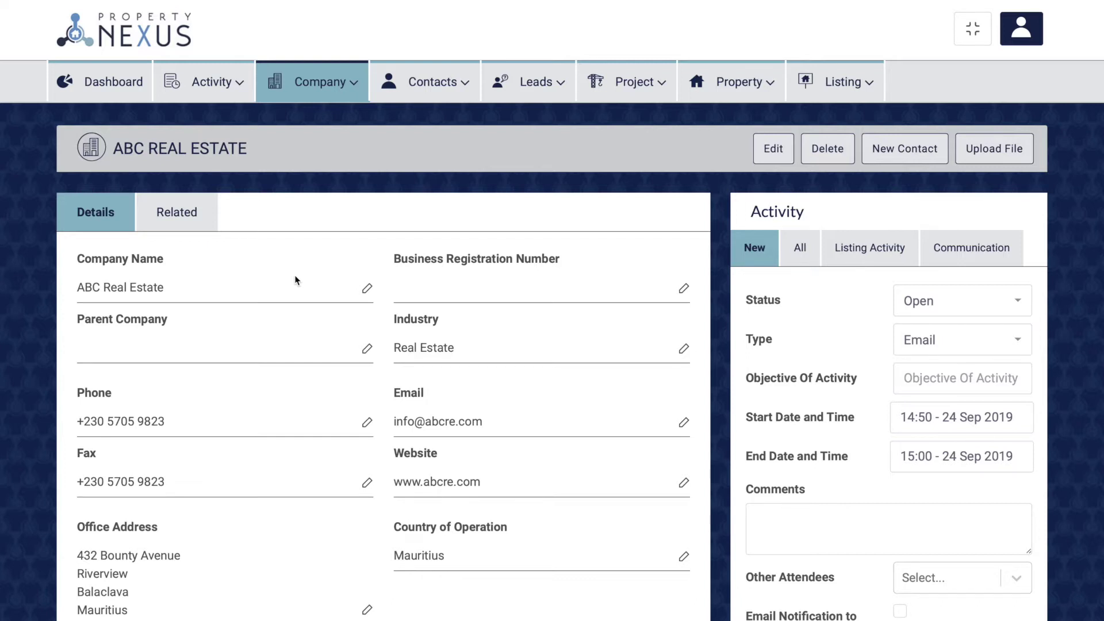
# Expand the System Information section of the ABC Real Estate company record and check its Record Owner field.
pyautogui.scroll(-3, 295, 280)
pyautogui.click(95, 571)
pyautogui.scroll(-2, 96, 574)
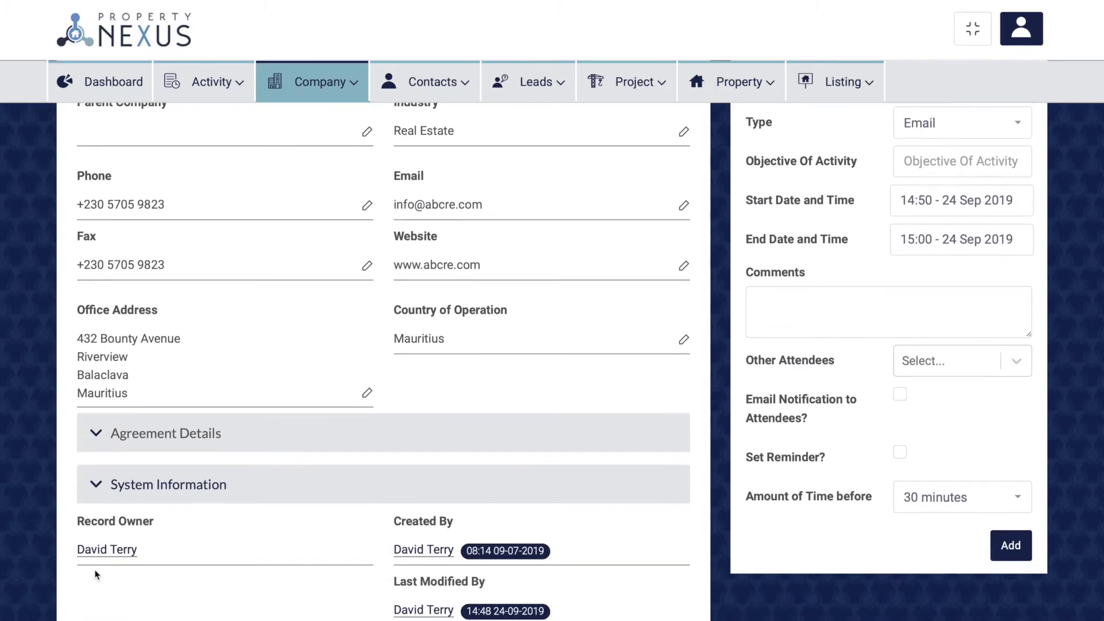
pyautogui.moveTo(77, 521); pyautogui.dragTo(152, 525)
pyautogui.scroll(5, 503, 387)
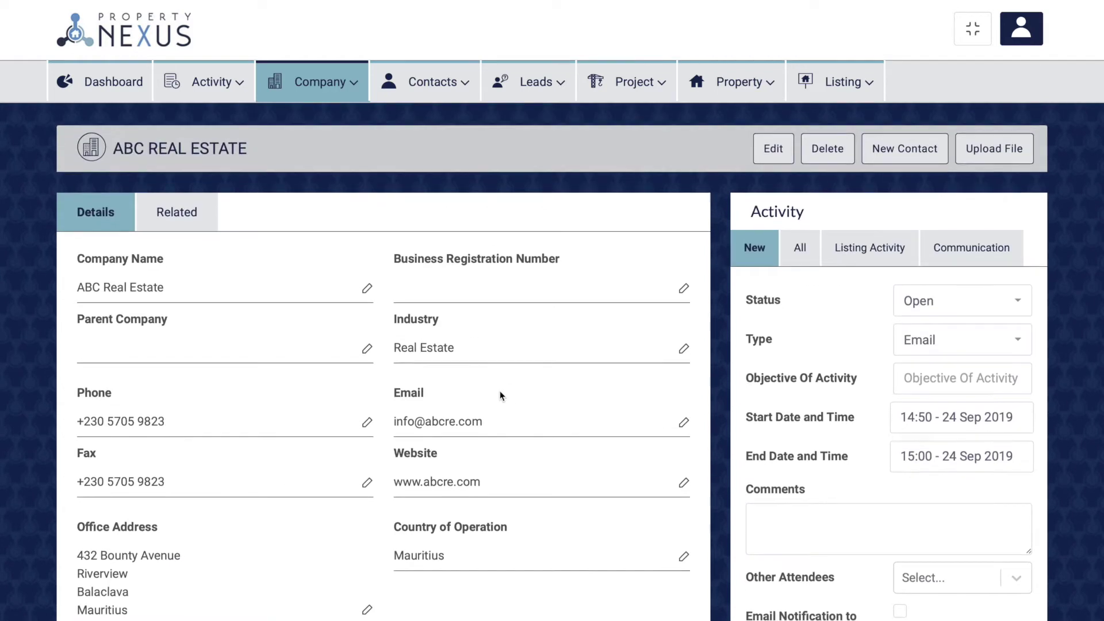
# Edit the ABC Real Estate company and reassign its Record Owner to the third user in the list.
pyautogui.click(773, 150)
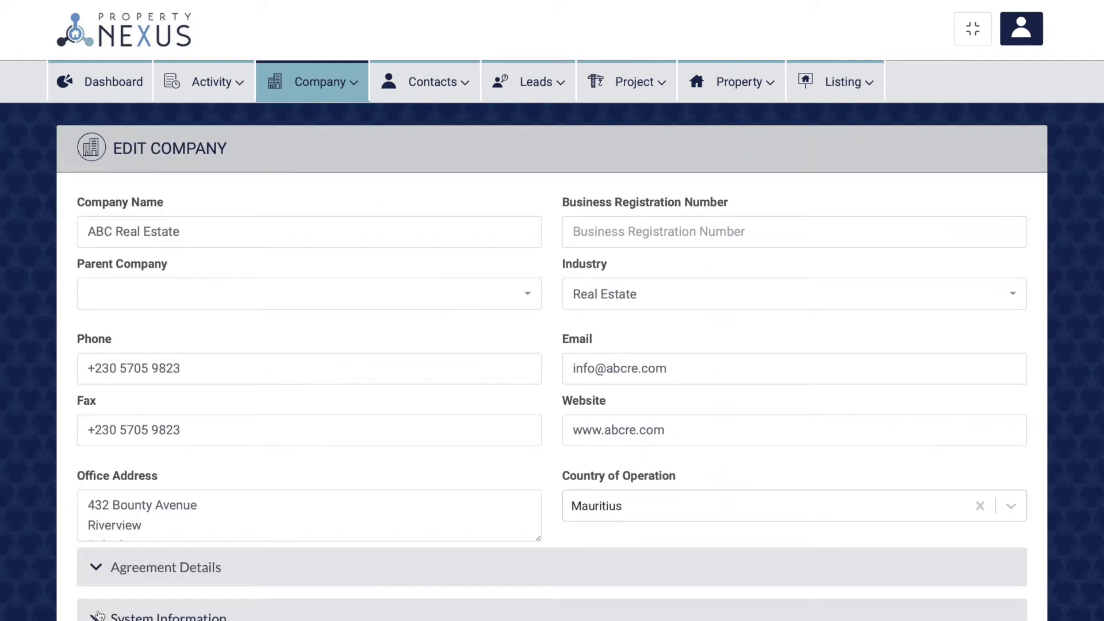
pyautogui.scroll(-1, 102, 610)
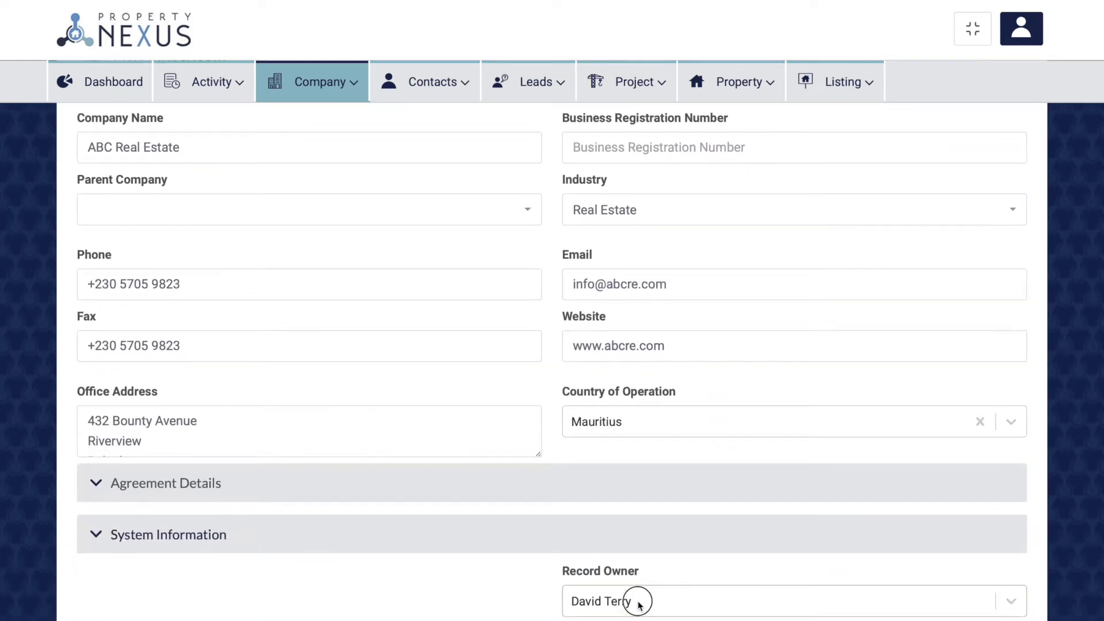
pyautogui.click(637, 600)
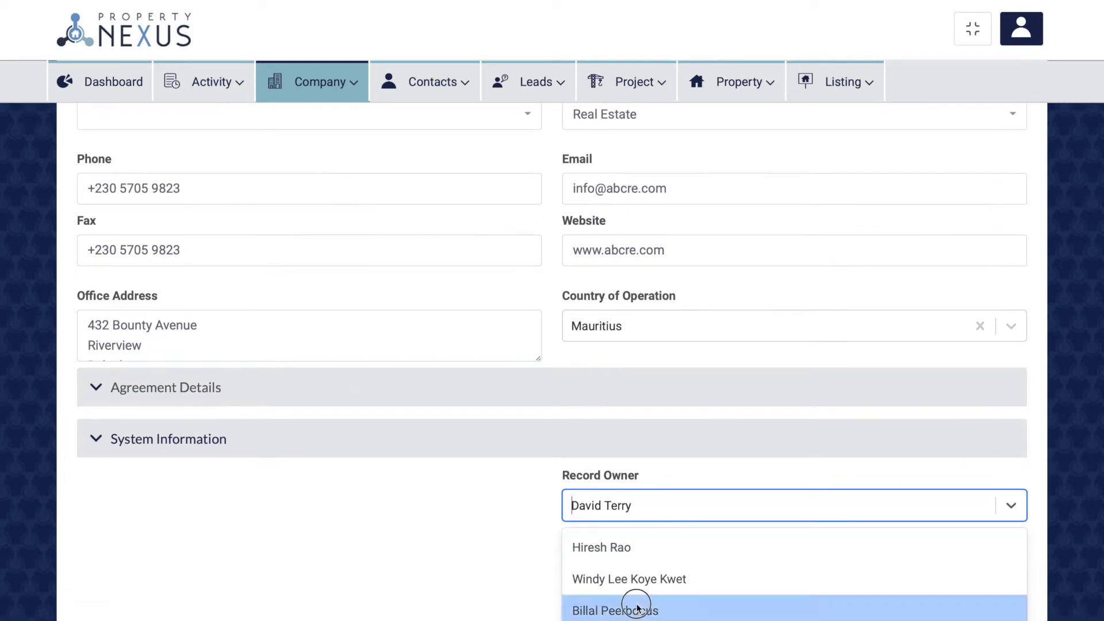
pyautogui.click(636, 605)
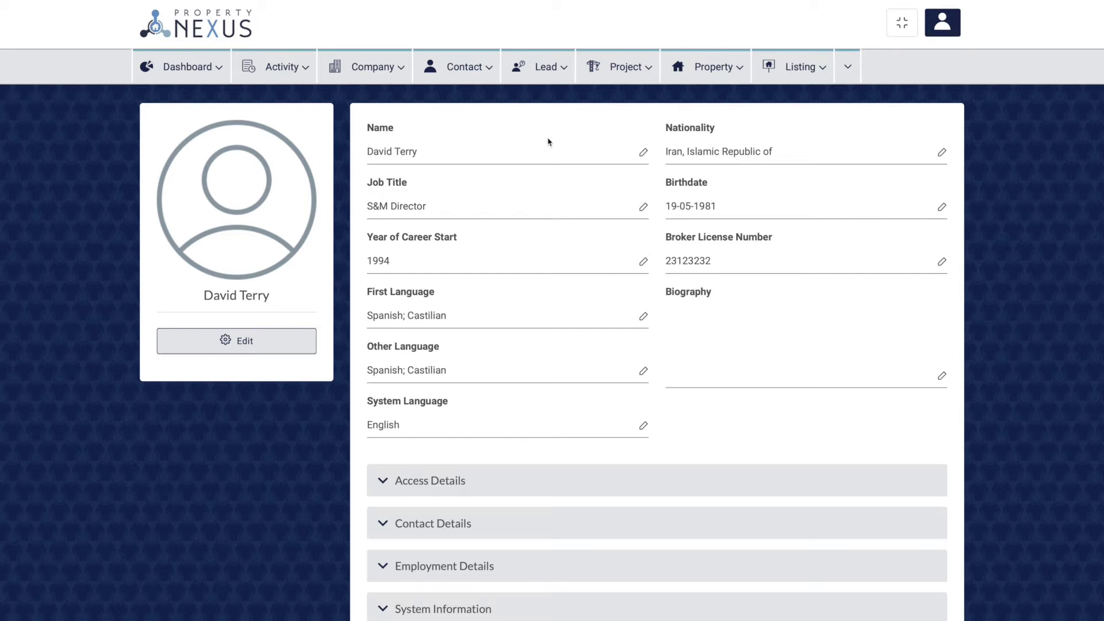
# Expand and review the Access Details, Contact Details, Employment Details and System Information sections of the user profile.
pyautogui.scroll(-2, 548, 142)
pyautogui.click(387, 392)
pyautogui.scroll(-3, 387, 393)
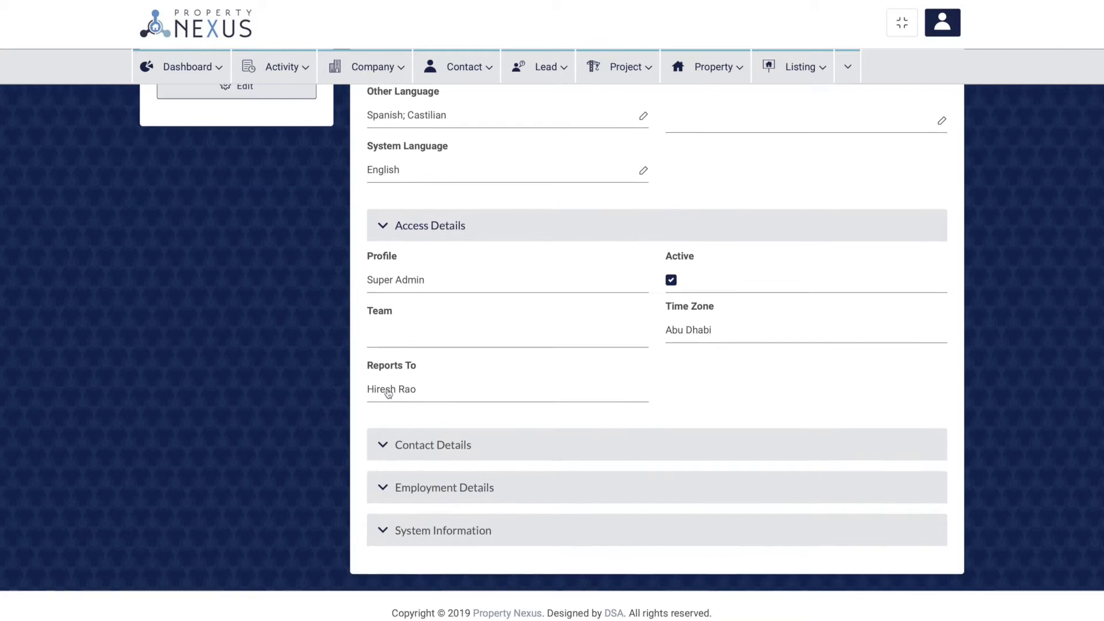
pyautogui.click(382, 441)
pyautogui.scroll(-5, 382, 441)
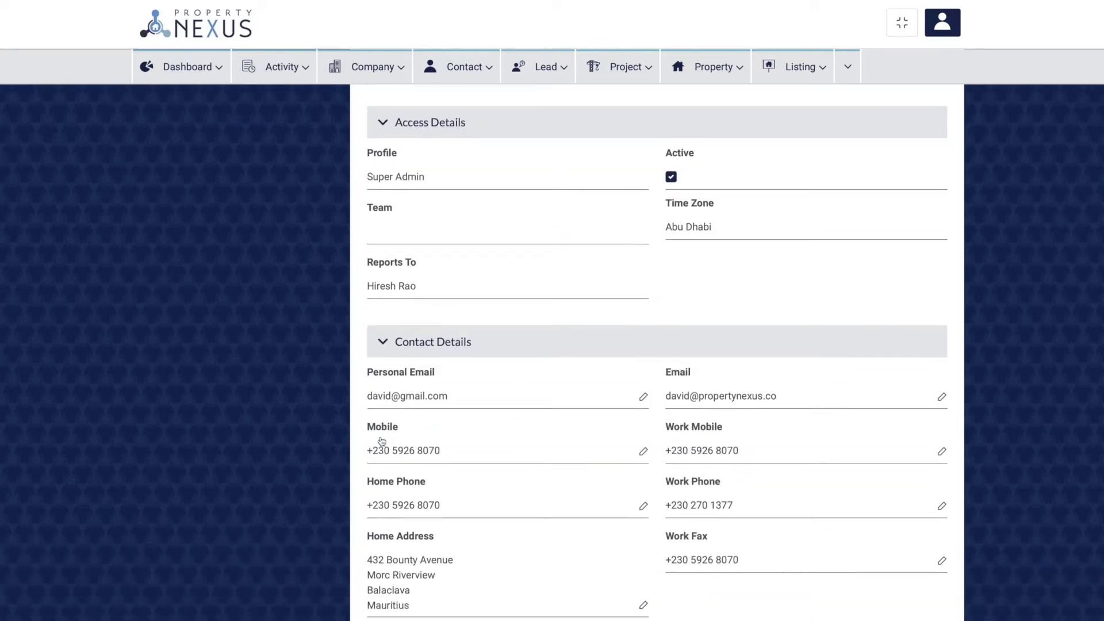
pyautogui.click(381, 474)
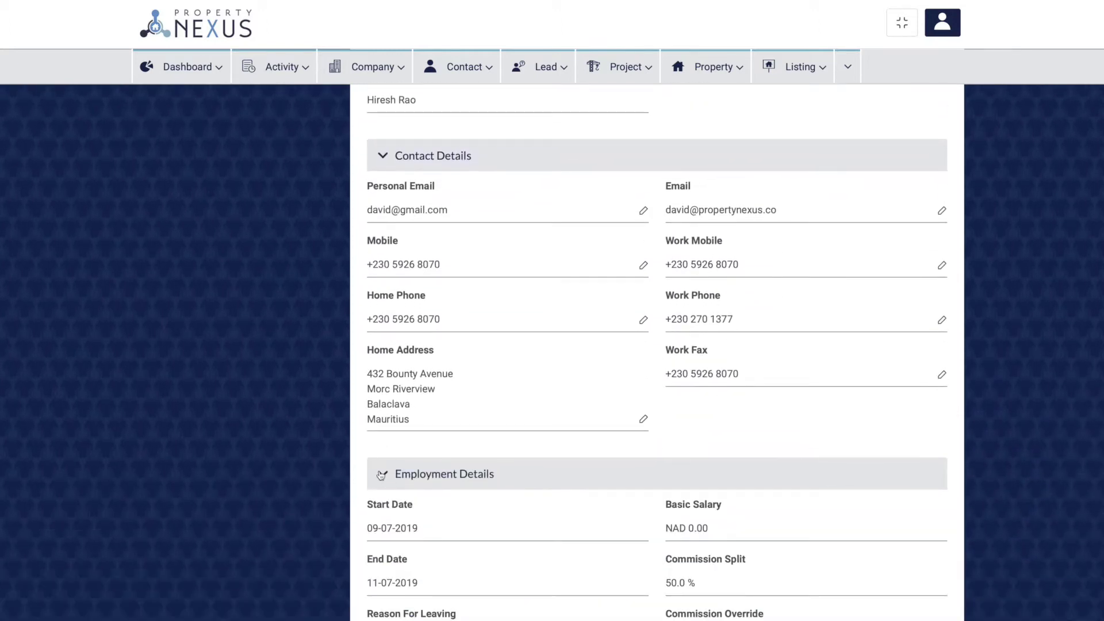
pyautogui.scroll(-3, 381, 475)
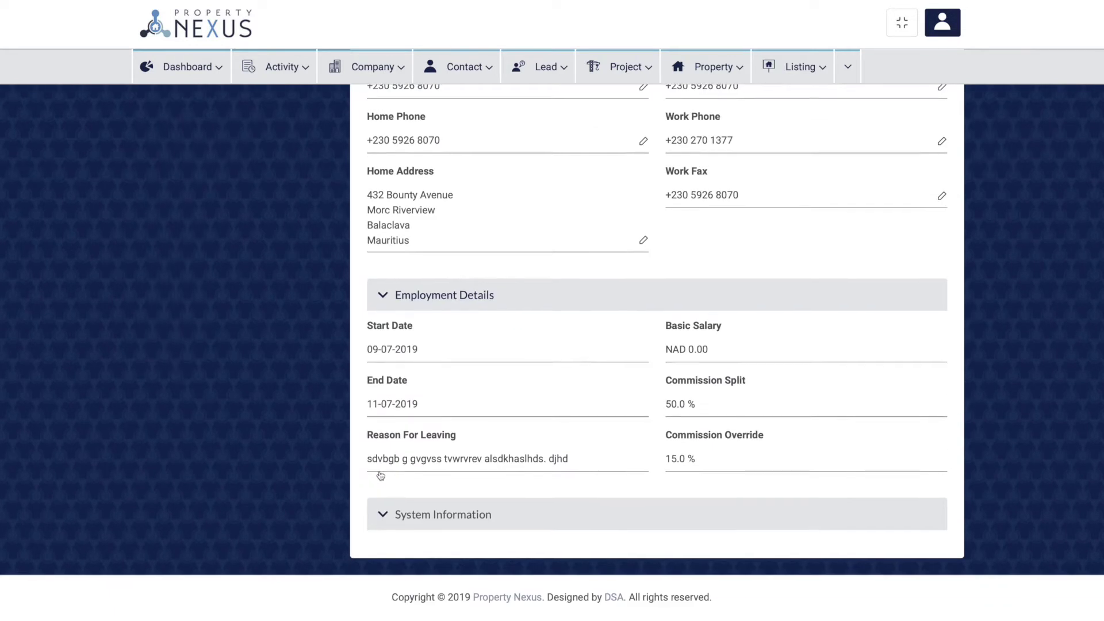
pyautogui.click(380, 517)
pyautogui.scroll(15, 377, 517)
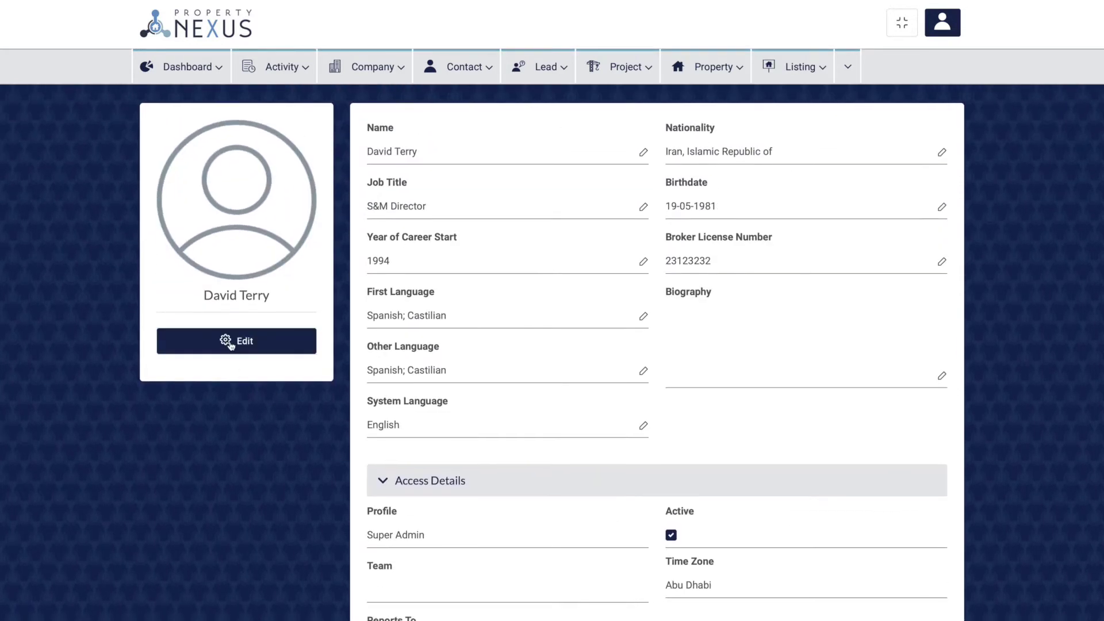
# Highlight the System Language label in the user profile to check that setting.
pyautogui.click(368, 404)
pyautogui.moveTo(368, 403); pyautogui.dragTo(457, 405)
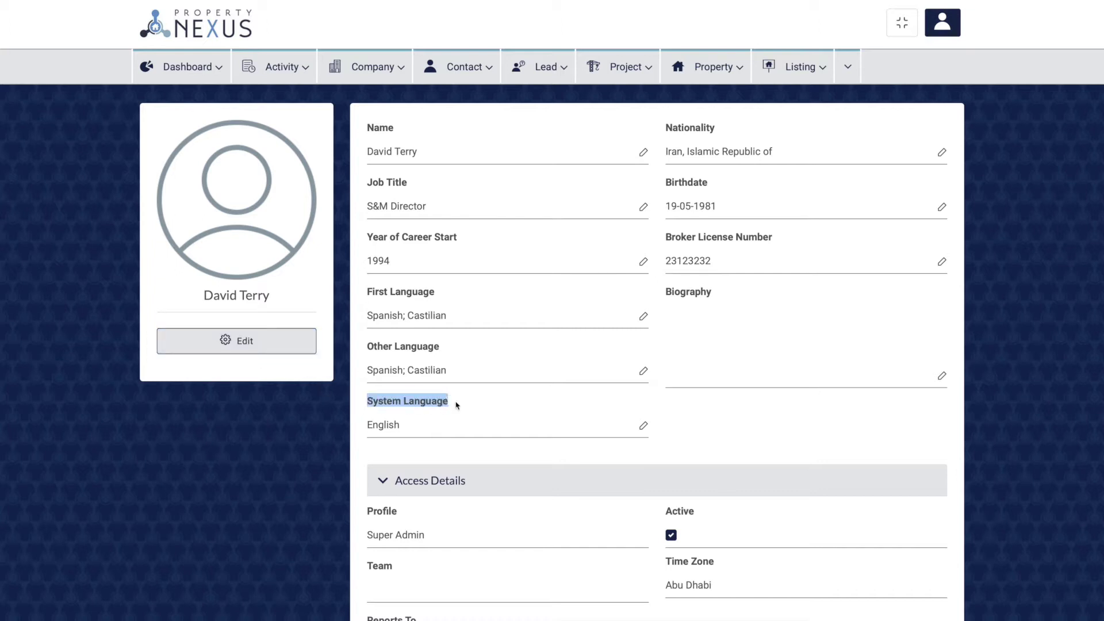
pyautogui.click(457, 406)
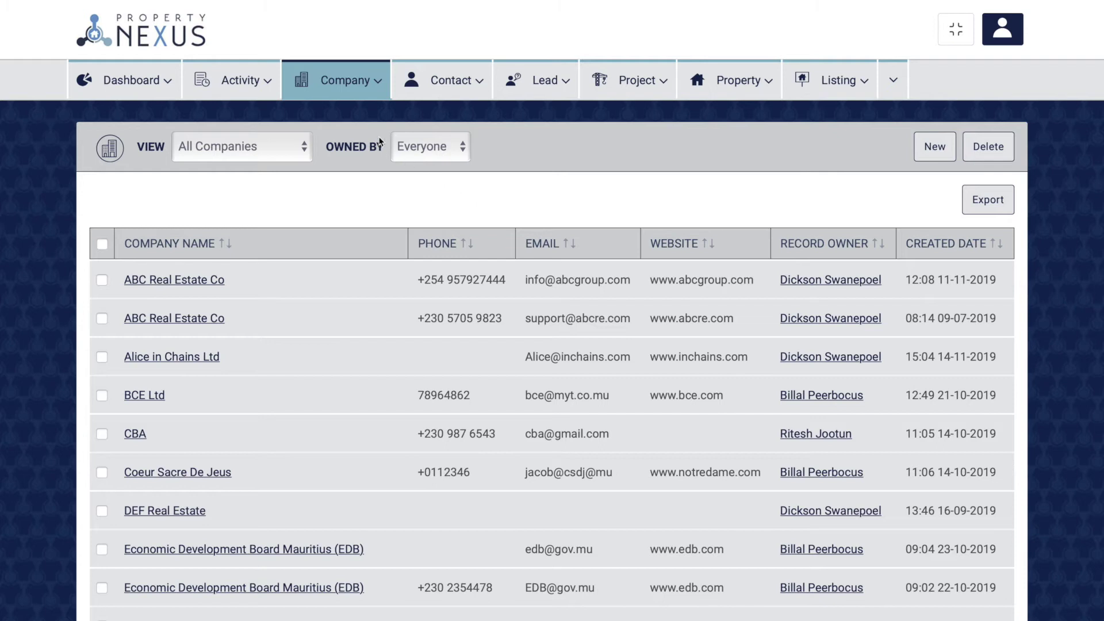
# Start a new company record and try to create it with all text fields left blank.
pyautogui.click(344, 83)
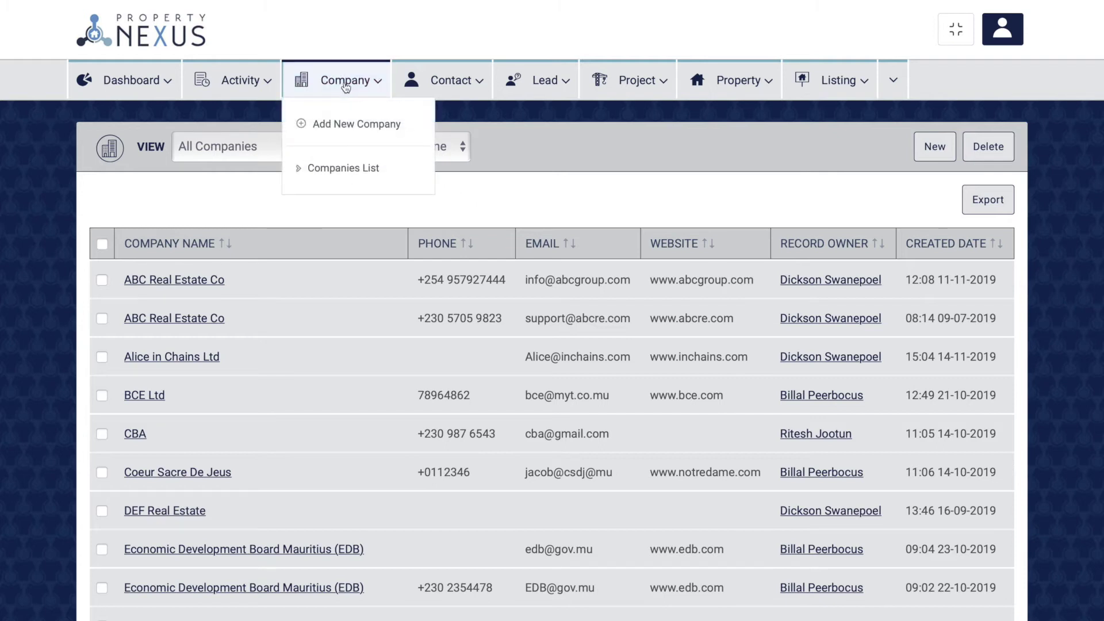
pyautogui.click(340, 123)
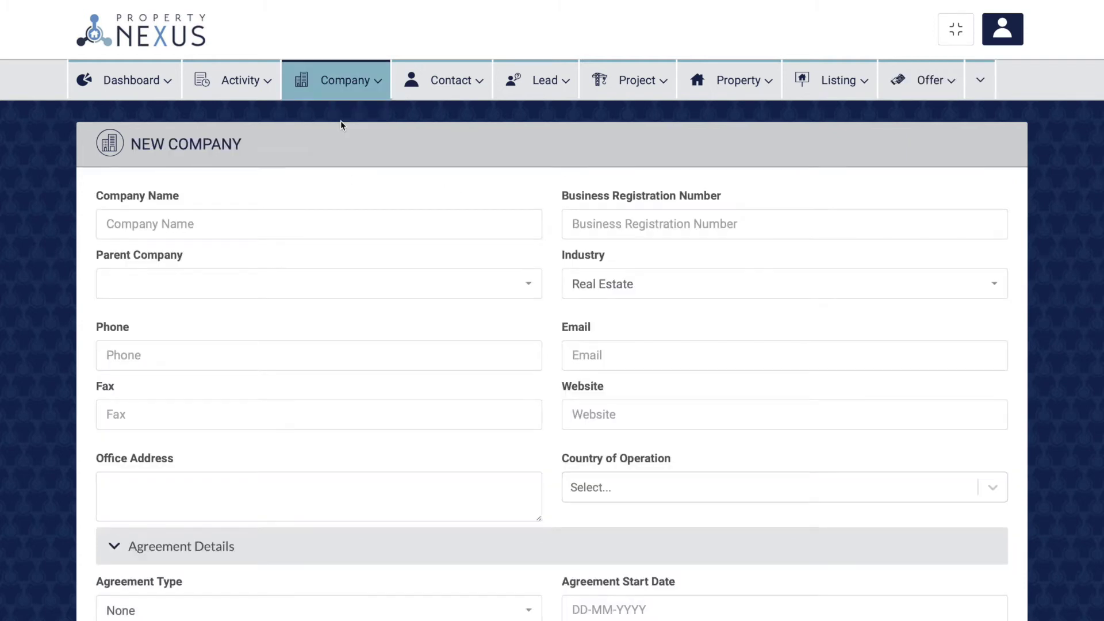
pyautogui.scroll(-8, 340, 125)
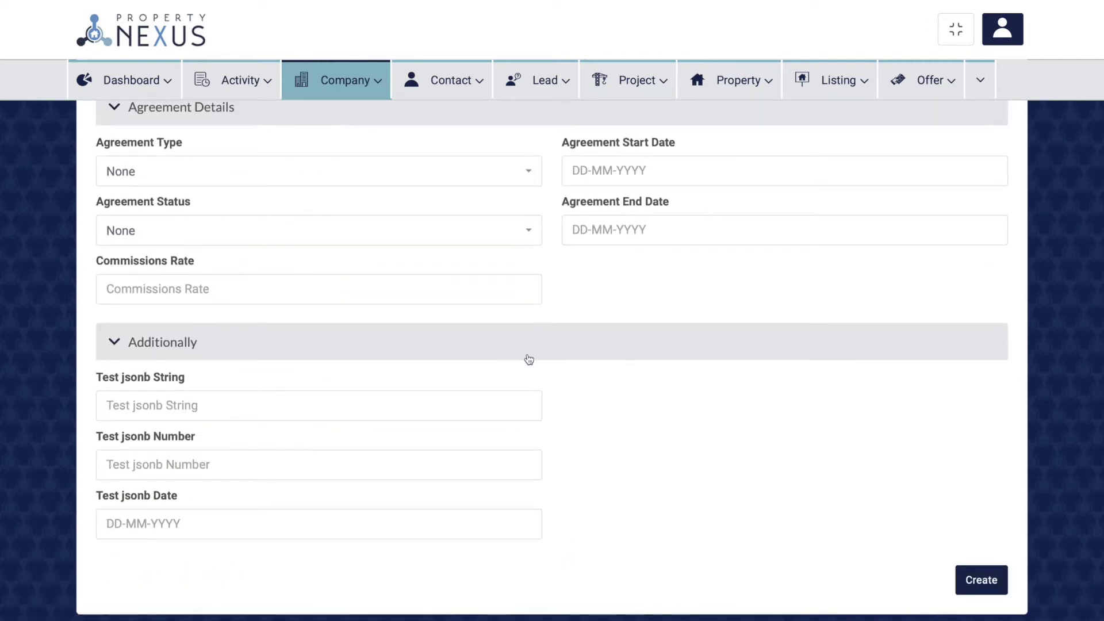
pyautogui.click(979, 585)
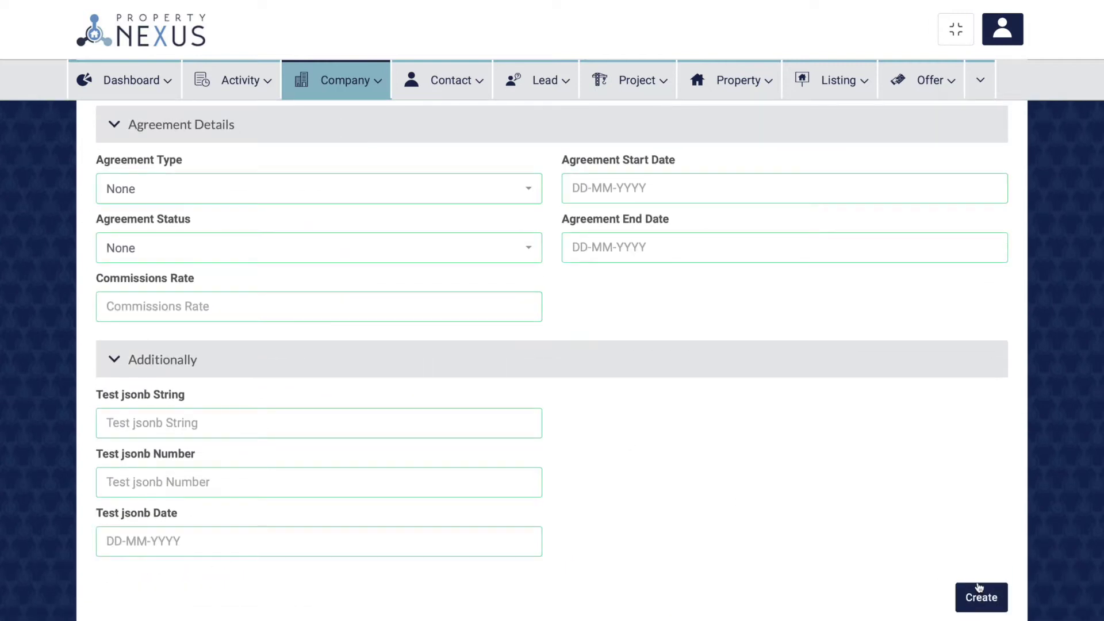
pyautogui.scroll(8, 801, 523)
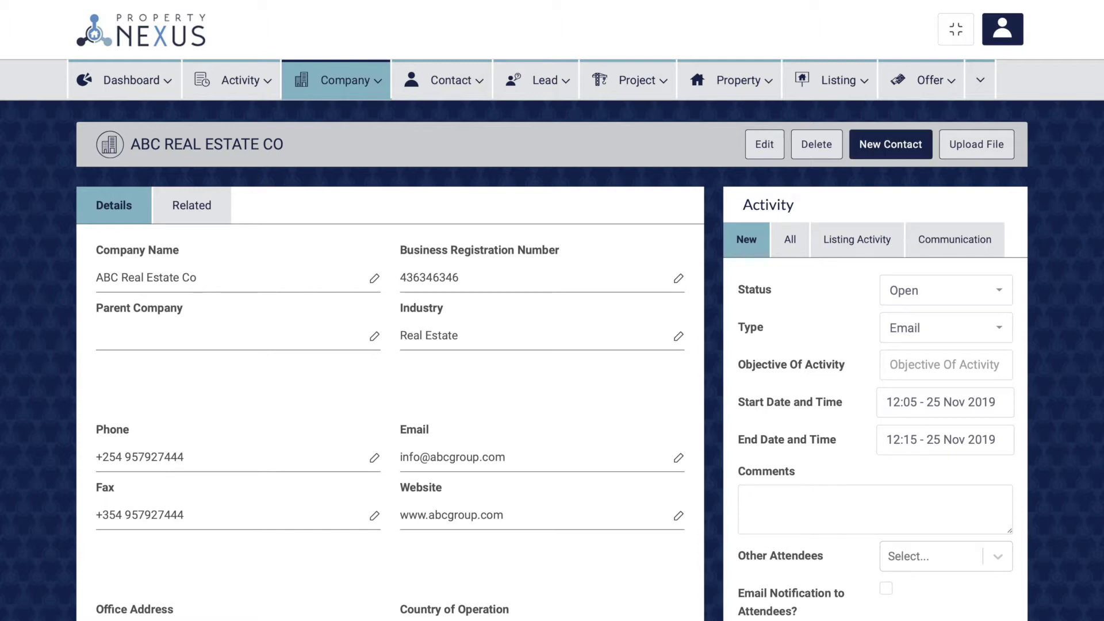
# Open the related records of the ABC Real Estate Co company.
pyautogui.click(192, 206)
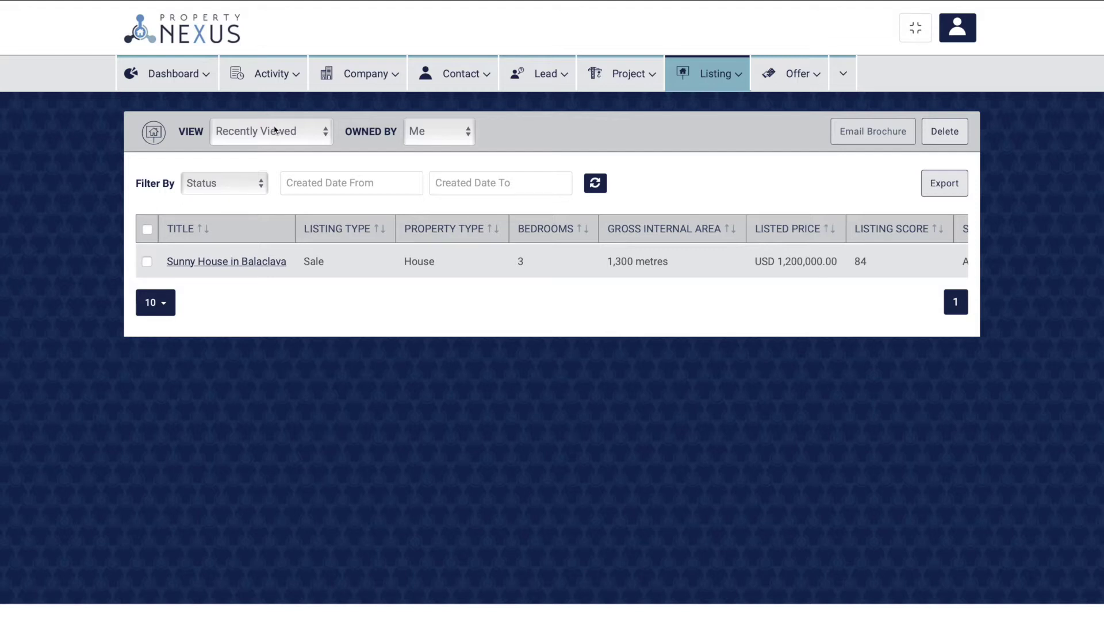
# Switch the listing table to the Listings view and show records owned by Everyone.
pyautogui.click(274, 130)
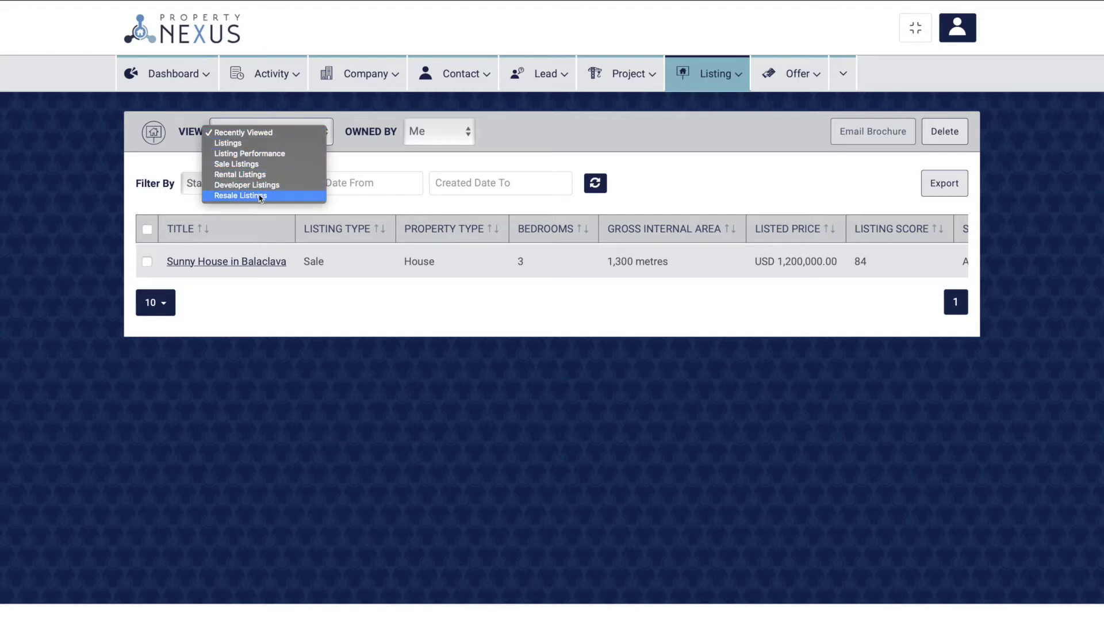
pyautogui.click(242, 148)
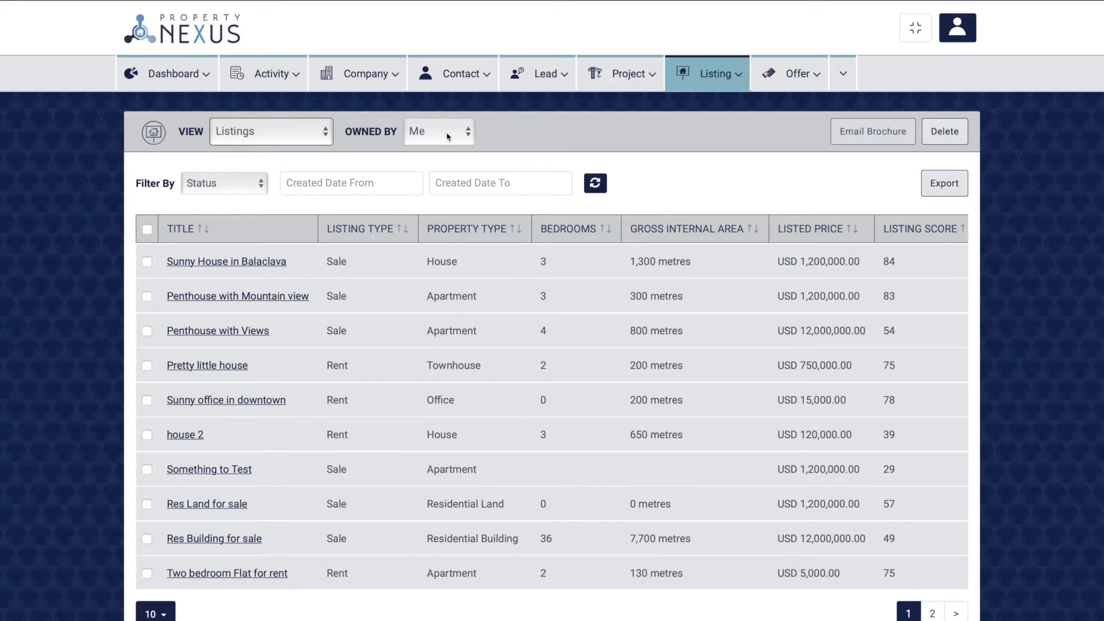
pyautogui.click(448, 136)
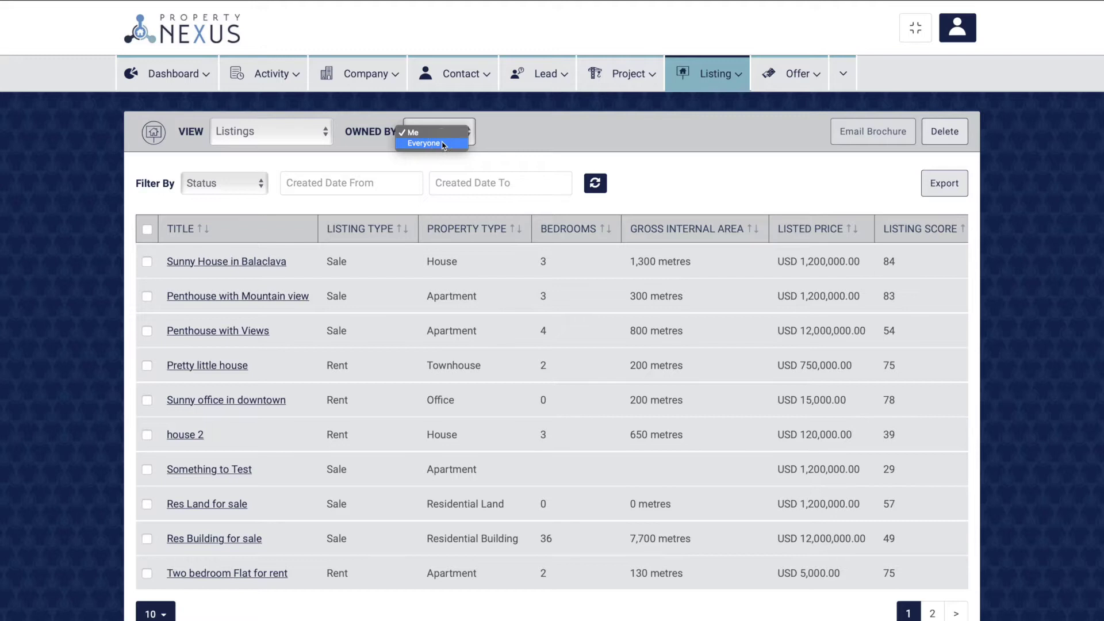
pyautogui.click(443, 144)
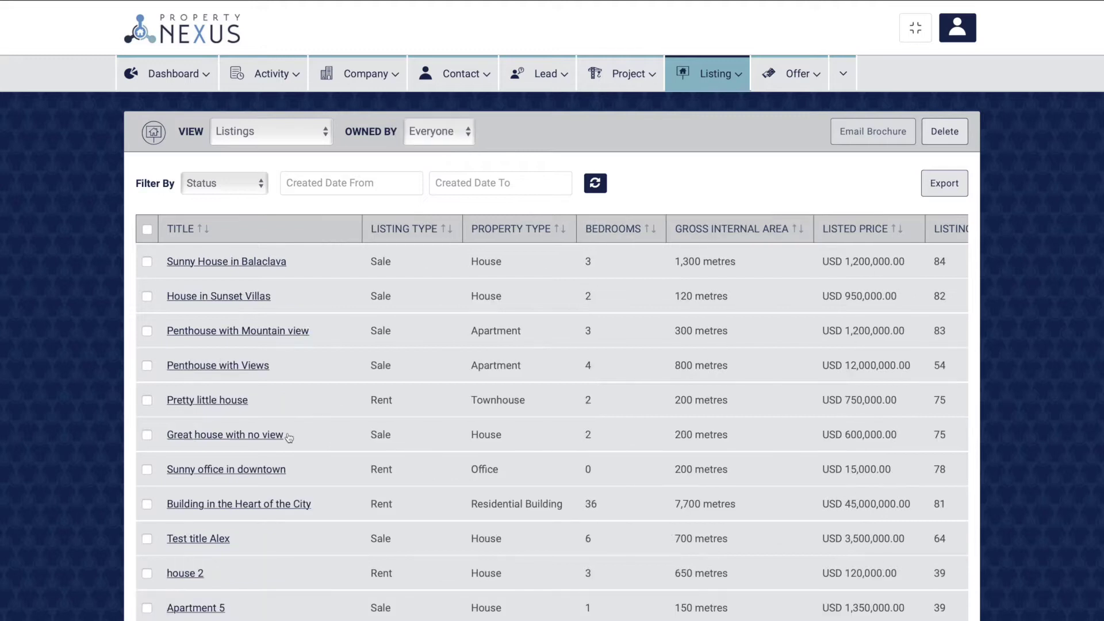
# Filter the listings by Active status and a creation date range from 01-10-2019 to 31-10-2019.
pyautogui.click(209, 191)
pyautogui.click(208, 206)
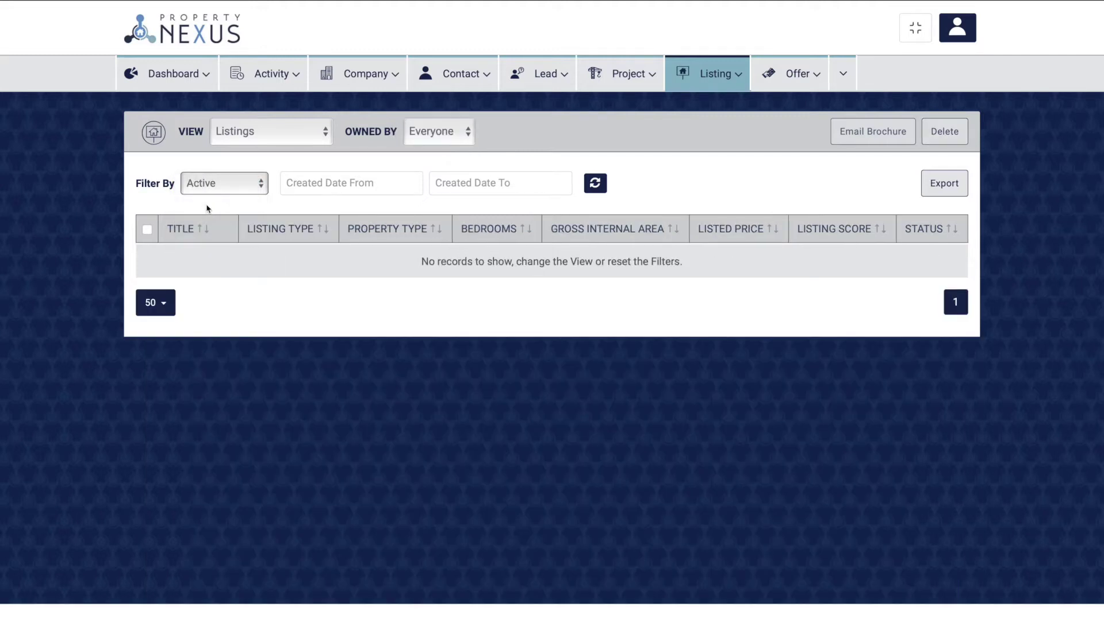
pyautogui.click(309, 181)
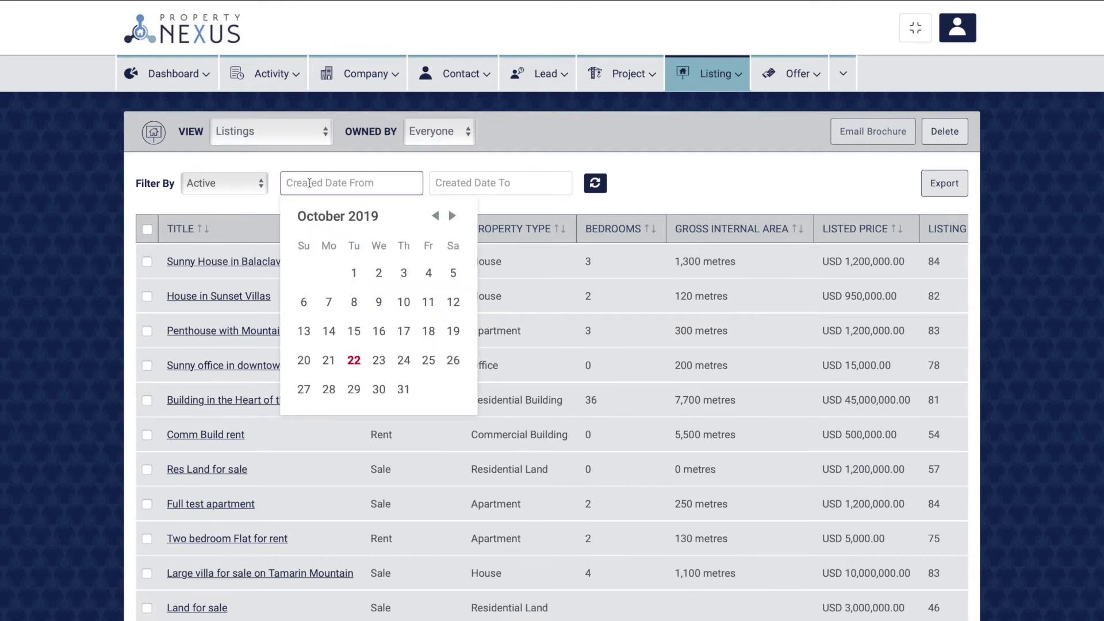
pyautogui.click(354, 272)
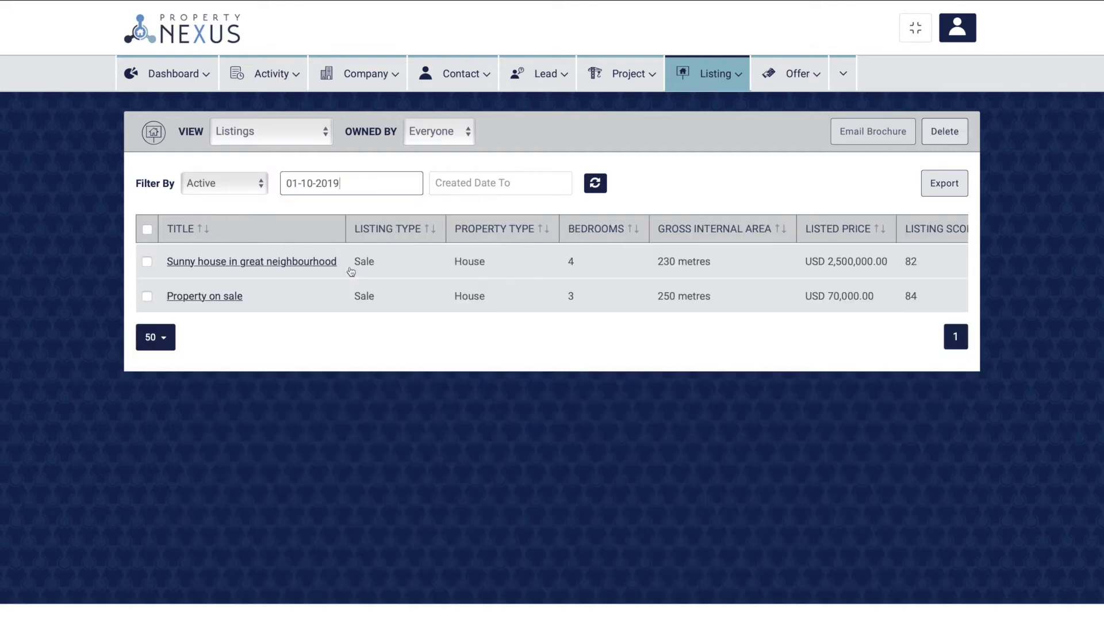
pyautogui.click(459, 186)
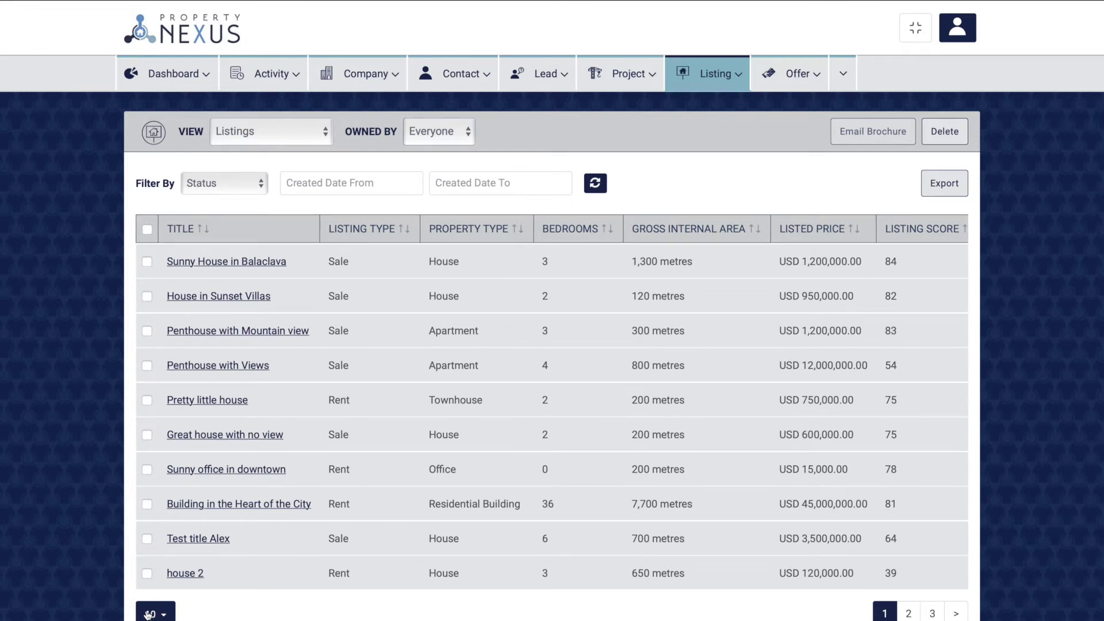
# Show 50 listings per page and export the listings table.
pyautogui.click(151, 613)
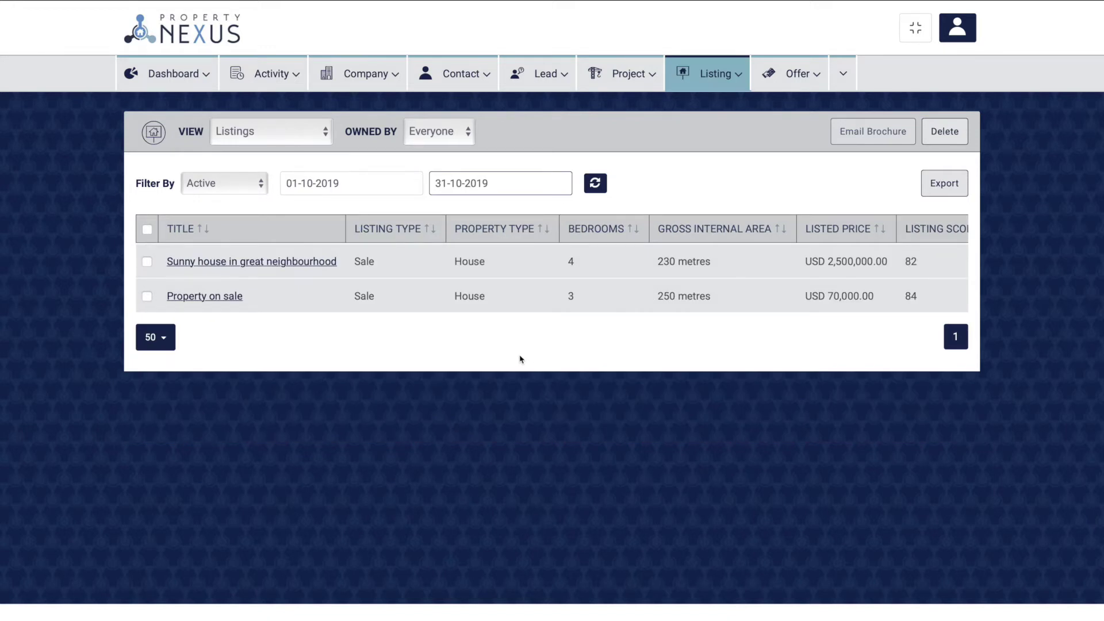
pyautogui.click(944, 184)
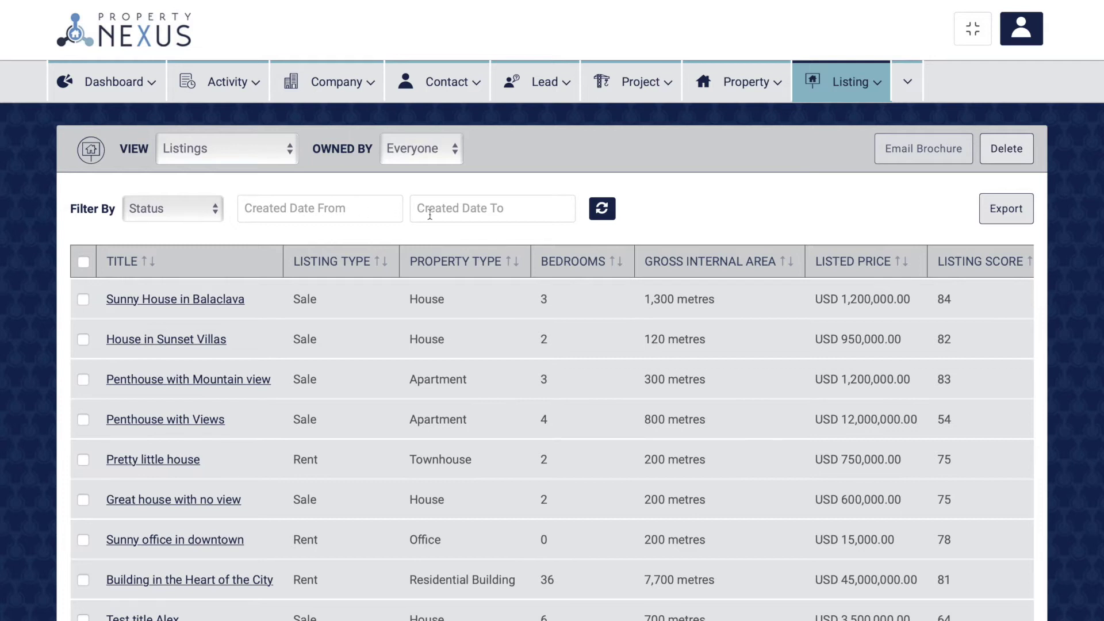
pyautogui.click(1003, 219)
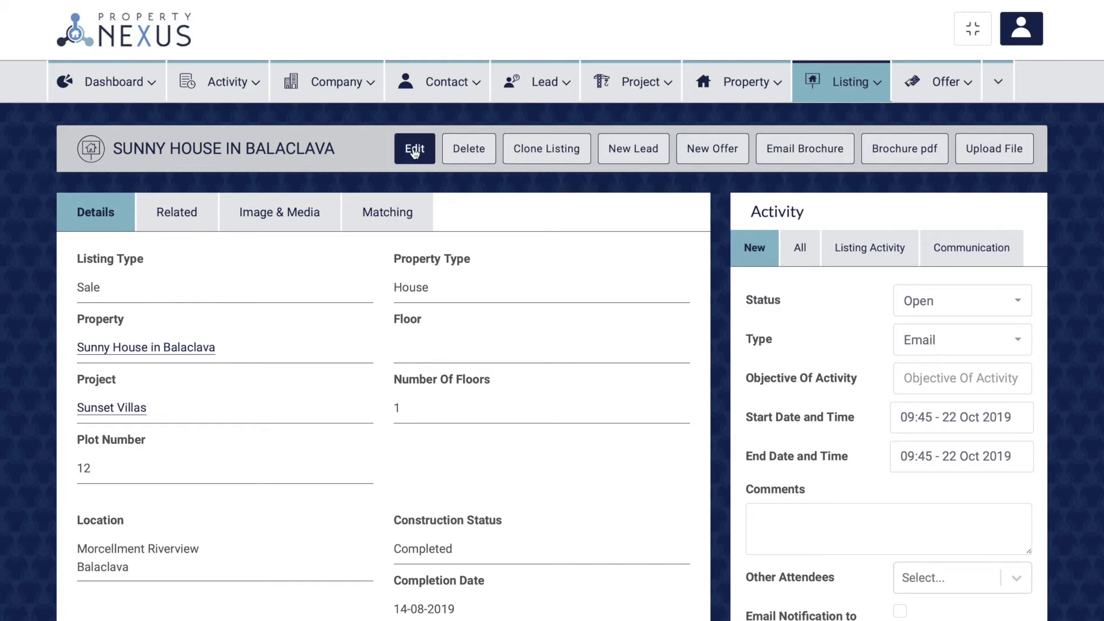
# Open the Advertise on Our Website setting for editing in the Marketing section of the Sunny House in Balaclava listing.
pyautogui.scroll(-15, 491, 278)
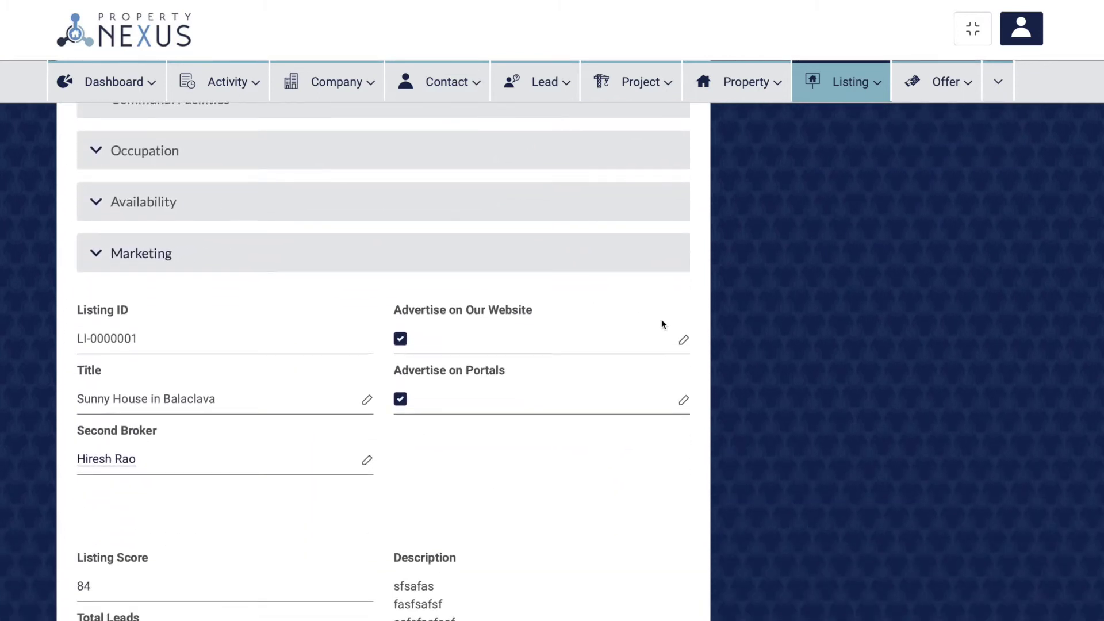
pyautogui.click(683, 342)
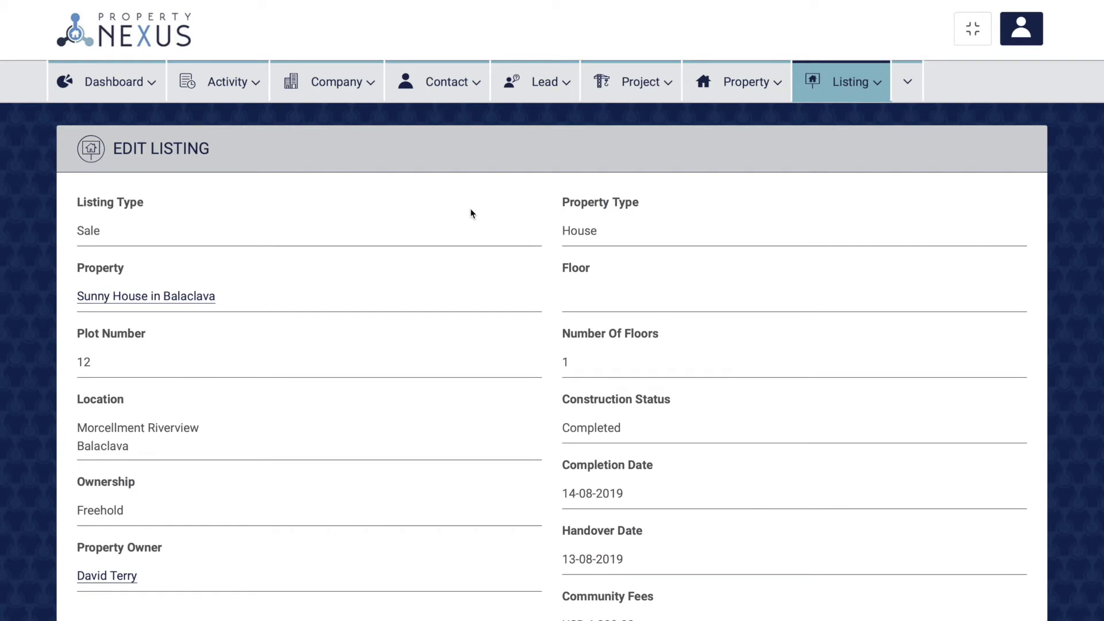
# Turn off Advertise on Our Website in the Marketing section of the Sunny House in Balaclava listing and save the update.
pyautogui.scroll(-7, 471, 213)
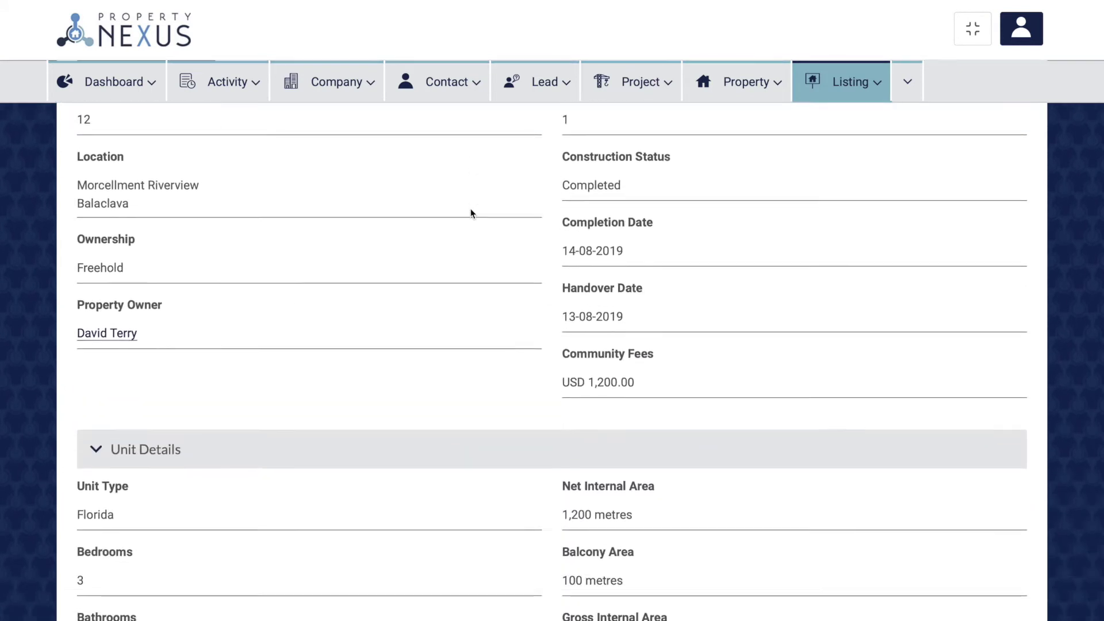
pyautogui.scroll(-7, 470, 213)
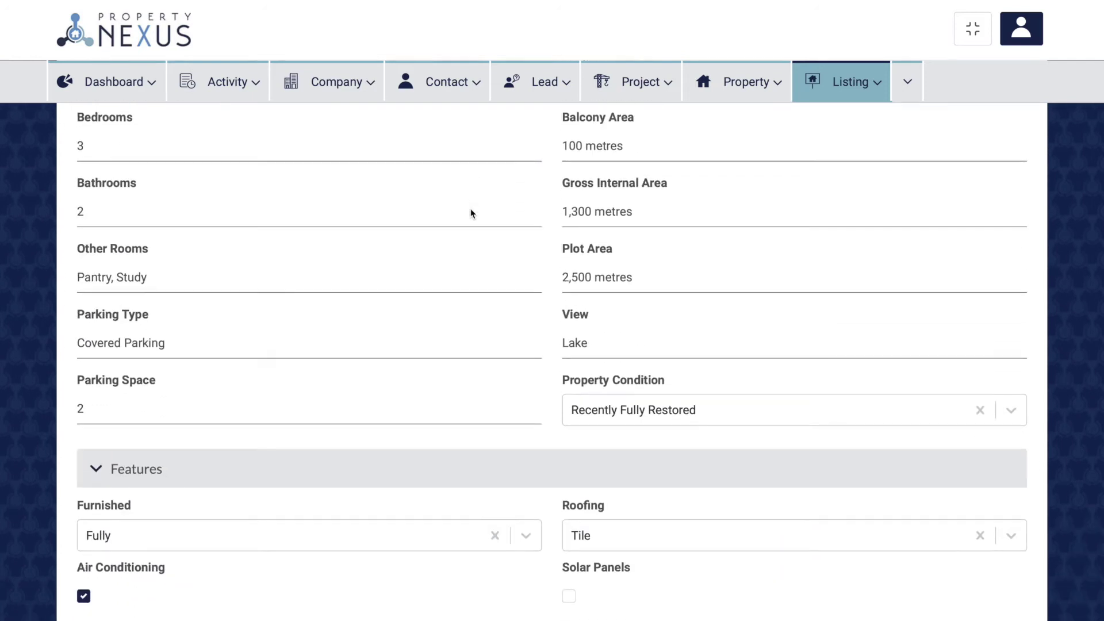
pyautogui.scroll(-2, 470, 213)
pyautogui.scroll(-8, 470, 213)
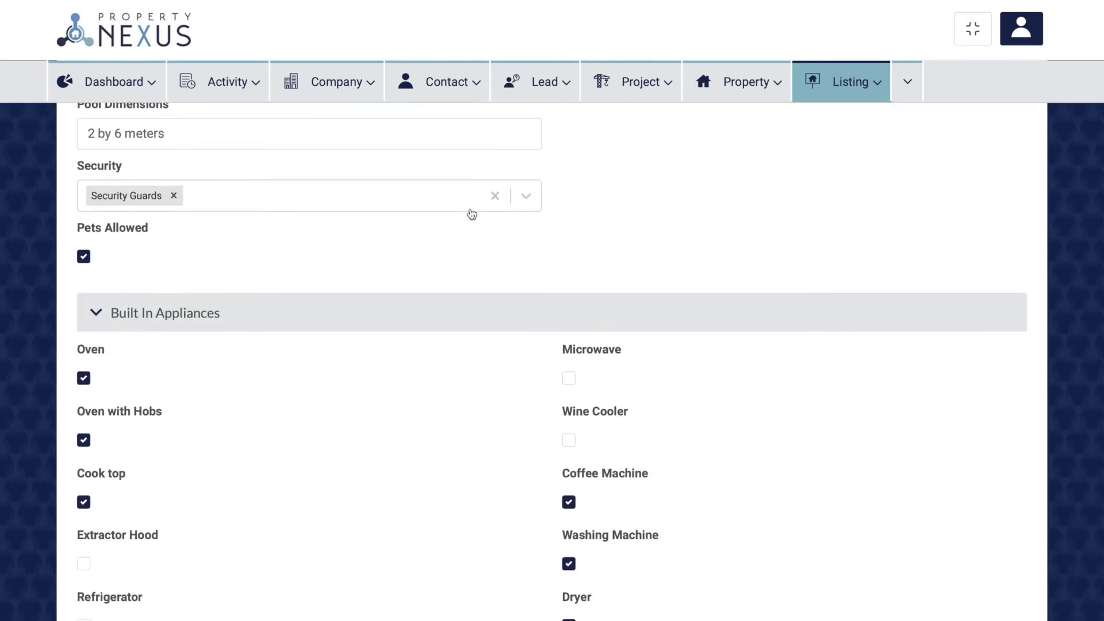
pyautogui.scroll(-20, 471, 214)
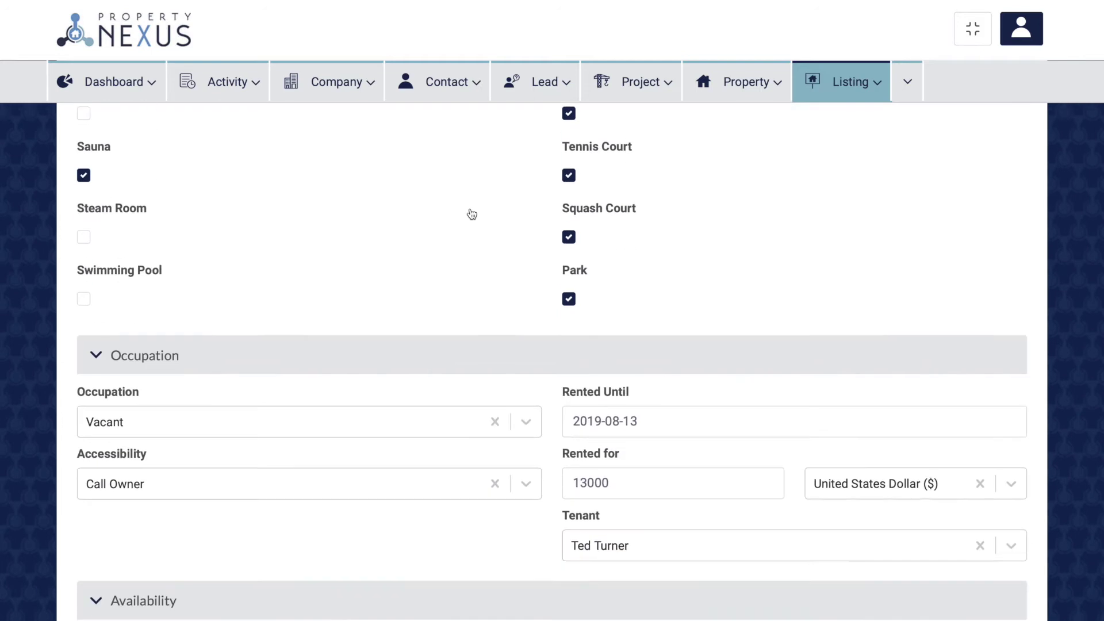
pyautogui.scroll(-5, 472, 214)
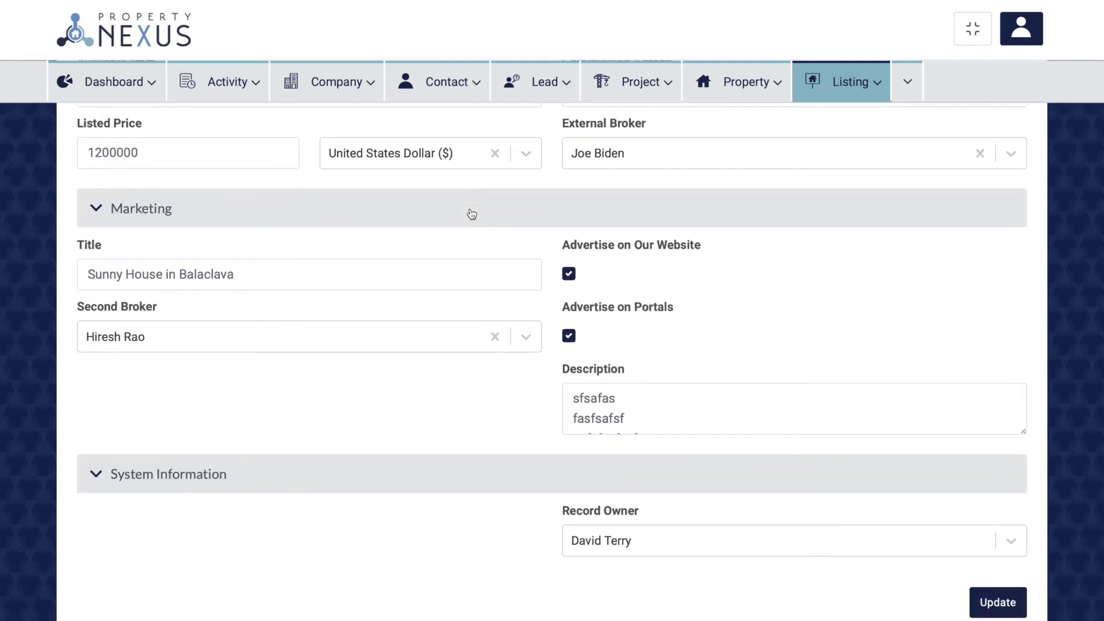
pyautogui.click(569, 274)
pyautogui.click(999, 600)
pyautogui.click(998, 601)
pyautogui.click(998, 600)
pyautogui.click(999, 601)
pyautogui.click(998, 600)
pyautogui.click(998, 601)
pyautogui.click(998, 600)
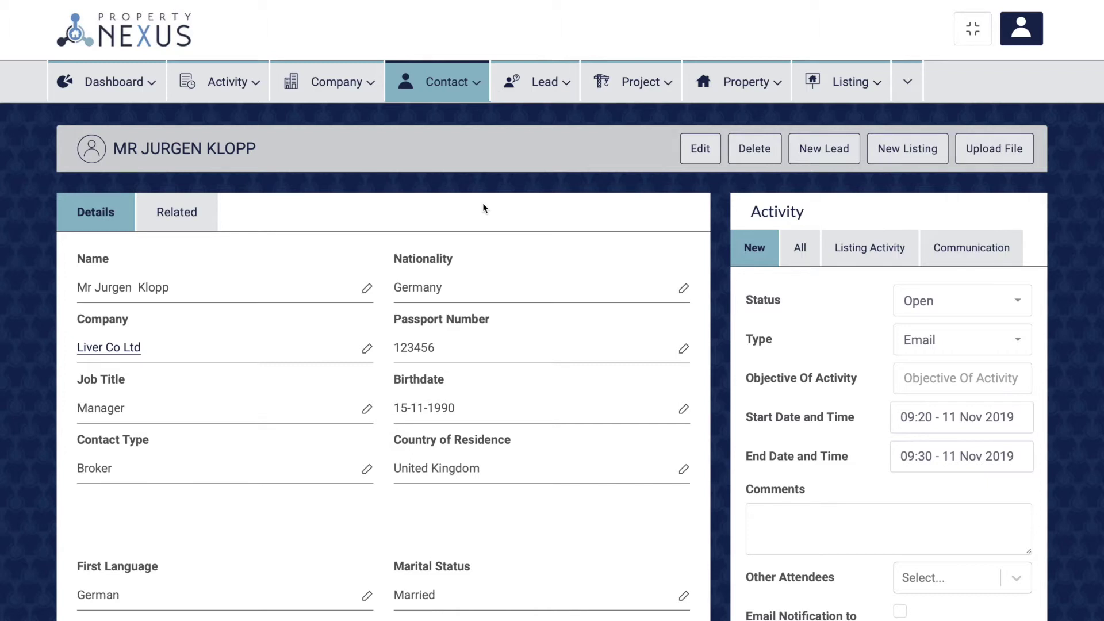
# Review the broker contact's details and system information, as well as the contact's related records.
pyautogui.scroll(-5, 482, 208)
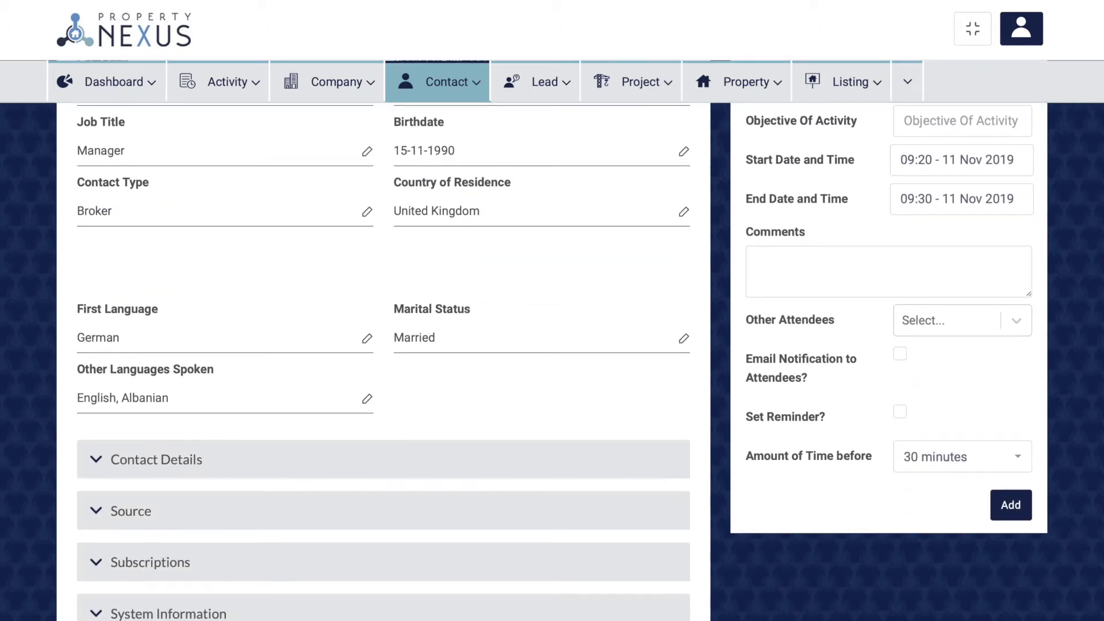
pyautogui.scroll(-2, 68, 584)
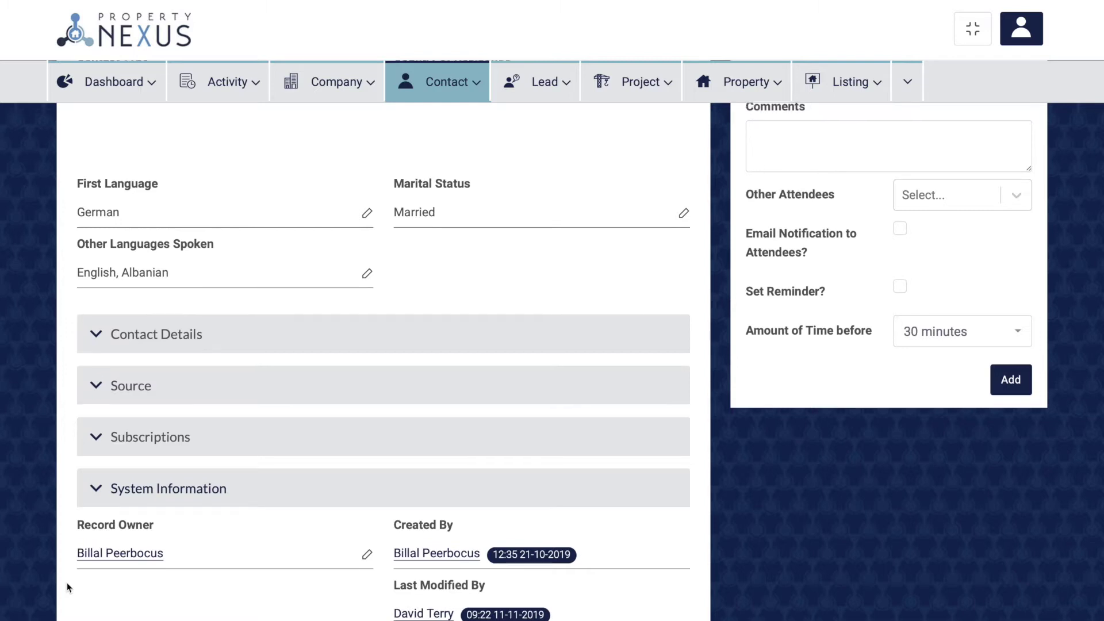
pyautogui.scroll(7, 68, 586)
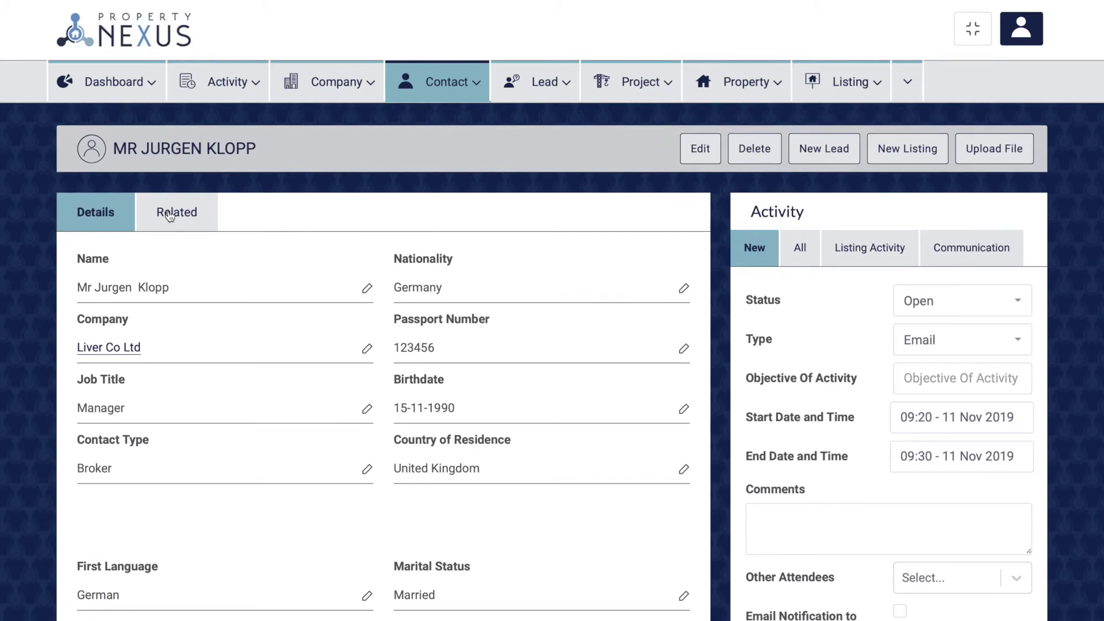
pyautogui.click(168, 216)
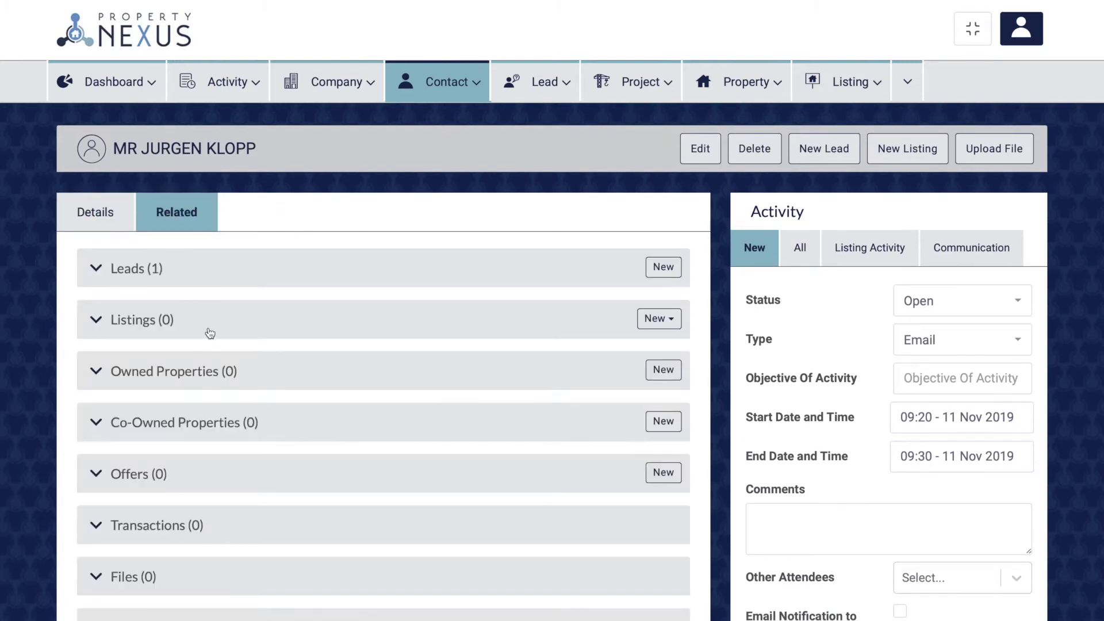
pyautogui.scroll(-8, 207, 331)
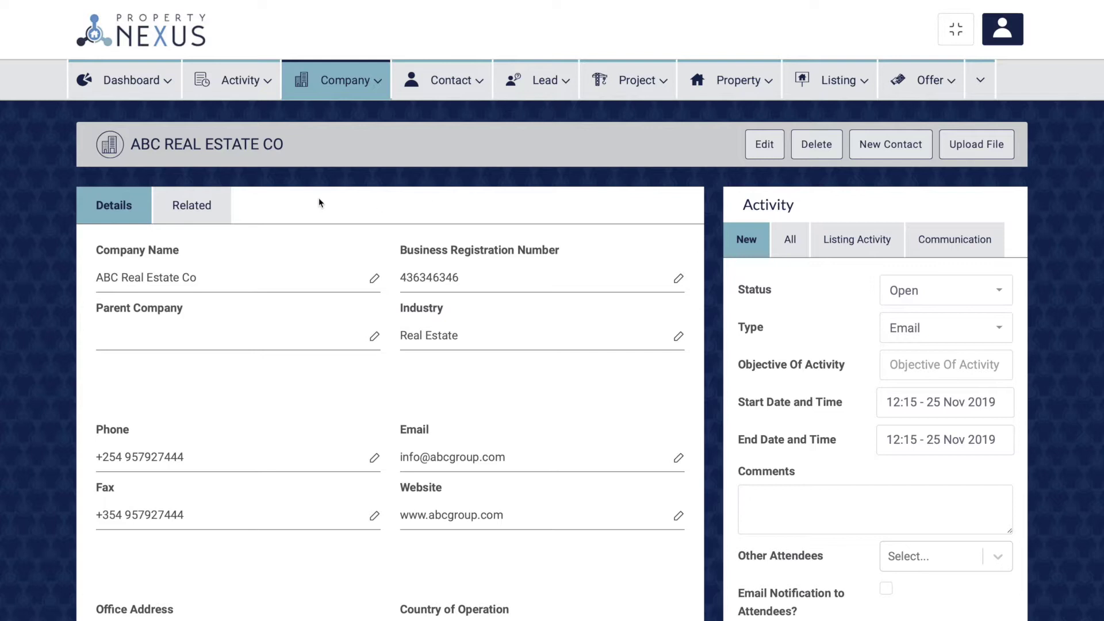
# Examine the related records of ABC Real Estate Co, including the file selection for its Files section, without choosing a file.
pyautogui.click(190, 206)
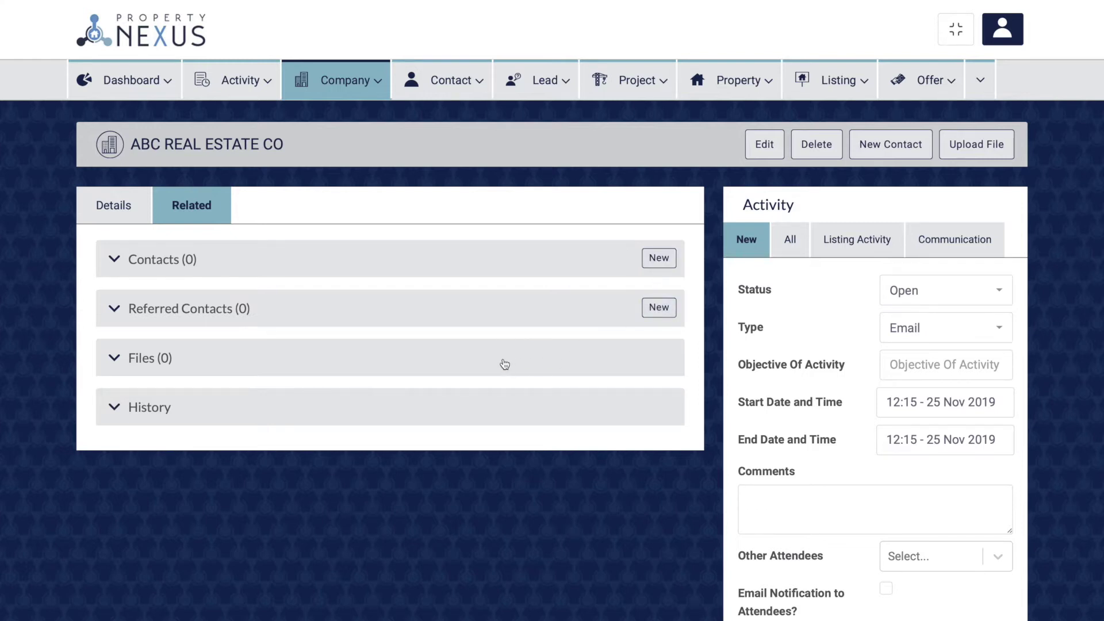
pyautogui.click(115, 357)
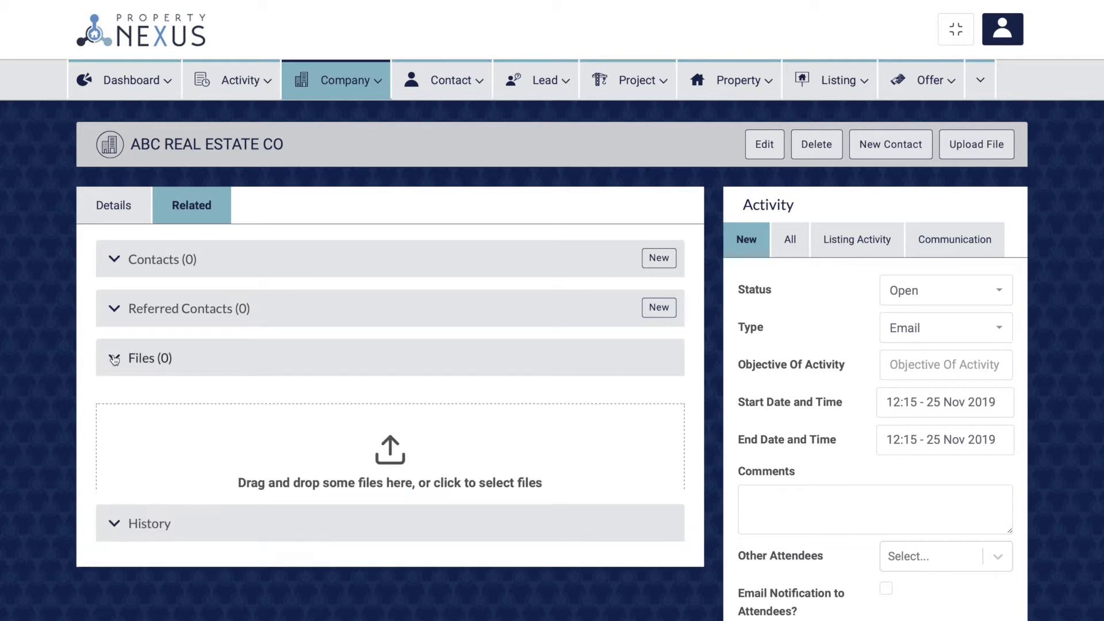
pyautogui.click(394, 453)
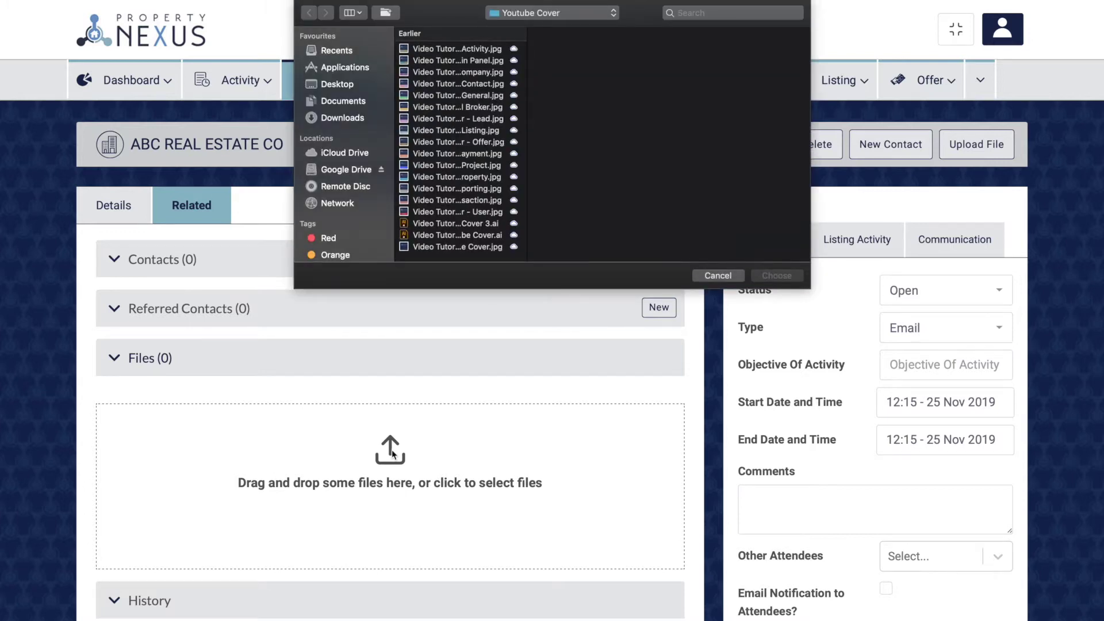
pyautogui.click(723, 277)
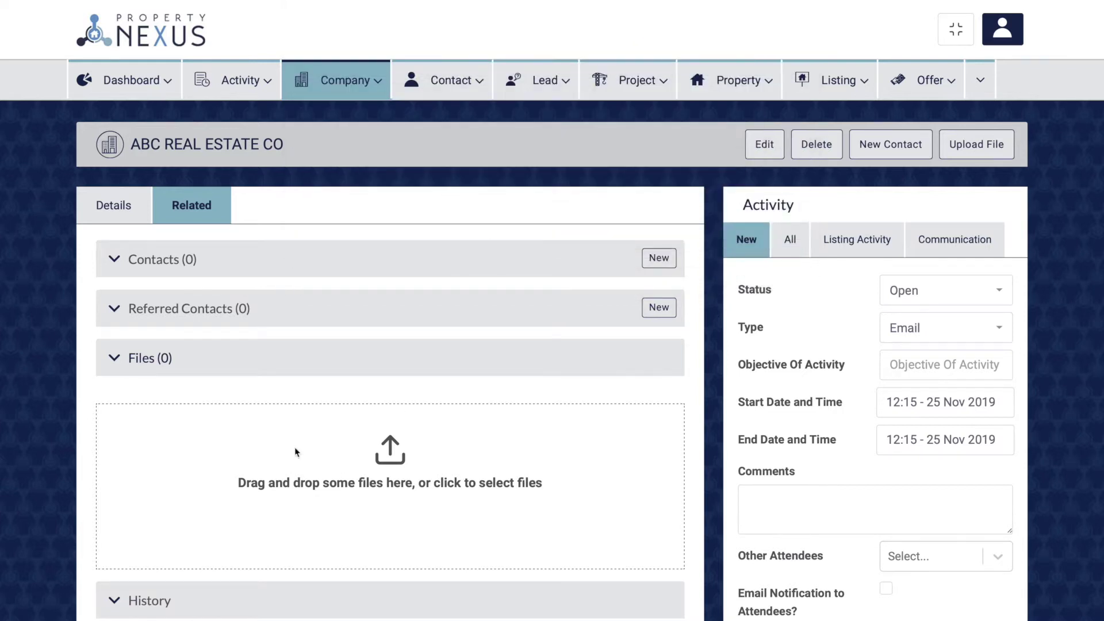
pyautogui.scroll(-5, 119, 603)
pyautogui.scroll(-3, 119, 602)
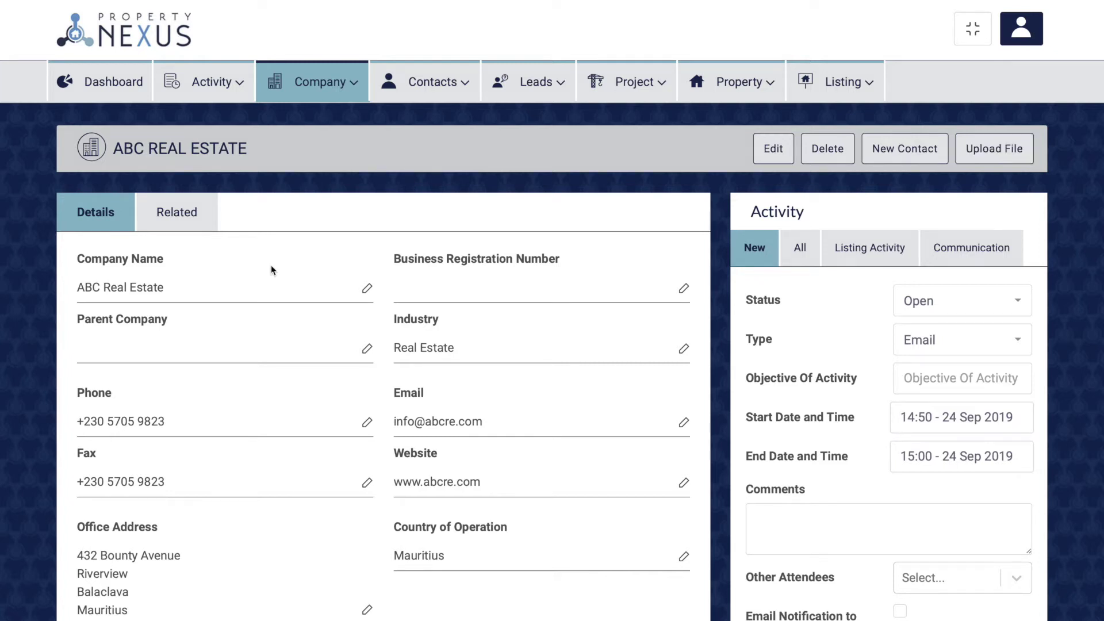
# Upload Screenshot 2019-09-24 at 14.47.28.png from the Desktop to the related files of the ABC Real Estate company.
pyautogui.click(182, 216)
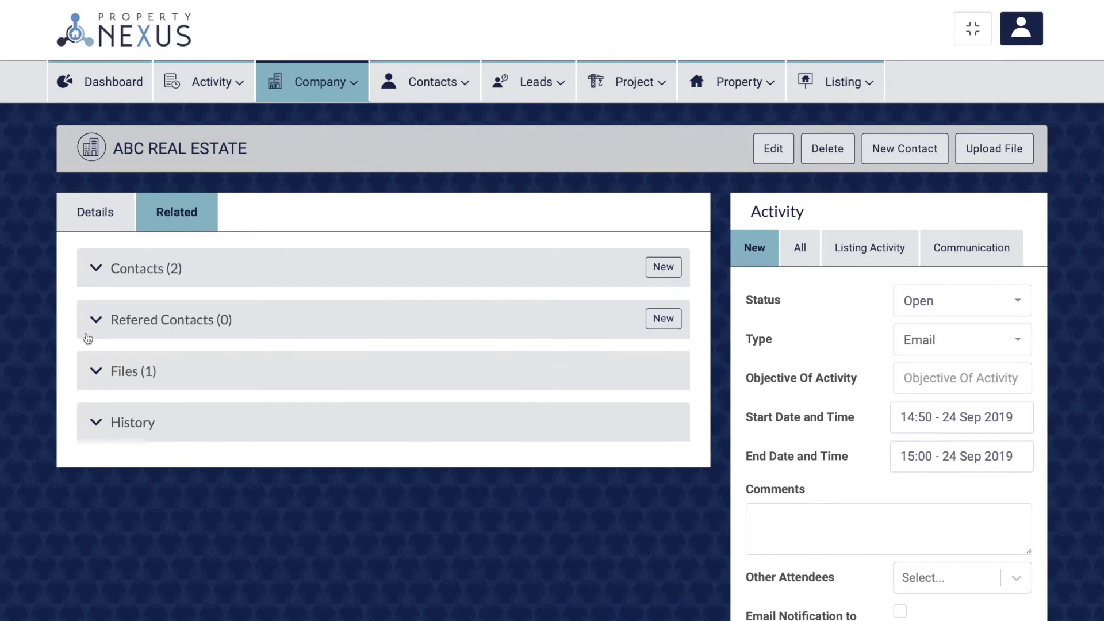
pyautogui.click(95, 373)
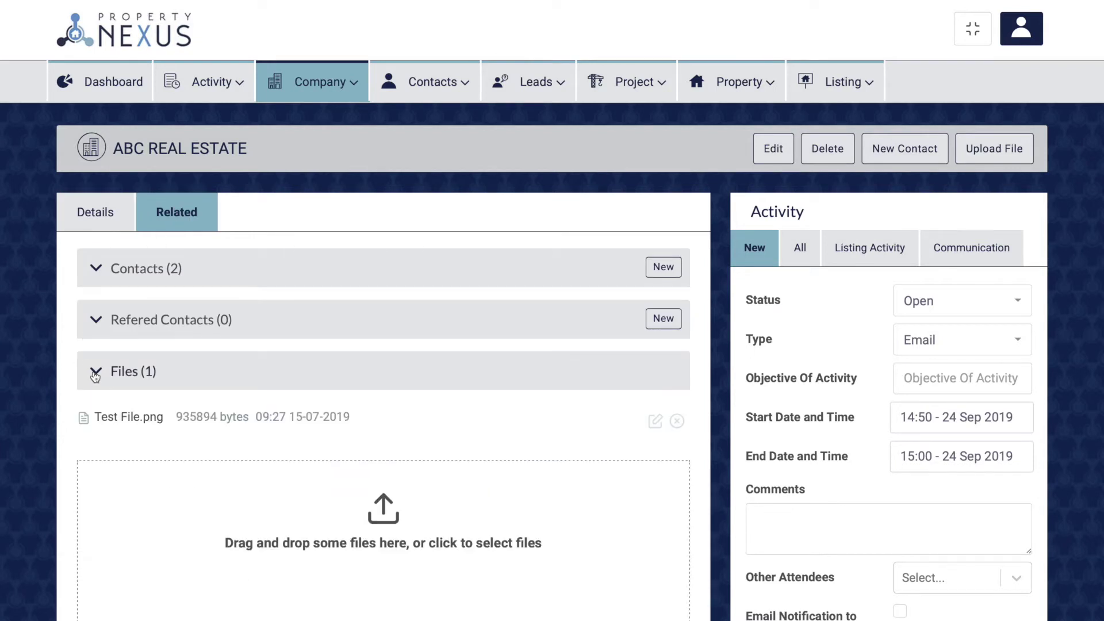
pyautogui.click(390, 522)
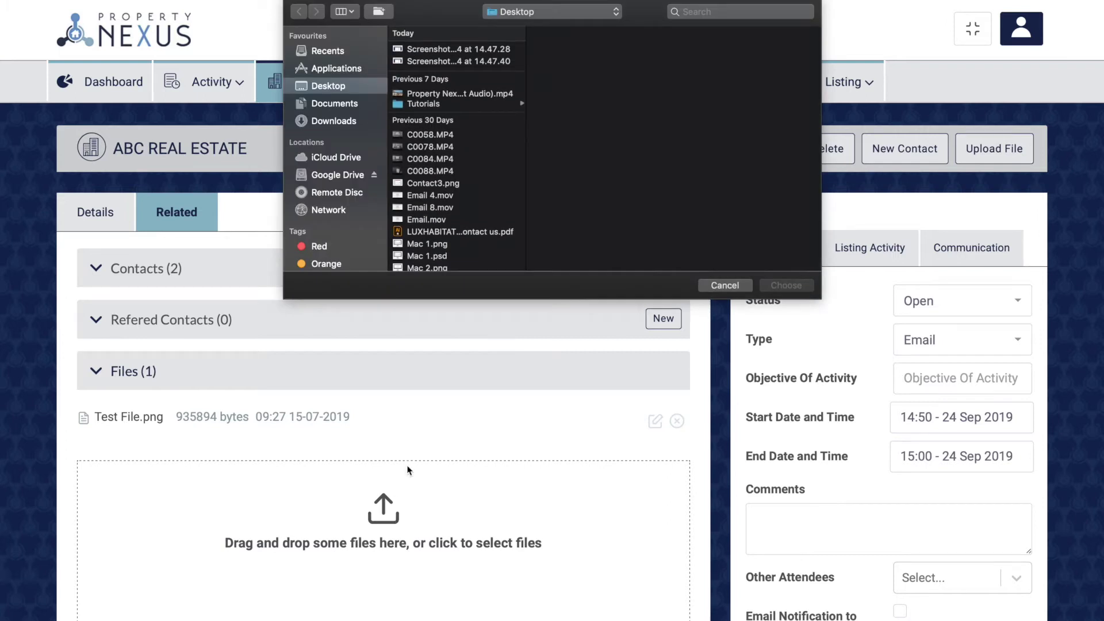
pyautogui.click(435, 51)
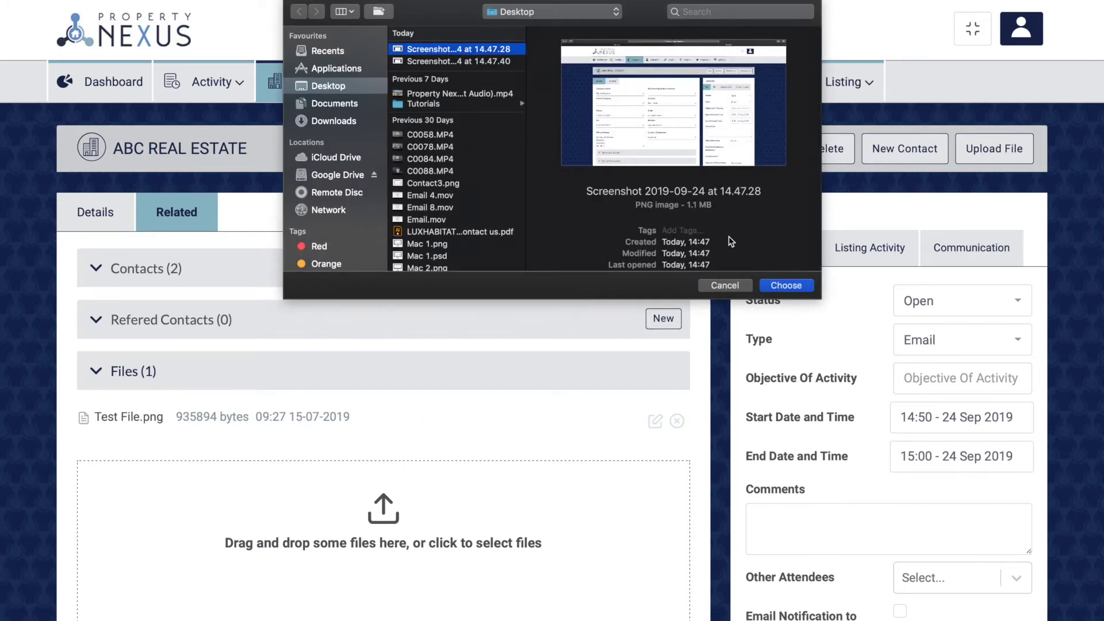
pyautogui.click(785, 287)
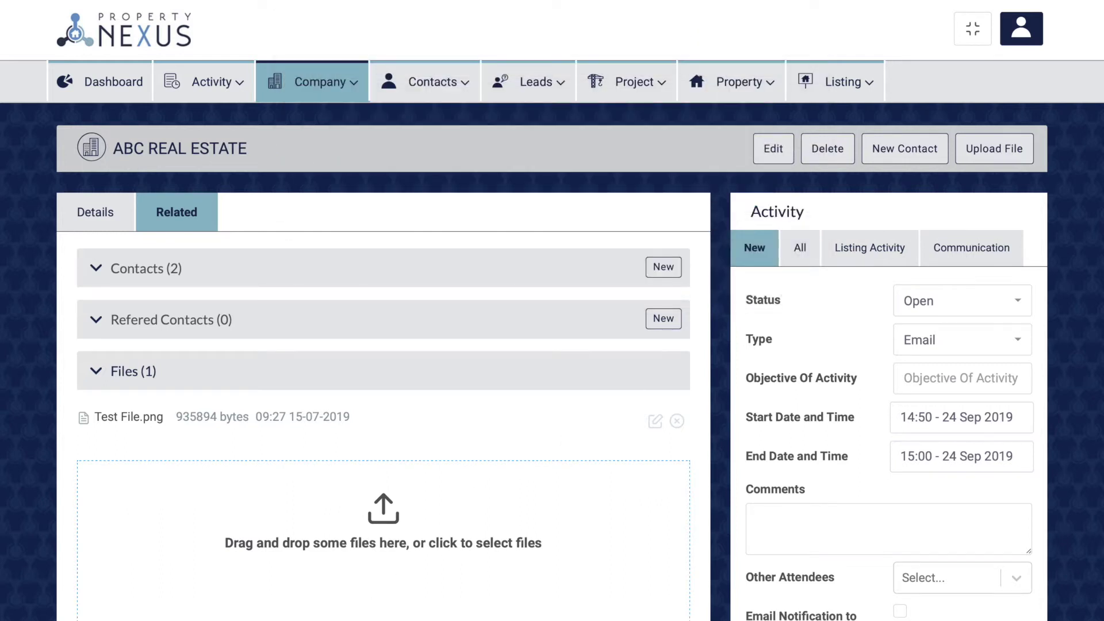
pyautogui.scroll(-3, 391, 572)
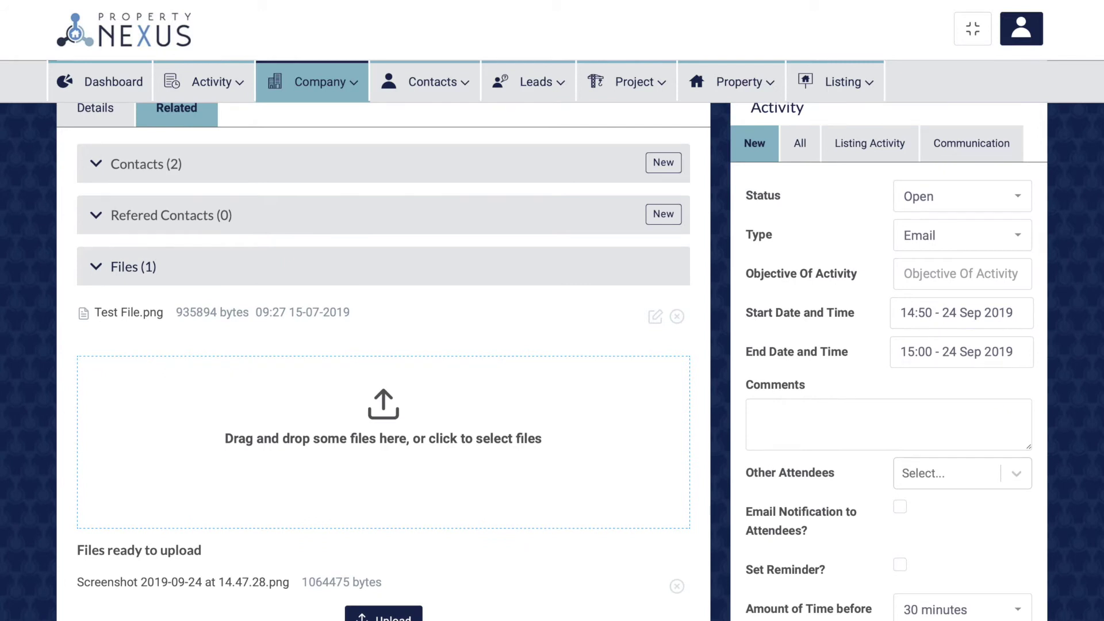
pyautogui.click(383, 613)
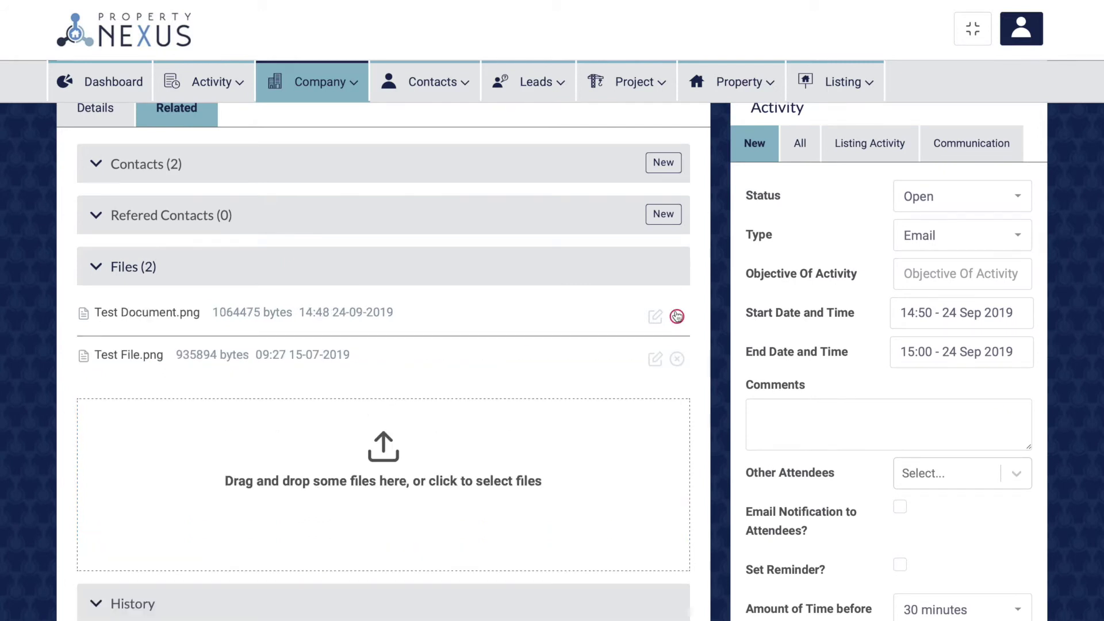
# Delete Test Document.png from the company's related files and confirm the deletion.
pyautogui.click(676, 316)
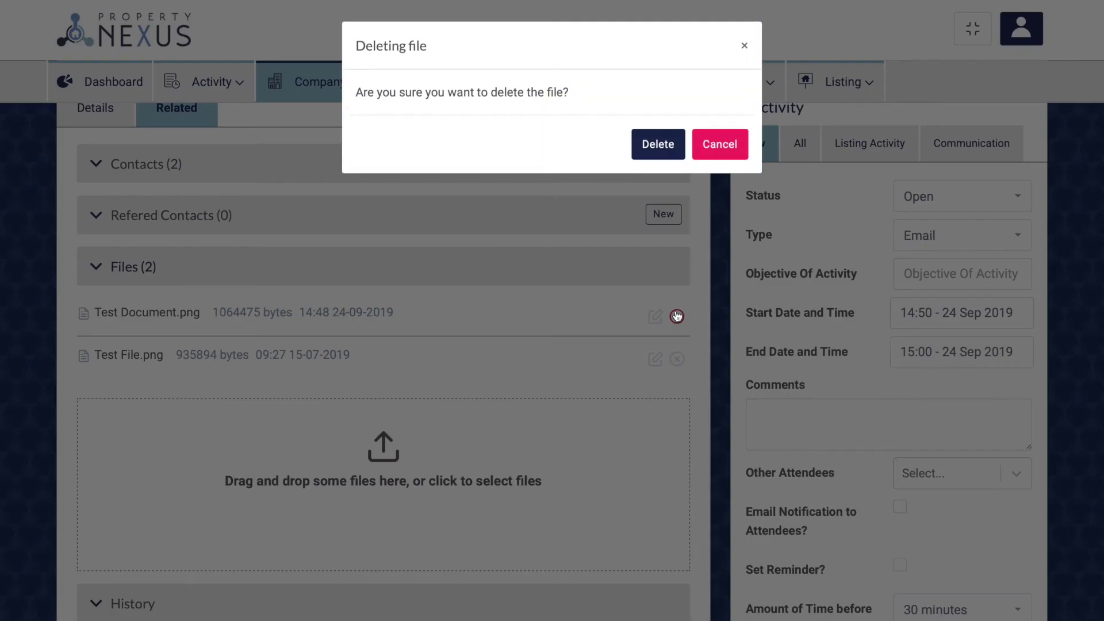
pyautogui.click(658, 147)
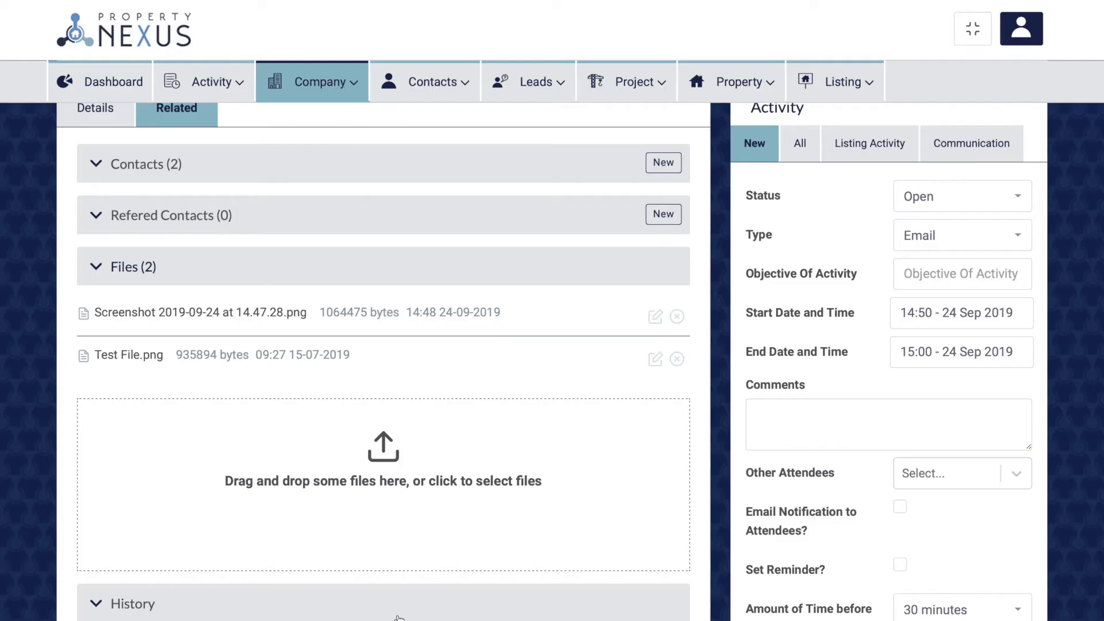
# Rename the uploaded Screenshot 2019-09-24 at 14.47.28.png file as Test Document.png.
pyautogui.click(655, 317)
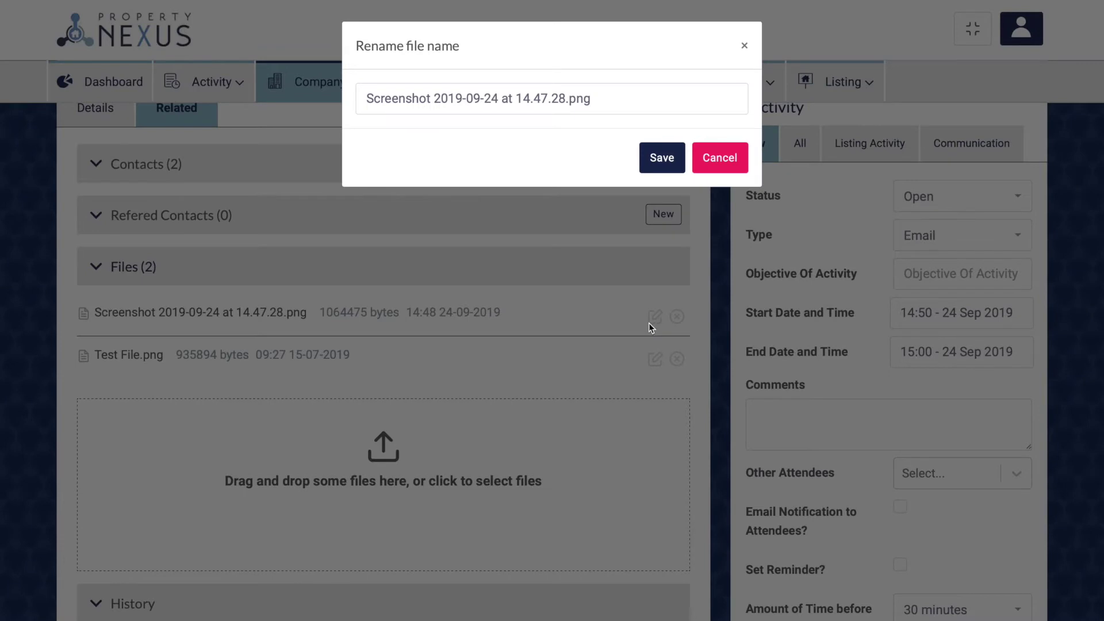
pyautogui.click(557, 96)
pyautogui.moveTo(558, 95); pyautogui.dragTo(364, 98)
pyautogui.write('Tes')
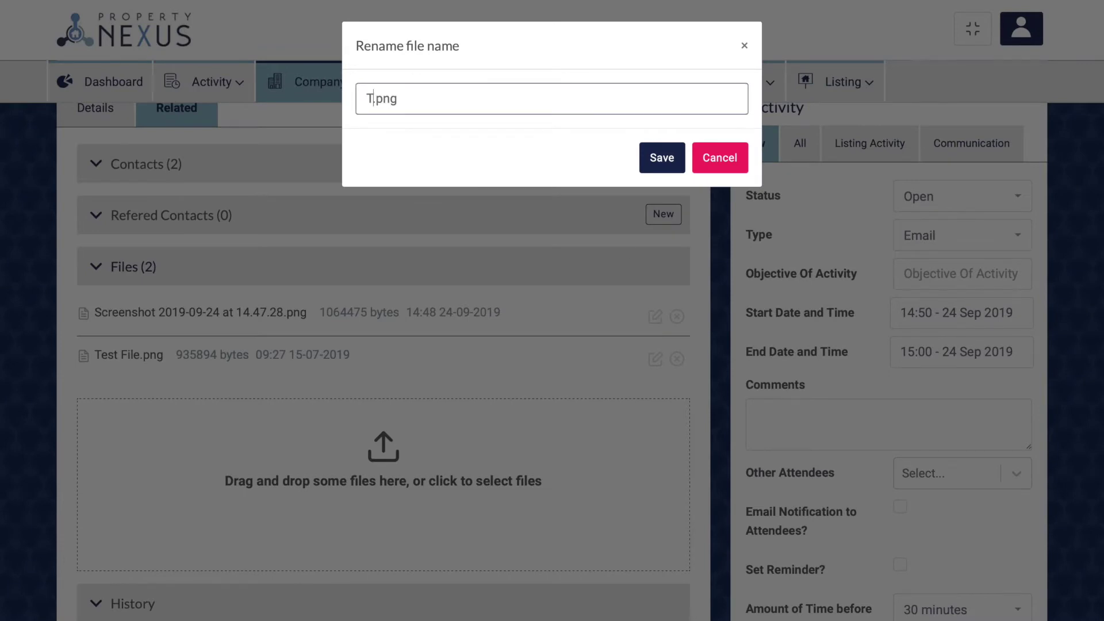
pyautogui.write('t Document')
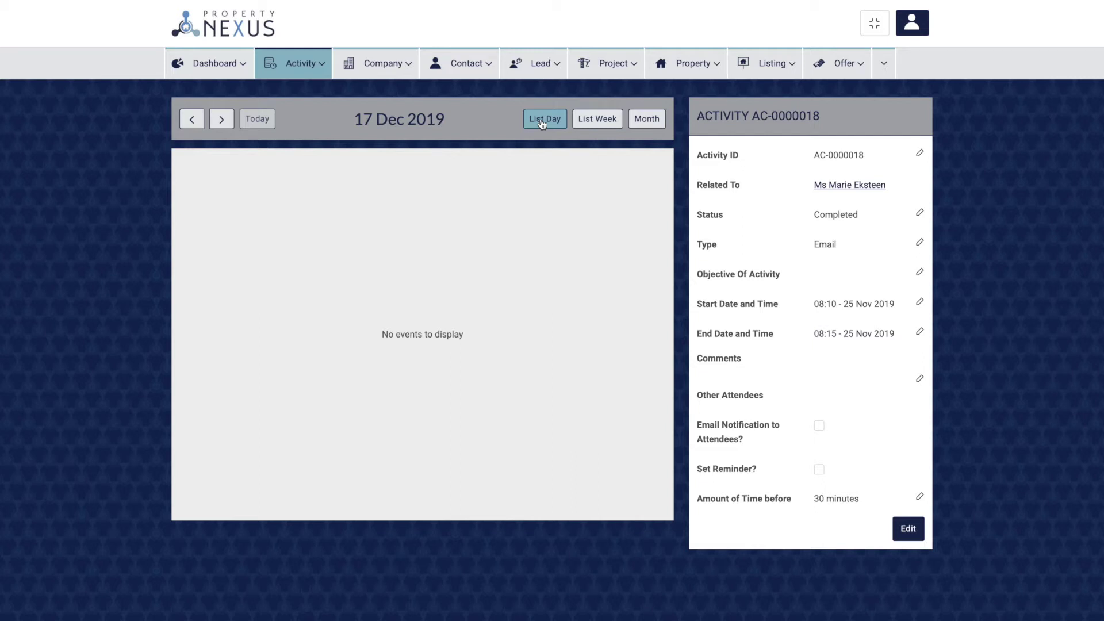
# View the activity calendar as a daily list and display the new activity form on the dashboard.
pyautogui.click(541, 119)
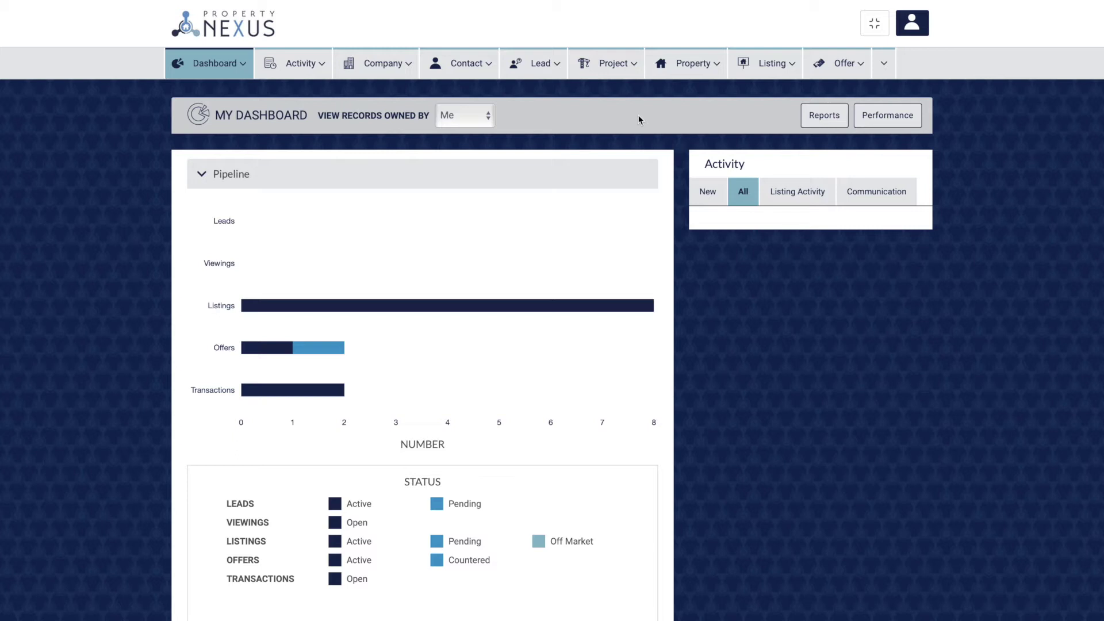
pyautogui.click(709, 192)
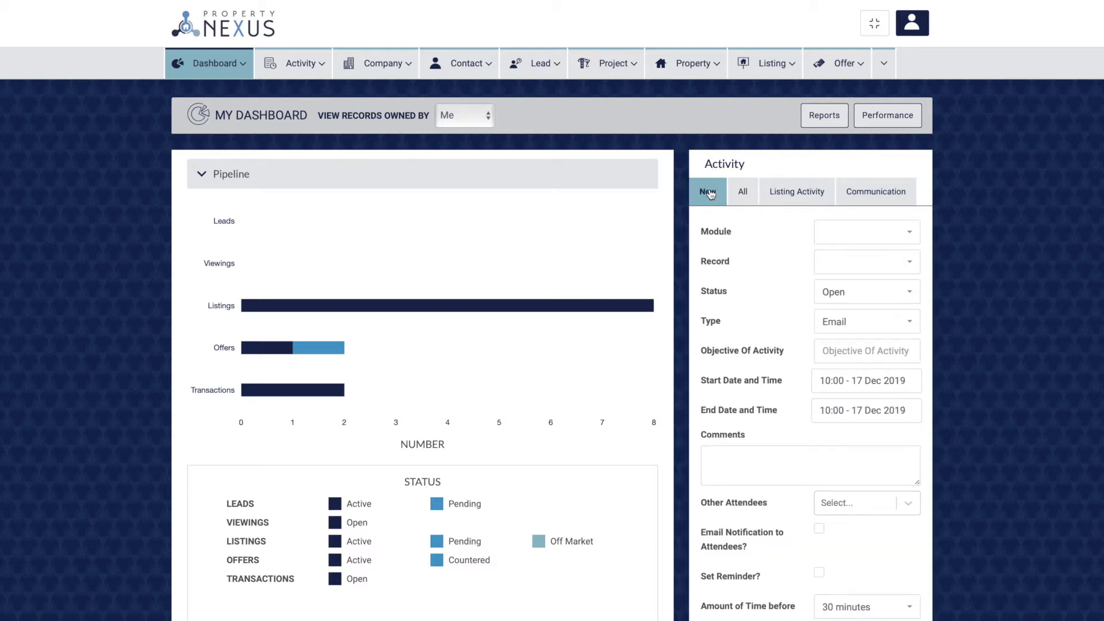
pyautogui.moveTo(303, 67)
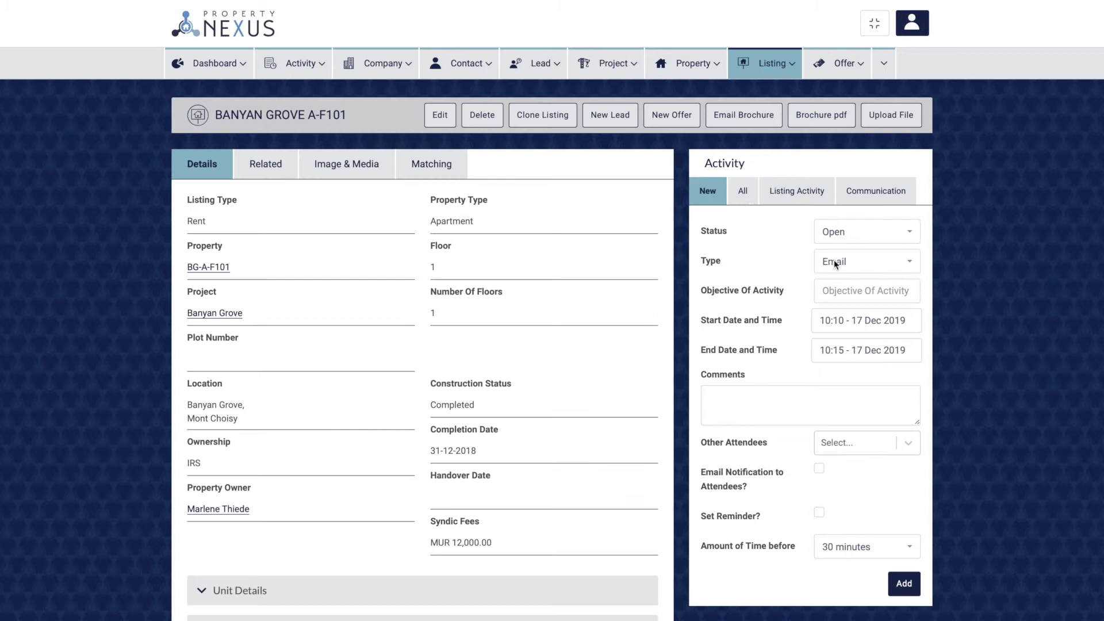
# Set the start date to 17 Dec 2019 and the objective to "Understand the requirement" for an Email activity on the Banyan Grove A-F101 listing.
pyautogui.click(834, 262)
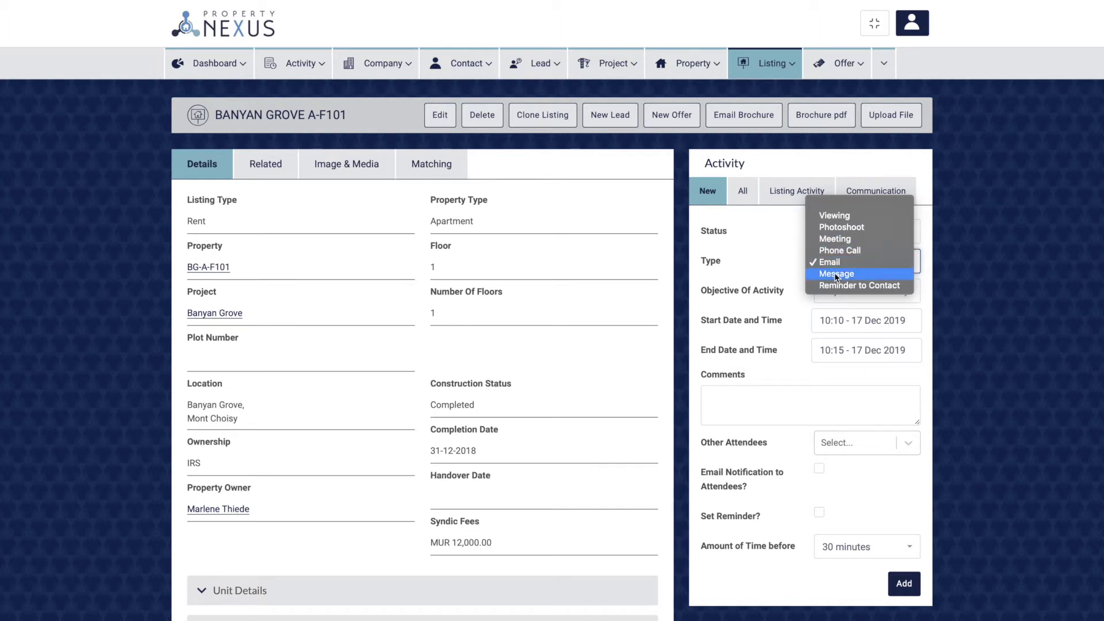
pyautogui.click(837, 322)
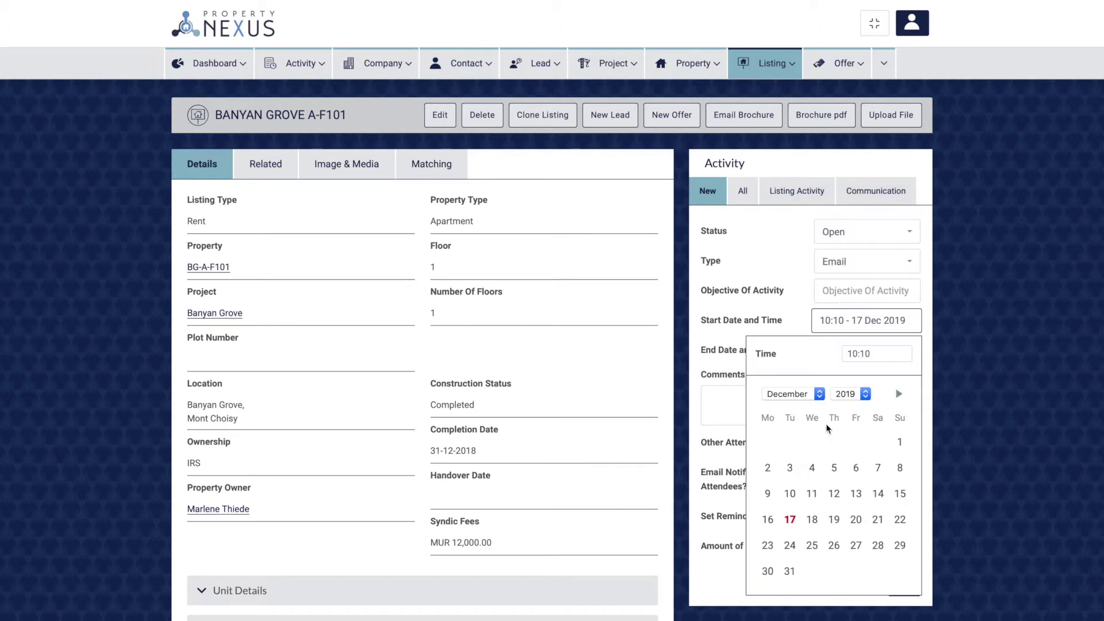
pyautogui.click(792, 520)
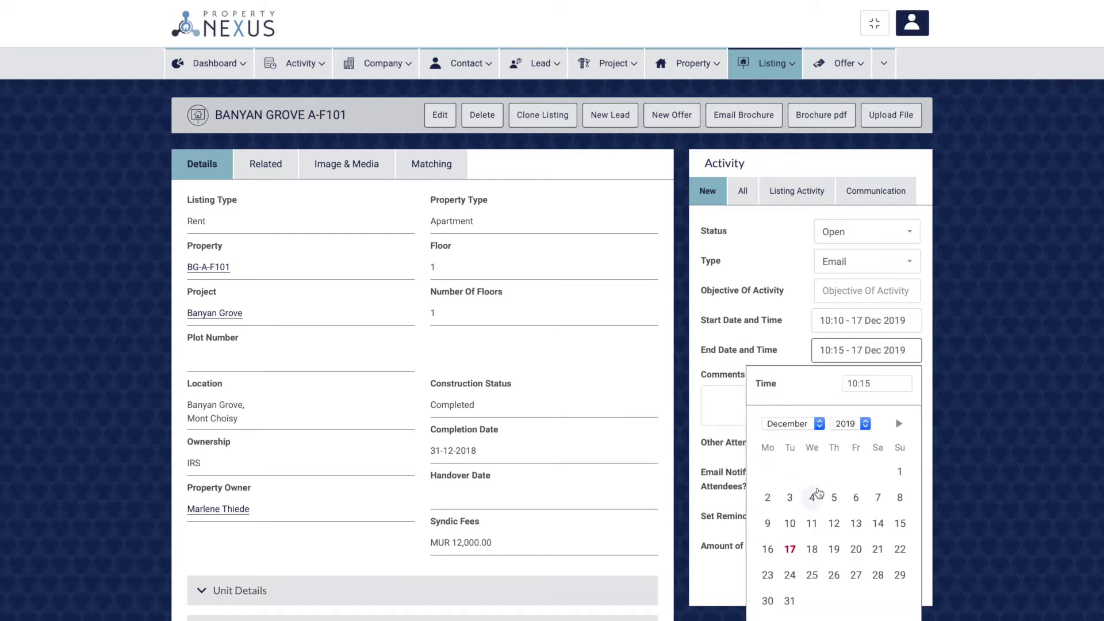
pyautogui.click(863, 291)
pyautogui.write('Understan')
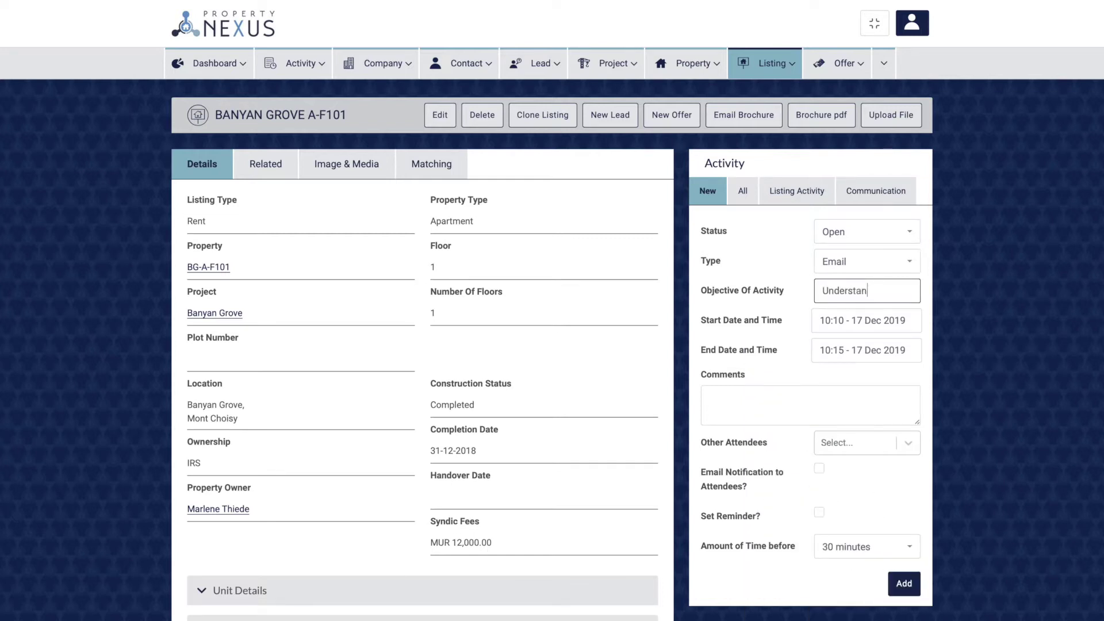
pyautogui.write('d the requirement')
# Enter the comment "Client did not respond" on the new activity and browse the choices for other attendees.
pyautogui.click(713, 397)
pyautogui.write('Client did no')
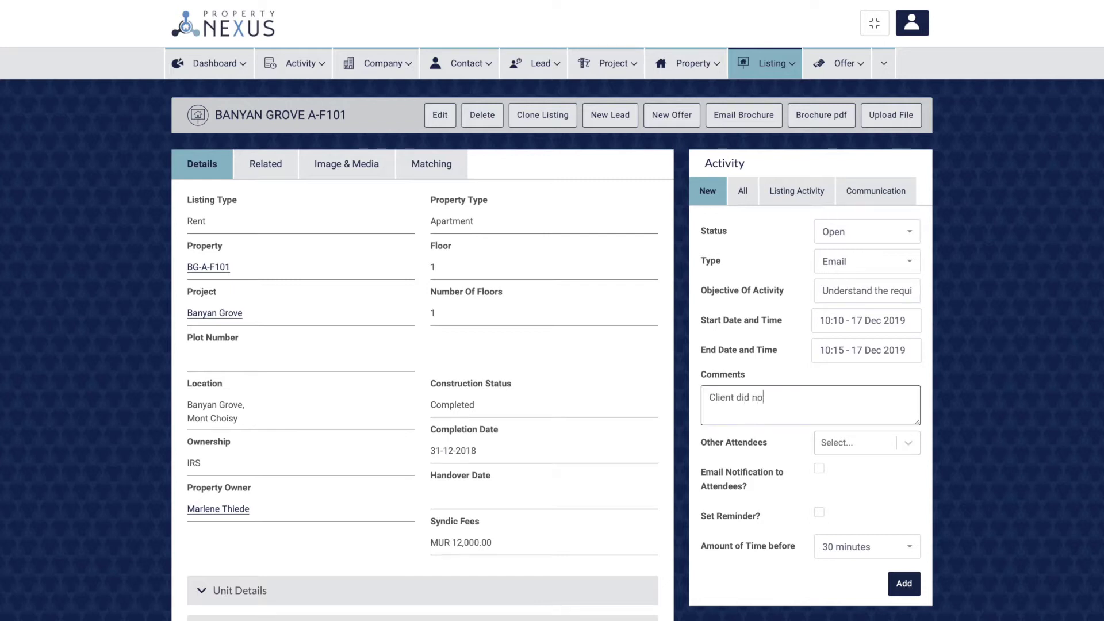
pyautogui.write('t respond')
pyautogui.click(841, 452)
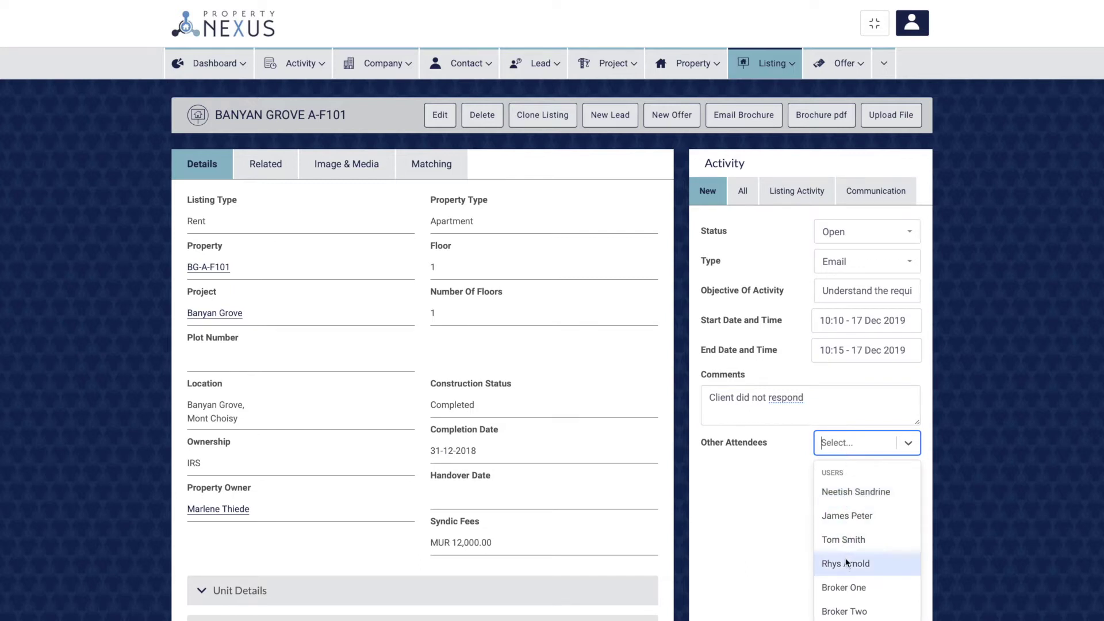
pyautogui.scroll(-1, 845, 595)
pyautogui.scroll(-3, 854, 581)
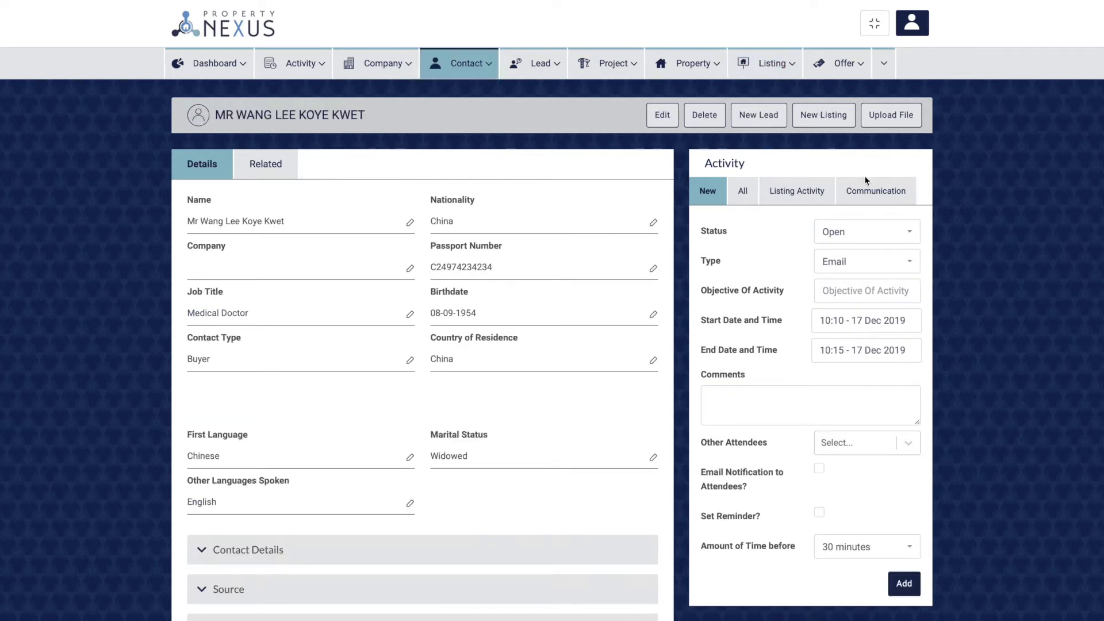
# Display the listing activity recorded for the buyer contact.
pyautogui.click(787, 194)
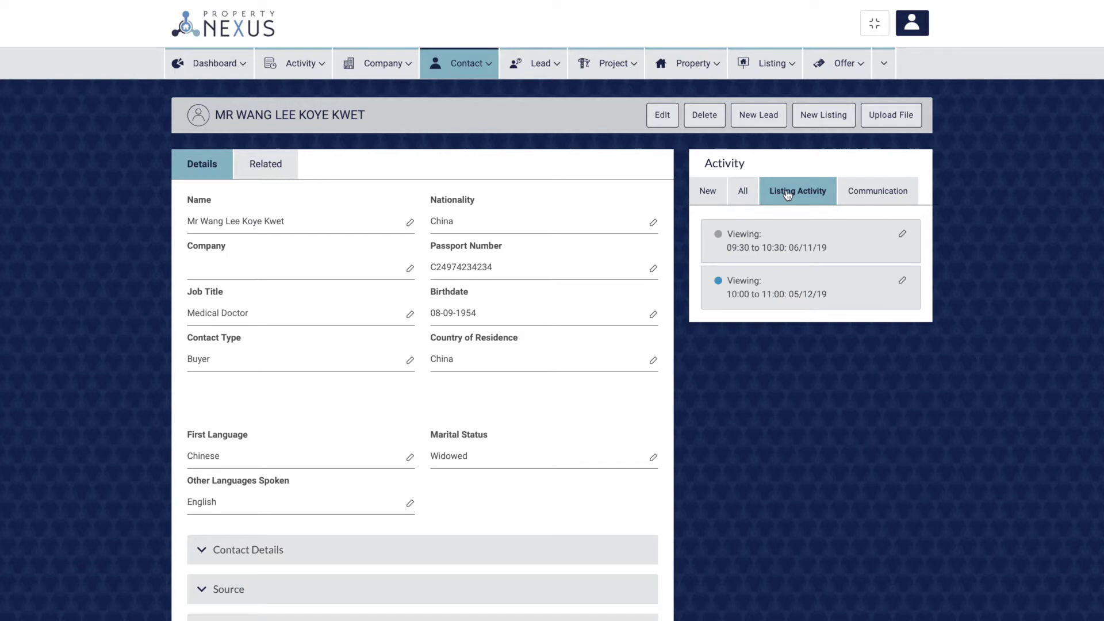
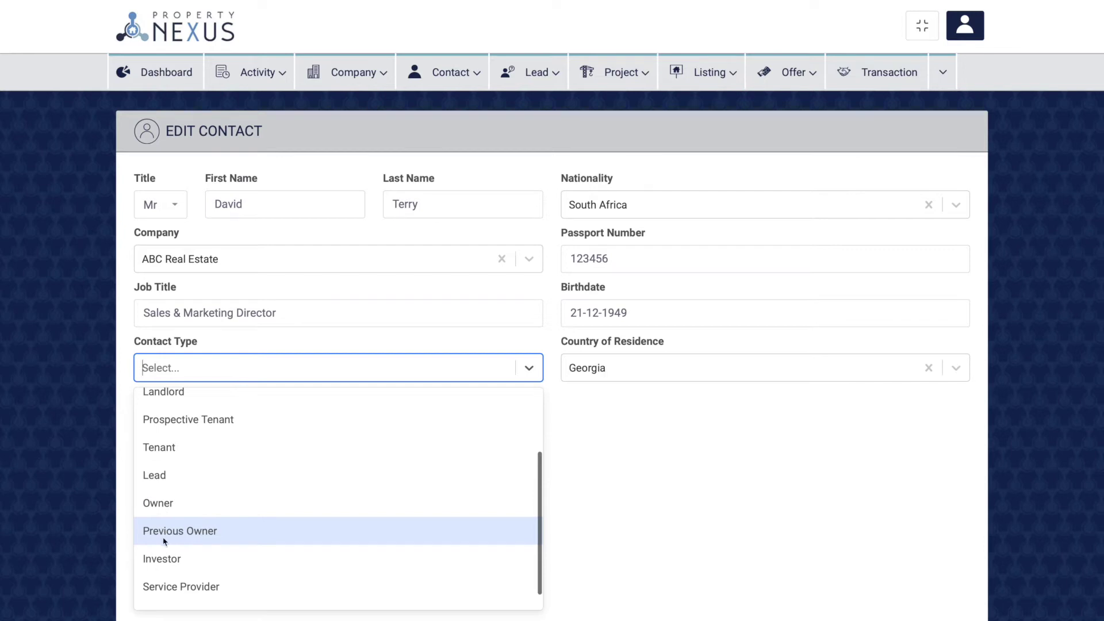
# Review the contact type options on the contact edit form and the view options of the contacts list.
pyautogui.scroll(-1, 164, 557)
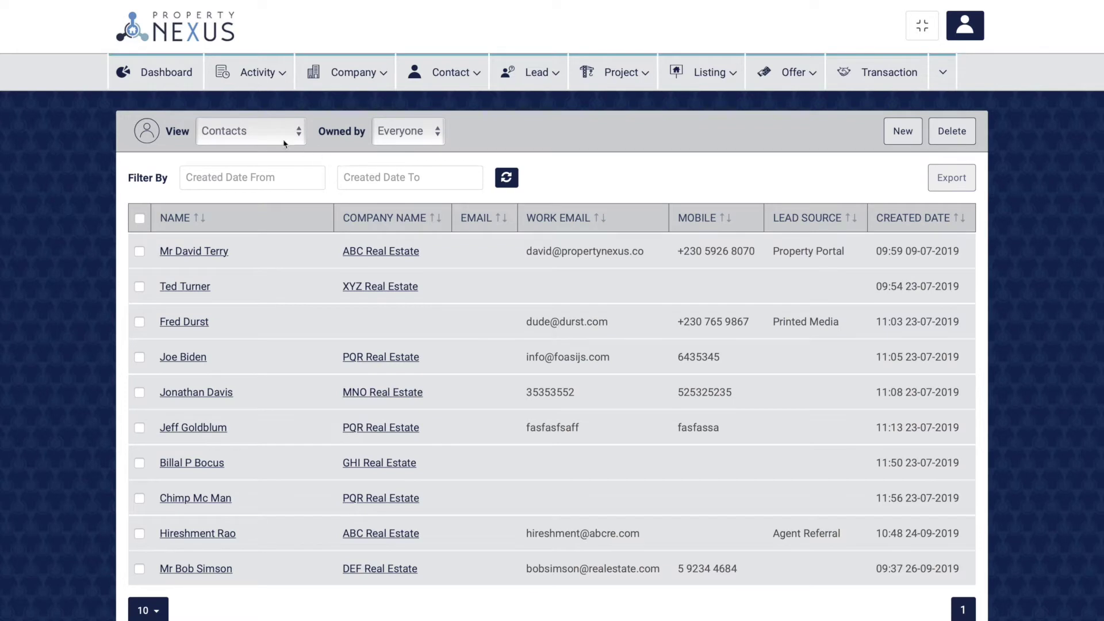
pyautogui.click(256, 132)
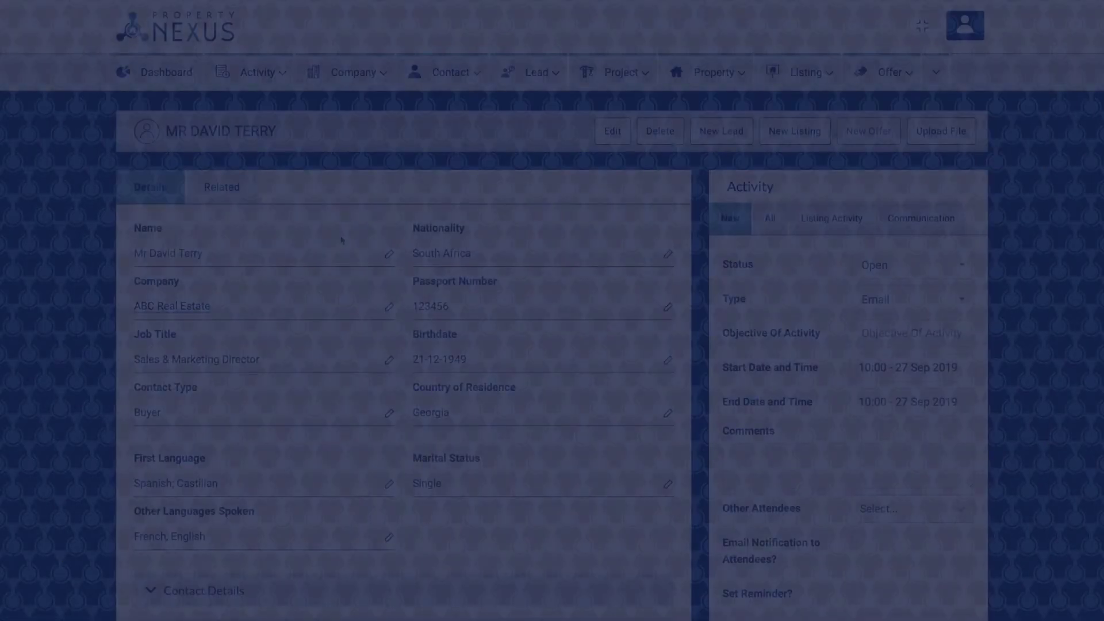
# Examine the Source section of the ABC Real Estate contact and browse the available lead source options.
pyautogui.scroll(-3, 341, 240)
pyautogui.scroll(-3, 341, 240)
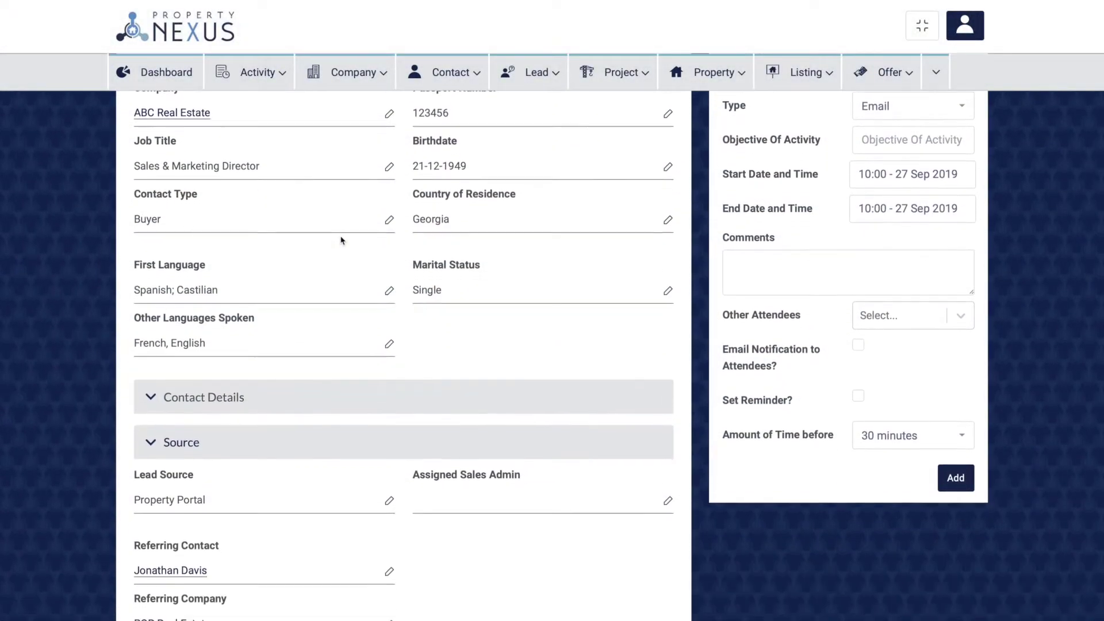
pyautogui.scroll(-1, 341, 240)
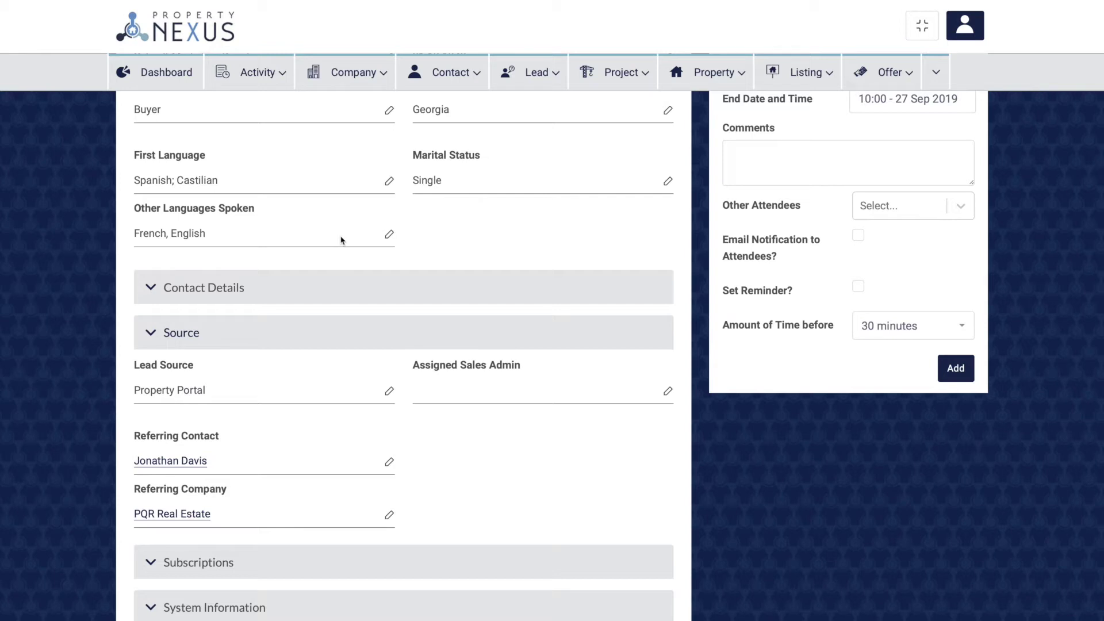
pyautogui.click(192, 389)
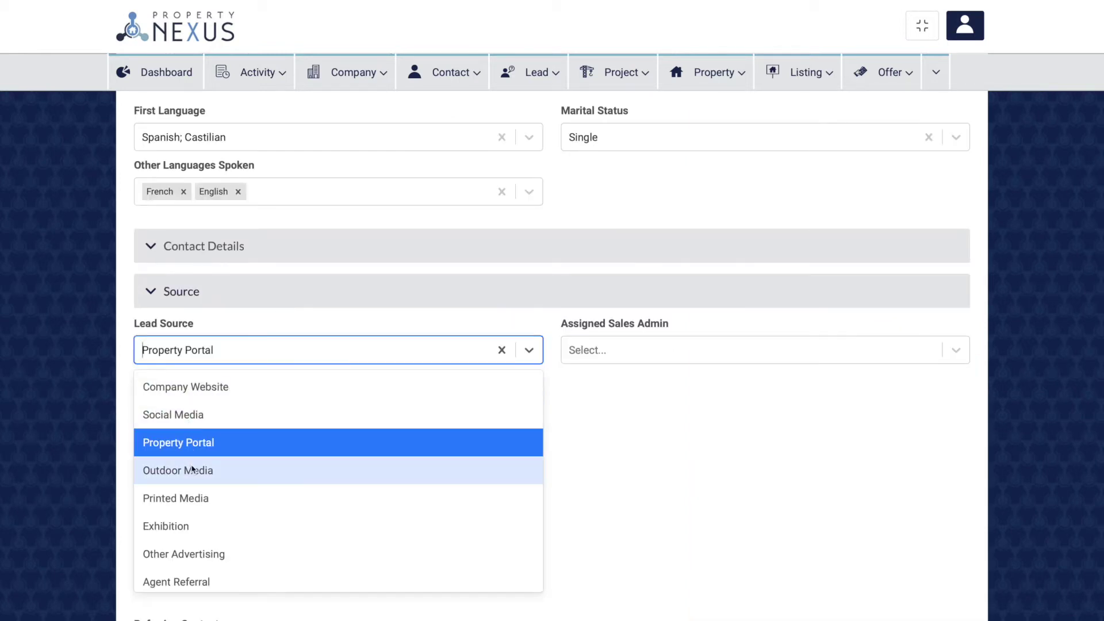
pyautogui.scroll(-1, 192, 495)
pyautogui.scroll(-2, 193, 500)
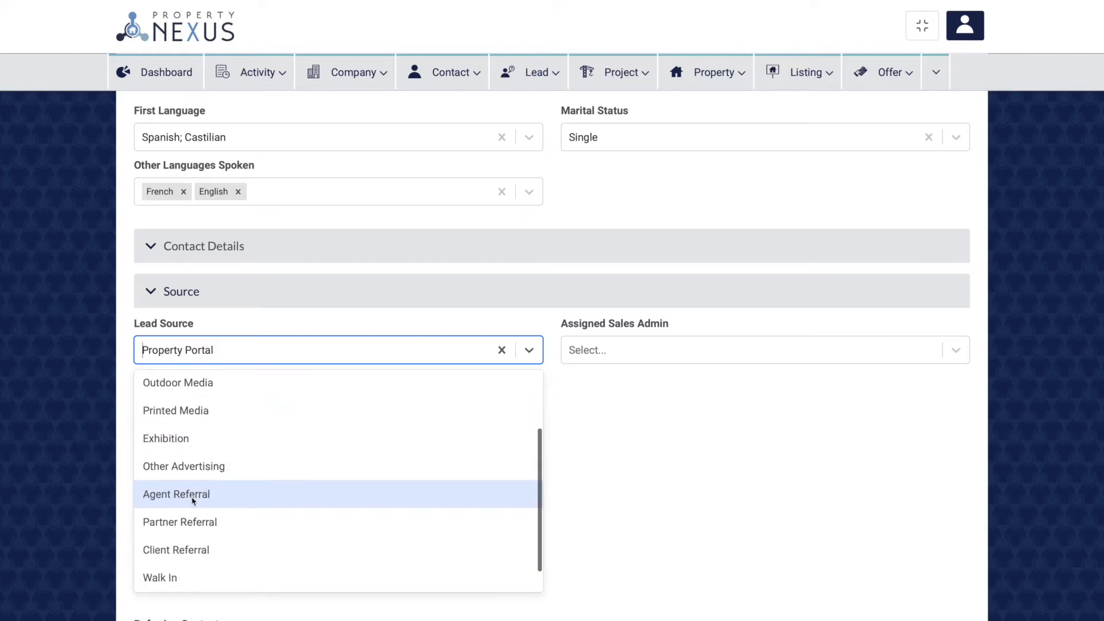
pyautogui.scroll(-1, 193, 501)
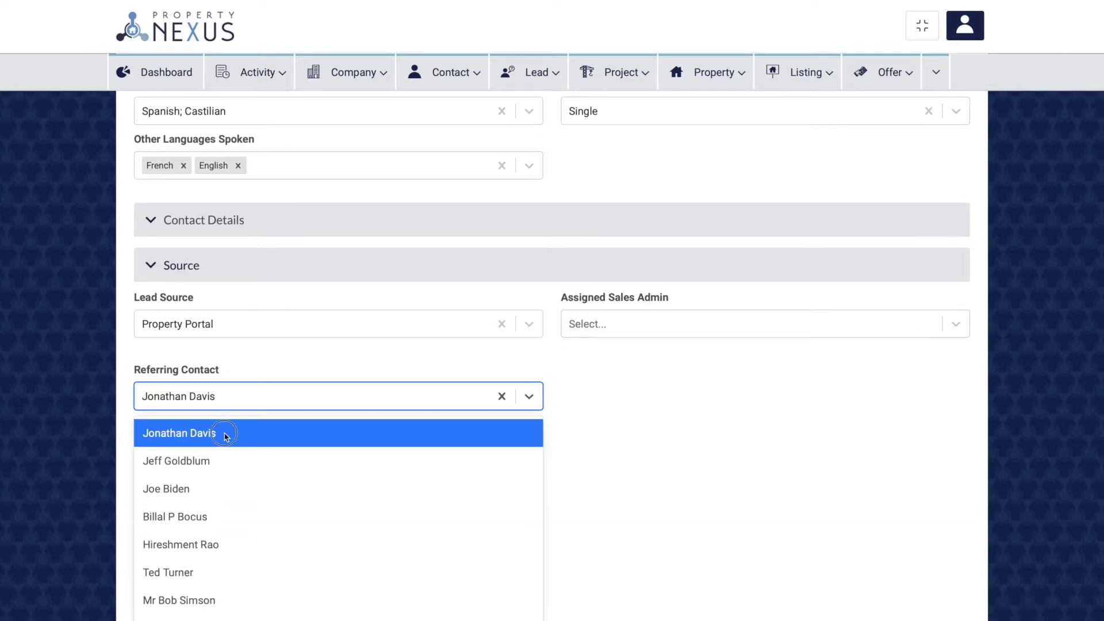
# Select the referring contact, PQR Real Estate as referring company, and the assigned sales admin in the contact's Source section.
pyautogui.click(224, 434)
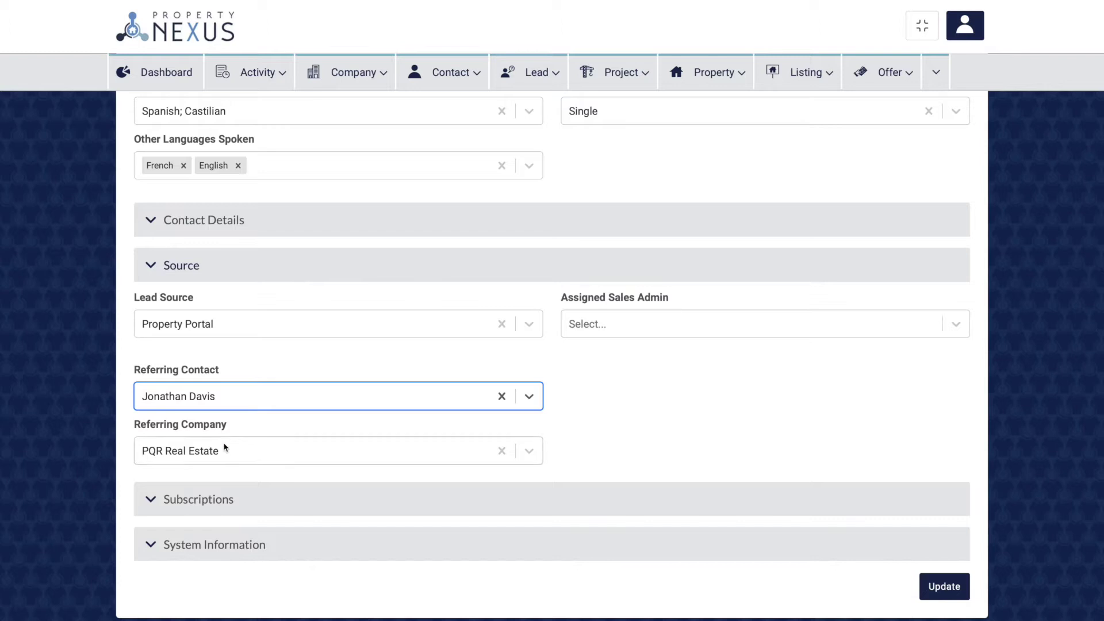
pyautogui.click(226, 450)
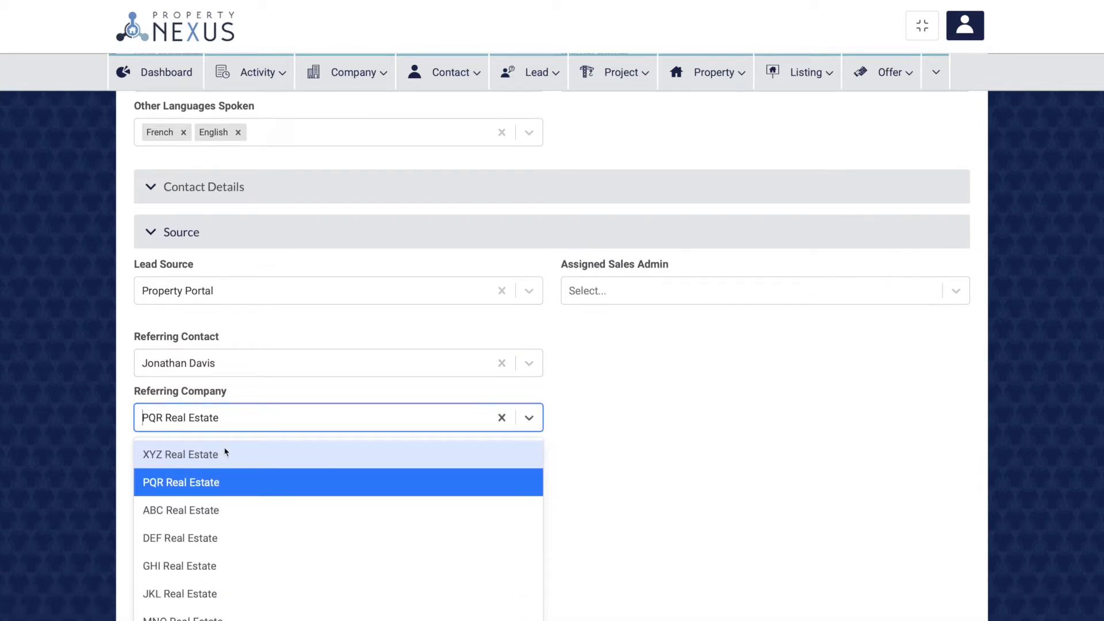
pyautogui.click(208, 483)
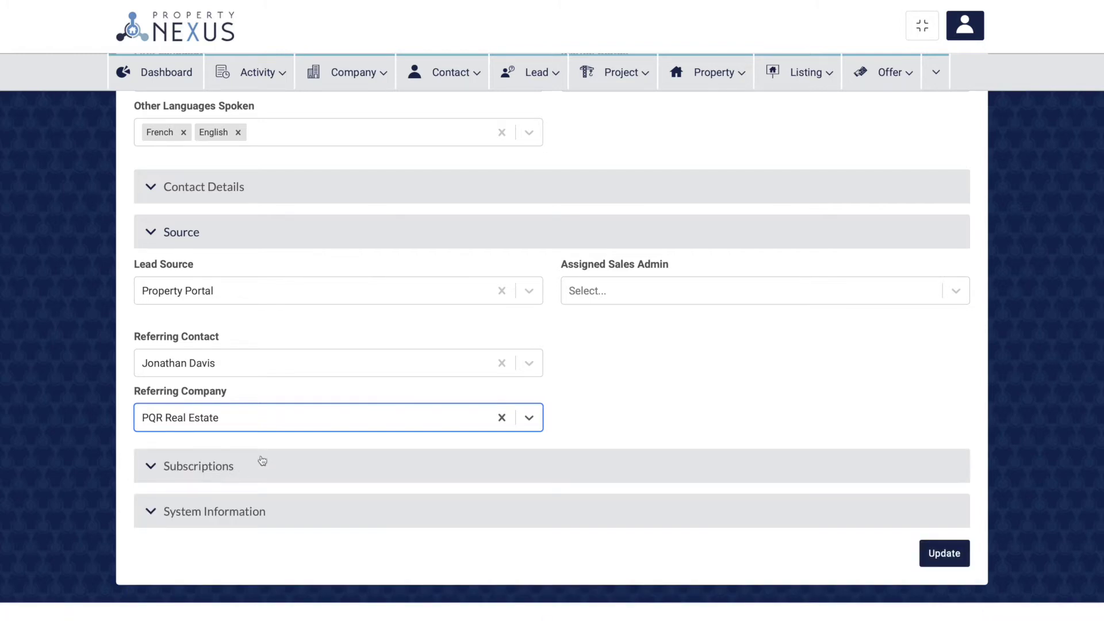
pyautogui.click(606, 291)
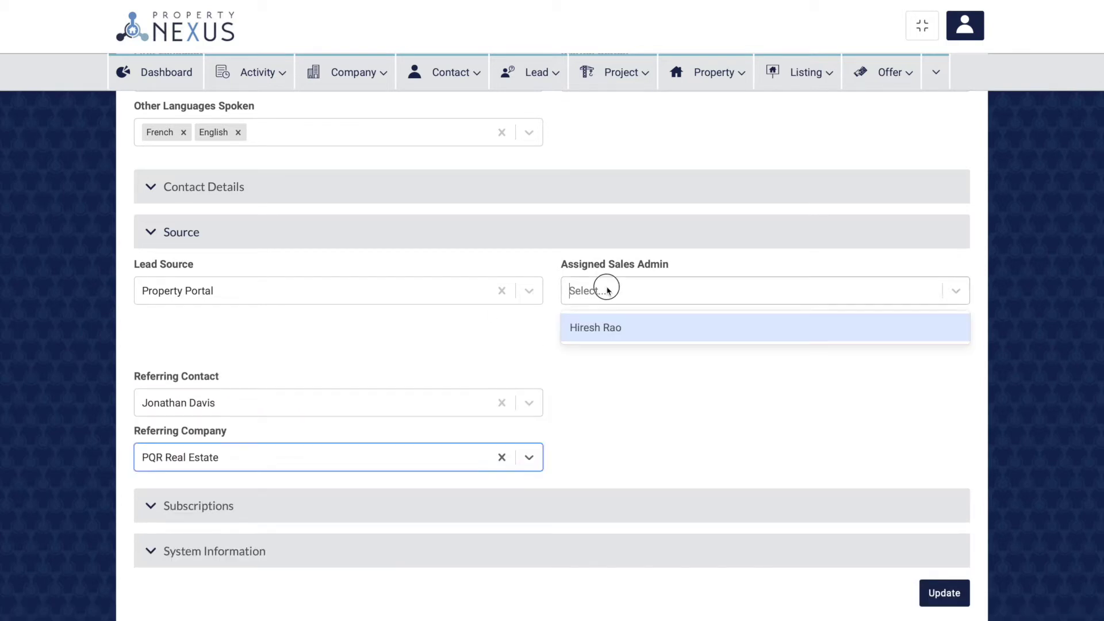
pyautogui.click(586, 327)
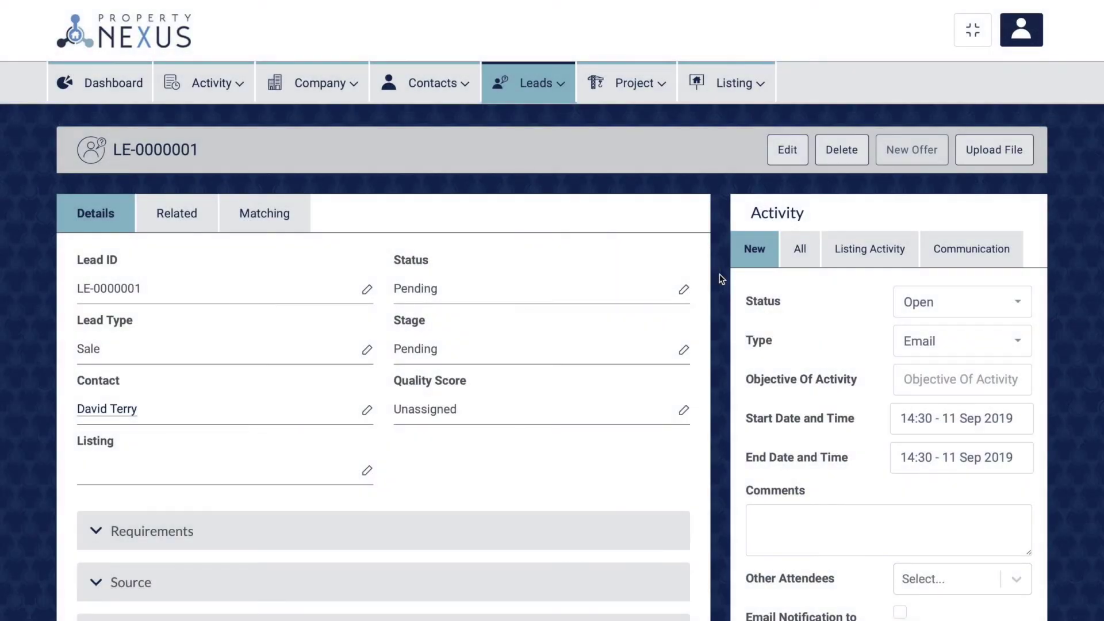
# Open the pending sale lead for editing and review the status, stage and quality score options.
pyautogui.click(796, 151)
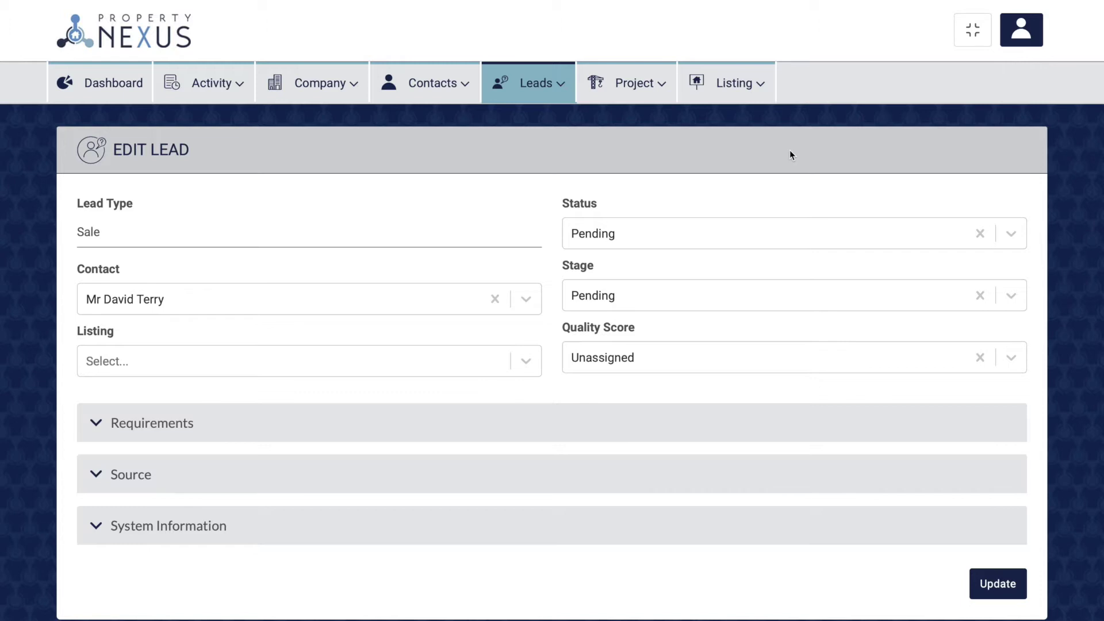
pyautogui.click(641, 233)
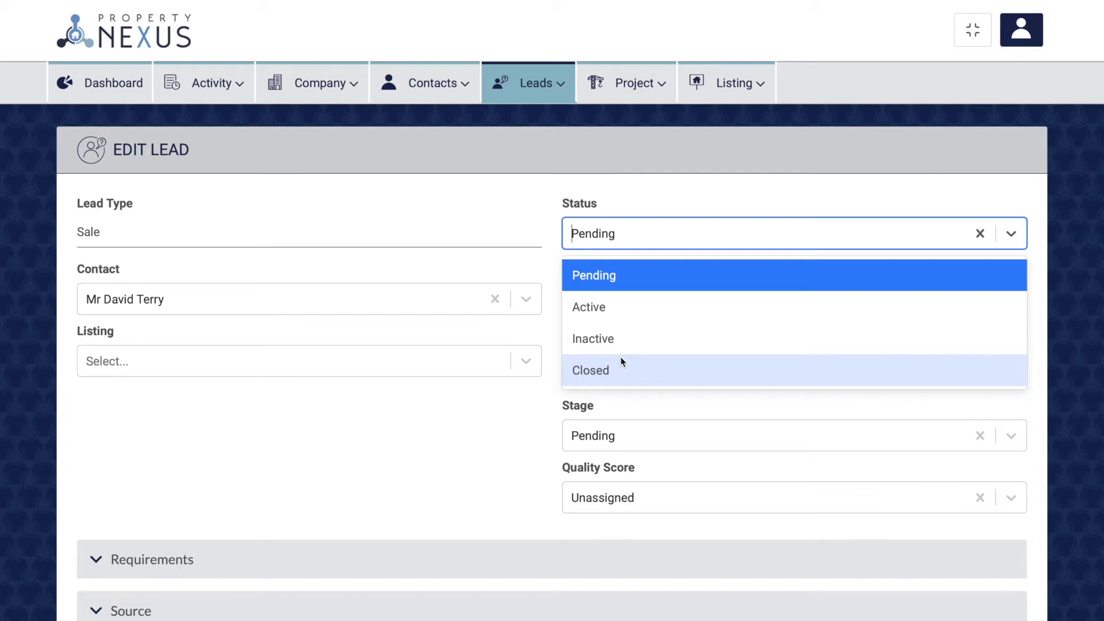
pyautogui.press('Escape')
pyautogui.click(598, 297)
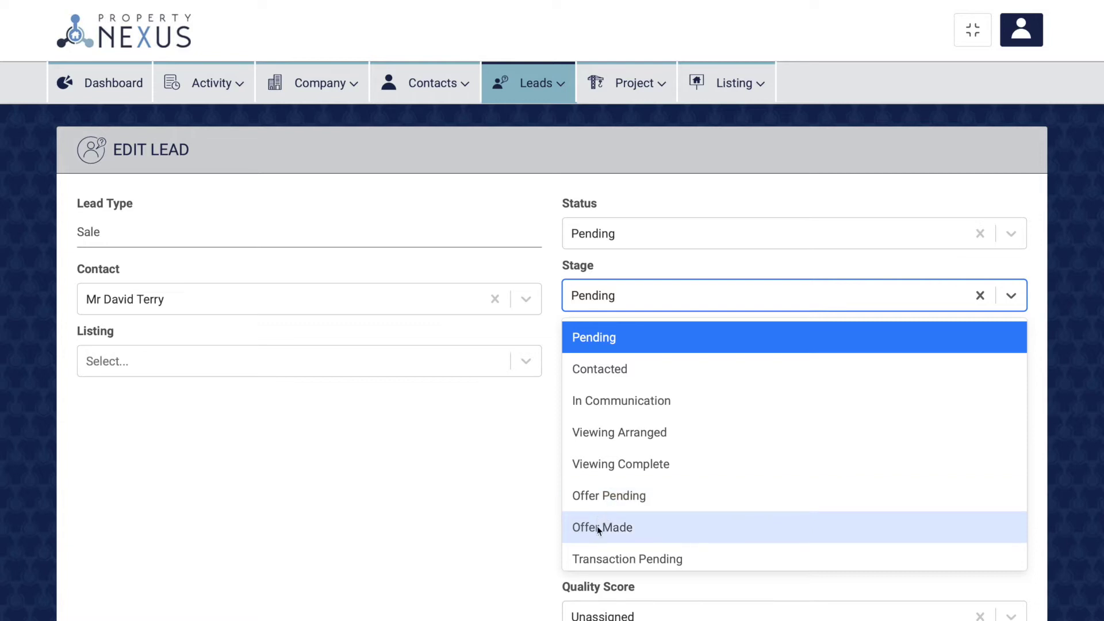
pyautogui.press('Escape')
pyautogui.click(616, 361)
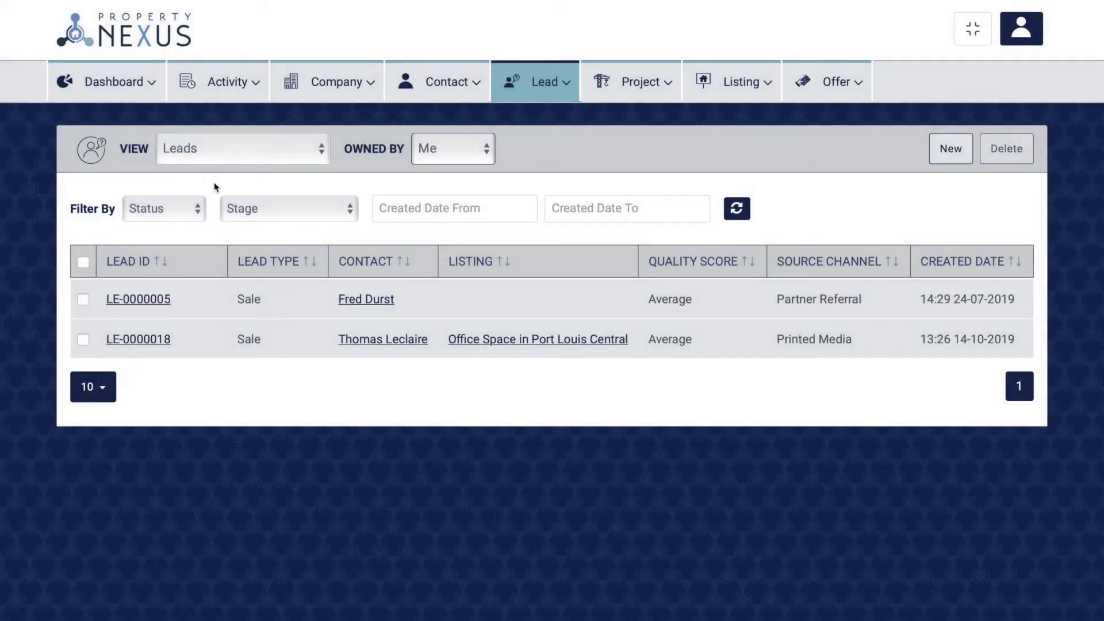
# Open the sale lead with the Printed Media source for editing and select Sunny office in downtown as its listing.
pyautogui.click(141, 339)
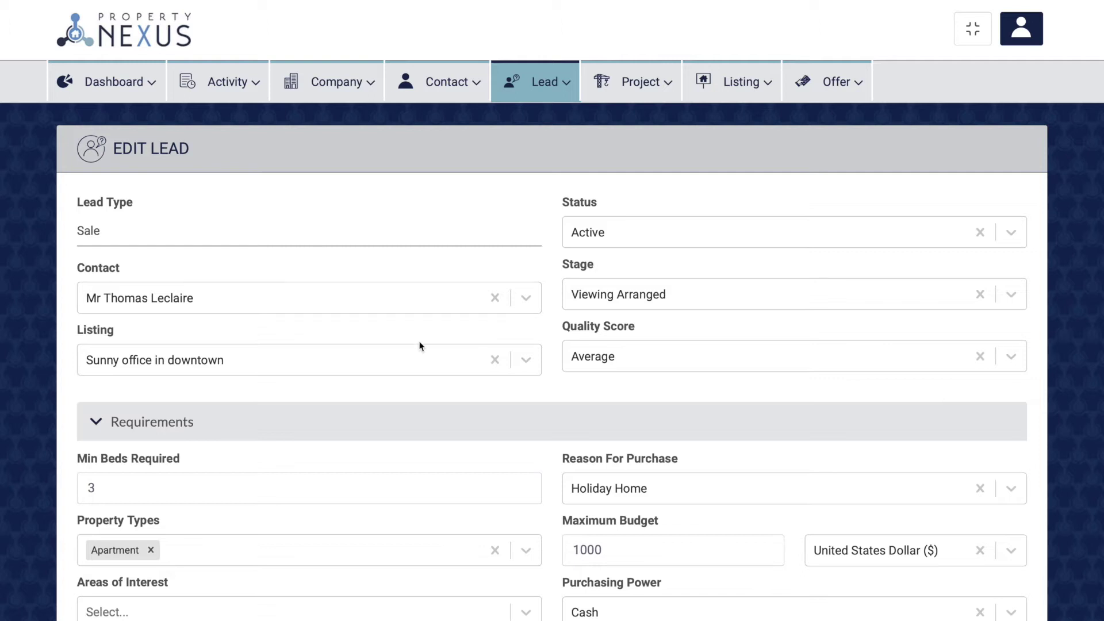
pyautogui.click(526, 360)
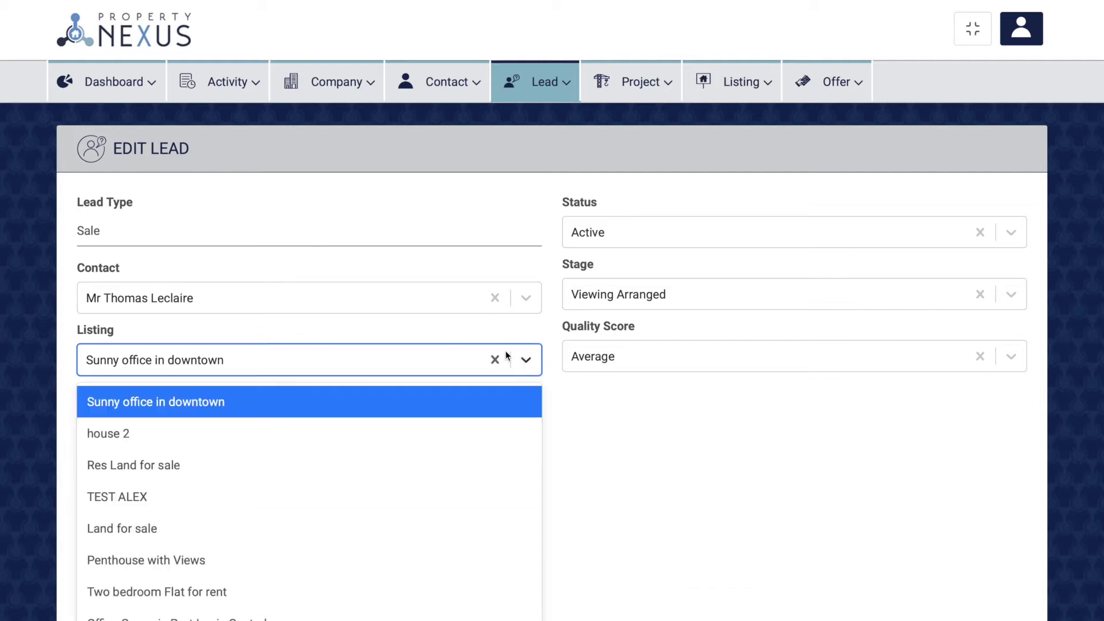
pyautogui.click(233, 404)
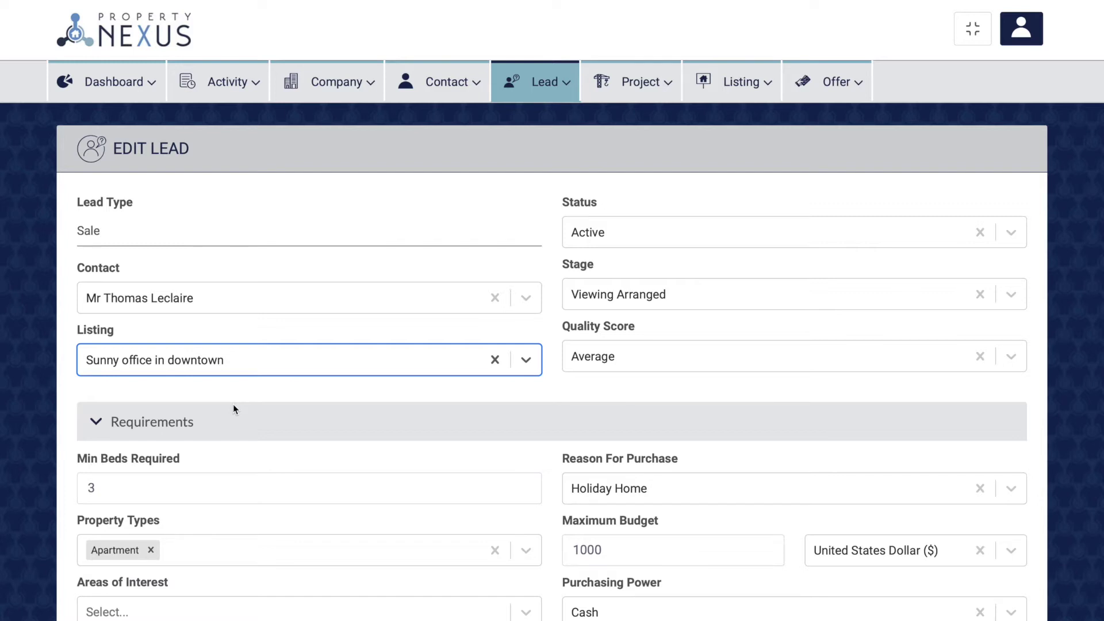
pyautogui.click(233, 403)
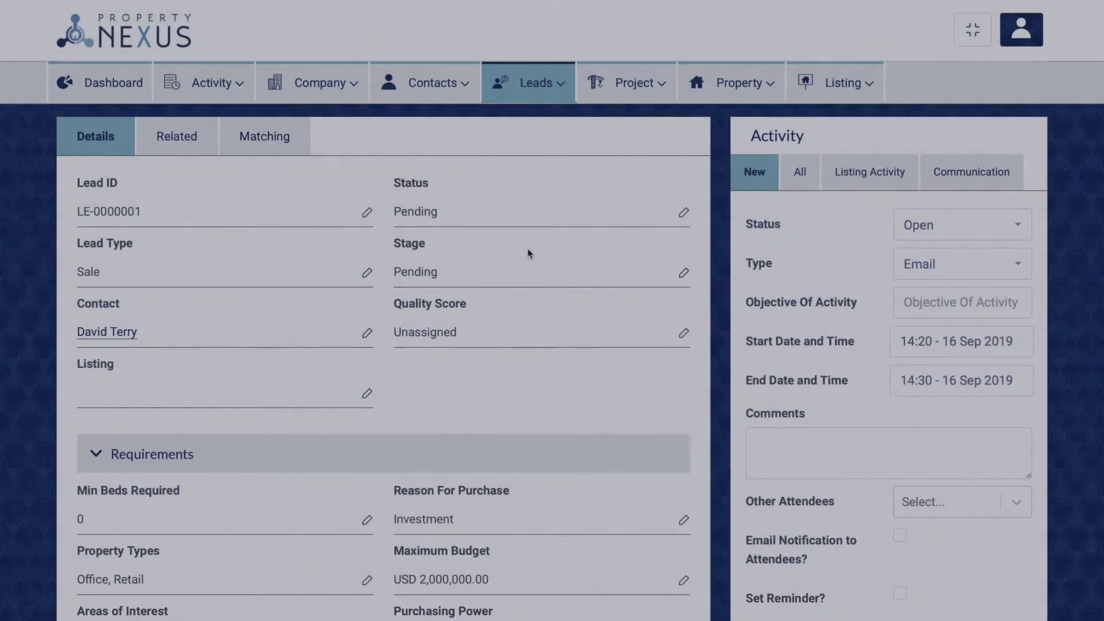
# Examine the Requirements section of the pending sale lead.
pyautogui.scroll(-4, 528, 253)
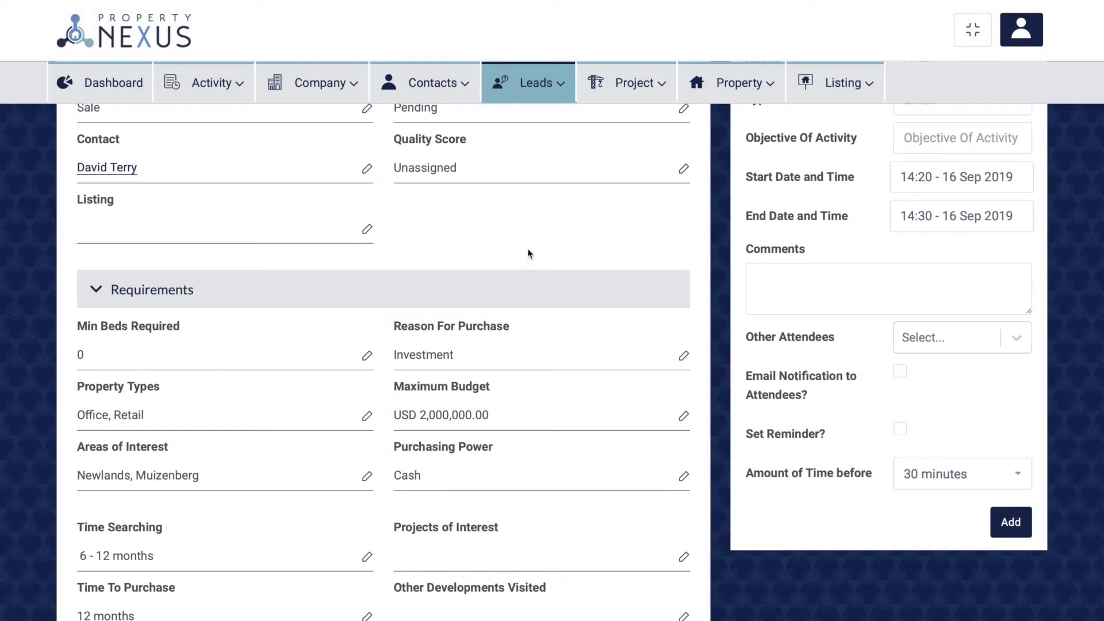
pyautogui.scroll(-3, 528, 253)
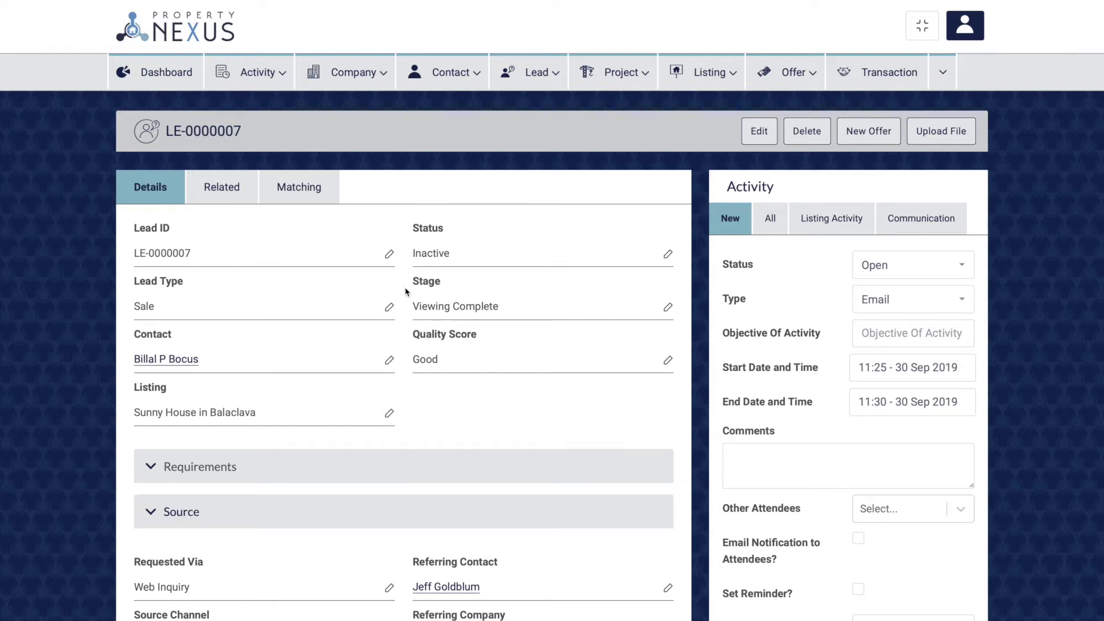
# Examine the Source section of the Sunny House in Balaclava lead, highlighting the Requested Via and Source Channel labels.
pyautogui.scroll(-3, 405, 291)
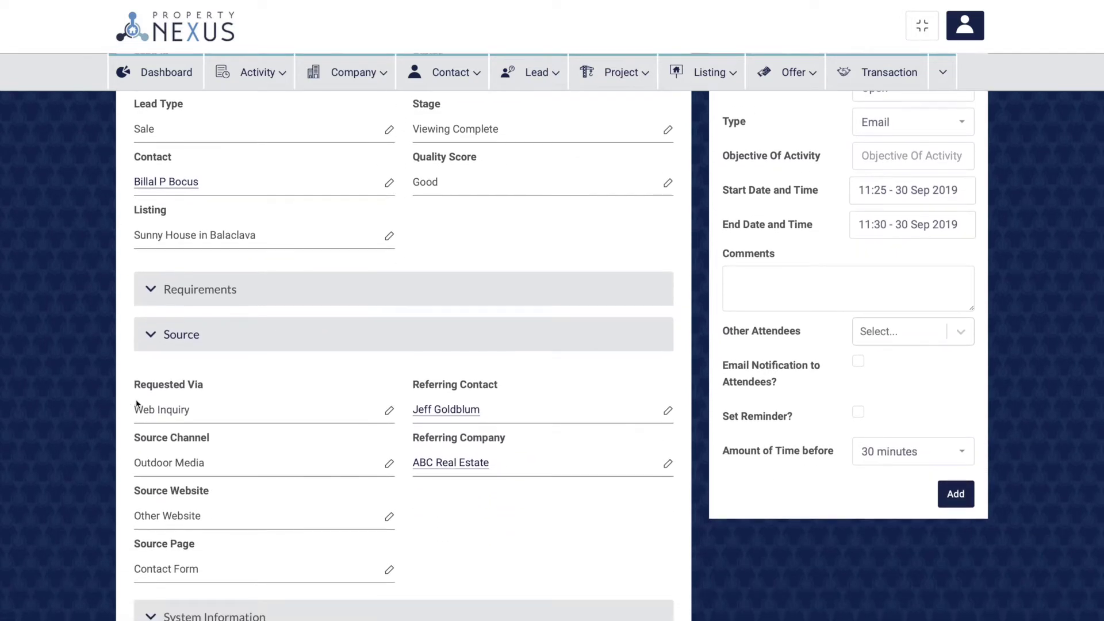
pyautogui.moveTo(134, 384); pyautogui.dragTo(207, 387)
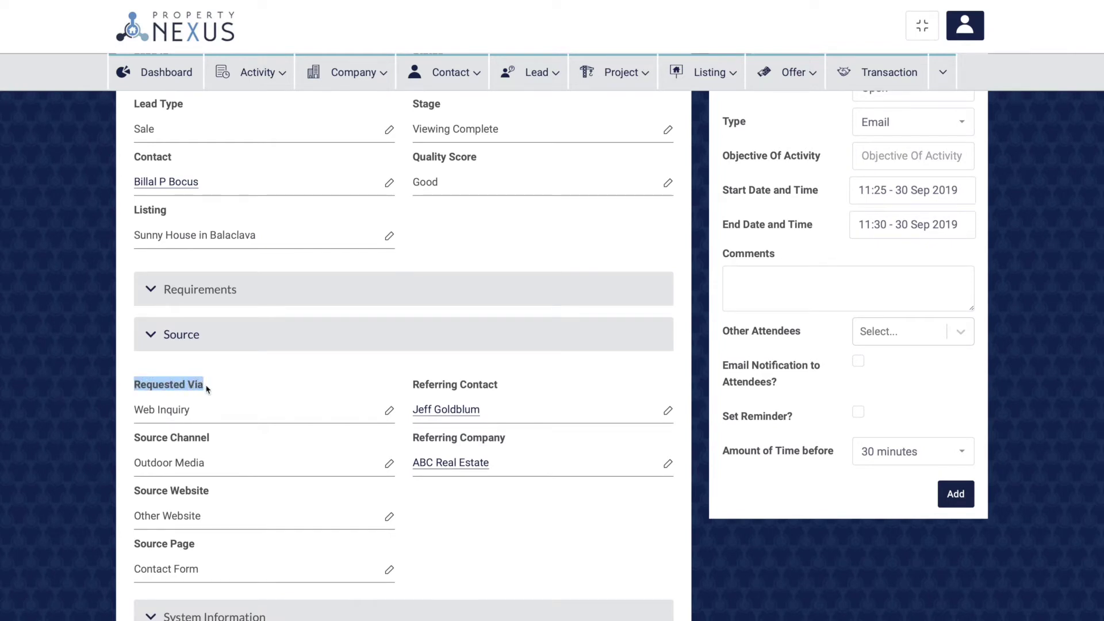
pyautogui.click(211, 389)
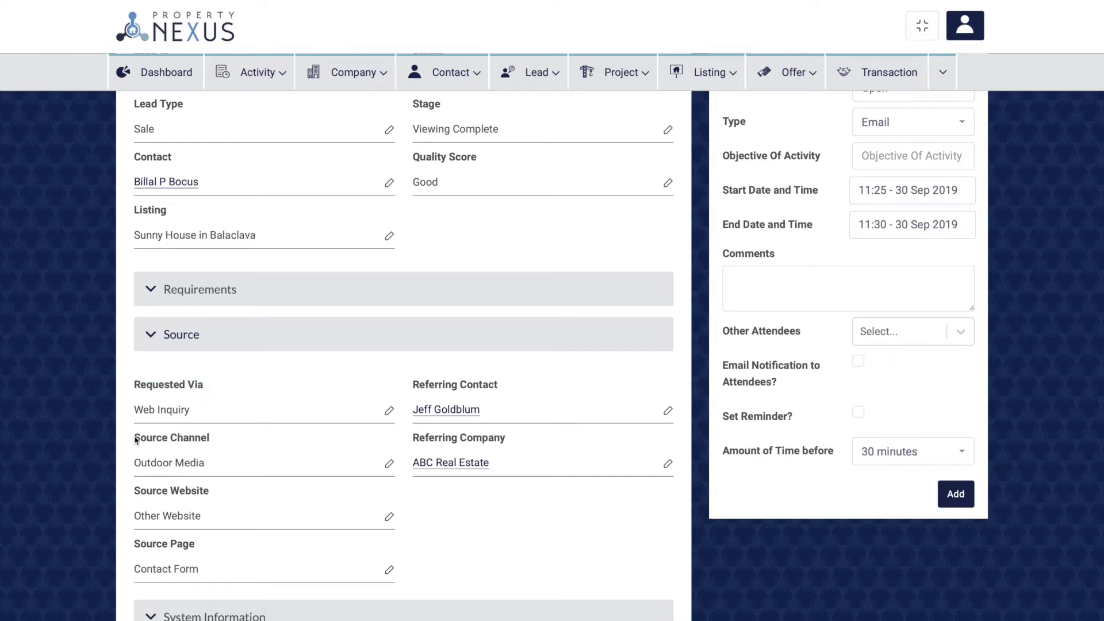
pyautogui.moveTo(135, 438); pyautogui.dragTo(217, 443)
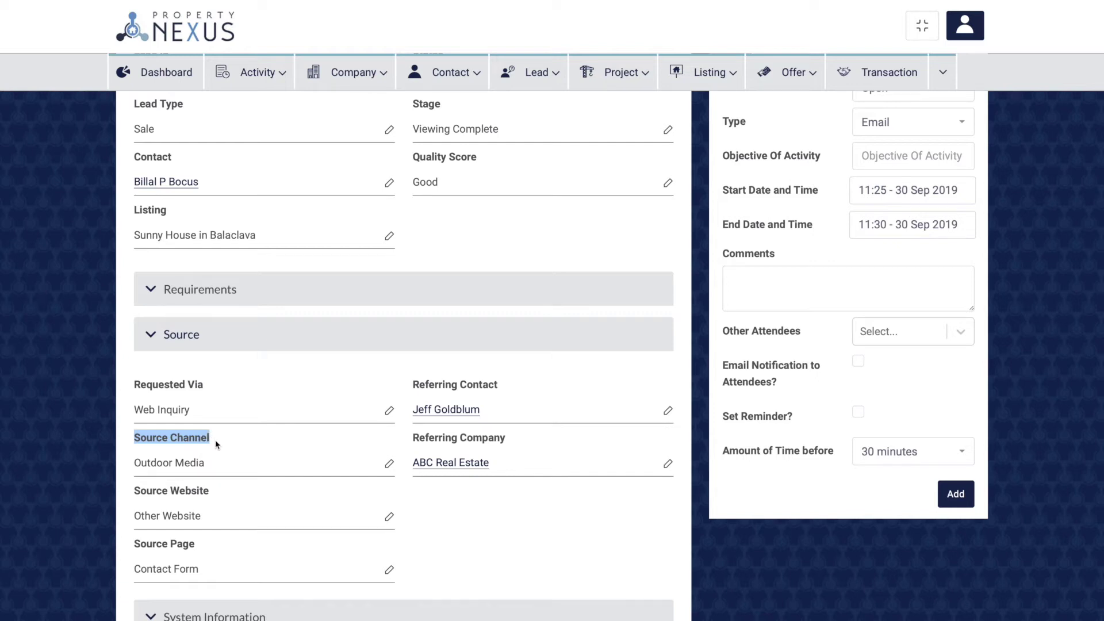
# Examine the lead's Source section, highlighting the Source Website, Source Page, Referring Company and Referring Contact labels.
pyautogui.click(217, 443)
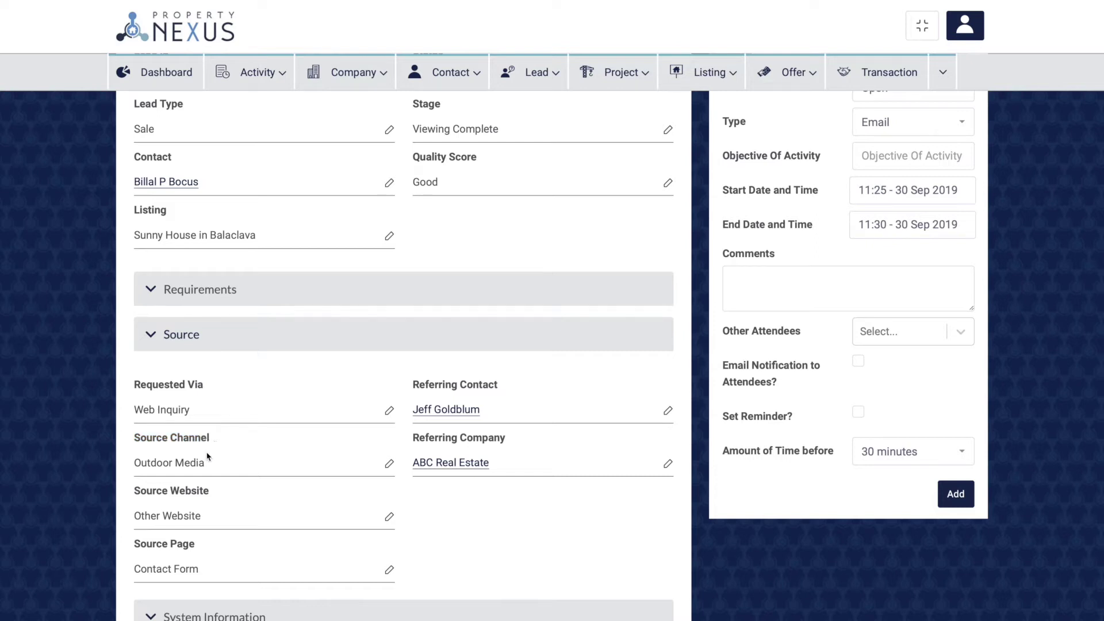
pyautogui.moveTo(137, 492); pyautogui.dragTo(210, 491)
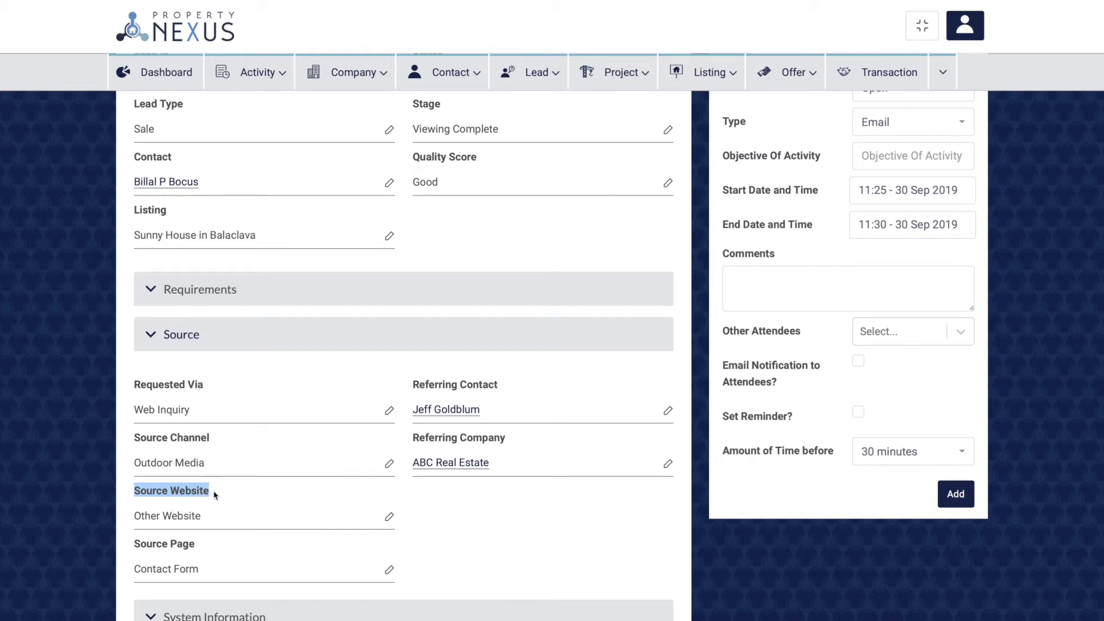
pyautogui.click(215, 494)
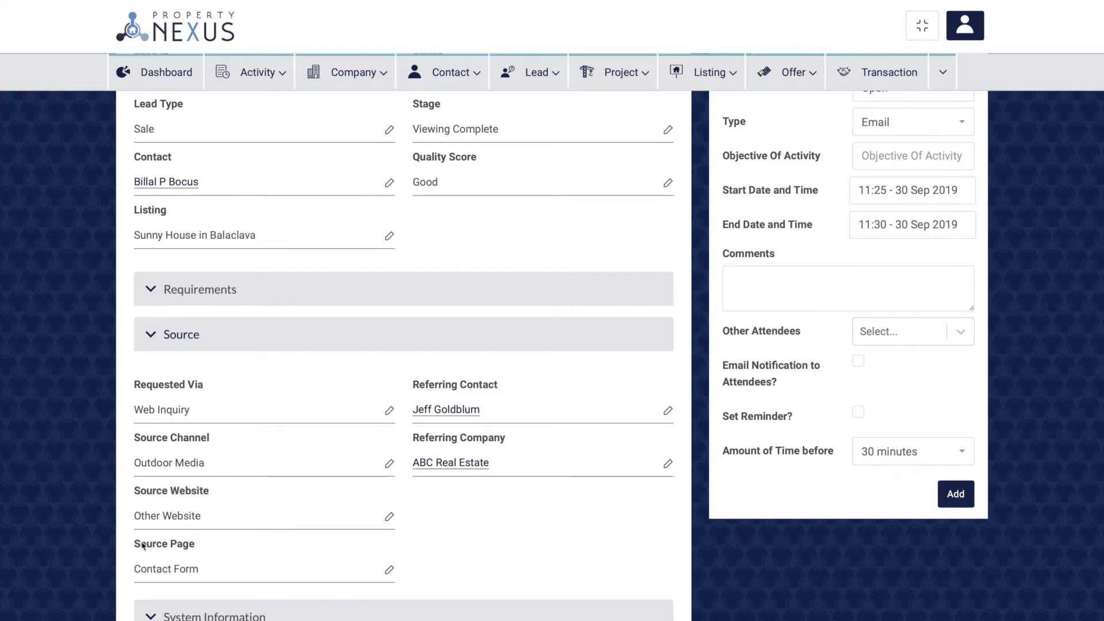
pyautogui.moveTo(135, 543); pyautogui.dragTo(195, 543)
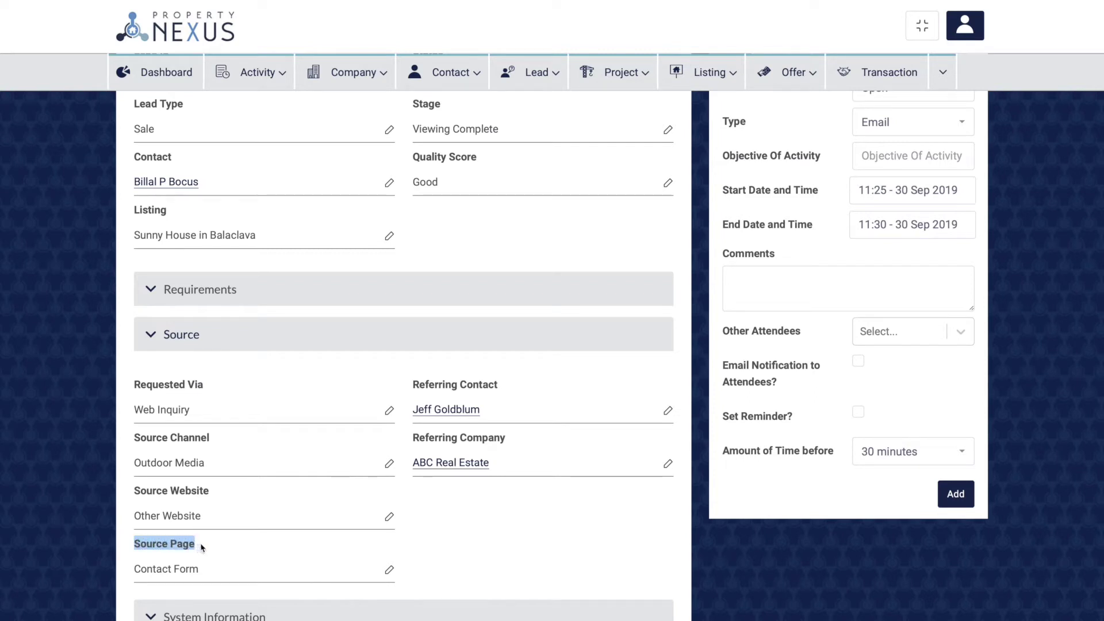
pyautogui.click(202, 547)
pyautogui.moveTo(412, 438); pyautogui.dragTo(505, 441)
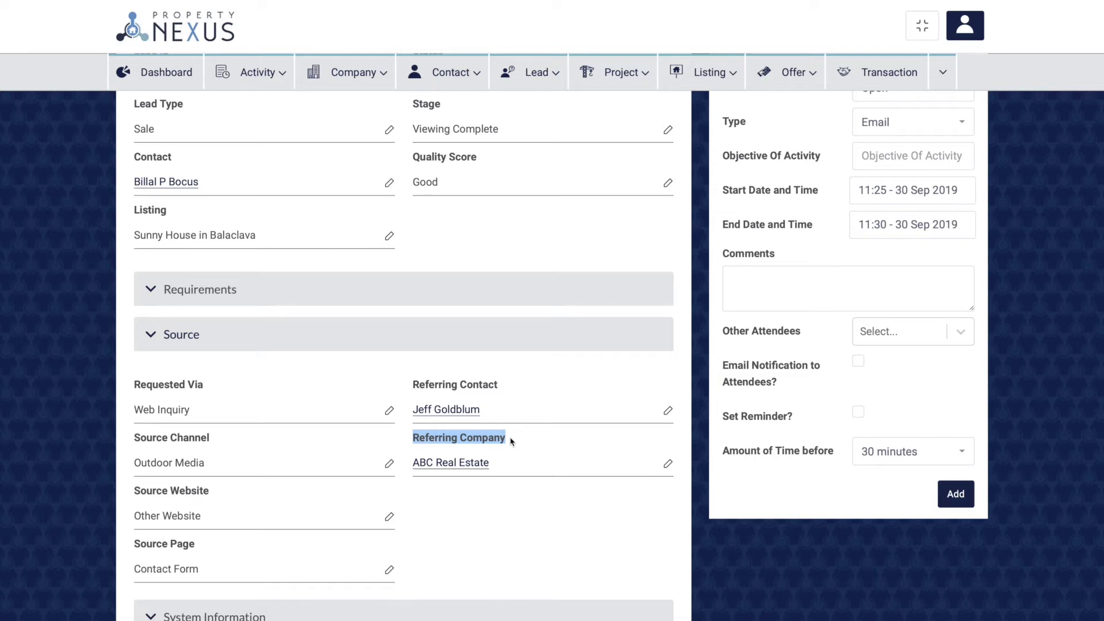
pyautogui.moveTo(413, 384); pyautogui.dragTo(499, 385)
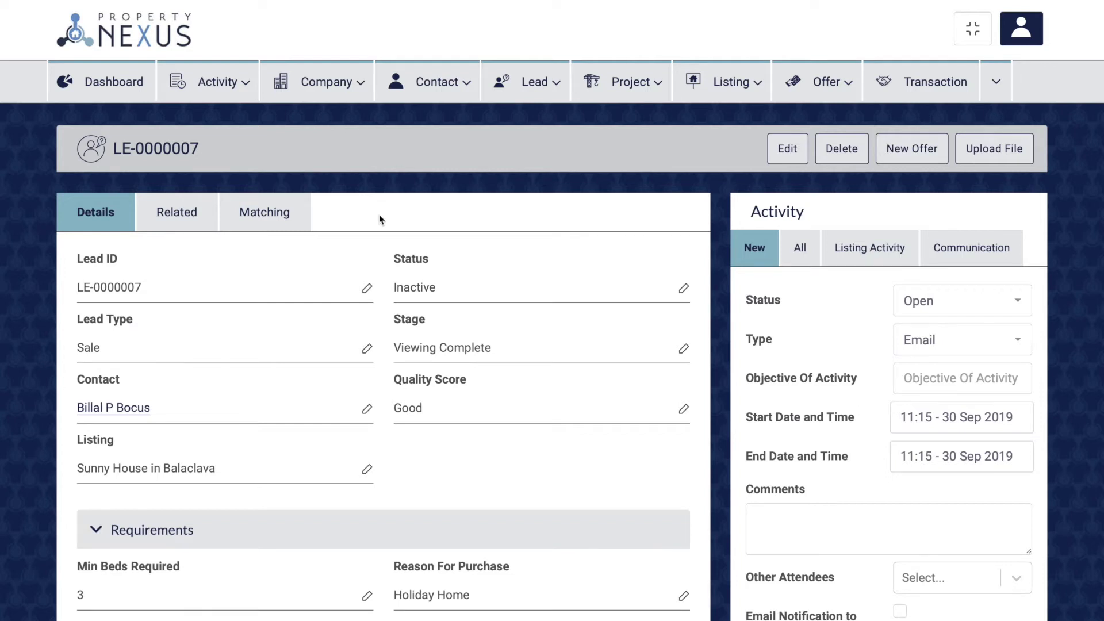
# Review the lead's Requirements section, highlighting the Min Beds Required, Property Types, Areas of Interest and Maximum Budget labels.
pyautogui.scroll(-4, 379, 219)
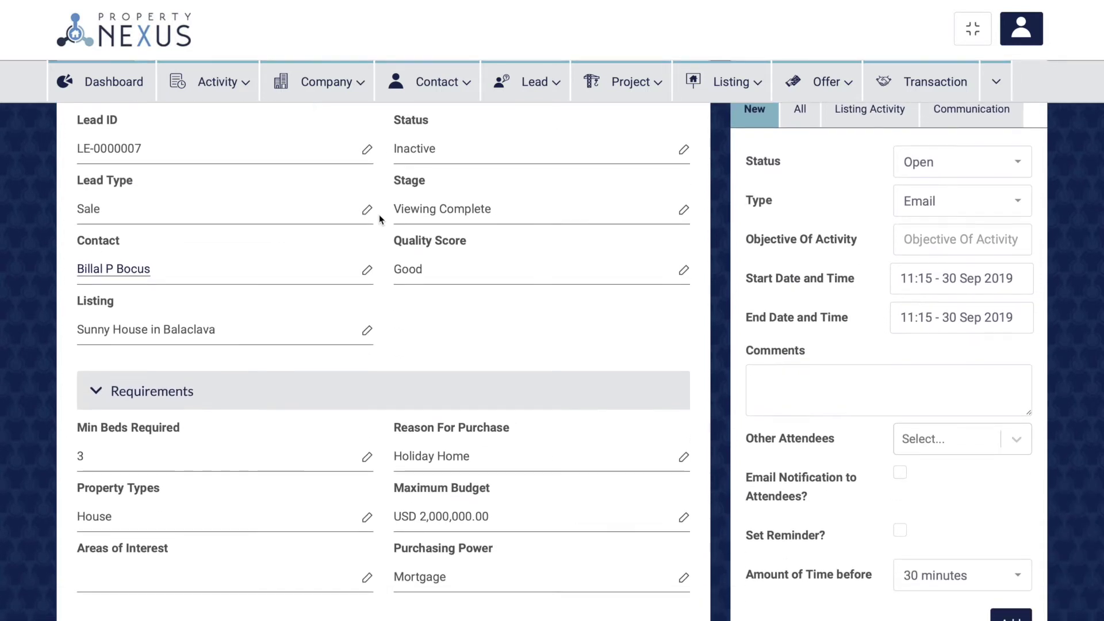
pyautogui.scroll(-2, 379, 219)
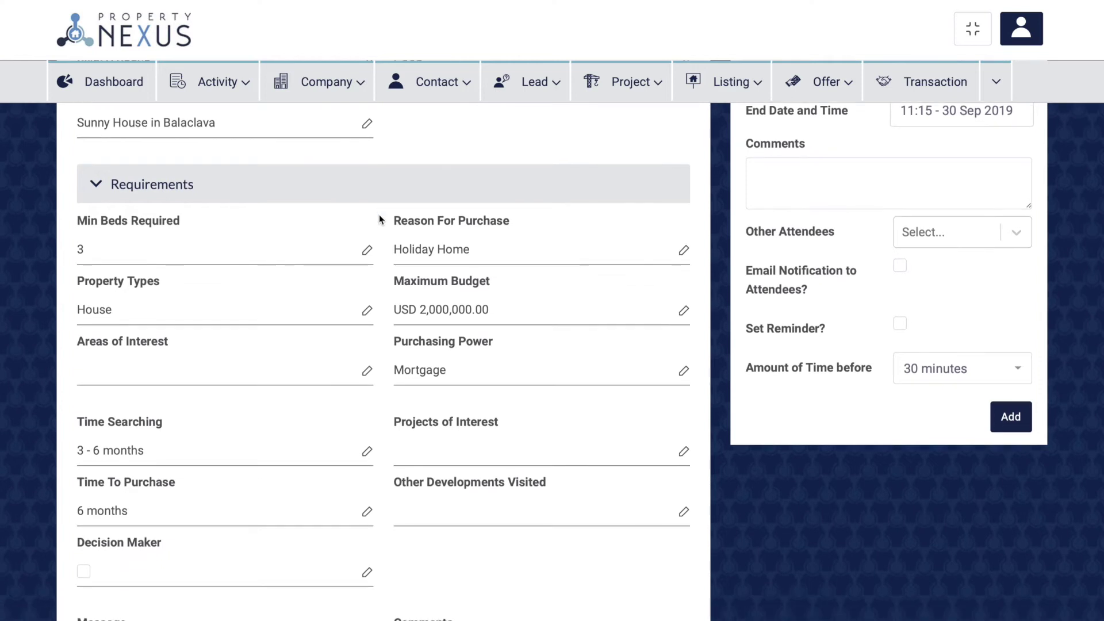
pyautogui.moveTo(75, 220); pyautogui.dragTo(178, 221)
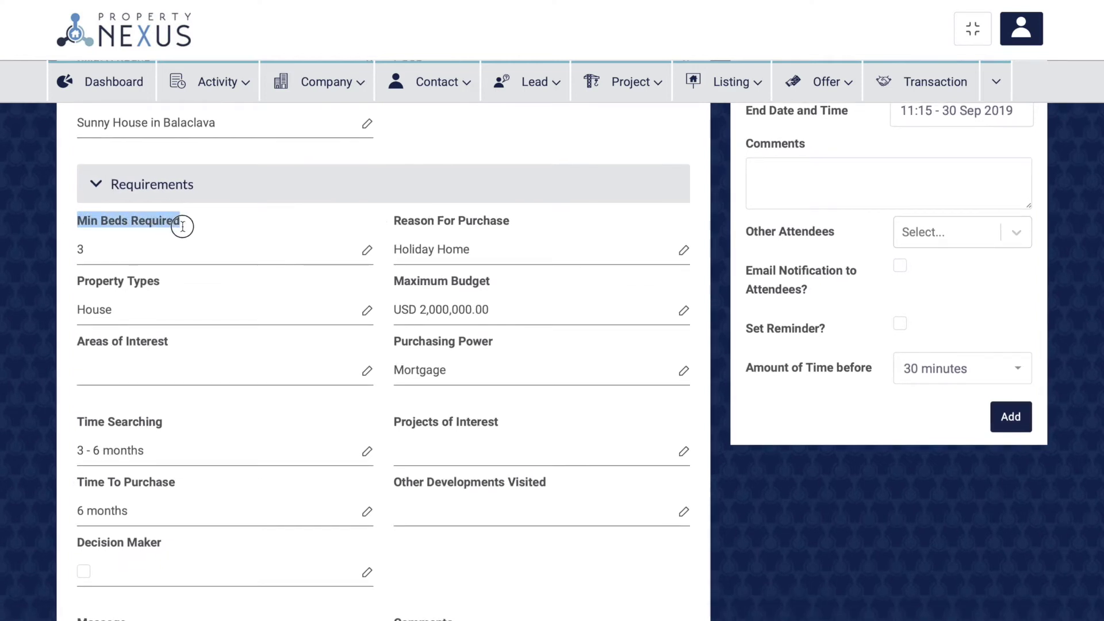
pyautogui.click(81, 281)
pyautogui.moveTo(81, 282); pyautogui.dragTo(156, 284)
pyautogui.moveTo(77, 341); pyautogui.dragTo(171, 345)
pyautogui.moveTo(394, 280); pyautogui.dragTo(492, 281)
pyautogui.click(492, 282)
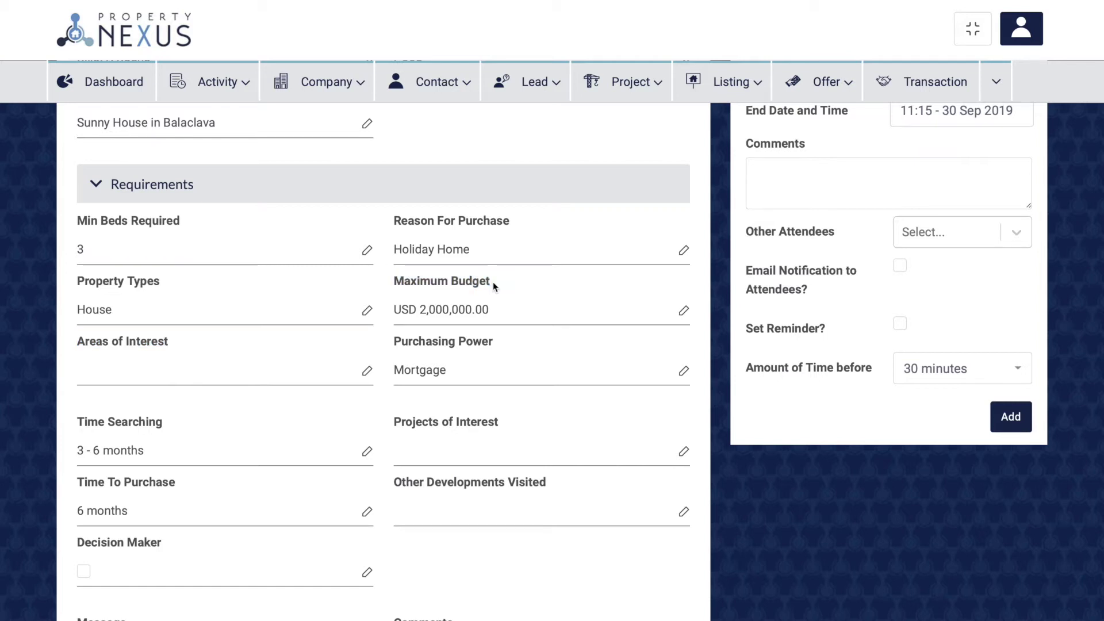
# Show the listings matching lead LE-0000007 and highlight the first listing's ID and owner.
pyautogui.scroll(5, 492, 282)
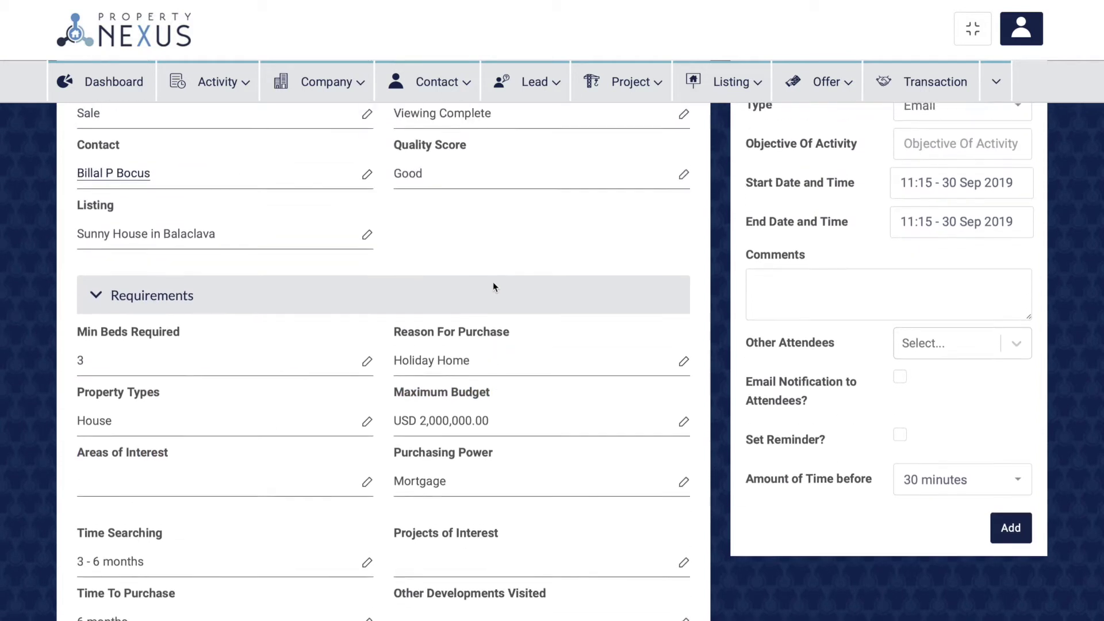
pyautogui.scroll(2, 492, 282)
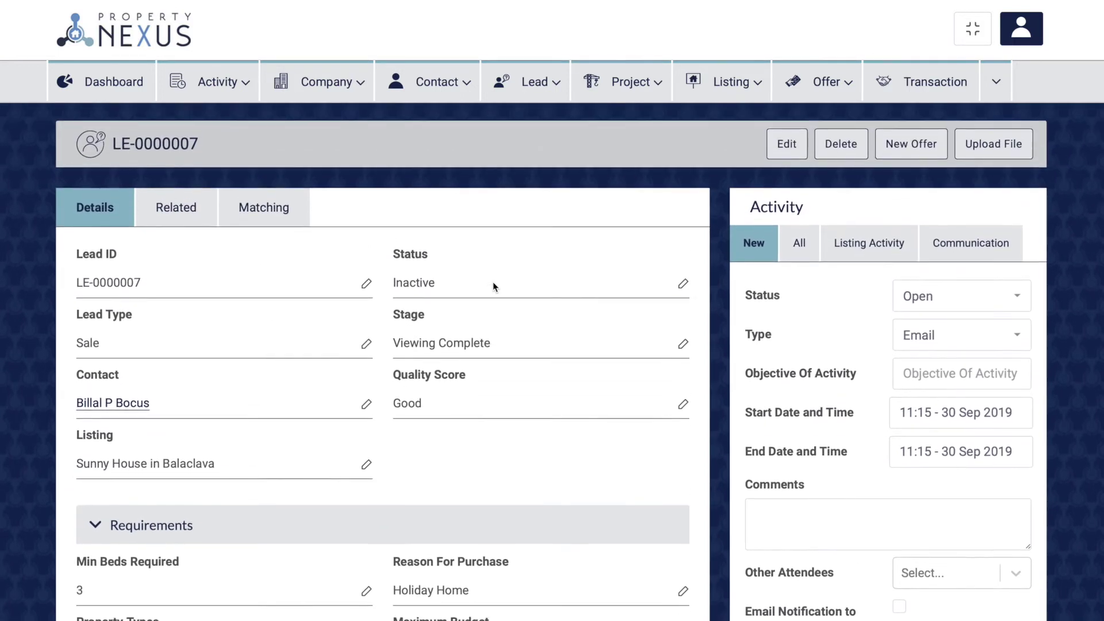
pyautogui.click(270, 217)
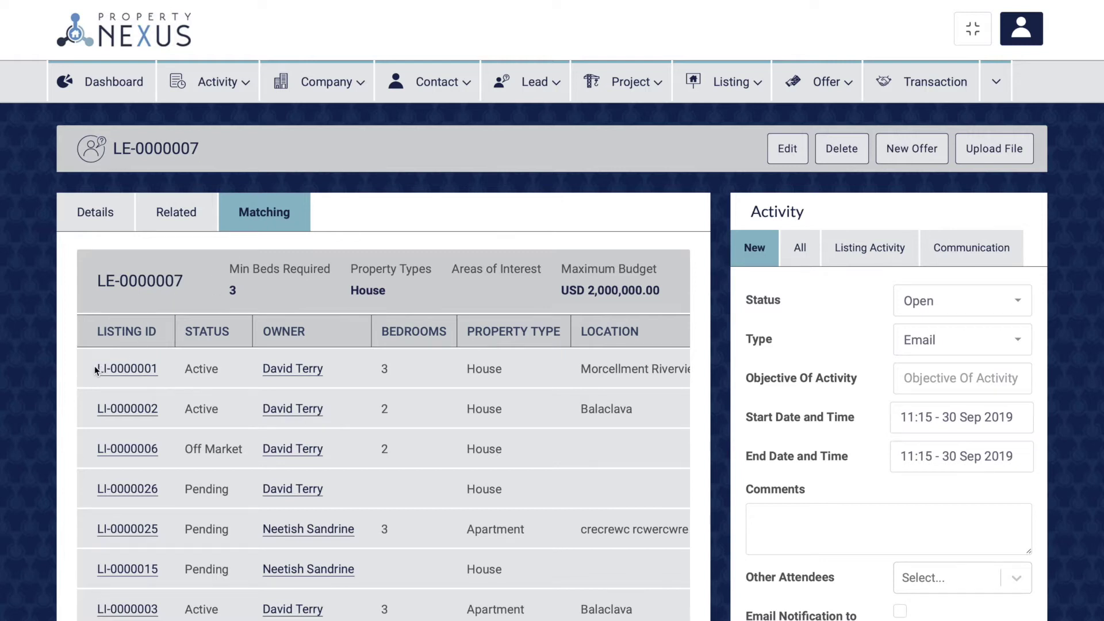
pyautogui.moveTo(95, 365); pyautogui.dragTo(164, 377)
pyautogui.click(123, 369)
pyautogui.moveTo(262, 372); pyautogui.dragTo(329, 376)
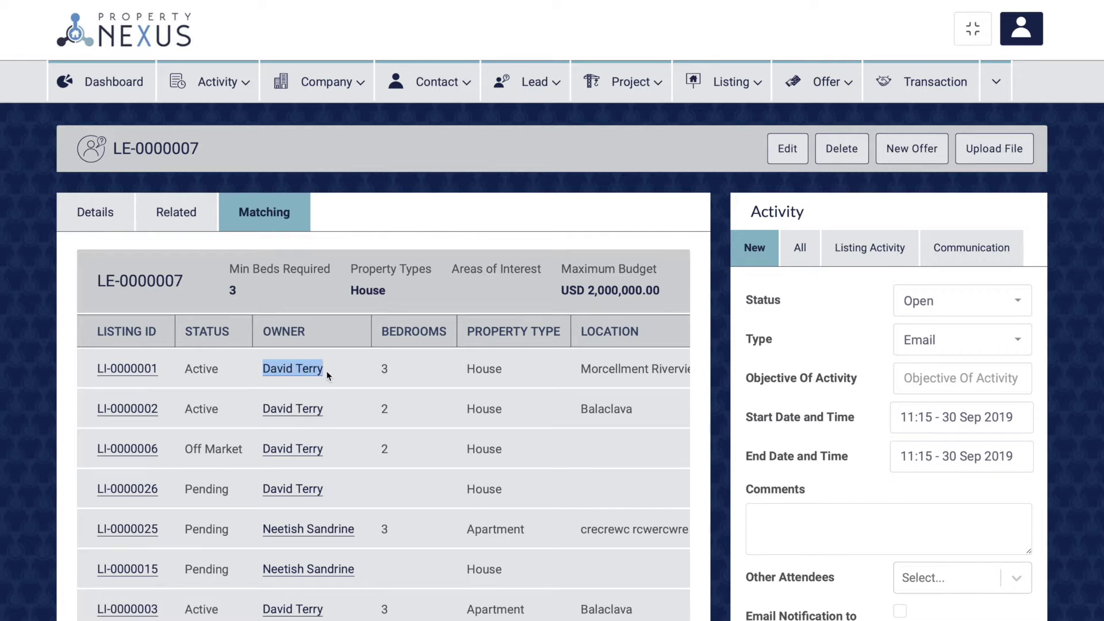
pyautogui.click(326, 372)
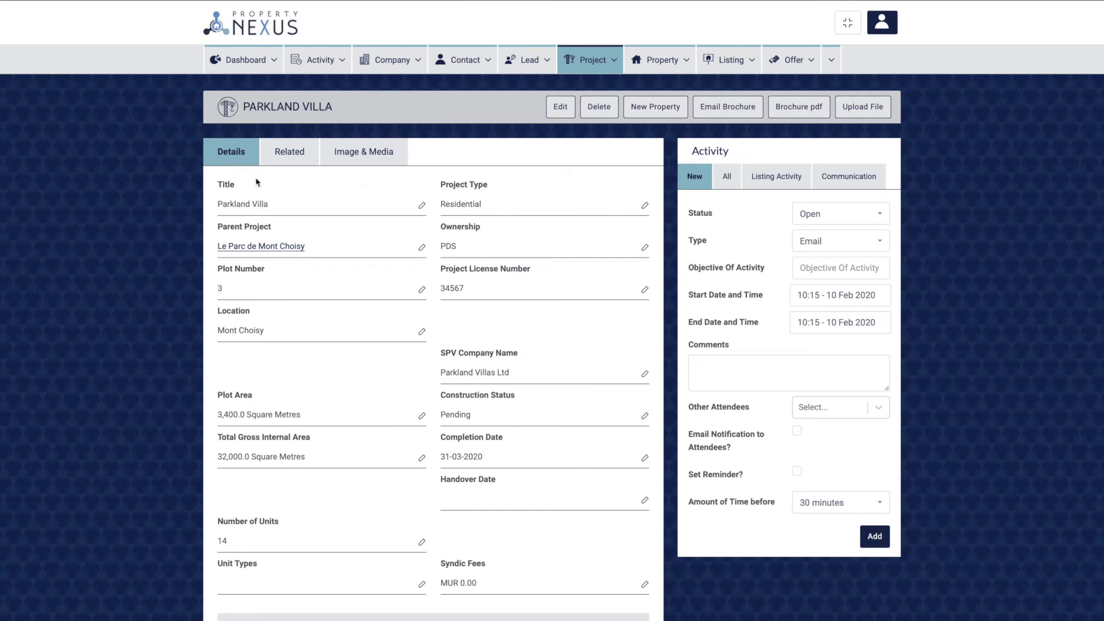
# Examine the Parkland Villa project's Marketing section, highlighting the Description label.
pyautogui.scroll(-20, 218, 186)
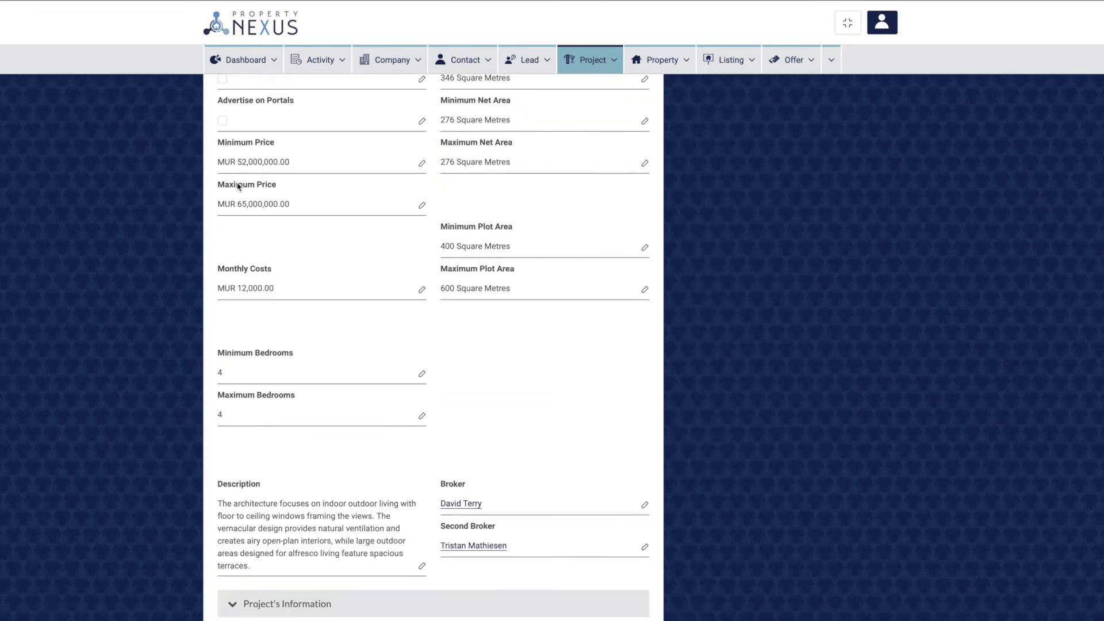
pyautogui.moveTo(216, 488); pyautogui.dragTo(262, 488)
pyautogui.click(263, 488)
pyautogui.scroll(8, 238, 185)
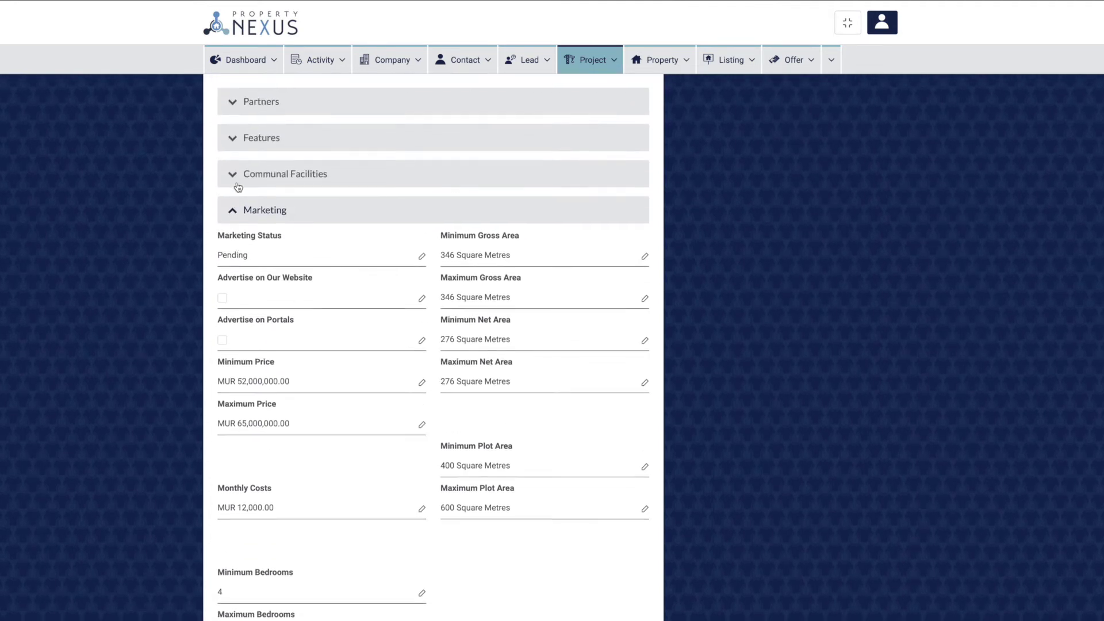
pyautogui.scroll(5, 238, 185)
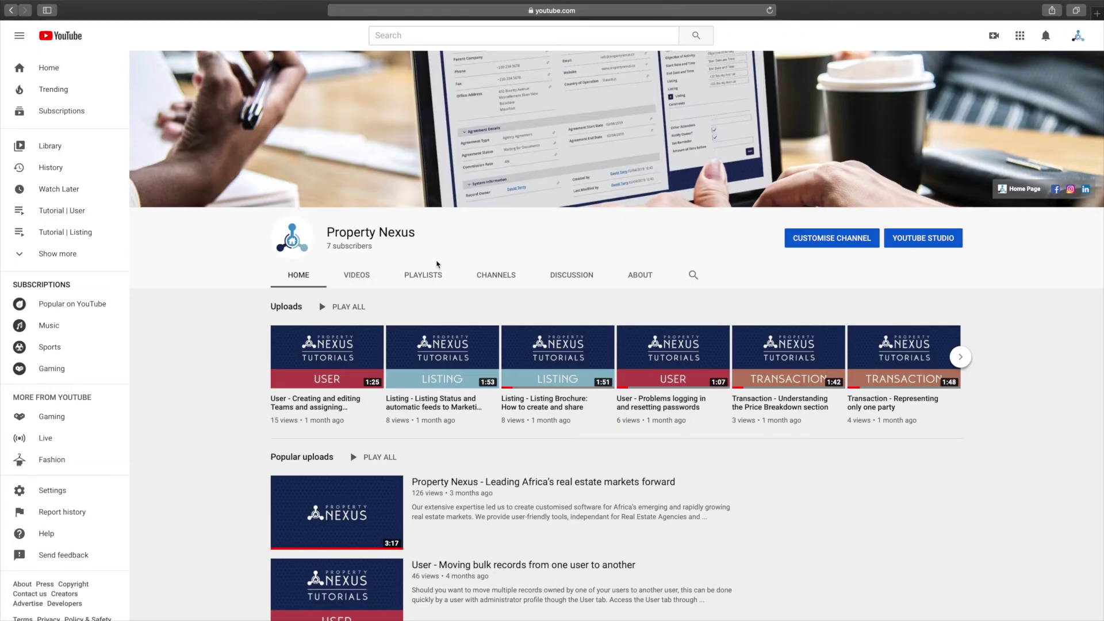
# Switch to the Property Nexus channel on YouTube and open the Tutorial | Project playlist.
pyautogui.click(423, 276)
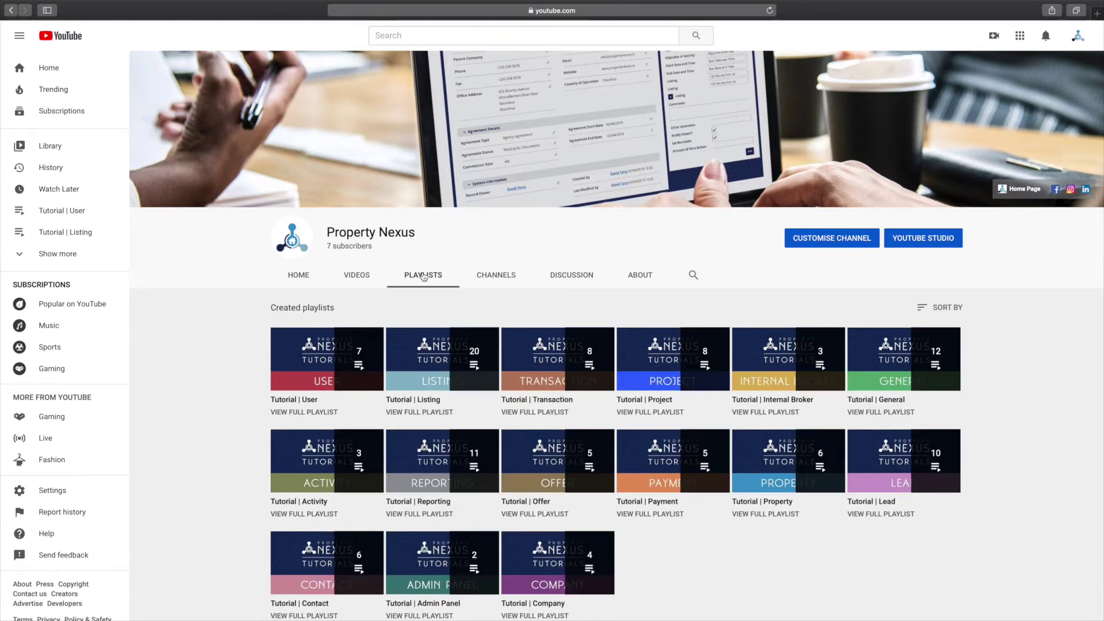
pyautogui.click(646, 342)
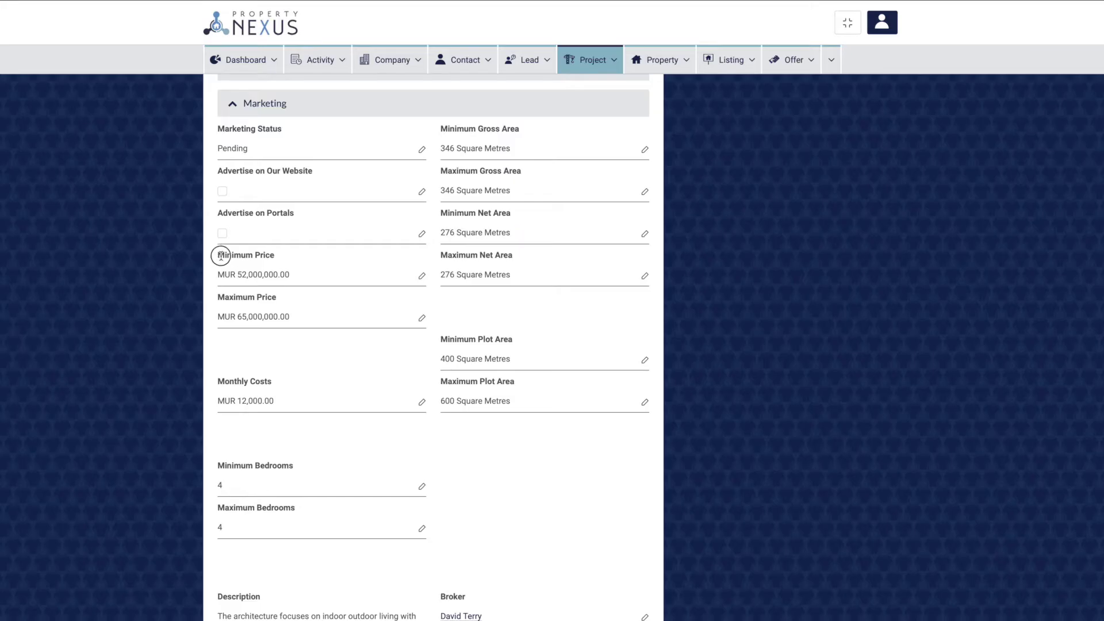
# Highlight the minimum and maximum price and bedroom labels in the Parkland Villa project's Marketing section.
pyautogui.moveTo(217, 255); pyautogui.dragTo(277, 260)
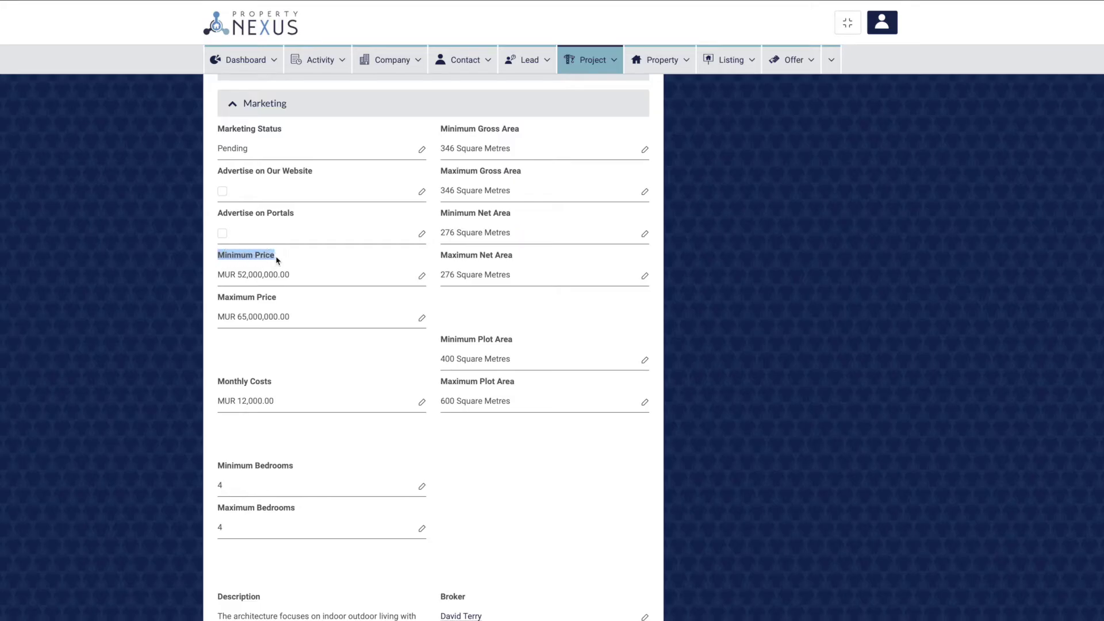
pyautogui.moveTo(219, 297); pyautogui.dragTo(278, 299)
pyautogui.moveTo(218, 466); pyautogui.dragTo(293, 465)
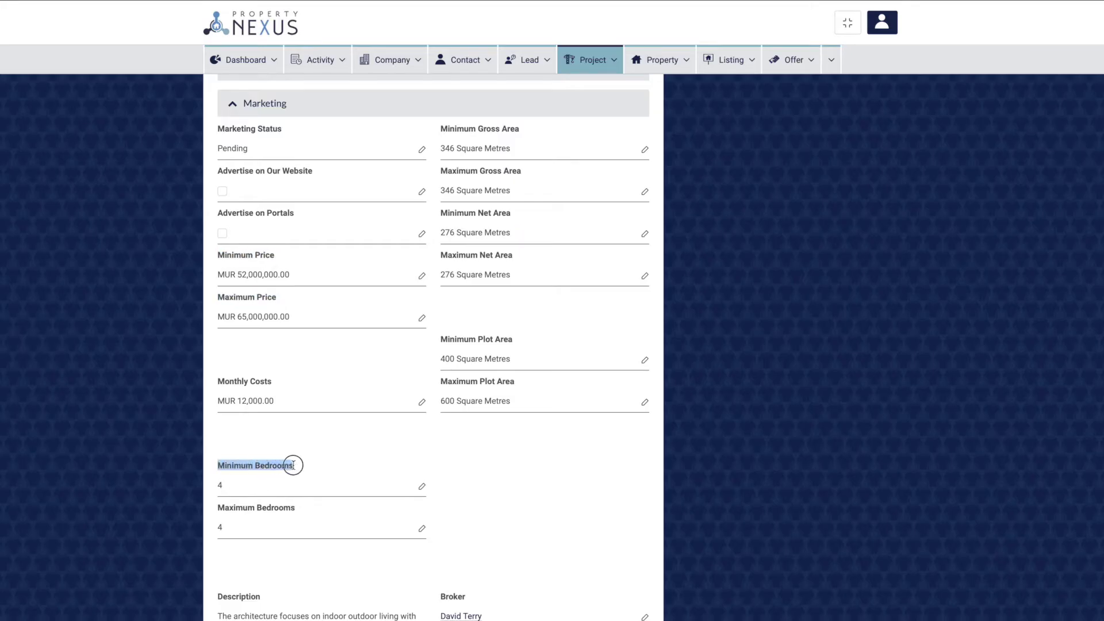
pyautogui.click(293, 465)
pyautogui.moveTo(217, 509); pyautogui.dragTo(298, 512)
pyautogui.click(297, 513)
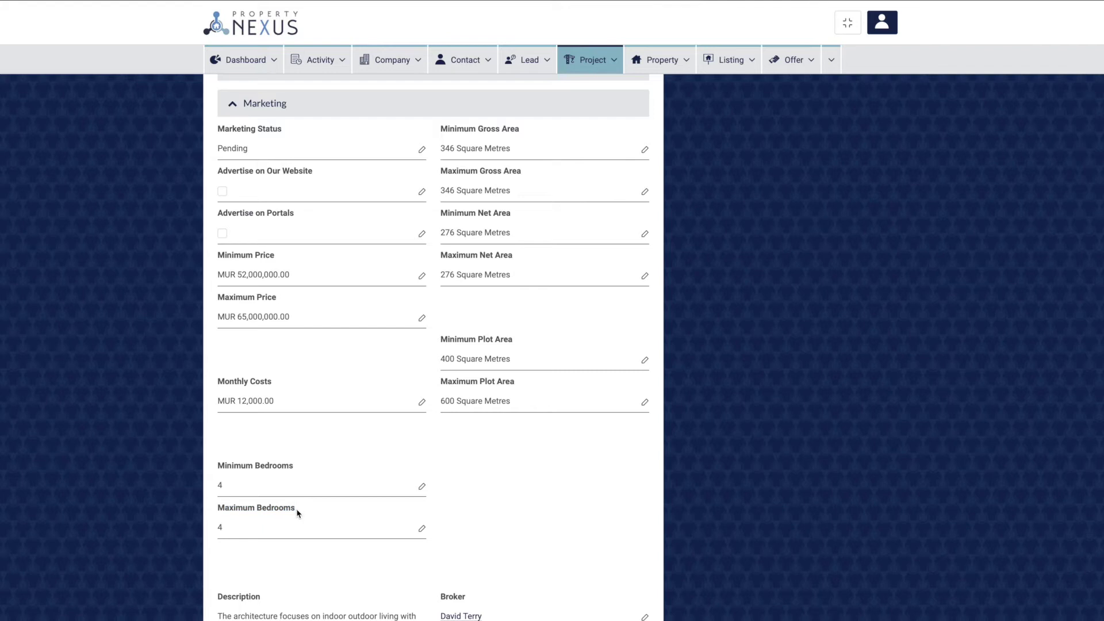
# Highlight the minimum and maximum gross, net and plot area labels in the Marketing section.
pyautogui.moveTo(442, 129); pyautogui.dragTo(522, 133)
pyautogui.moveTo(441, 171); pyautogui.dragTo(523, 175)
pyautogui.click(441, 214)
pyautogui.moveTo(441, 214); pyautogui.dragTo(512, 212)
pyautogui.moveTo(441, 255); pyautogui.dragTo(515, 258)
pyautogui.click(517, 259)
pyautogui.moveTo(440, 339); pyautogui.dragTo(517, 345)
pyautogui.click(517, 344)
pyautogui.moveTo(440, 381); pyautogui.dragTo(509, 382)
pyautogui.click(517, 384)
# Highlight the project's Broker label and the Second Broker field in the Marketing section.
pyautogui.scroll(-2, 497, 398)
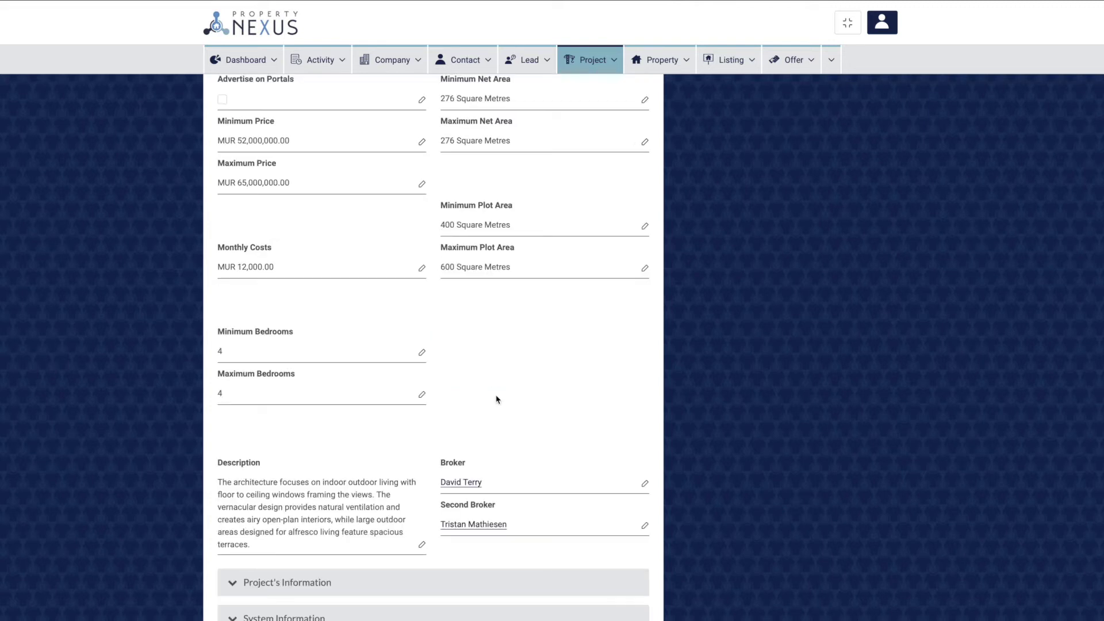
pyautogui.moveTo(441, 462); pyautogui.dragTo(468, 464)
pyautogui.click(469, 463)
pyautogui.moveTo(441, 504); pyautogui.dragTo(505, 502)
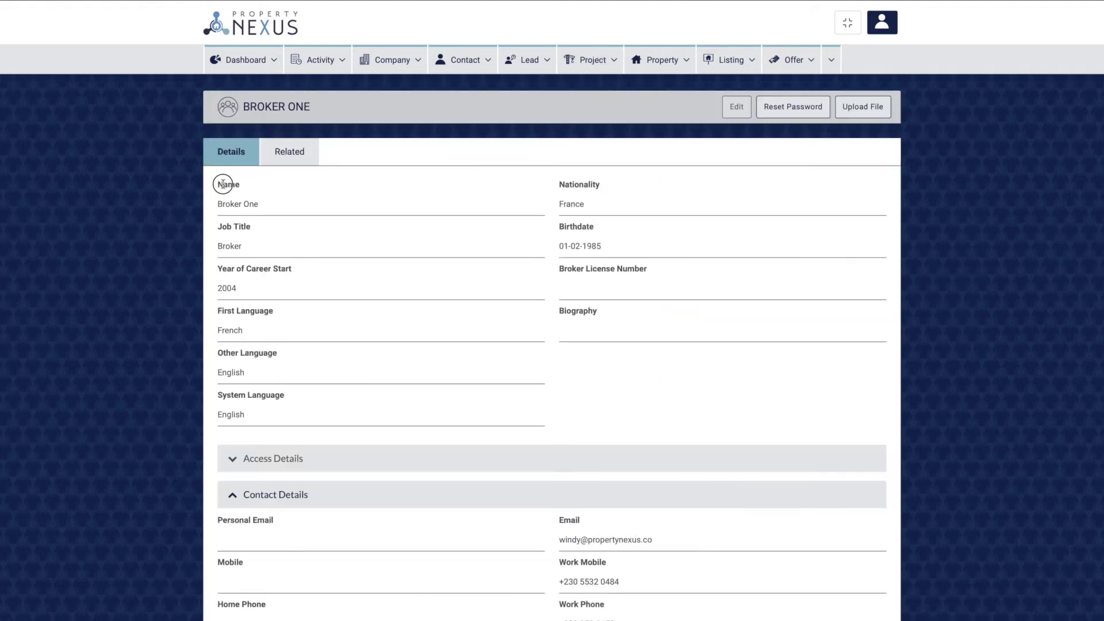
# Examine the Broker One user record, highlighting the Name, Email and Work Mobile labels.
pyautogui.moveTo(223, 184); pyautogui.dragTo(243, 188)
pyautogui.click(244, 188)
pyautogui.scroll(-2, 243, 188)
pyautogui.doubleClick(571, 424)
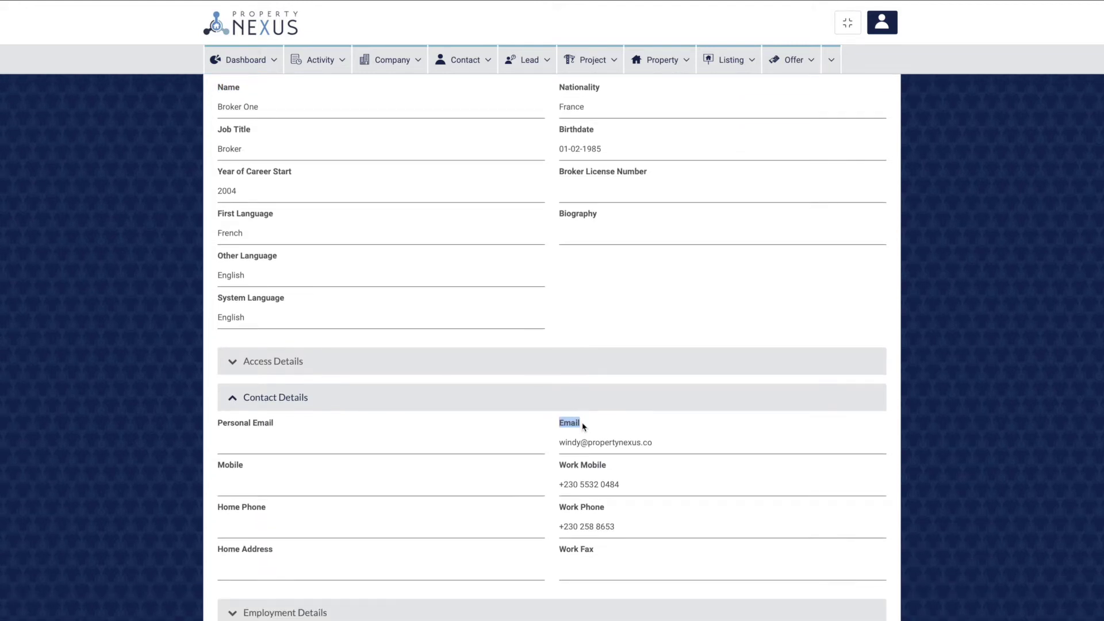
pyautogui.click(583, 426)
pyautogui.moveTo(561, 464); pyautogui.dragTo(611, 470)
pyautogui.click(610, 470)
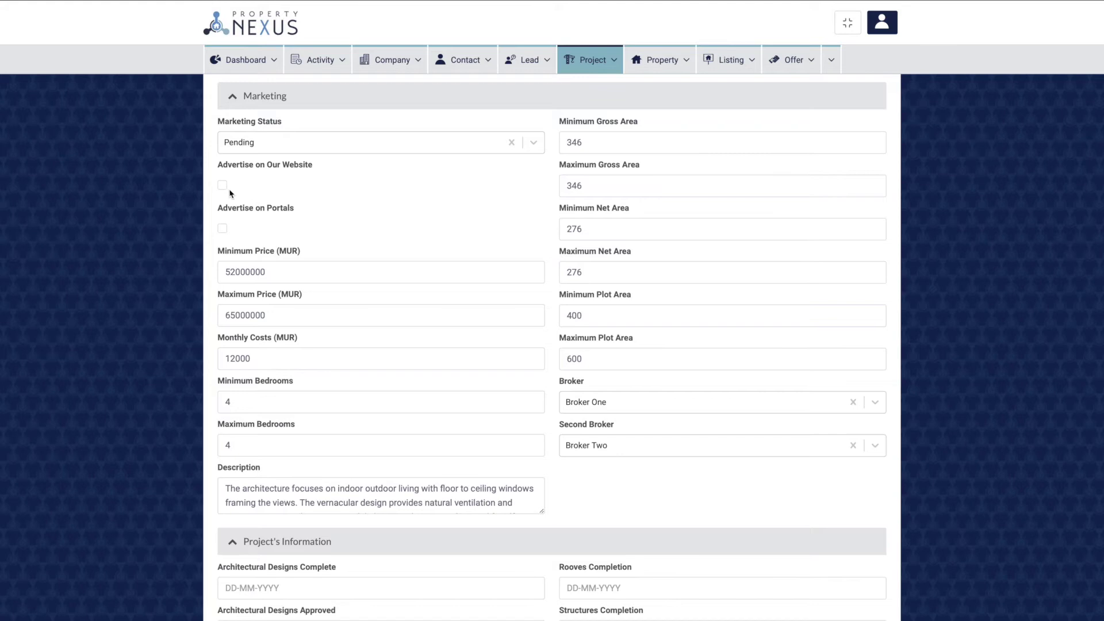
# Enable advertising on the website and on portals for the project and set its marketing status to Active.
pyautogui.click(222, 187)
pyautogui.click(222, 229)
pyautogui.click(281, 143)
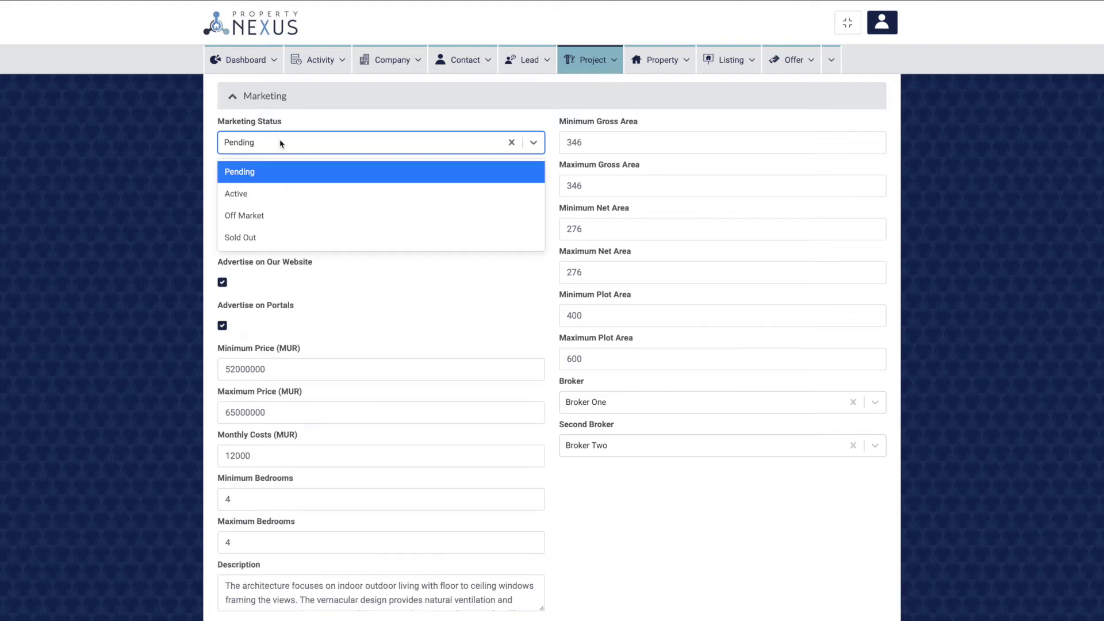
pyautogui.click(250, 196)
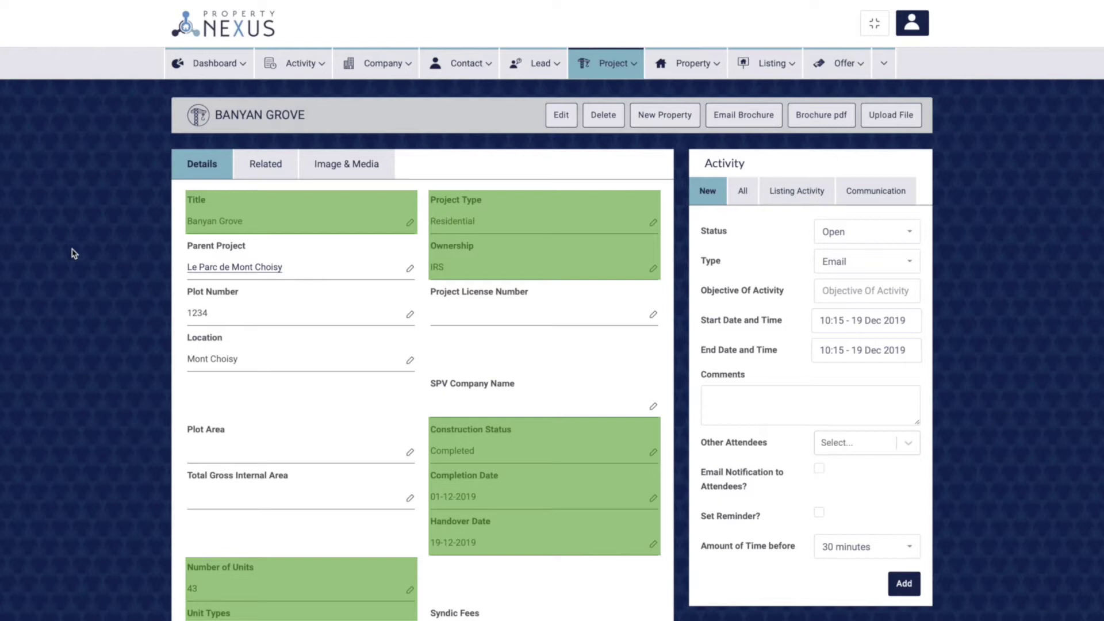
# Examine the Banyan Grove project's details from Partners through Marketing, including its broker and second broker.
pyautogui.scroll(-8, 372, 299)
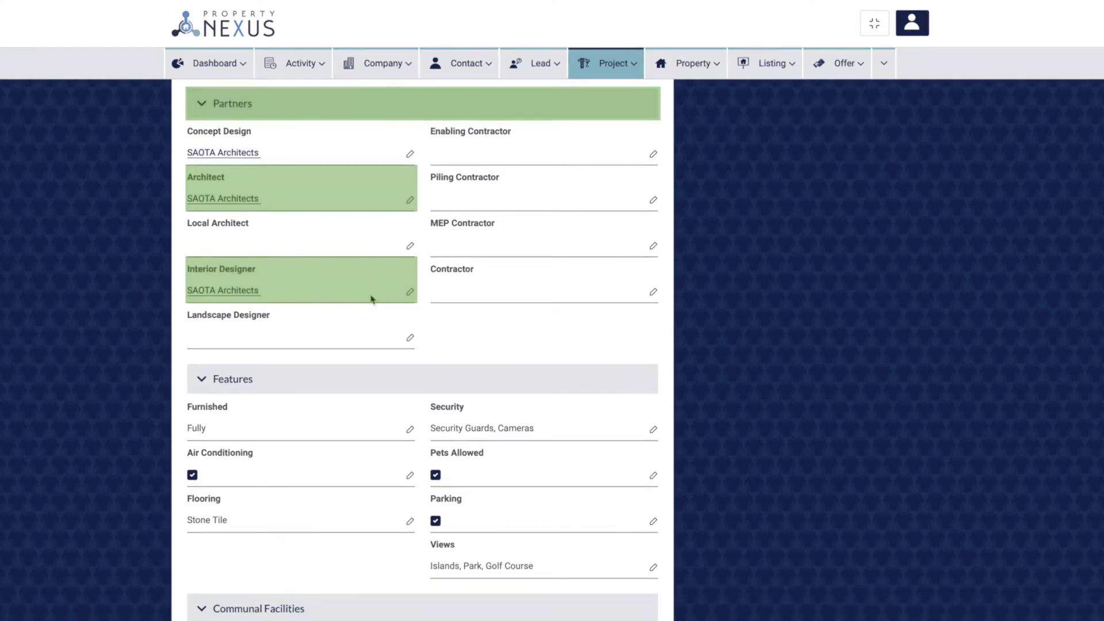
pyautogui.scroll(-5, 371, 299)
pyautogui.scroll(-4, 371, 299)
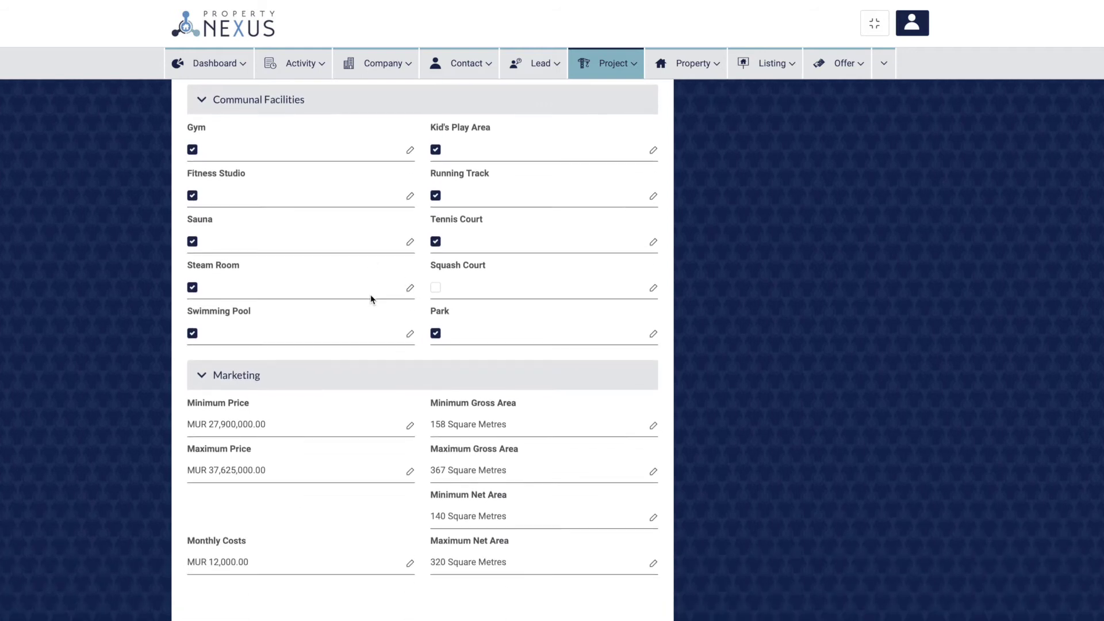
pyautogui.scroll(-5, 371, 298)
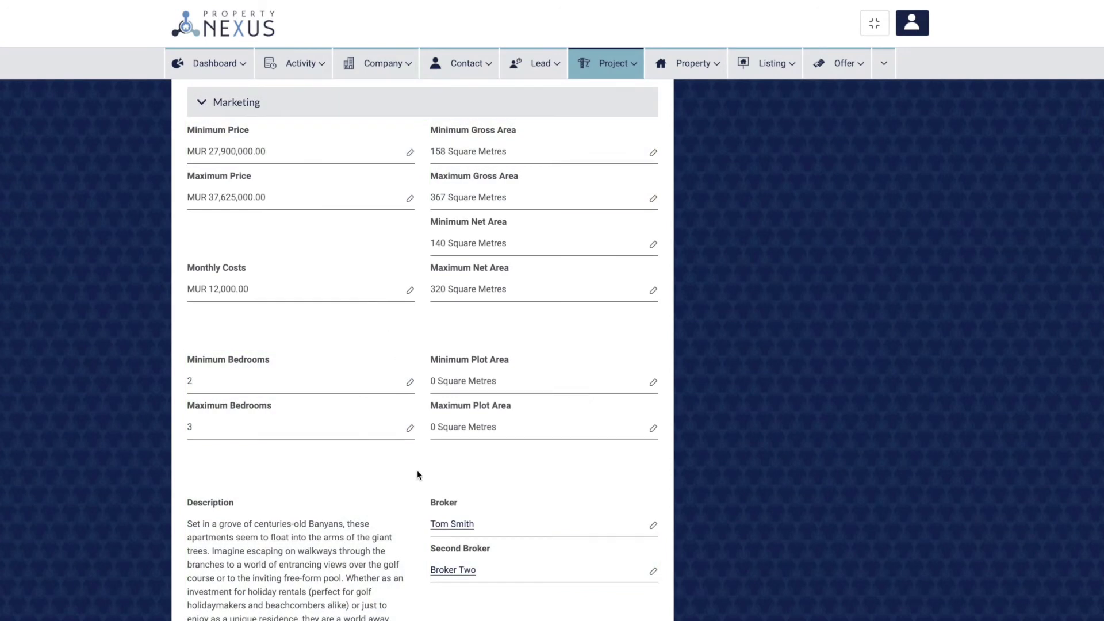
pyautogui.click(442, 524)
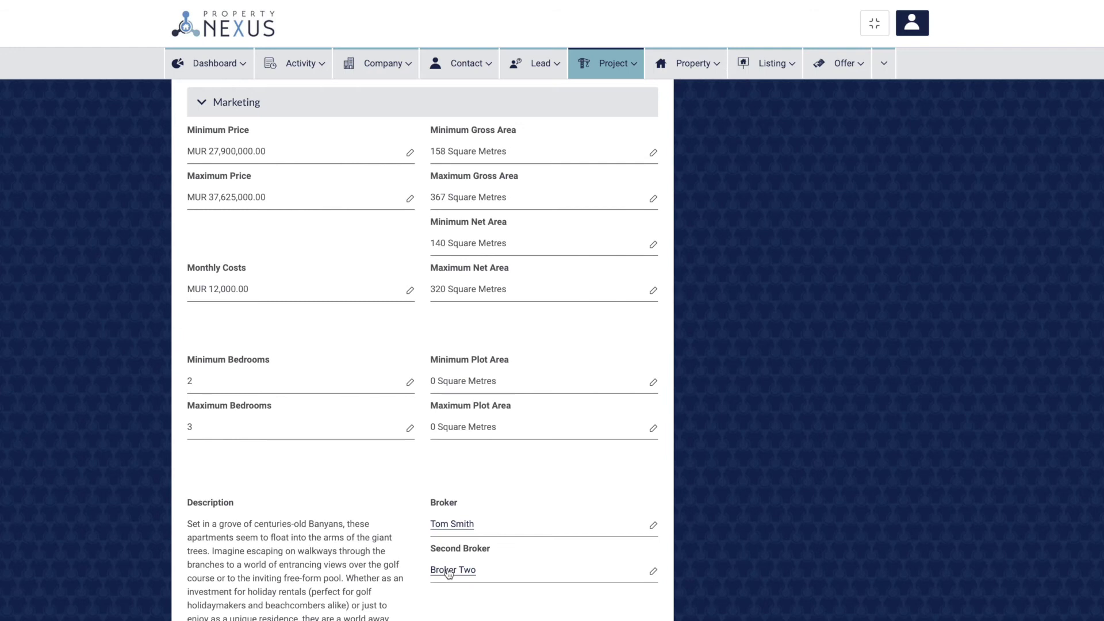
pyautogui.click(449, 570)
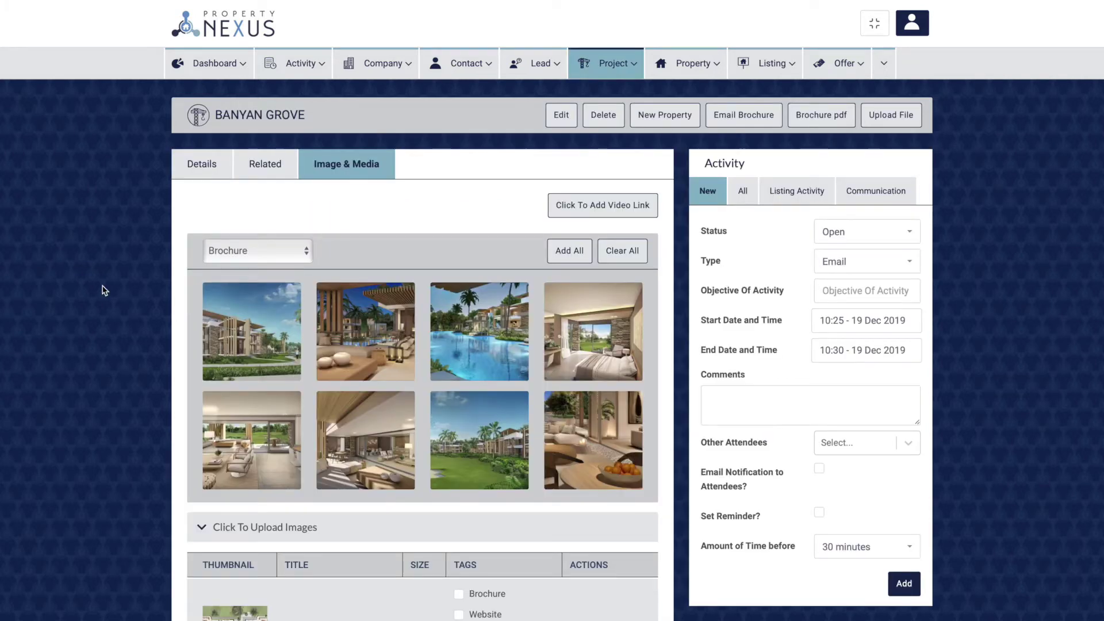
# View the Banyan Grove project's Construction Update and Floor Plans images and point out its PDF and email brochure options.
pyautogui.click(241, 256)
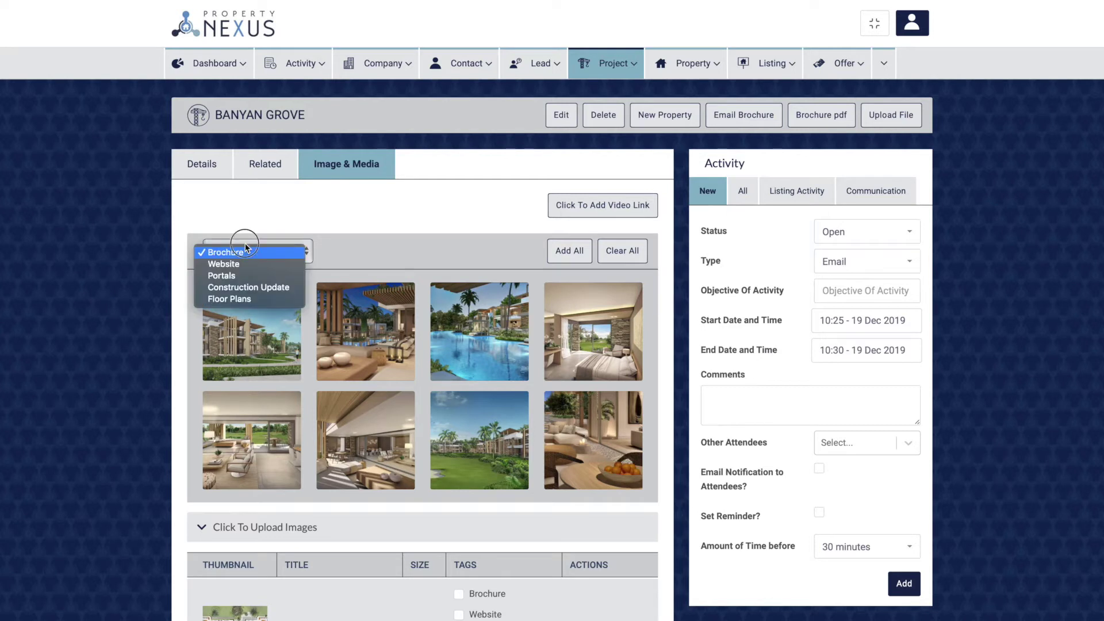
pyautogui.click(226, 286)
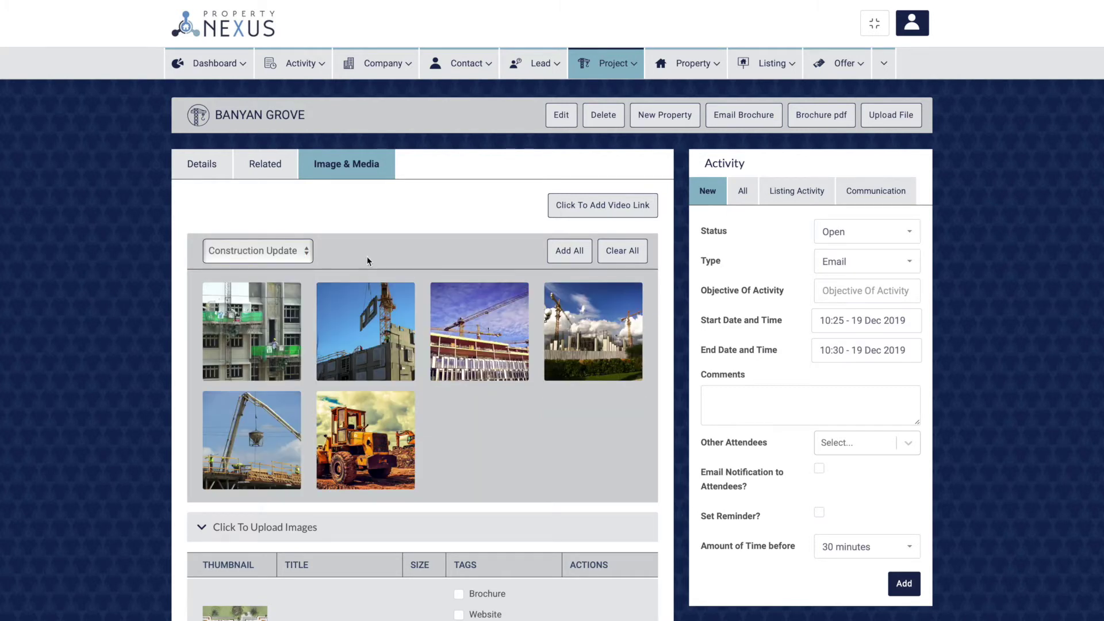
pyautogui.click(270, 258)
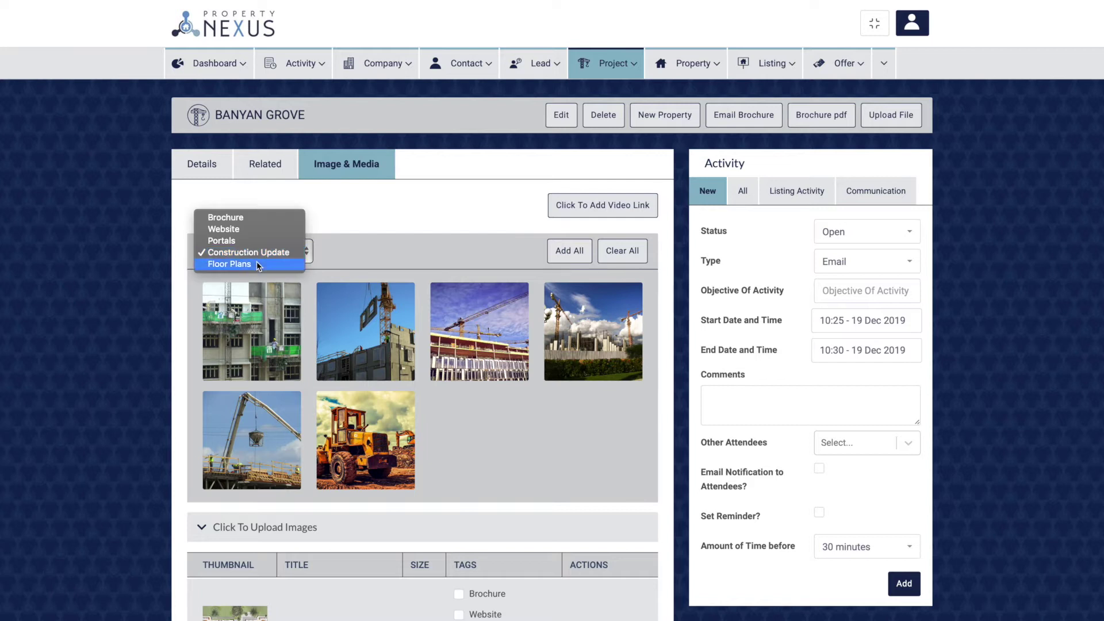
pyautogui.click(256, 261)
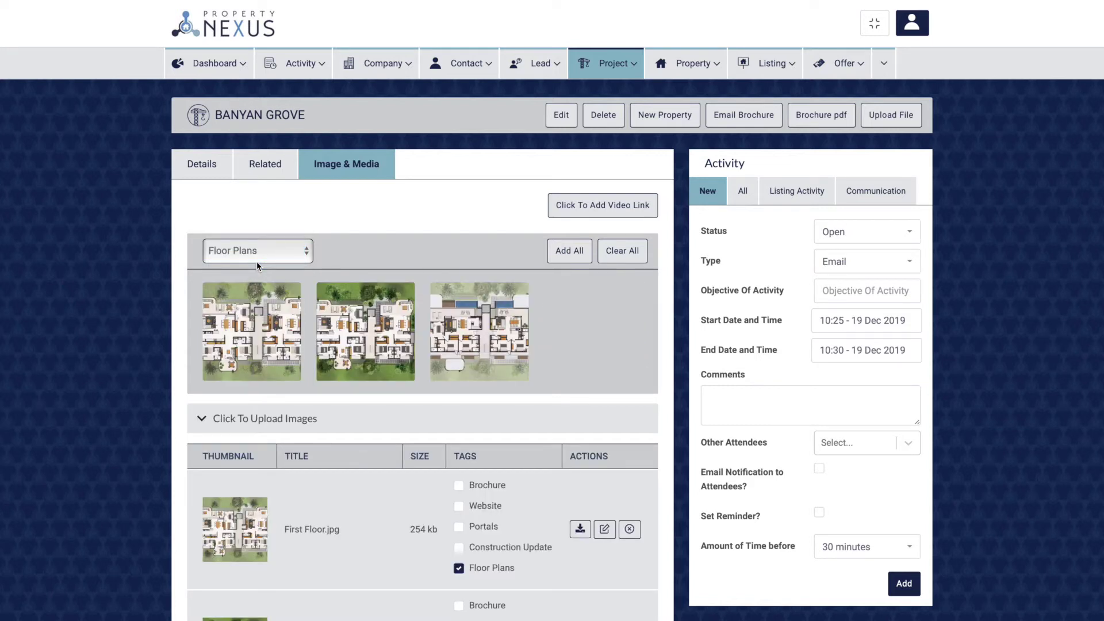
pyautogui.click(836, 114)
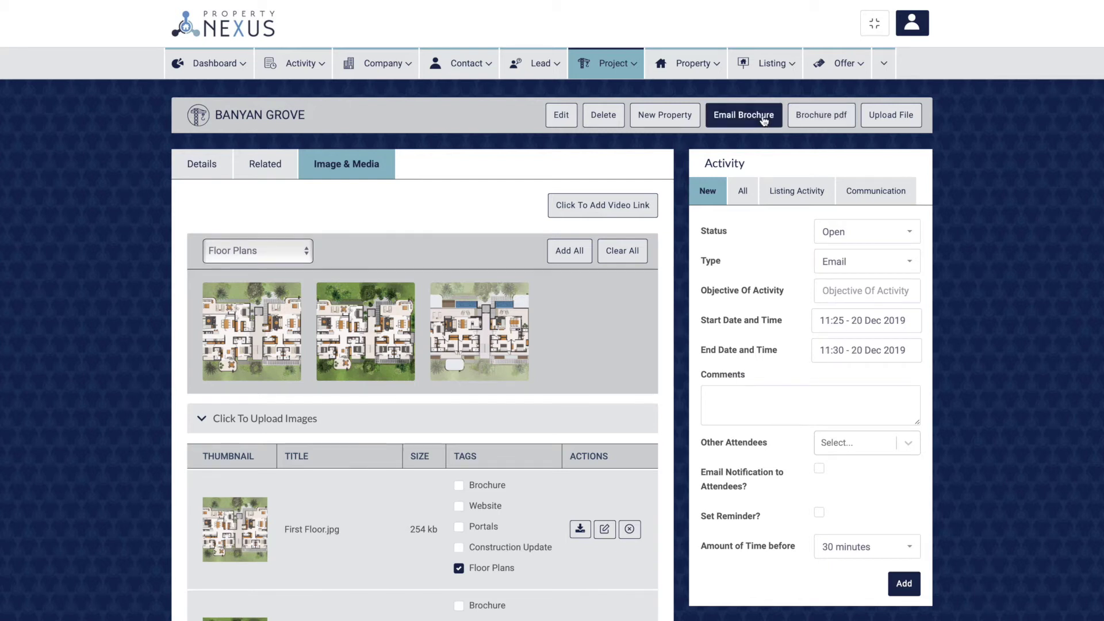
pyautogui.click(755, 118)
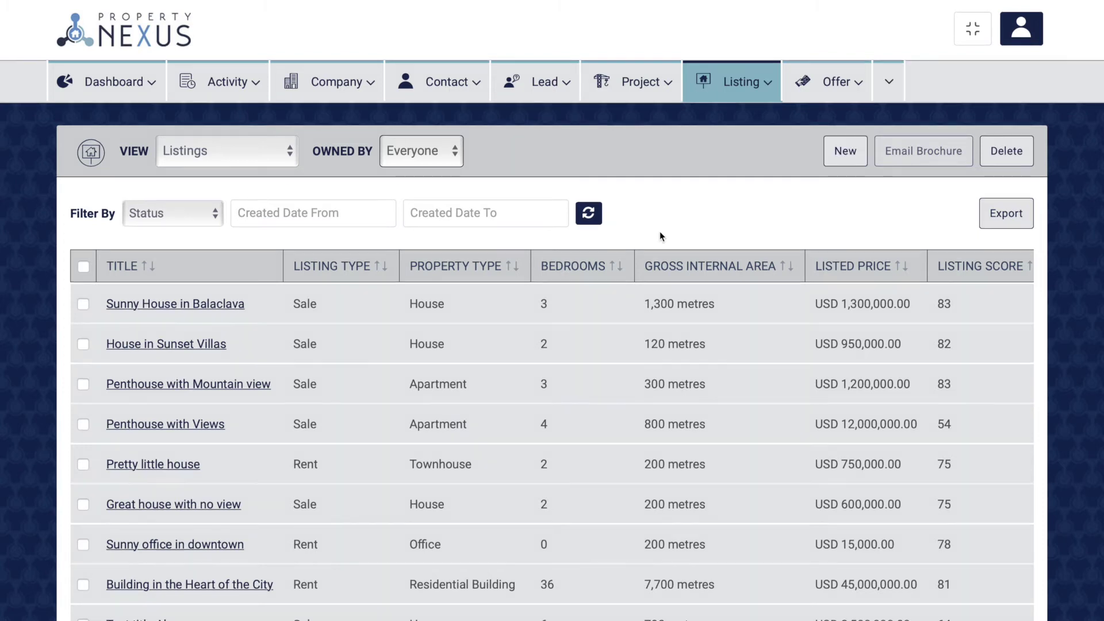
# Start a new listing from the contact's related listings.
pyautogui.click(735, 86)
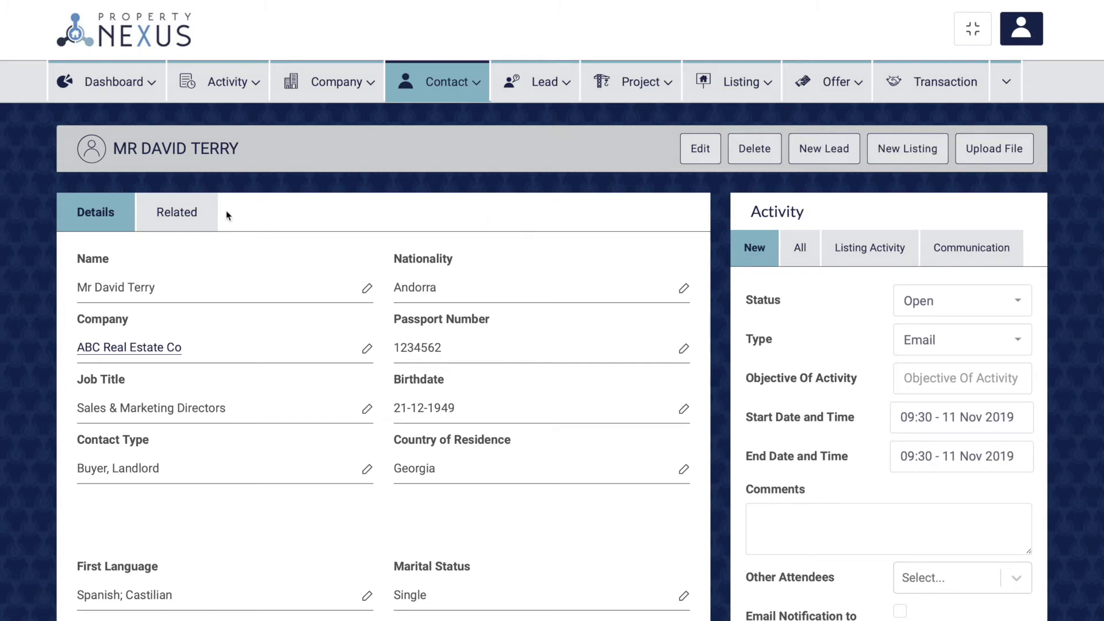
pyautogui.click(174, 216)
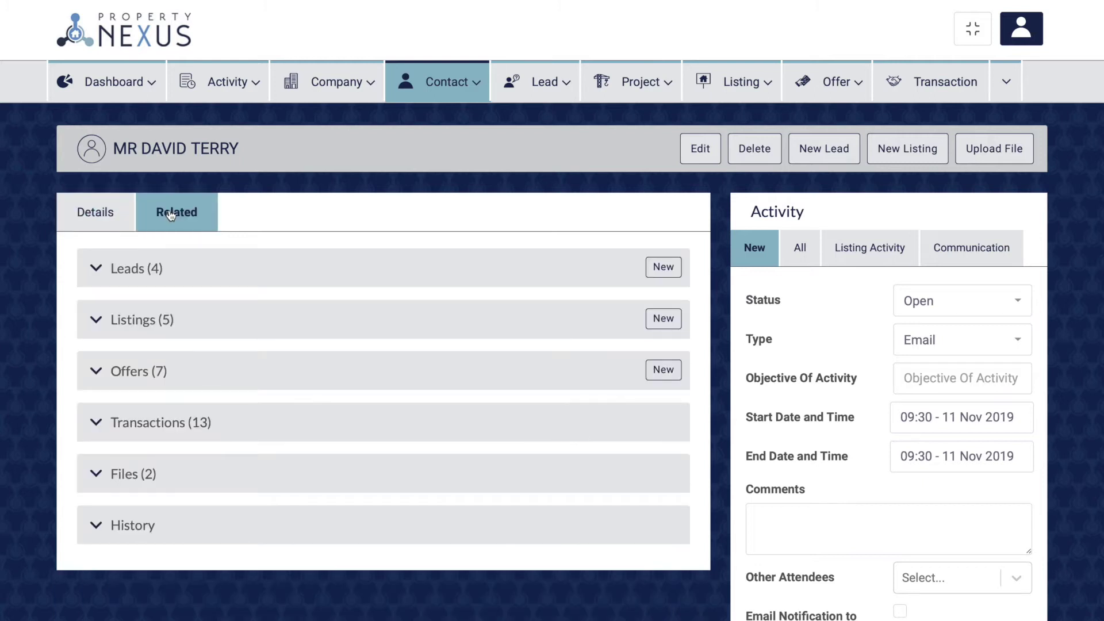
pyautogui.click(660, 320)
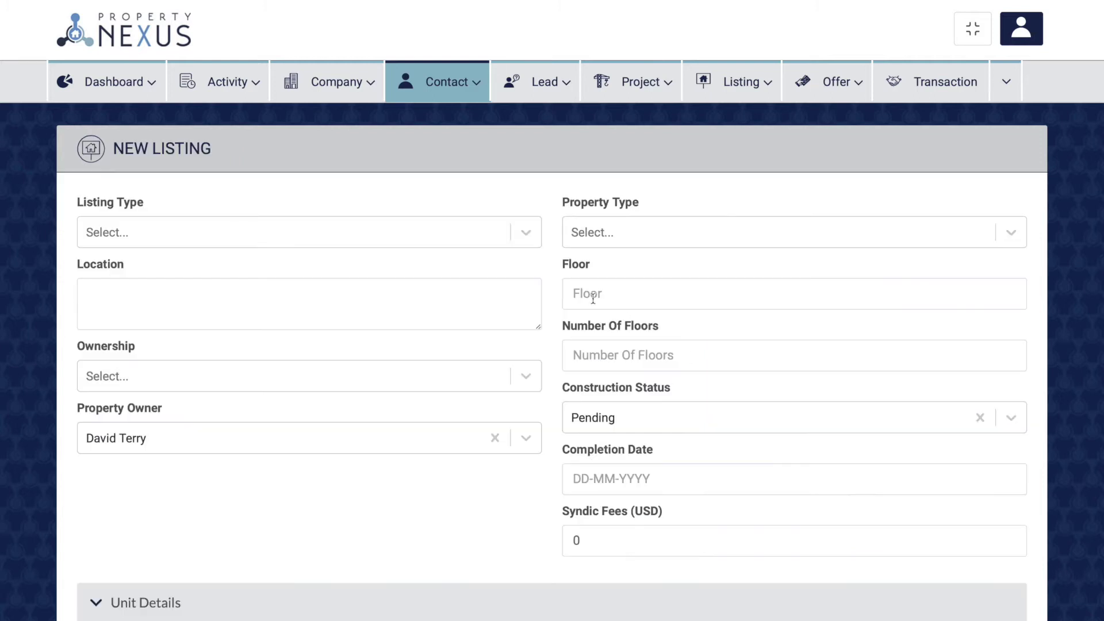
# Set the new listing's listing type to Sale and its property type to Apartment.
pyautogui.click(278, 237)
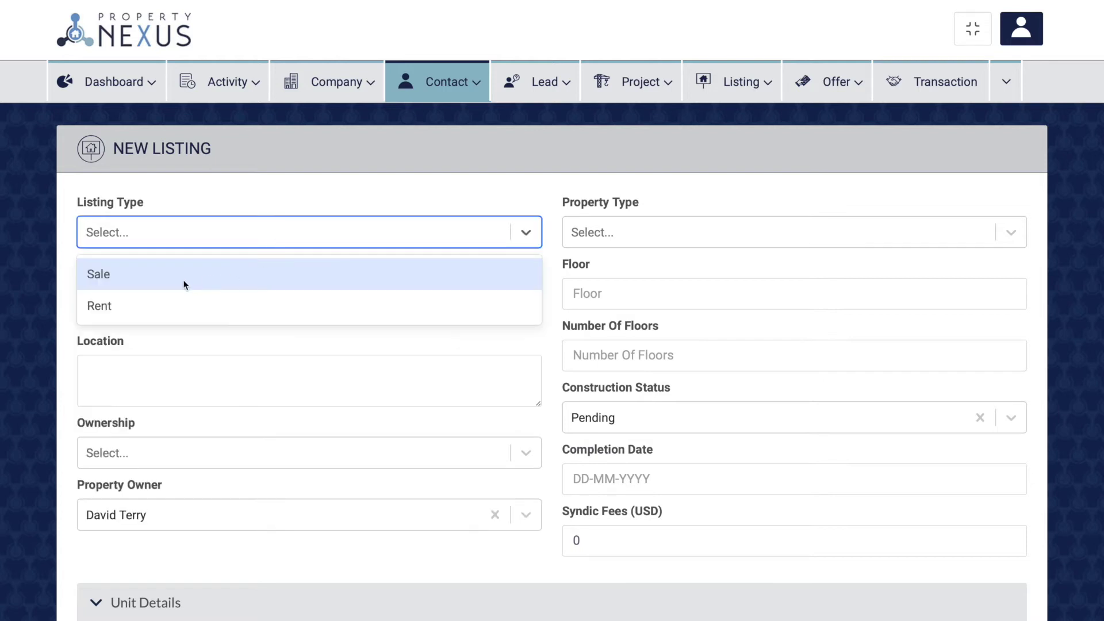
pyautogui.click(184, 276)
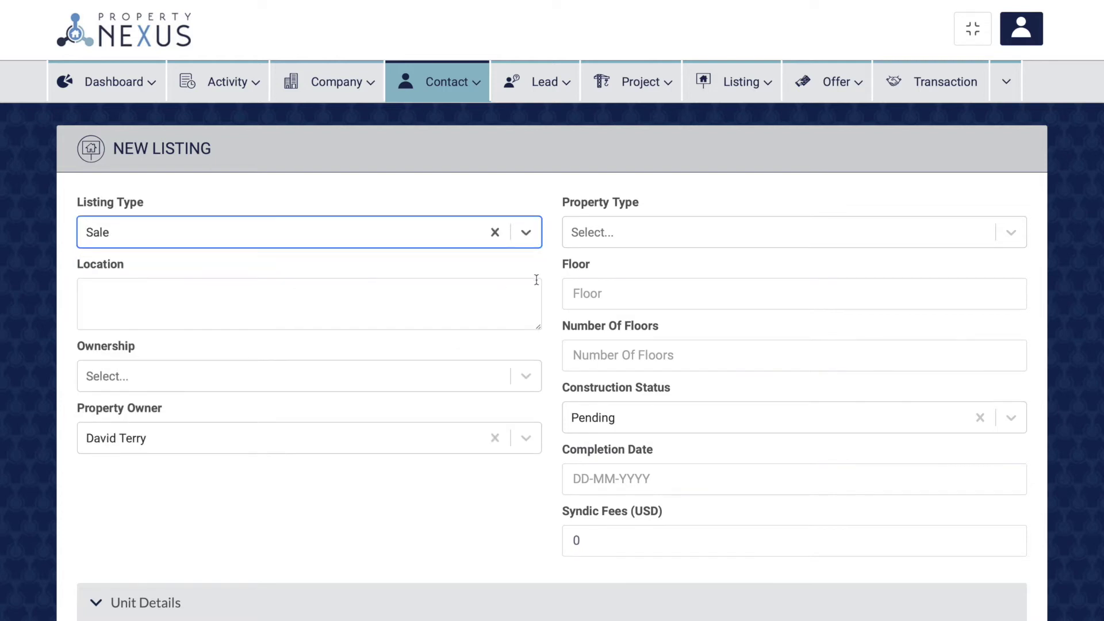
pyautogui.click(625, 234)
pyautogui.click(613, 299)
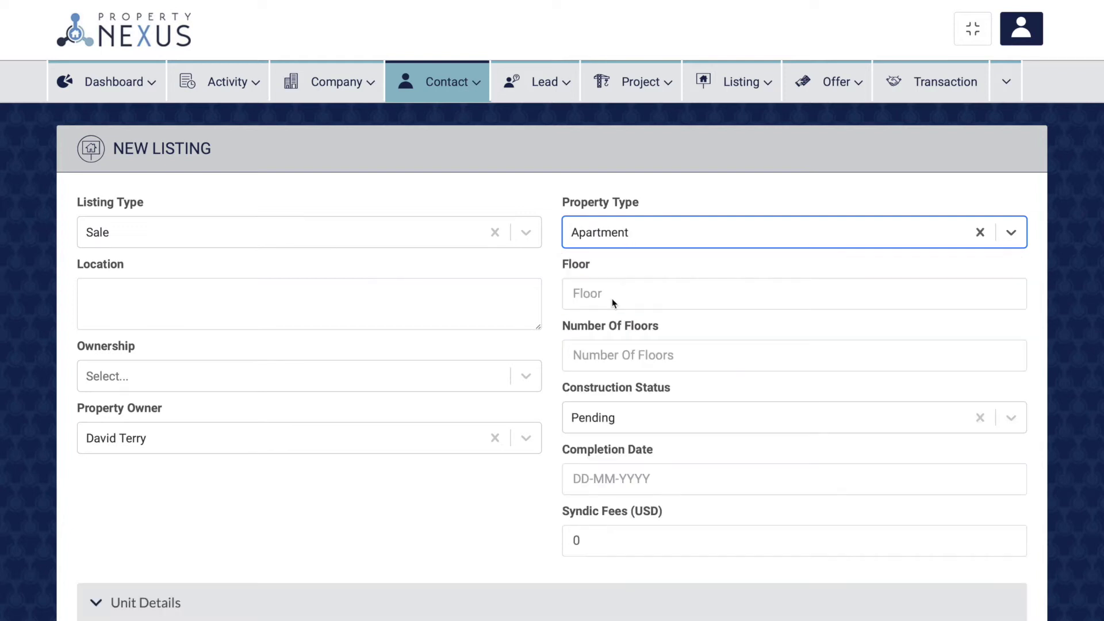
# Title the listing "New Wonderful Apartment" in the Marketing section and create it.
pyautogui.scroll(-10, 531, 339)
pyautogui.click(122, 396)
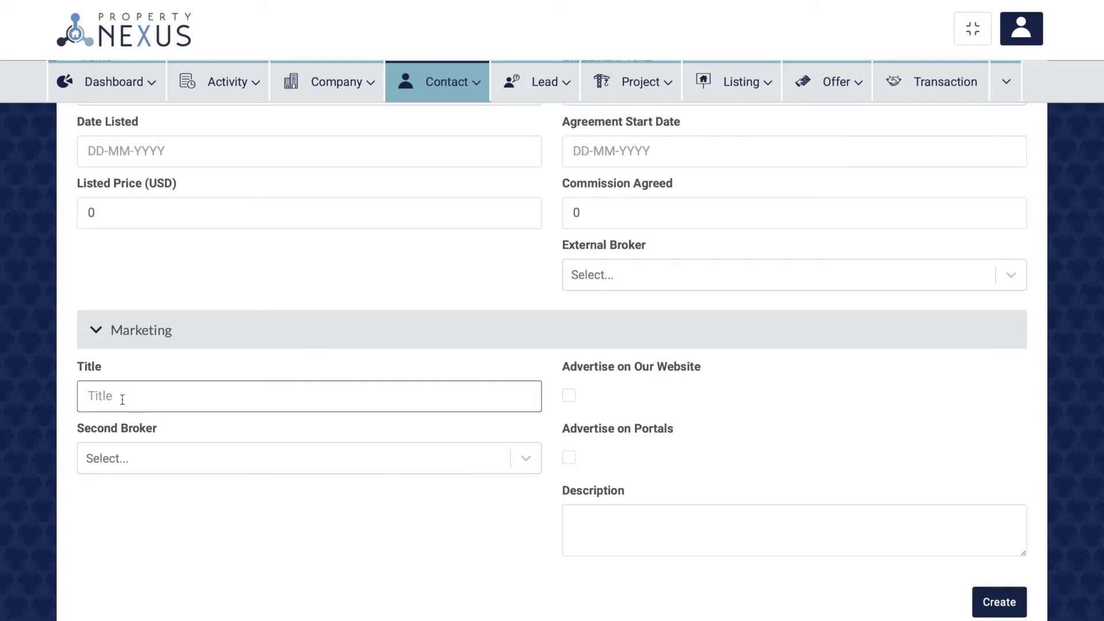
pyautogui.write('New Wonderful Apartment')
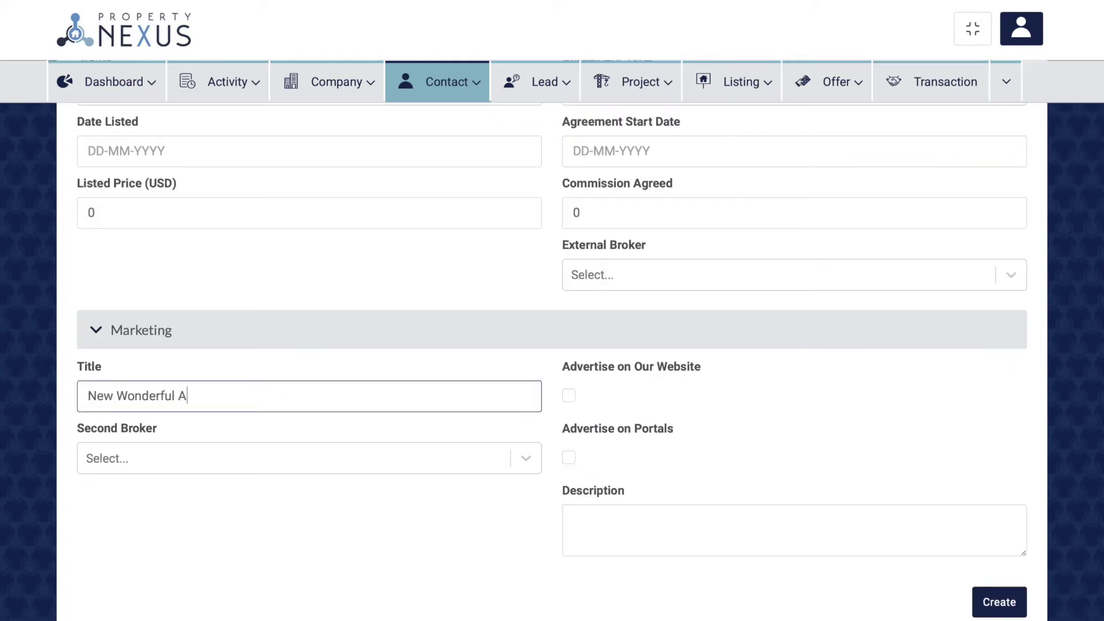
pyautogui.click(996, 602)
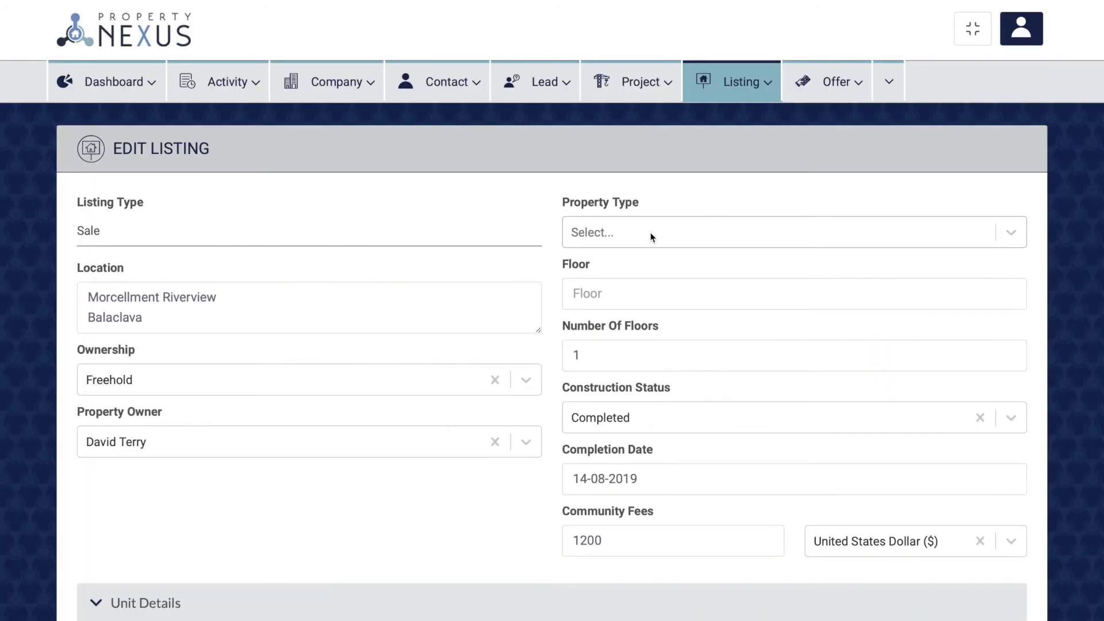
# Review the residential and commercial property type options while editing the Sale listing, without choosing one.
pyautogui.click(653, 237)
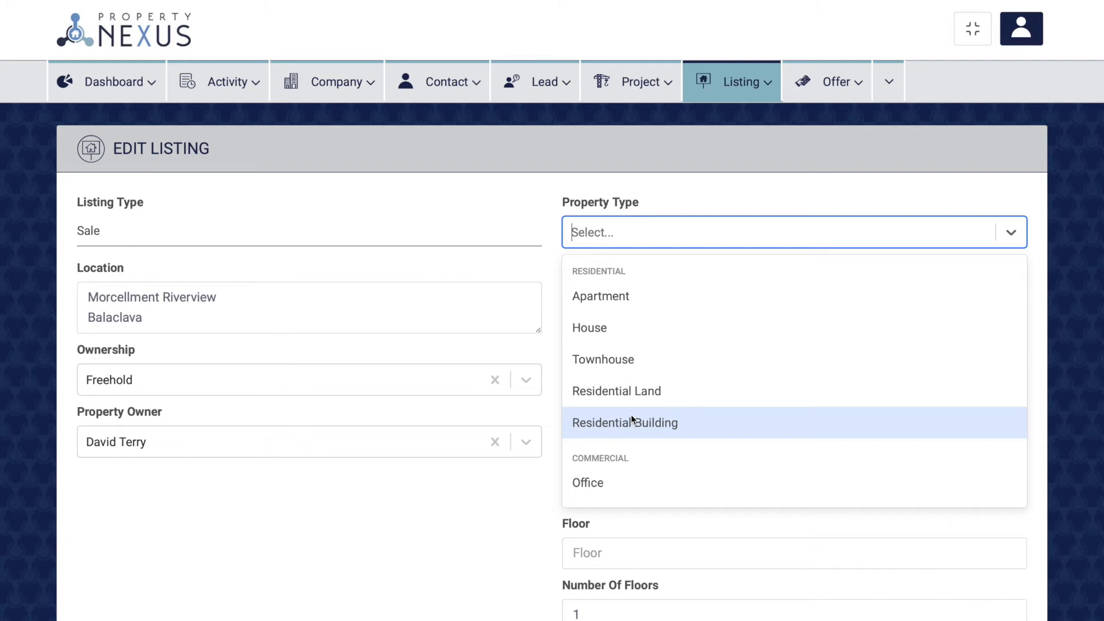
pyautogui.scroll(-3, 611, 289)
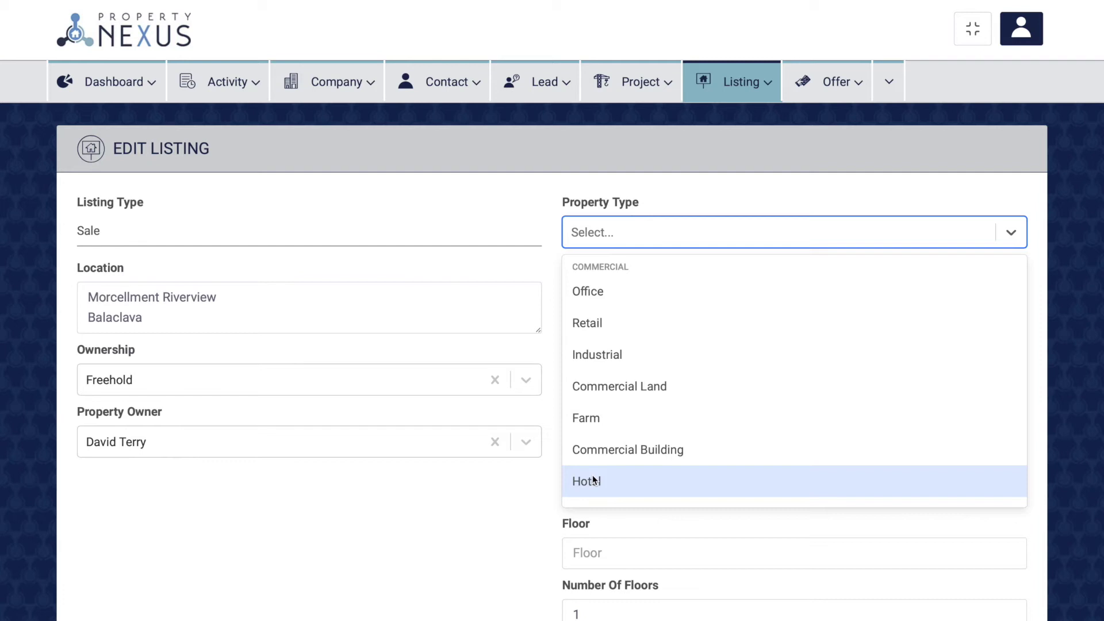
pyautogui.click(514, 483)
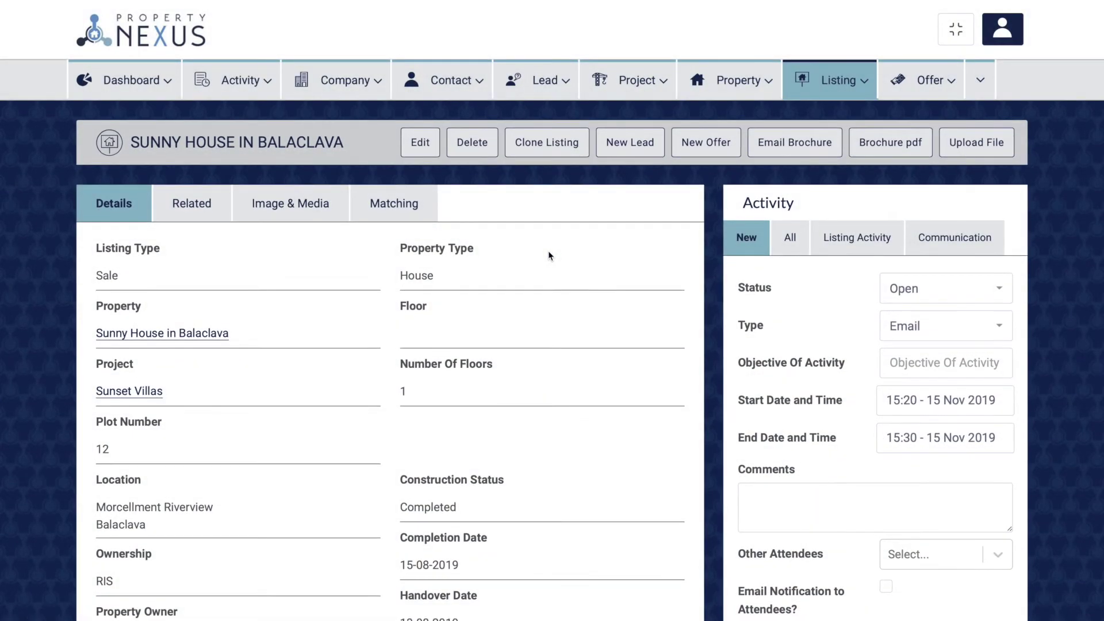
# Highlight the Property Type label in the Sunny House in Balaclava listing's details.
pyautogui.click(402, 247)
pyautogui.moveTo(401, 247); pyautogui.dragTo(475, 250)
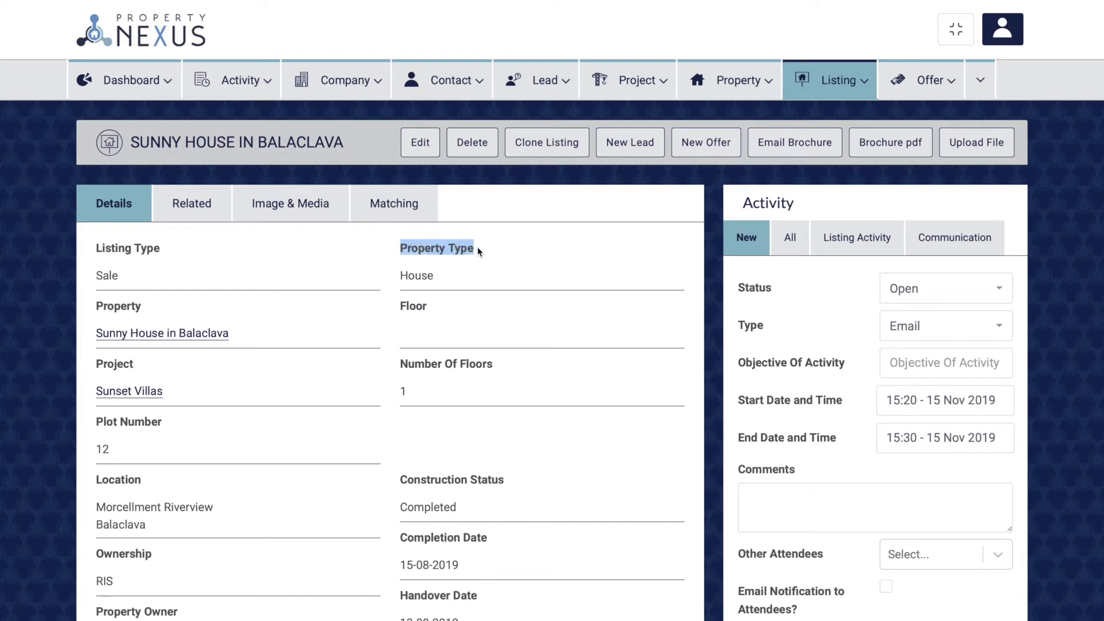
pyautogui.click(477, 249)
# Highlight the Roofing, Solar Panels, Solar Water Heating and Water Tank labels in the listing's Features section.
pyautogui.scroll(-6, 477, 250)
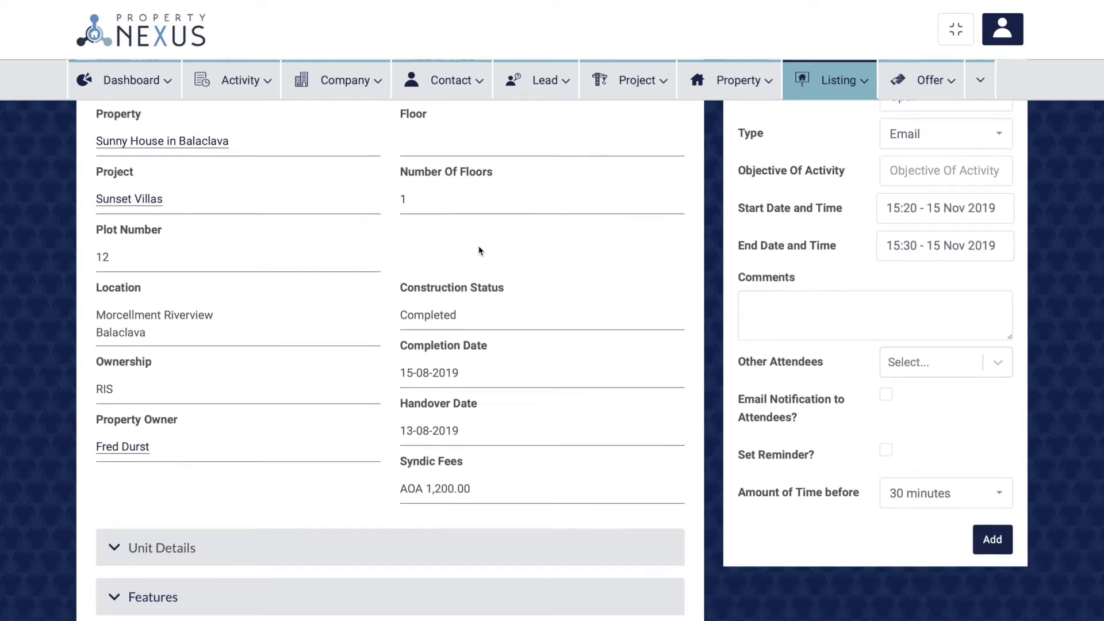
pyautogui.scroll(-5, 480, 250)
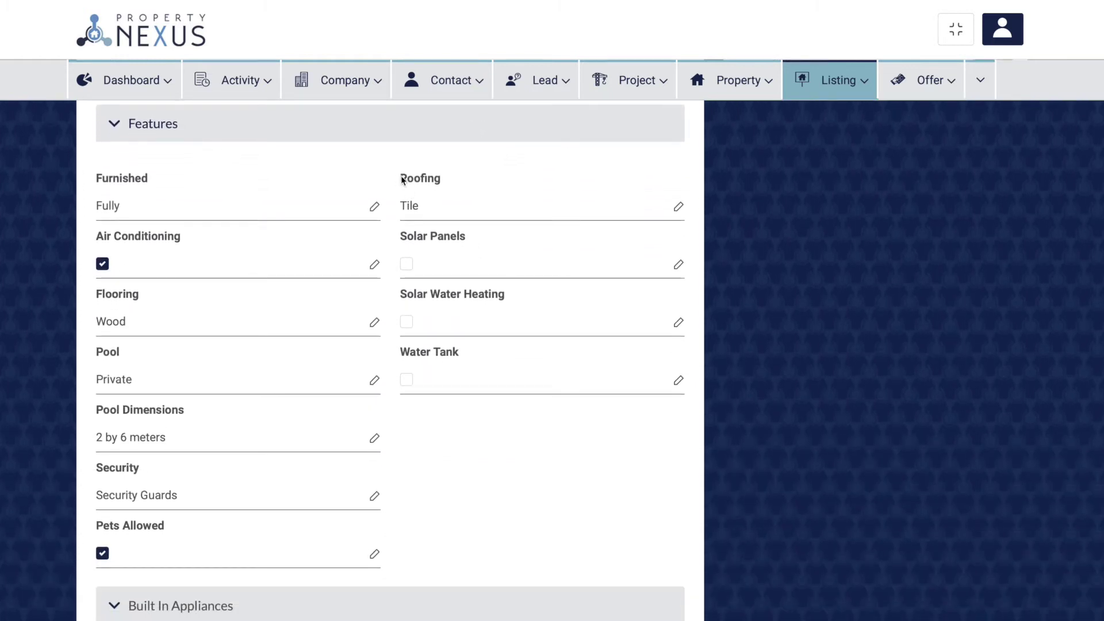
pyautogui.moveTo(401, 177); pyautogui.dragTo(446, 181)
pyautogui.click(448, 178)
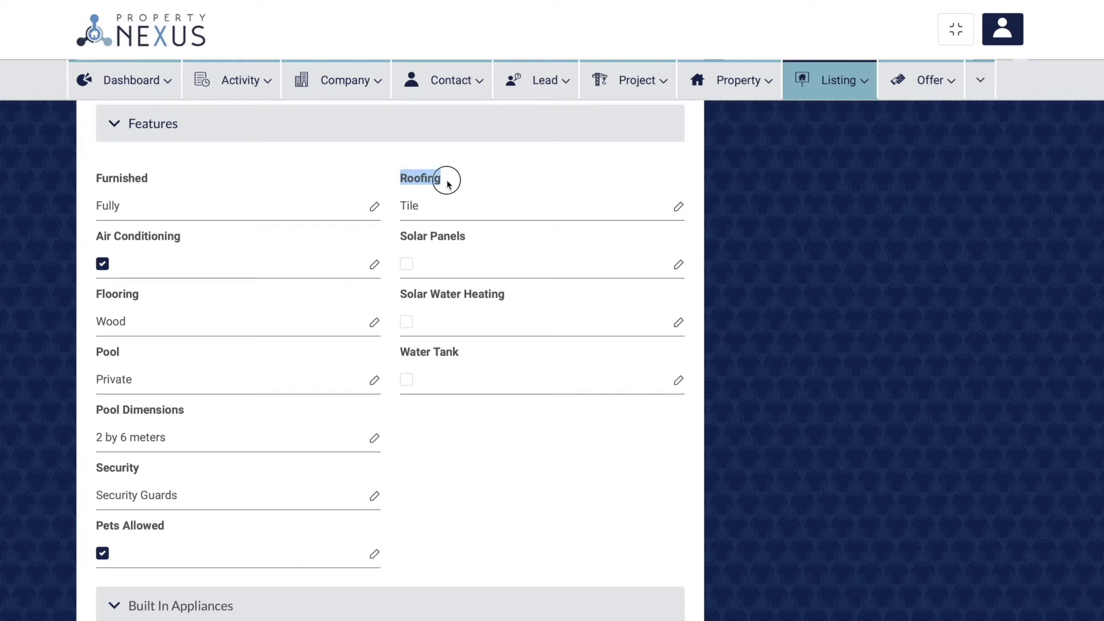
pyautogui.moveTo(400, 236); pyautogui.dragTo(474, 241)
pyautogui.click(474, 240)
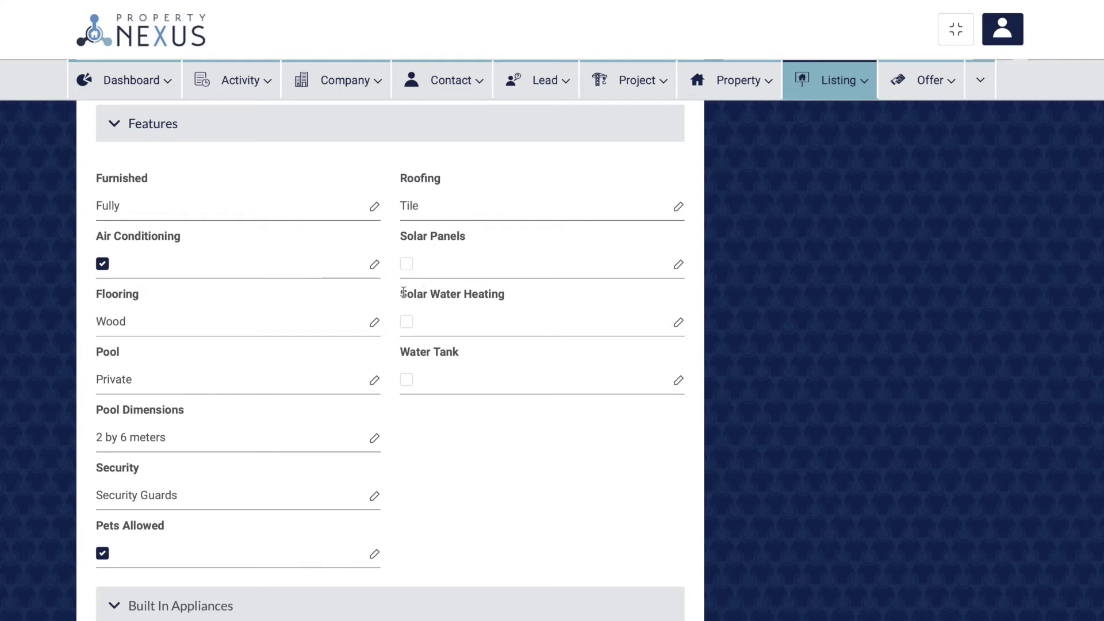
pyautogui.moveTo(401, 294); pyautogui.dragTo(506, 298)
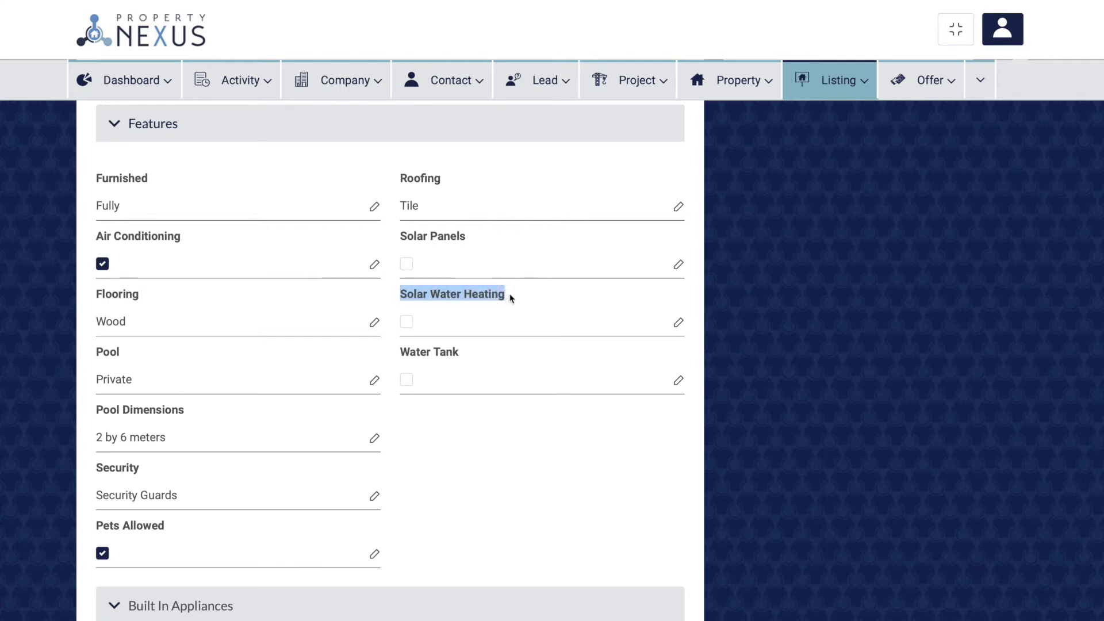
pyautogui.click(510, 297)
pyautogui.moveTo(401, 351); pyautogui.dragTo(463, 351)
pyautogui.click(467, 355)
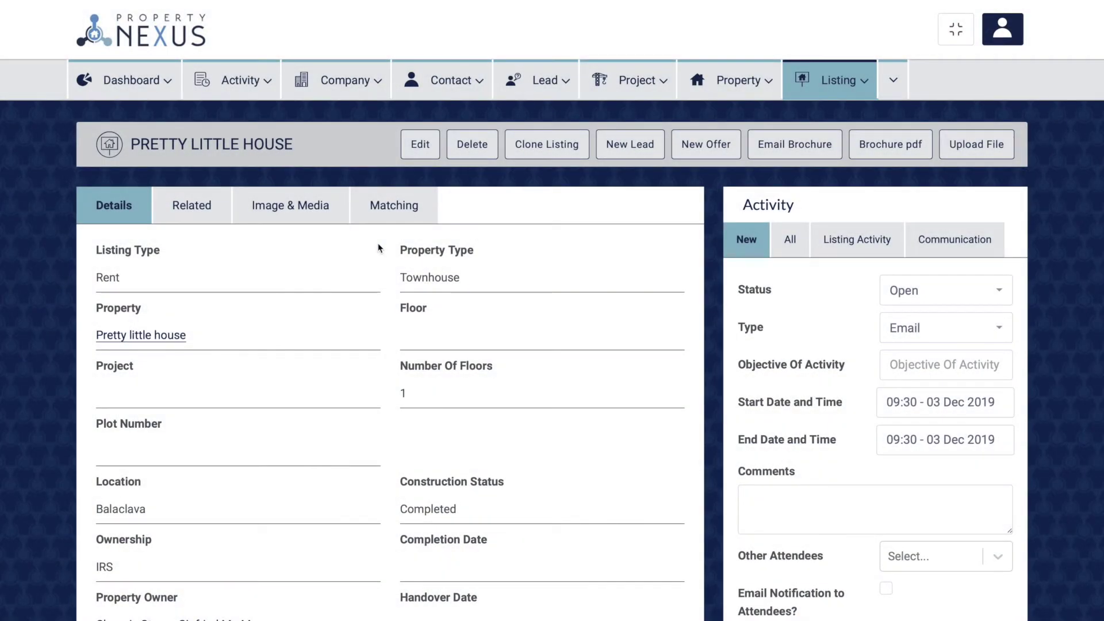
# Set the Pretty Little House listing's status to Active in the Availability section.
pyautogui.scroll(-10, 378, 248)
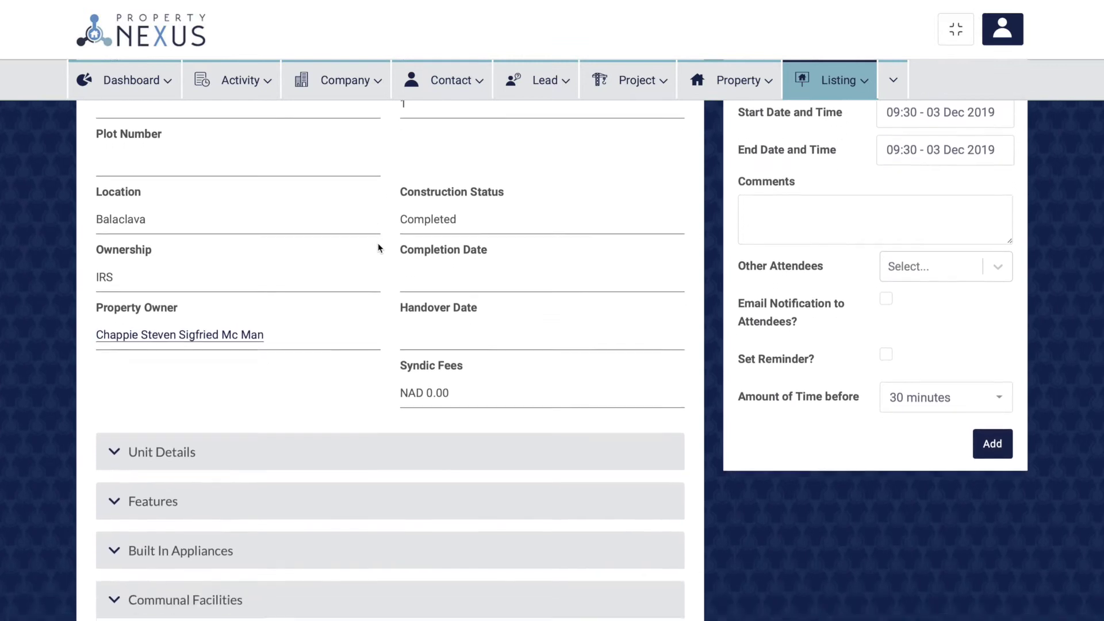
pyautogui.scroll(-2, 378, 247)
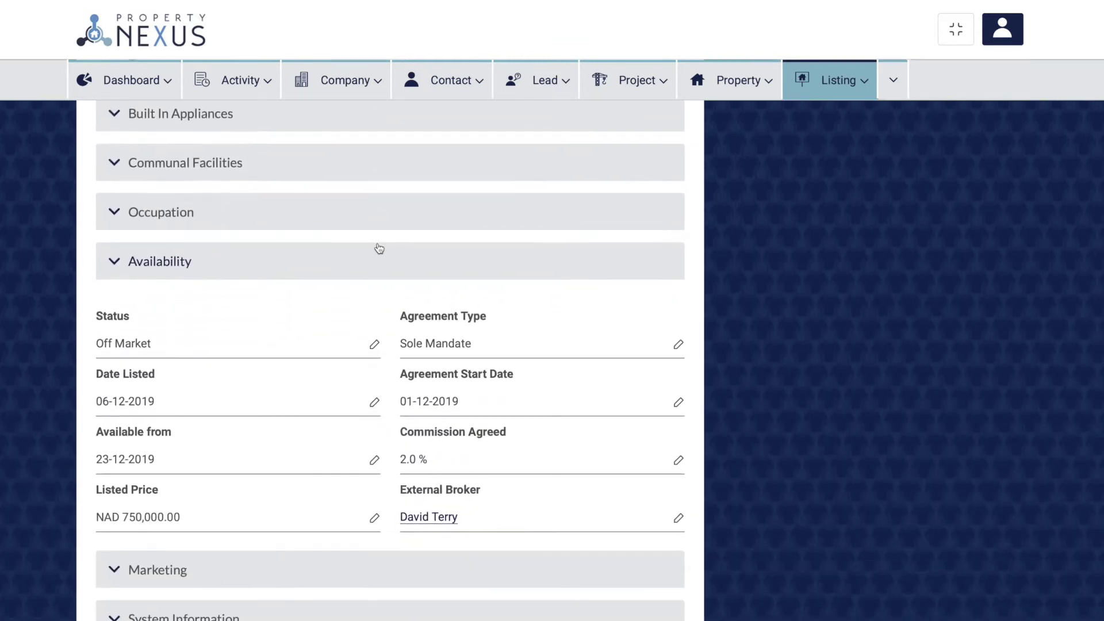
pyautogui.moveTo(96, 315); pyautogui.dragTo(132, 317)
pyautogui.click(133, 317)
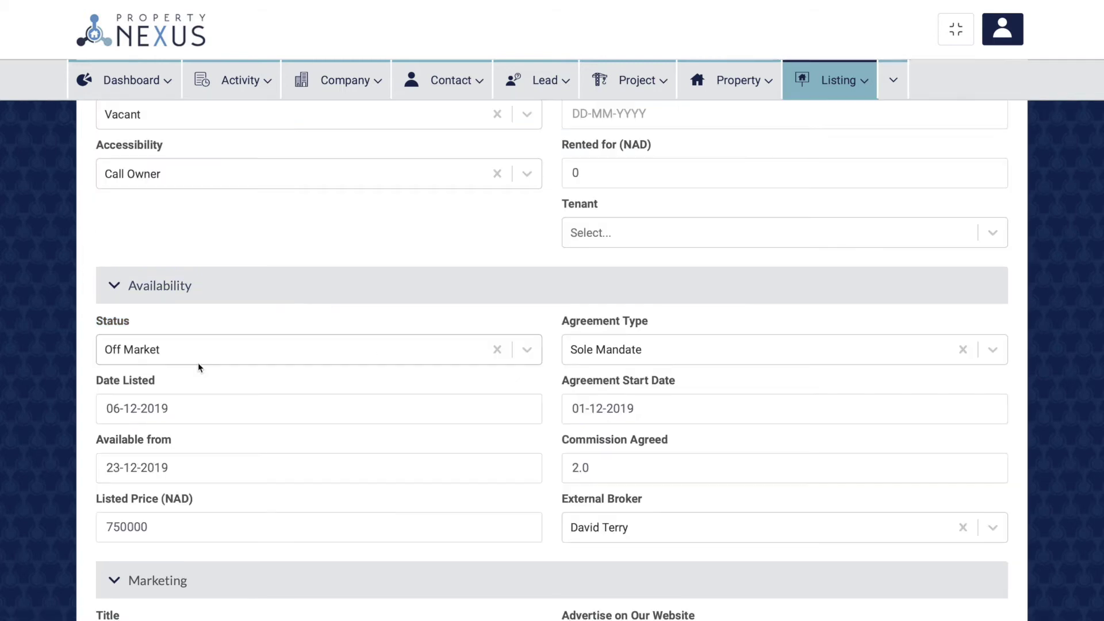
pyautogui.click(197, 362)
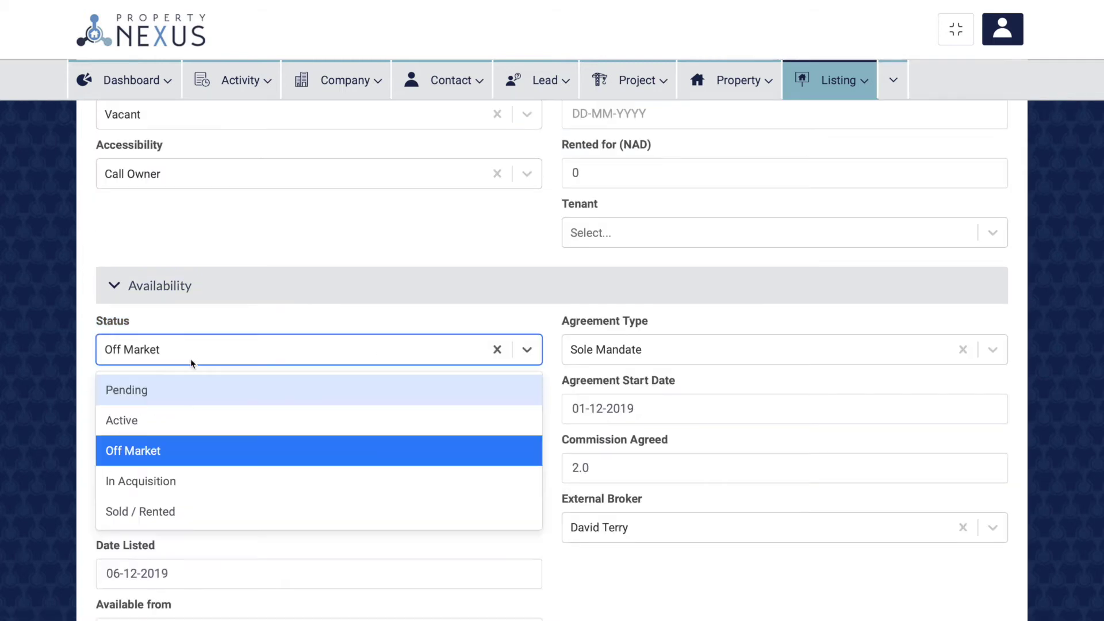
pyautogui.click(145, 412)
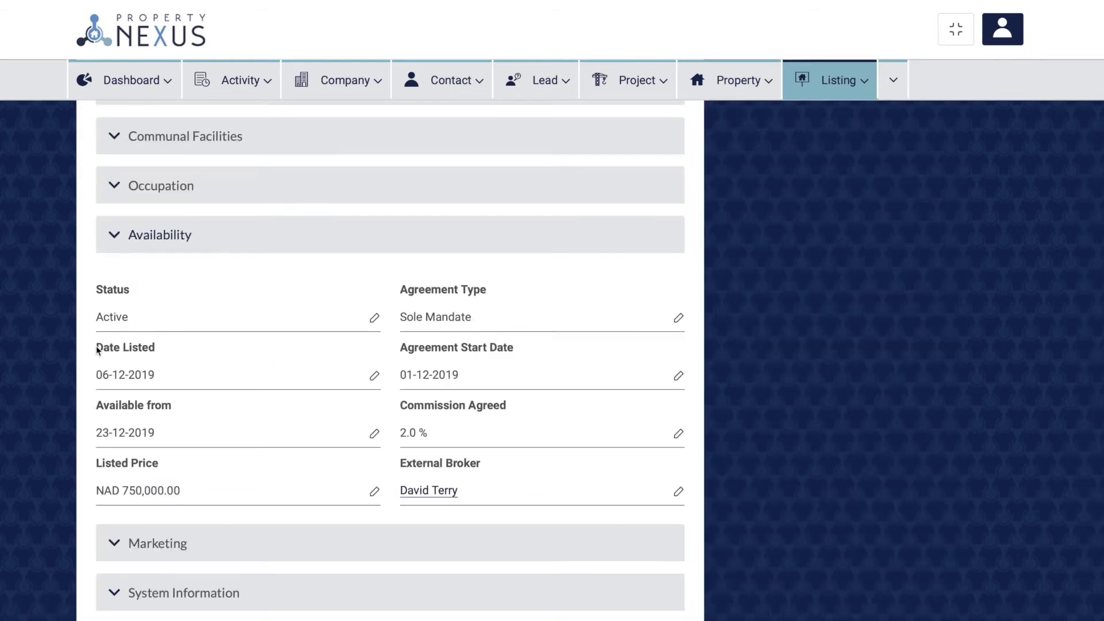
# Highlight the Date Listed, Available from and Listed Price labels in the listing's Availability section.
pyautogui.moveTo(97, 346); pyautogui.dragTo(153, 347)
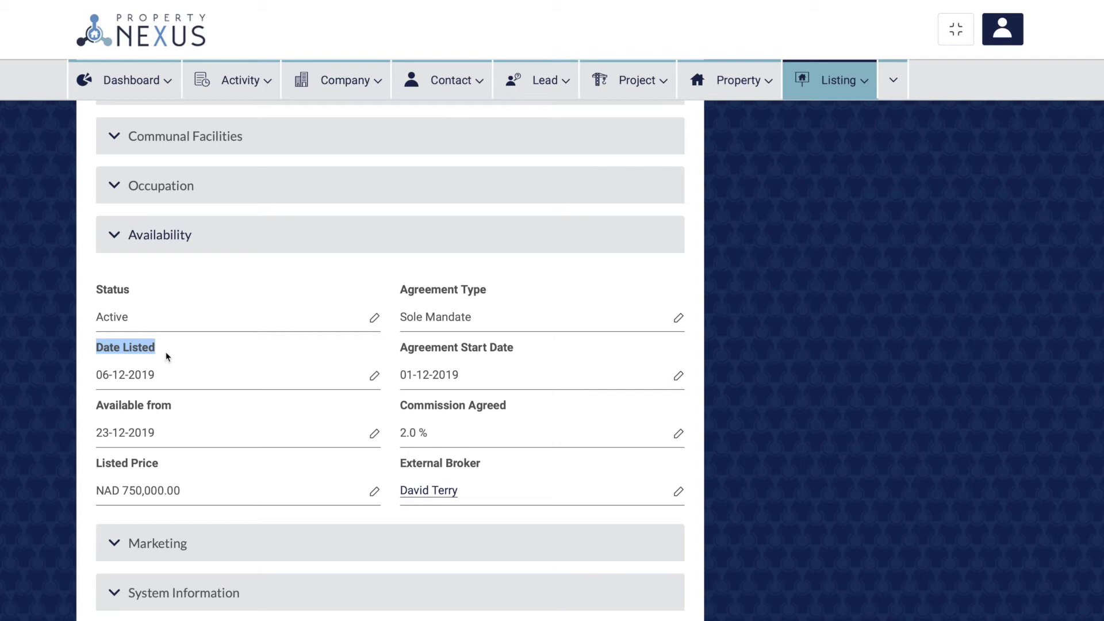
pyautogui.click(155, 368)
pyautogui.moveTo(96, 407); pyautogui.dragTo(179, 410)
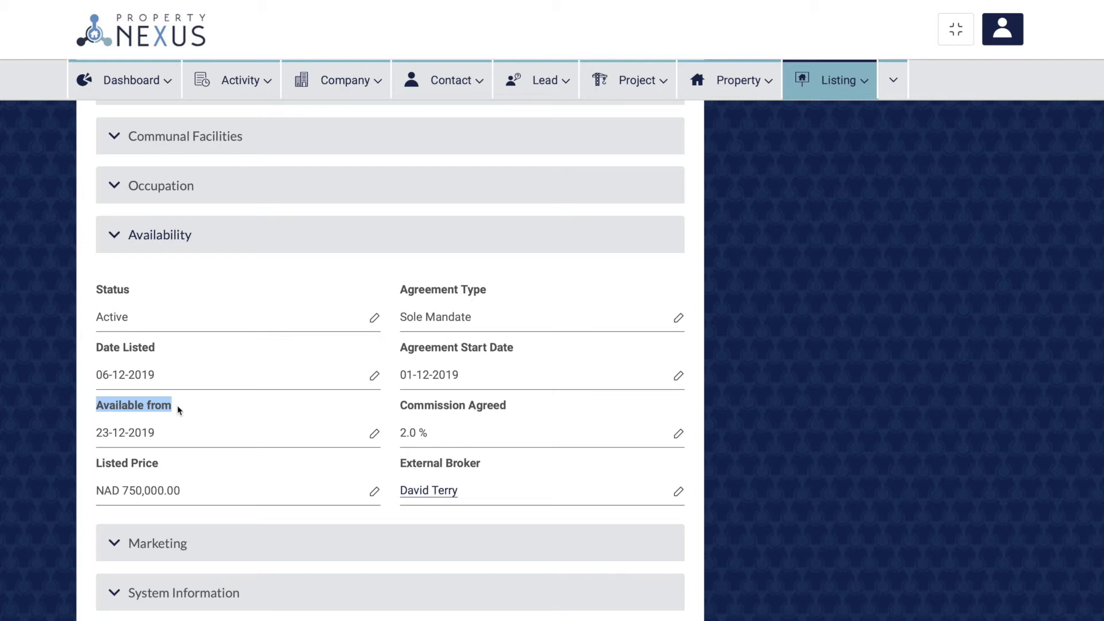
pyautogui.click(177, 406)
pyautogui.moveTo(99, 464); pyautogui.dragTo(164, 469)
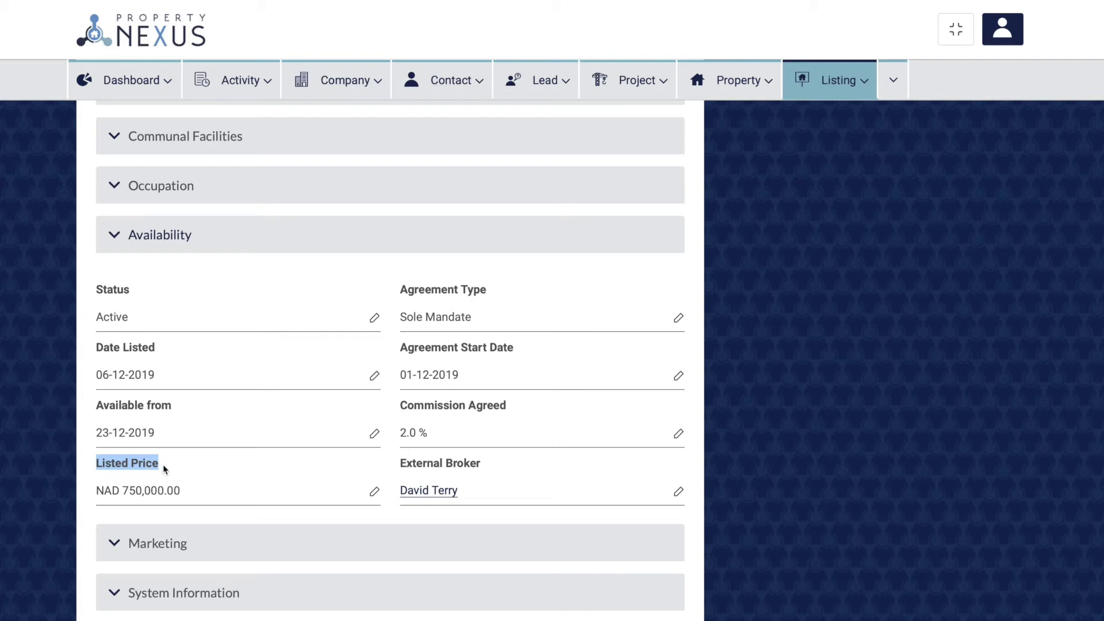
pyautogui.click(165, 469)
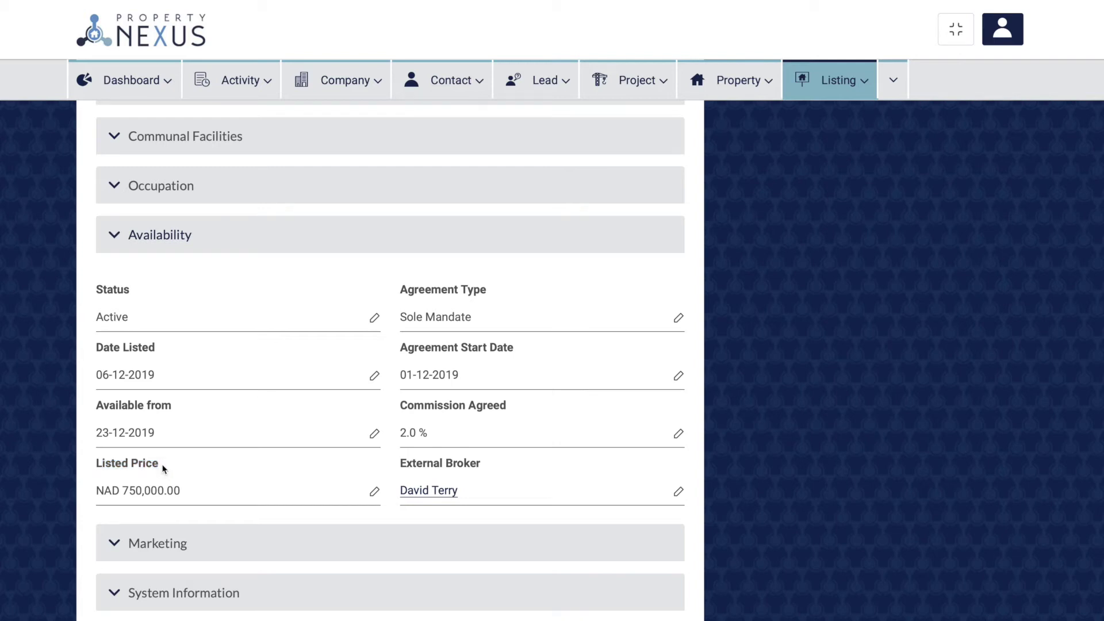
# Highlight the Agreement Type, Agreement Start Date, Commission Agreed and External Broker labels in the Availability section.
pyautogui.moveTo(401, 289); pyautogui.dragTo(487, 291)
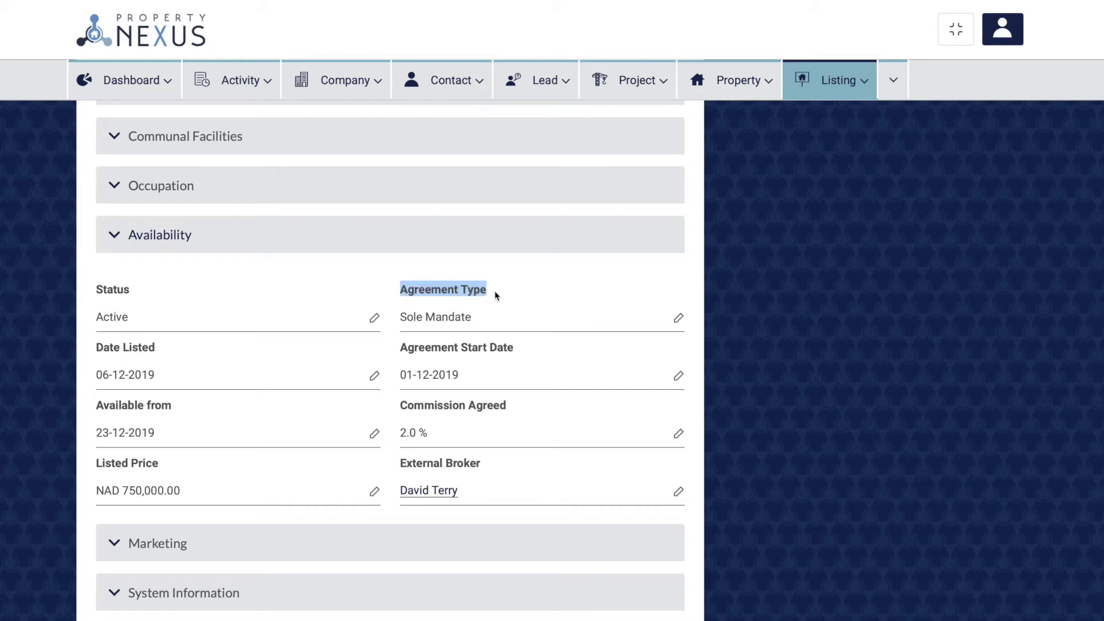
pyautogui.click(494, 291)
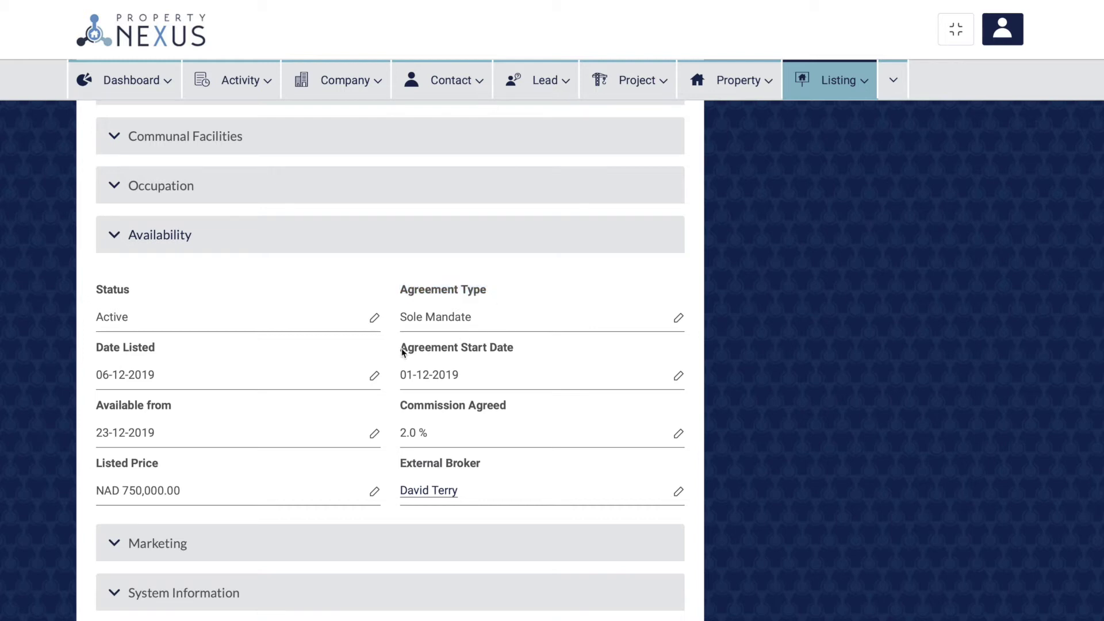
pyautogui.moveTo(401, 347); pyautogui.dragTo(516, 352)
pyautogui.click(519, 352)
pyautogui.moveTo(401, 406); pyautogui.dragTo(512, 408)
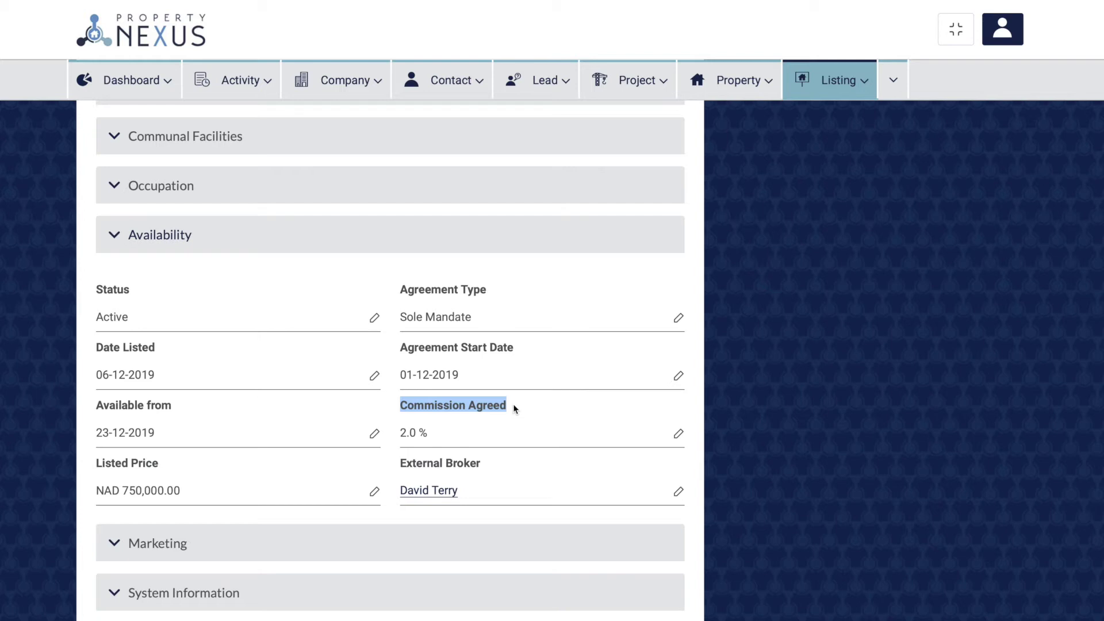
pyautogui.click(513, 407)
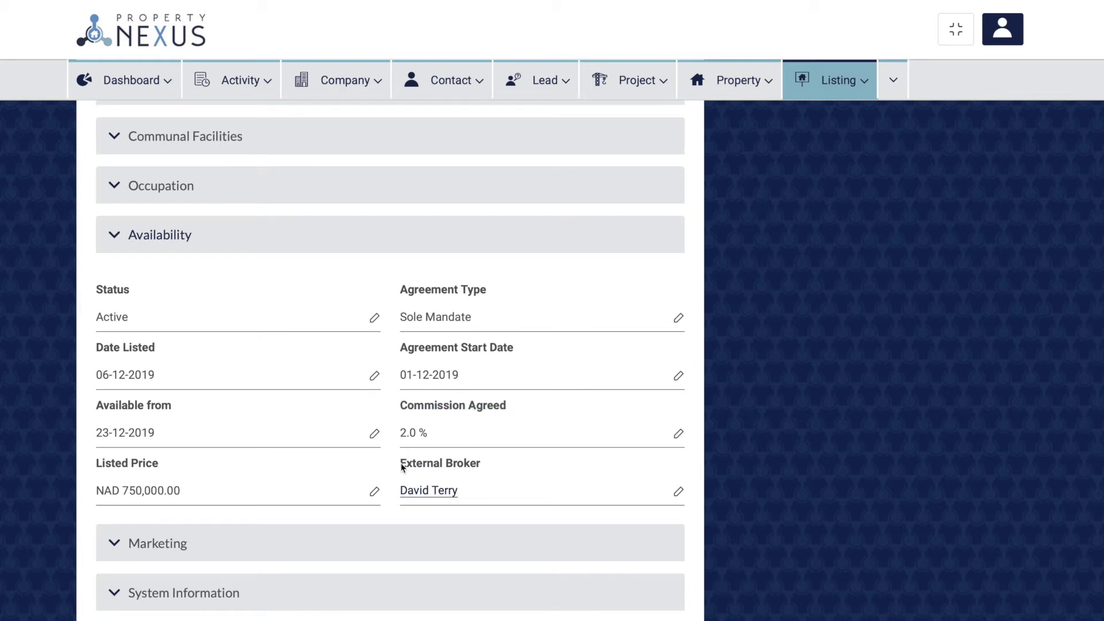
pyautogui.moveTo(402, 464); pyautogui.dragTo(481, 466)
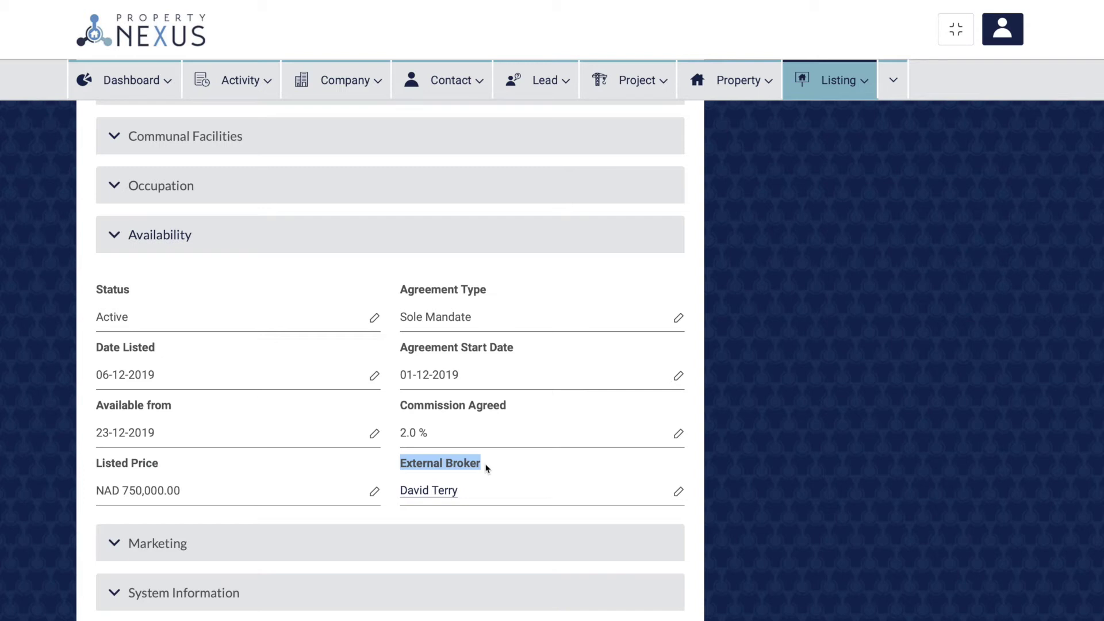
pyautogui.click(485, 467)
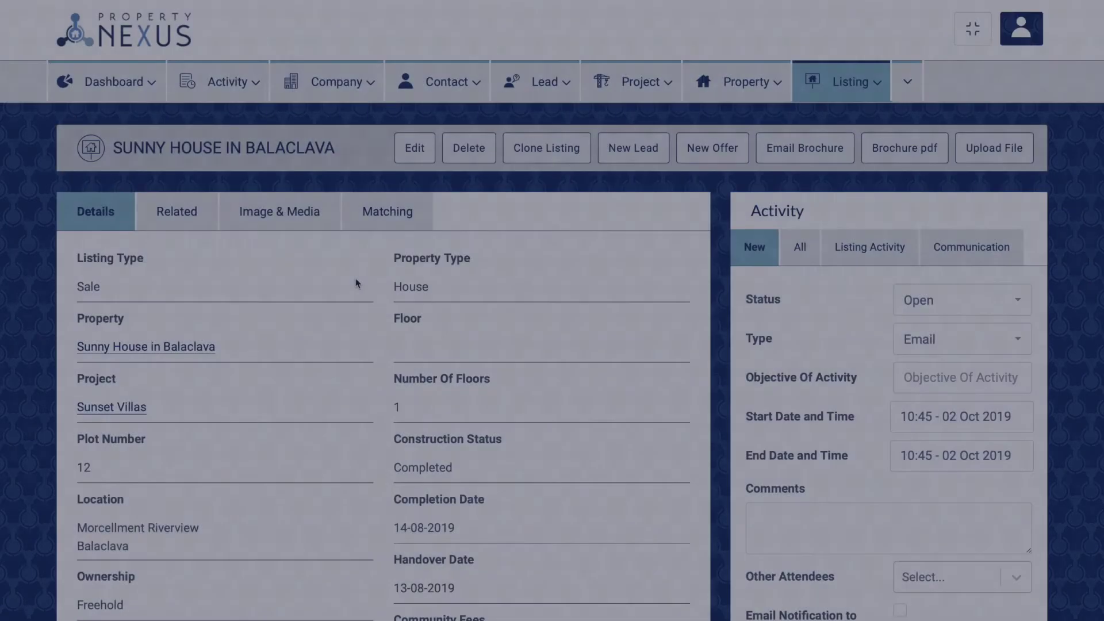
# Highlight the Description and Listing ID labels in the Marketing section of the Sunny House in Balaclava listing.
pyautogui.scroll(-3, 357, 281)
pyautogui.scroll(-12, 356, 282)
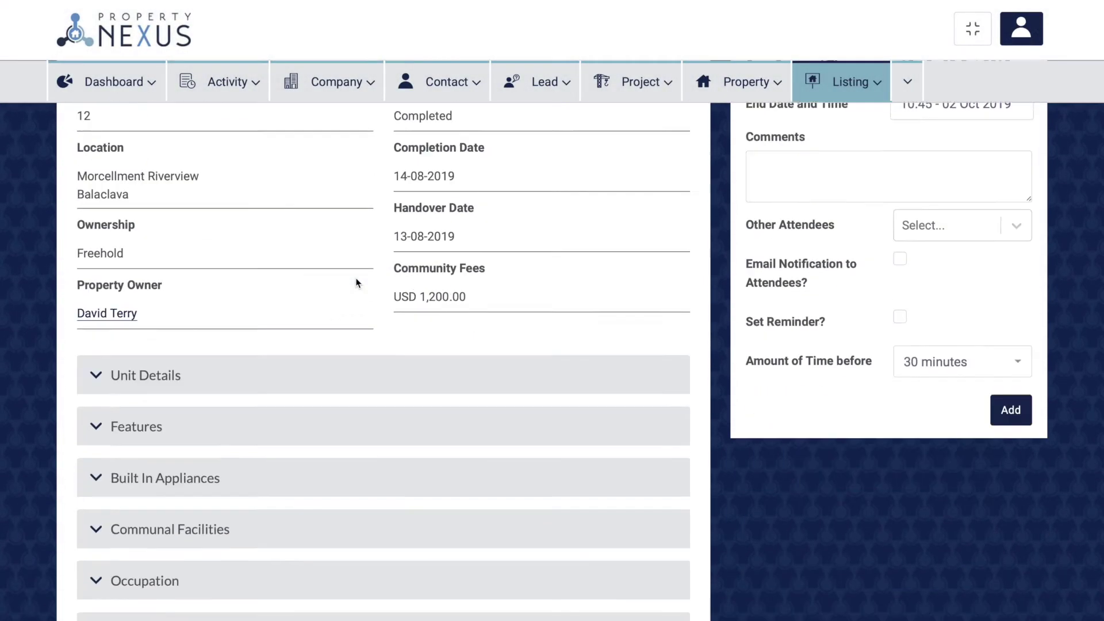
pyautogui.scroll(-1, 356, 282)
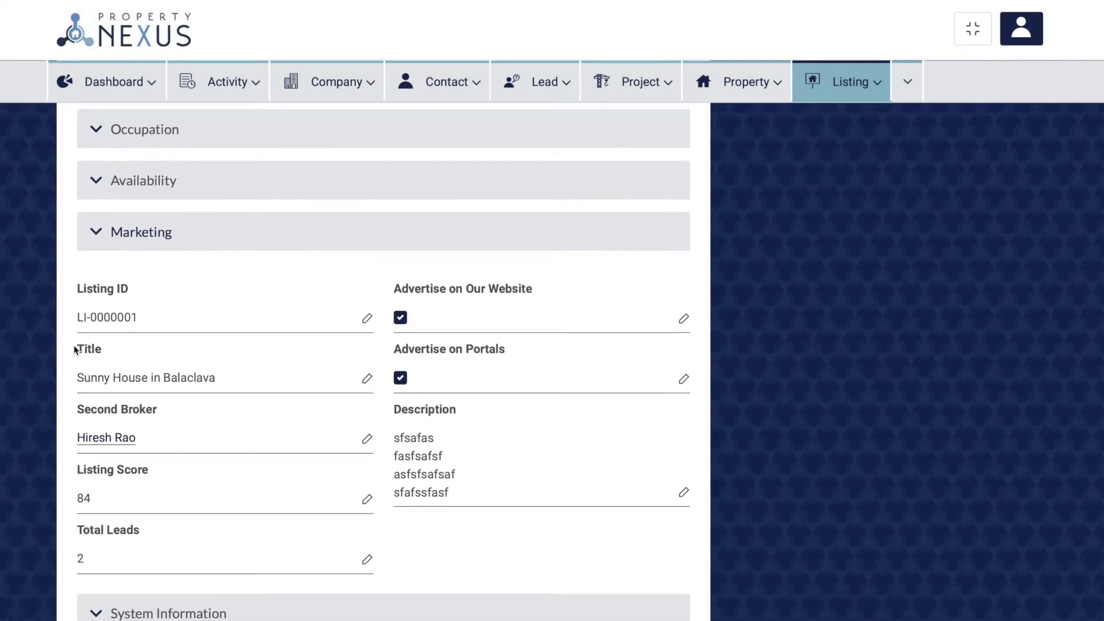
pyautogui.moveTo(395, 410); pyautogui.dragTo(460, 413)
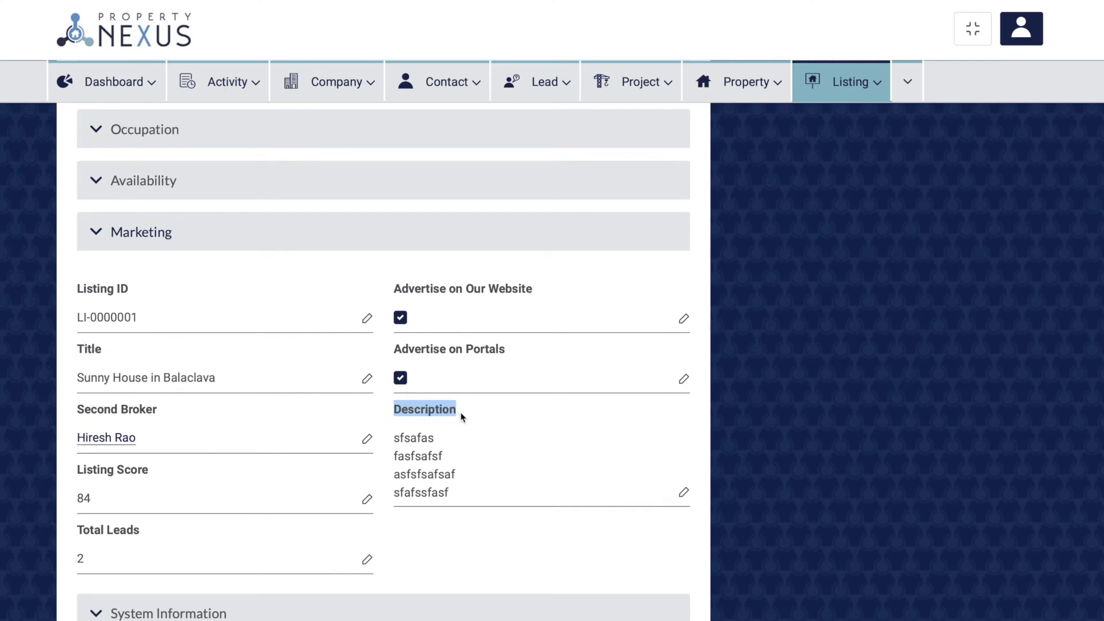
pyautogui.moveTo(77, 289); pyautogui.dragTo(131, 294)
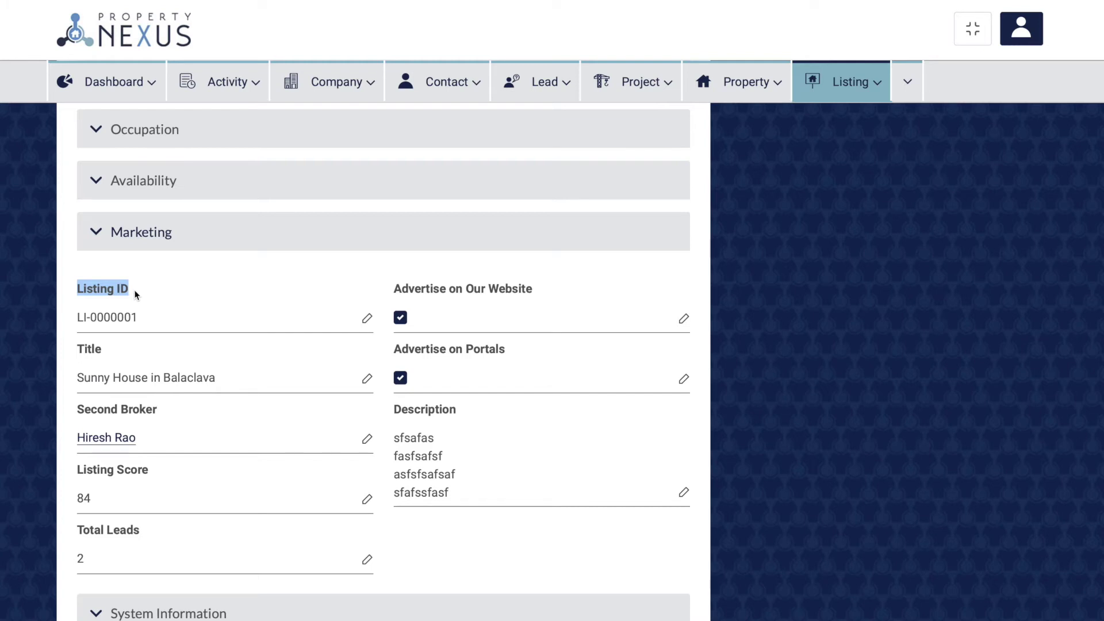
pyautogui.click(136, 294)
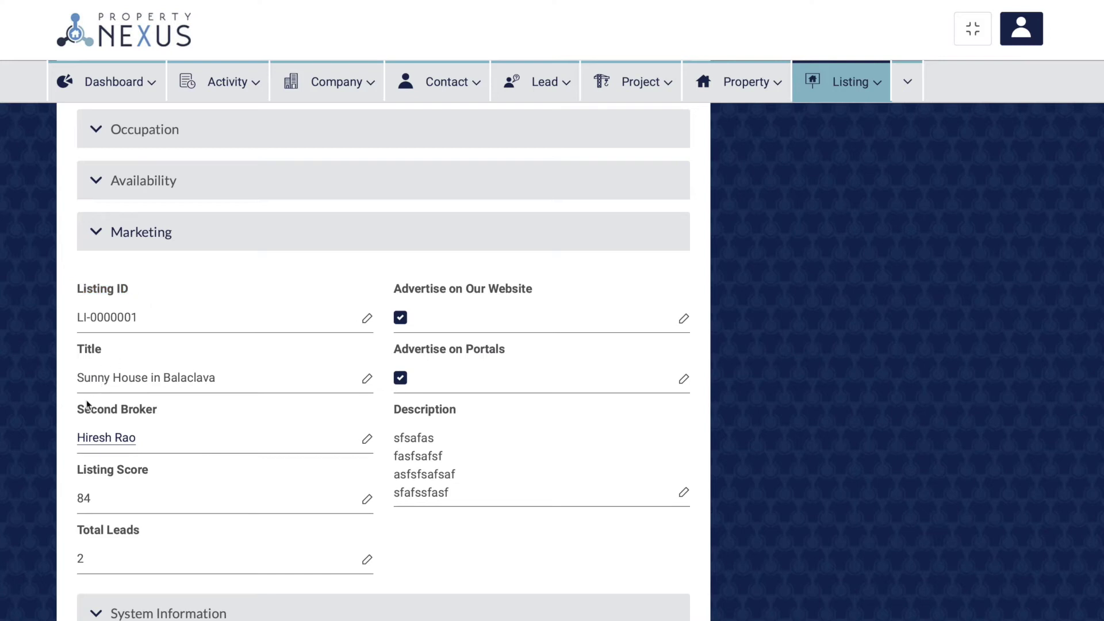
# Highlight the Second Broker, Listing Score and Total Leads labels in the Sunny House in Balaclava listing's Marketing section.
pyautogui.moveTo(77, 410); pyautogui.dragTo(159, 412)
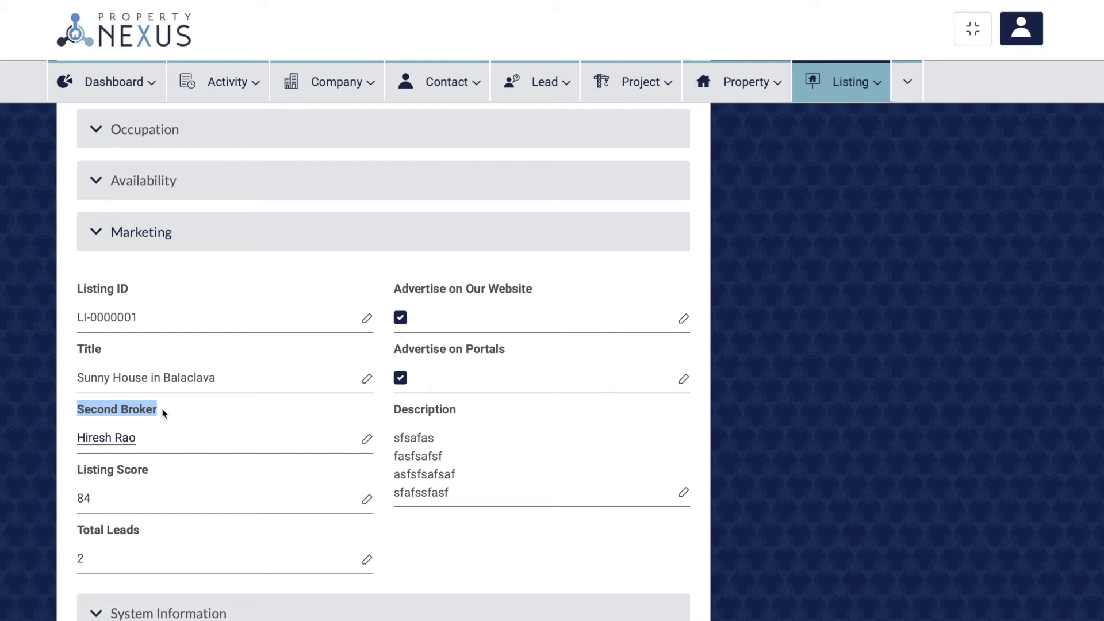
pyautogui.click(163, 409)
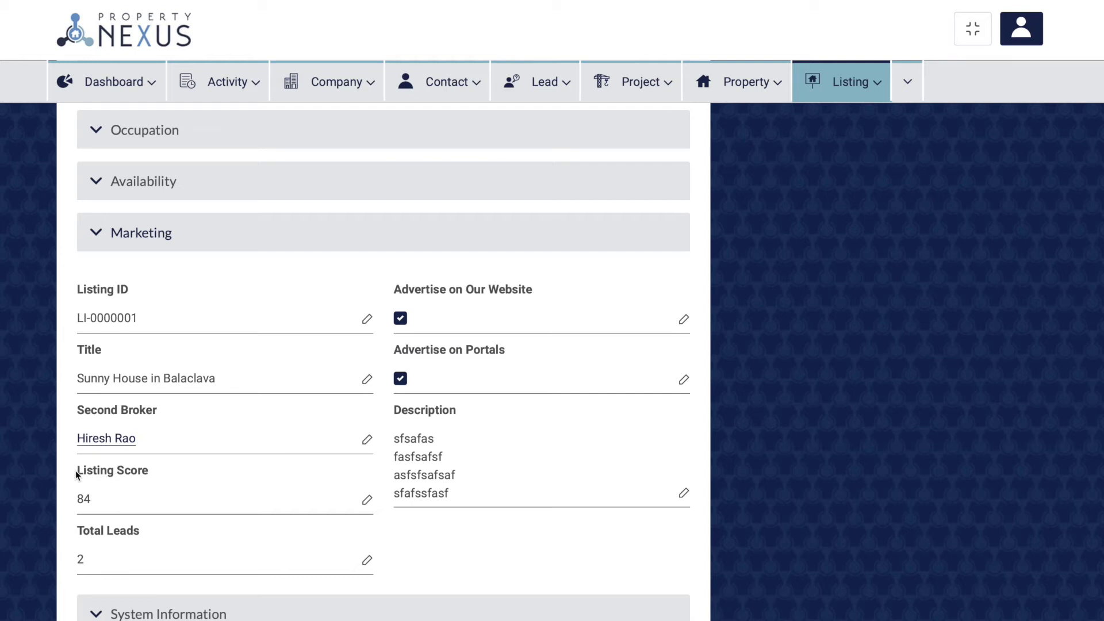
pyautogui.moveTo(76, 472); pyautogui.dragTo(150, 474)
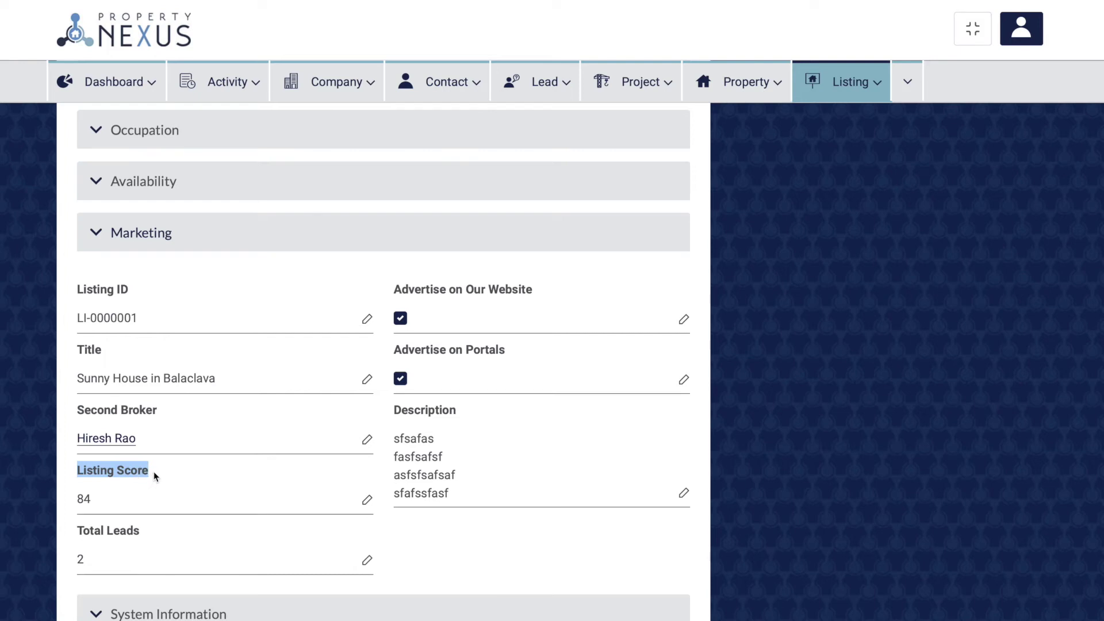
pyautogui.click(153, 471)
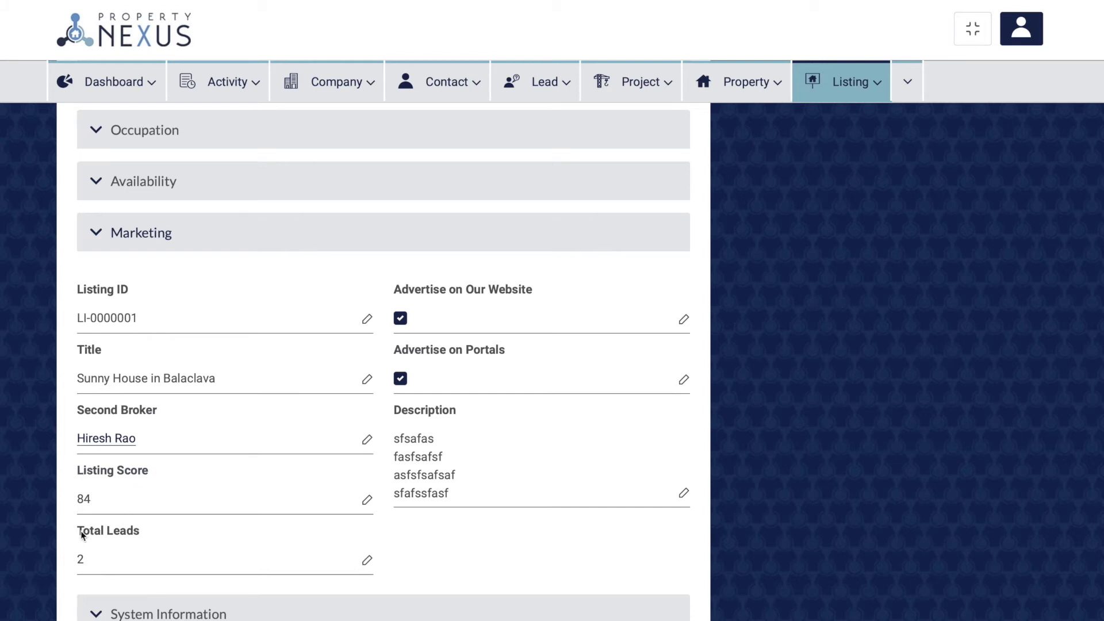
pyautogui.moveTo(80, 533); pyautogui.dragTo(139, 534)
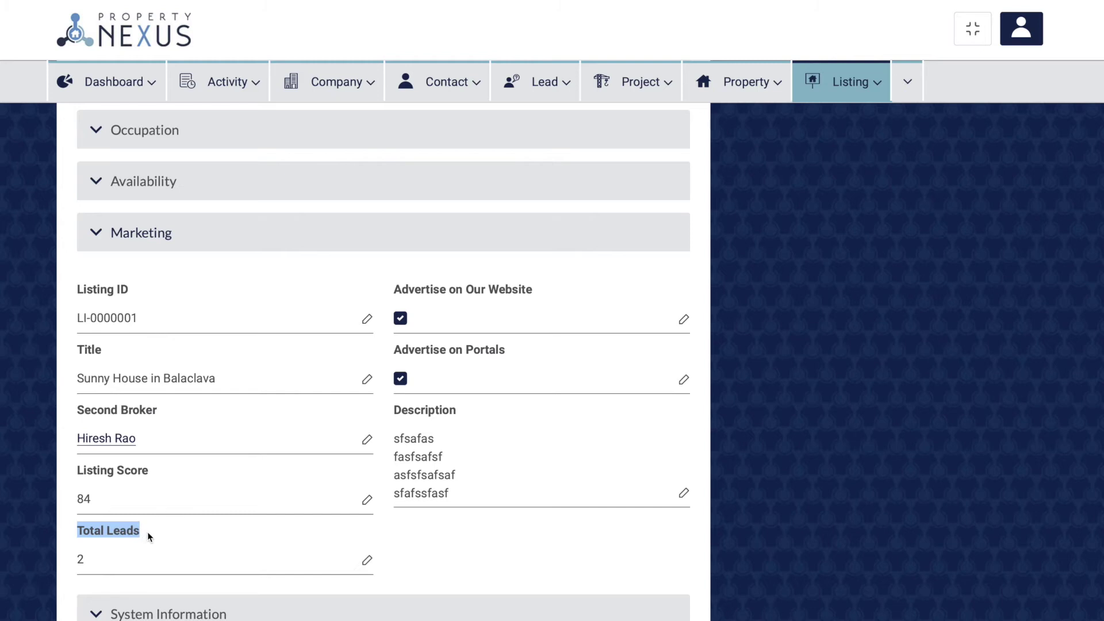
pyautogui.rightClick(149, 536)
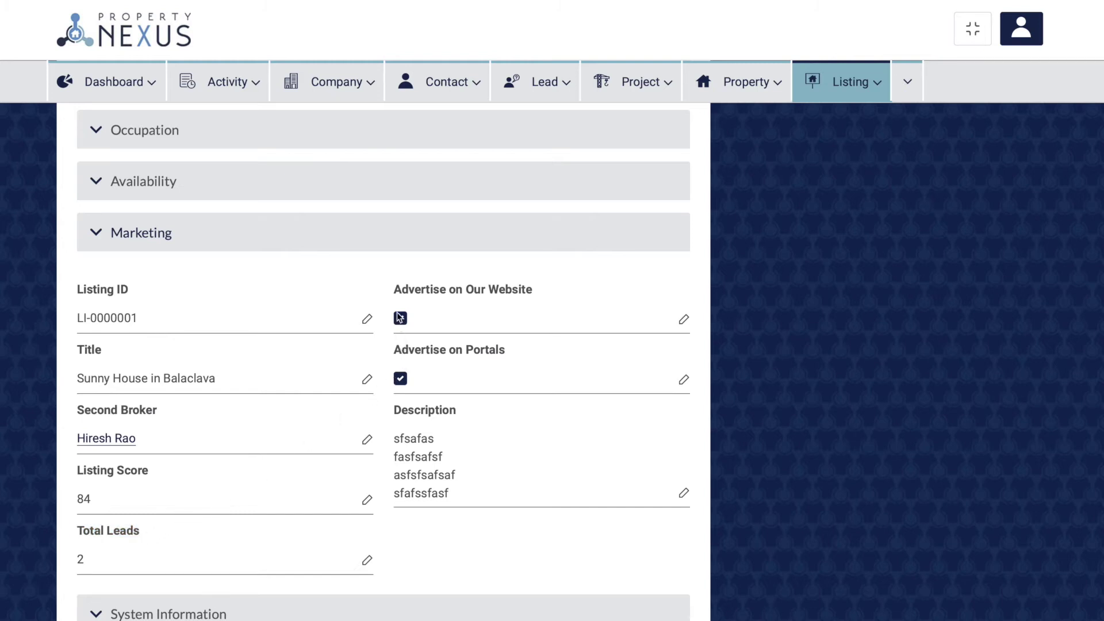
# Highlight the Advertise on Our Website and Advertise on Portals labels in the Marketing section.
pyautogui.moveTo(395, 289); pyautogui.dragTo(540, 296)
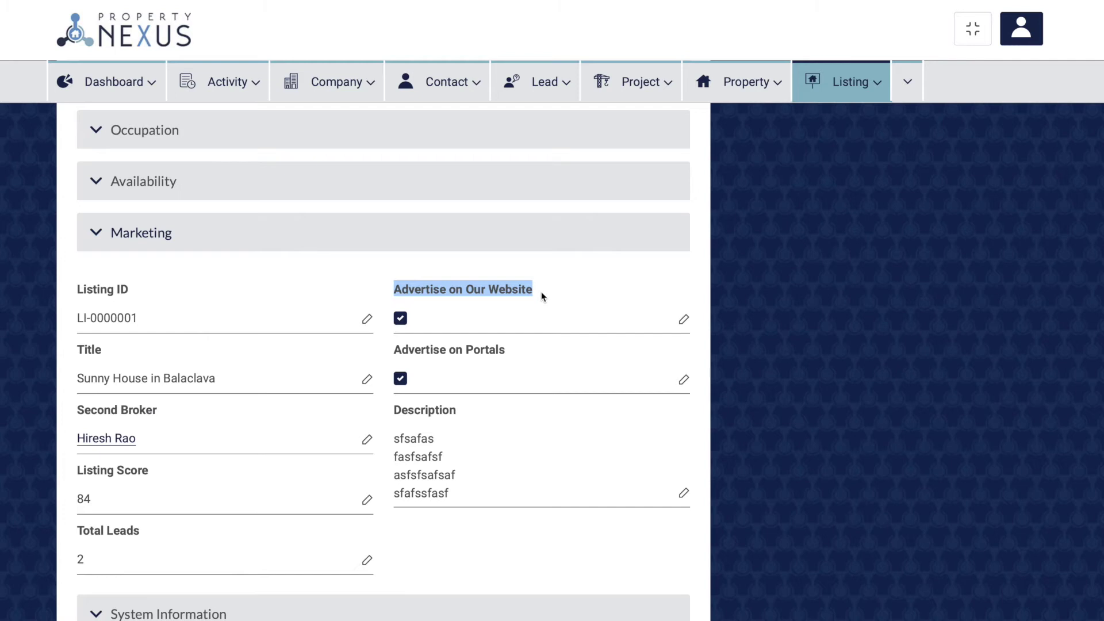
pyautogui.click(541, 295)
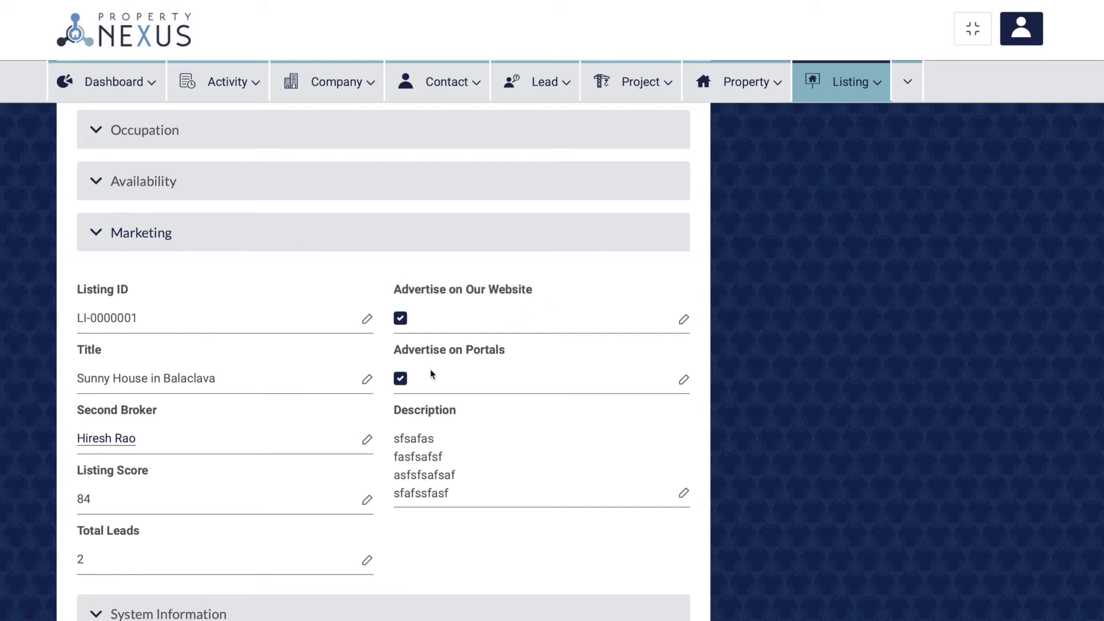
pyautogui.moveTo(395, 349); pyautogui.dragTo(510, 355)
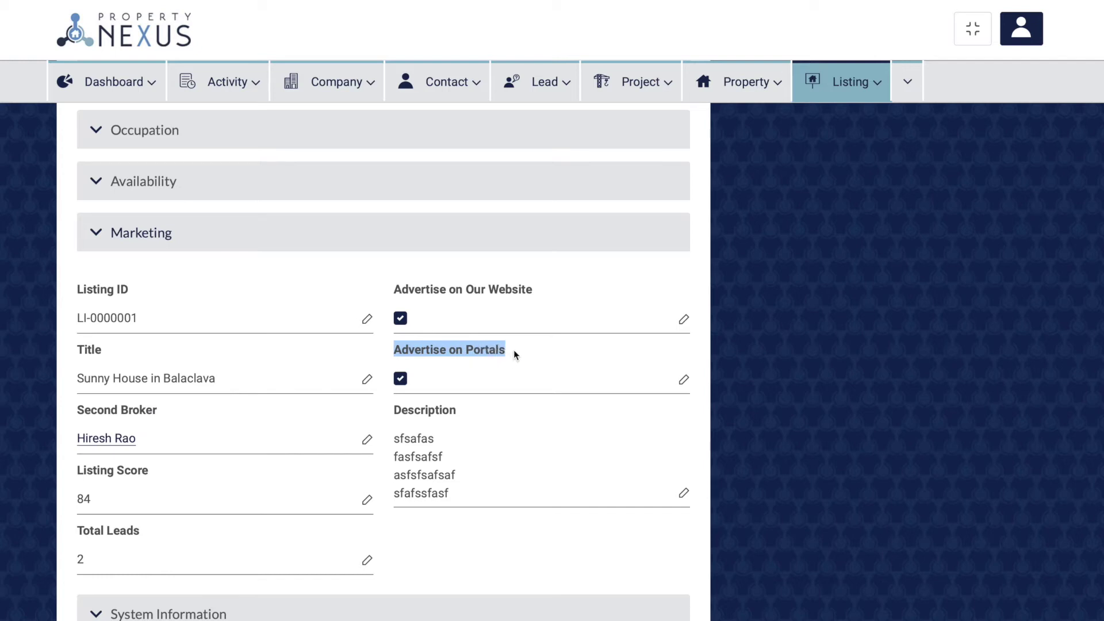
pyautogui.click(514, 351)
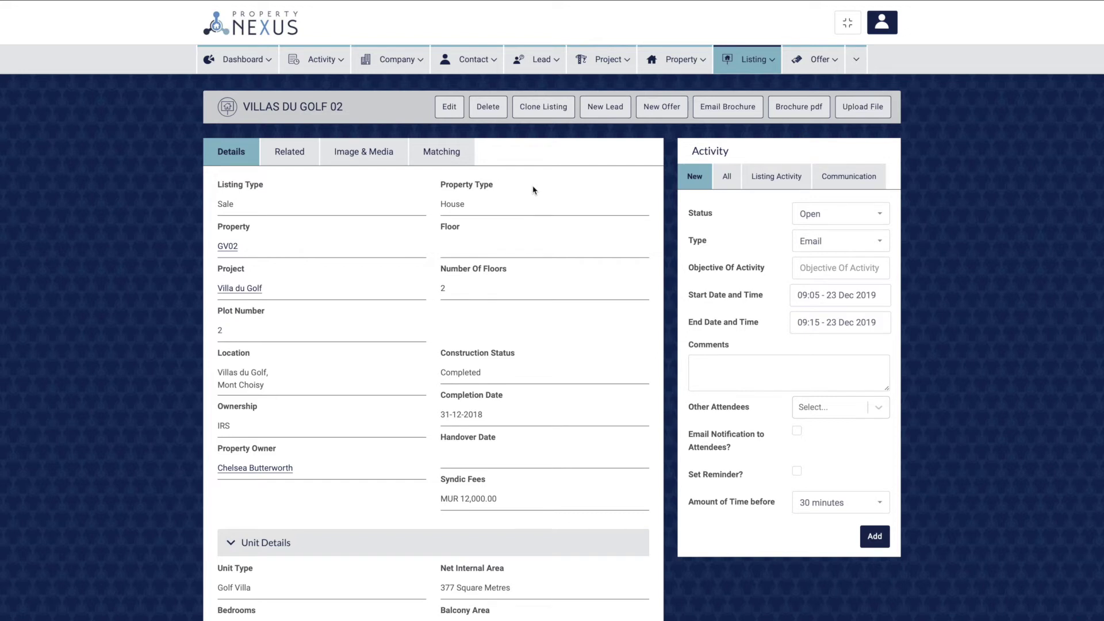
# Review the Villas du Golf 02 listing's details and its image categories, including Floor Plans.
pyautogui.scroll(-15, 533, 191)
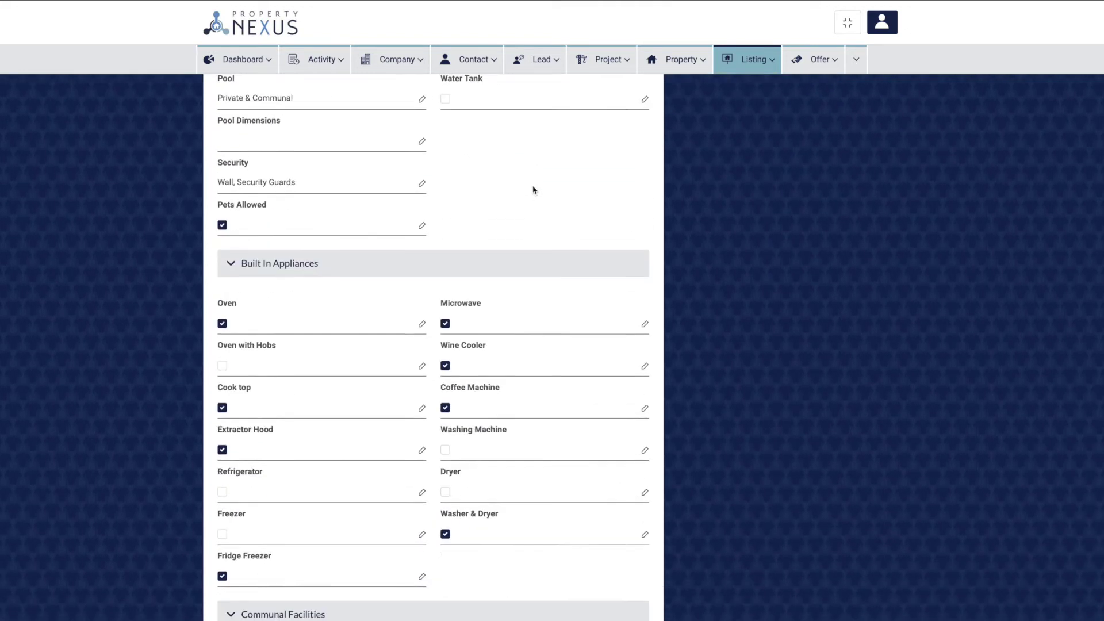
pyautogui.scroll(-15, 533, 190)
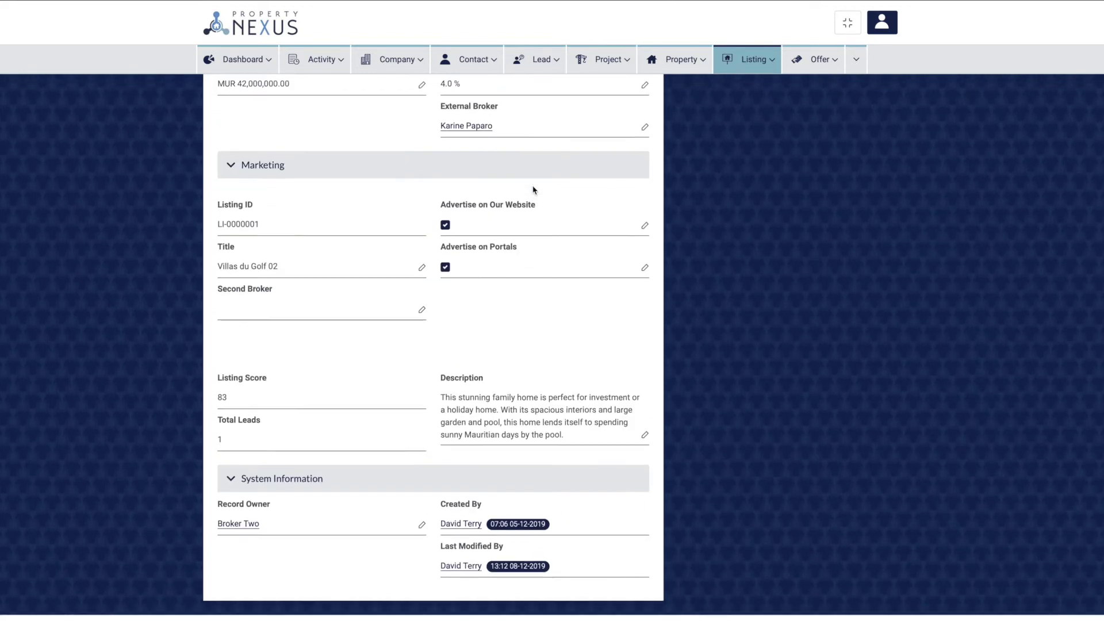
pyautogui.scroll(-2, 532, 190)
pyautogui.scroll(20, 533, 190)
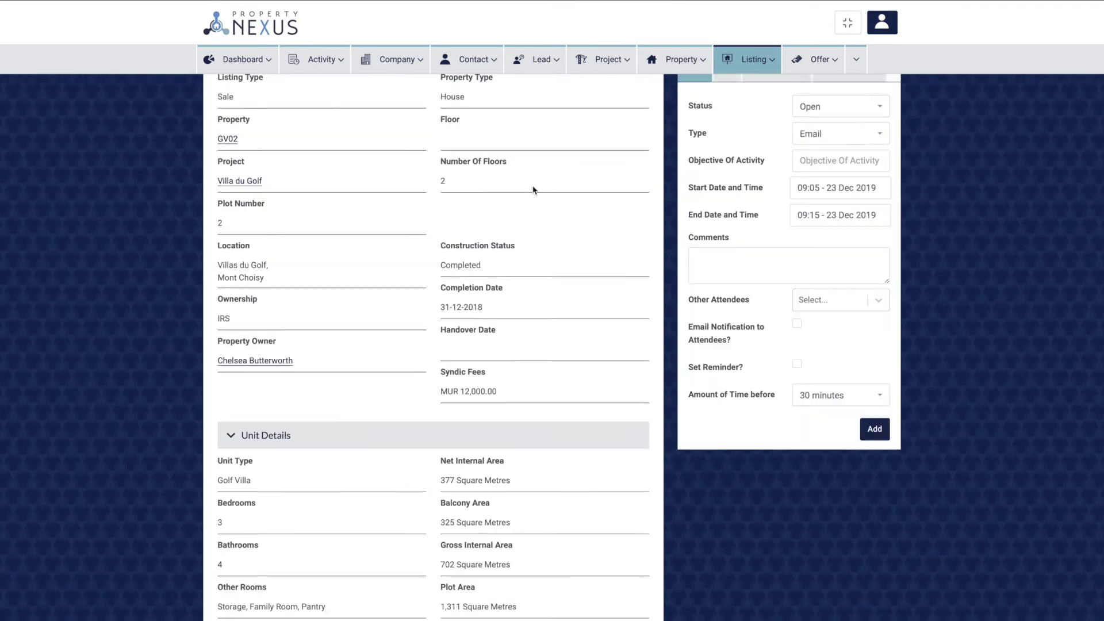
pyautogui.click(344, 157)
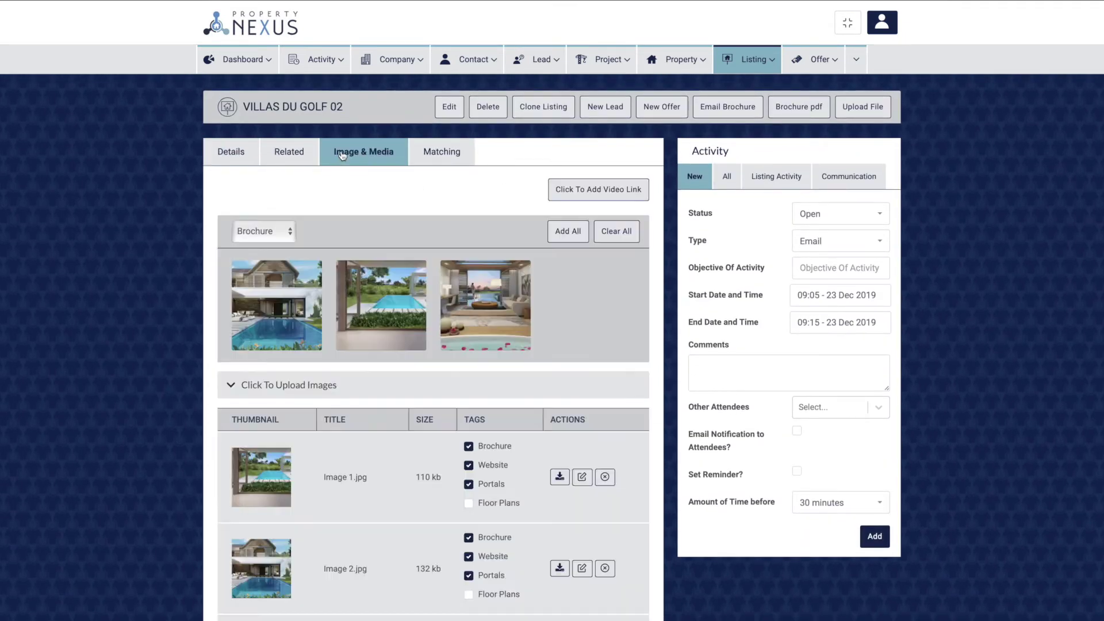
pyautogui.click(261, 233)
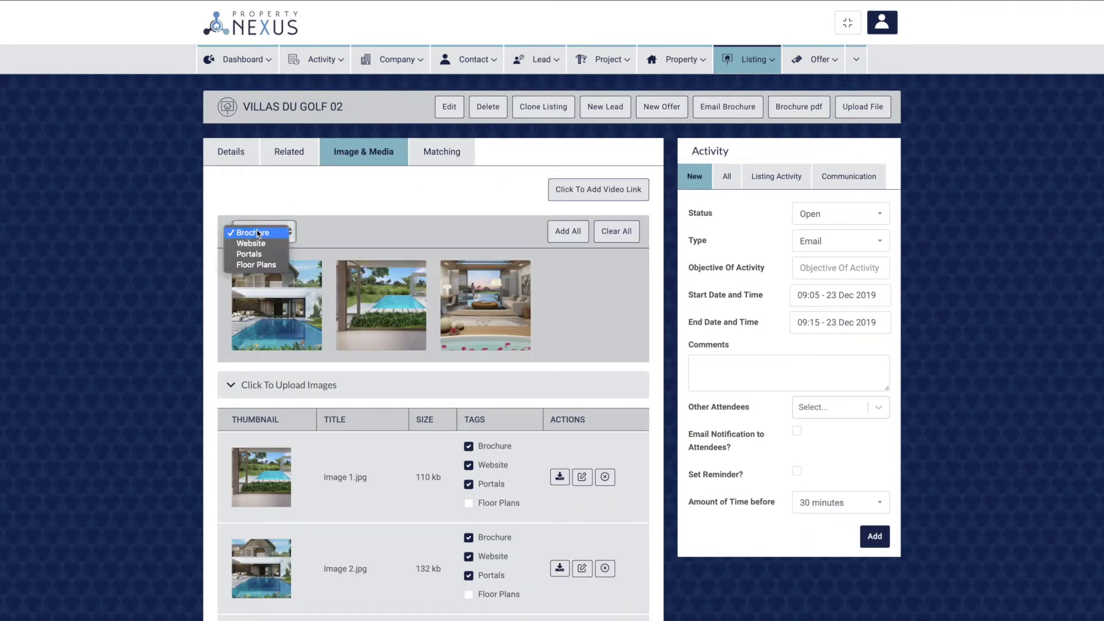
pyautogui.click(249, 268)
# Return to the Villas du Golf 02 listing's details and highlight the Listing Score label in its Marketing section.
pyautogui.click(232, 154)
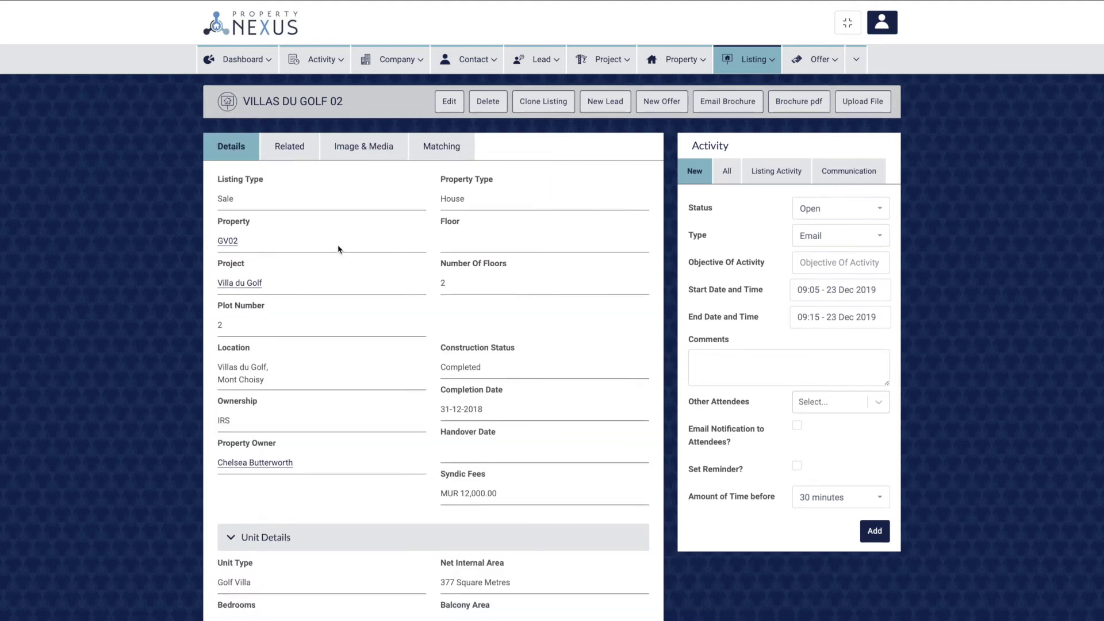
pyautogui.scroll(-20, 338, 247)
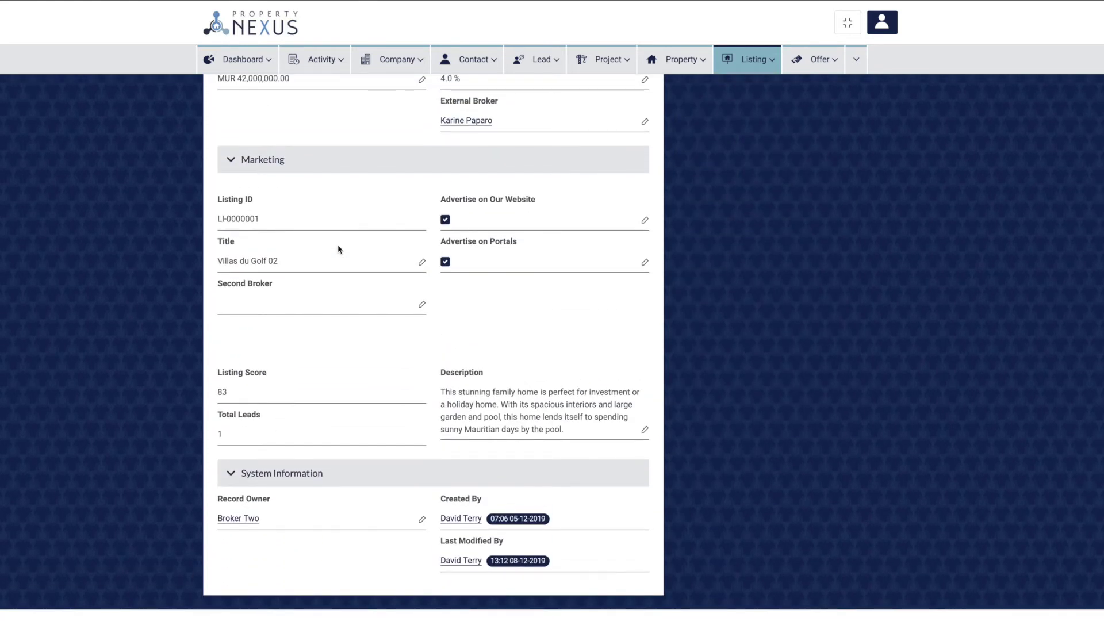
pyautogui.moveTo(214, 373); pyautogui.dragTo(273, 378)
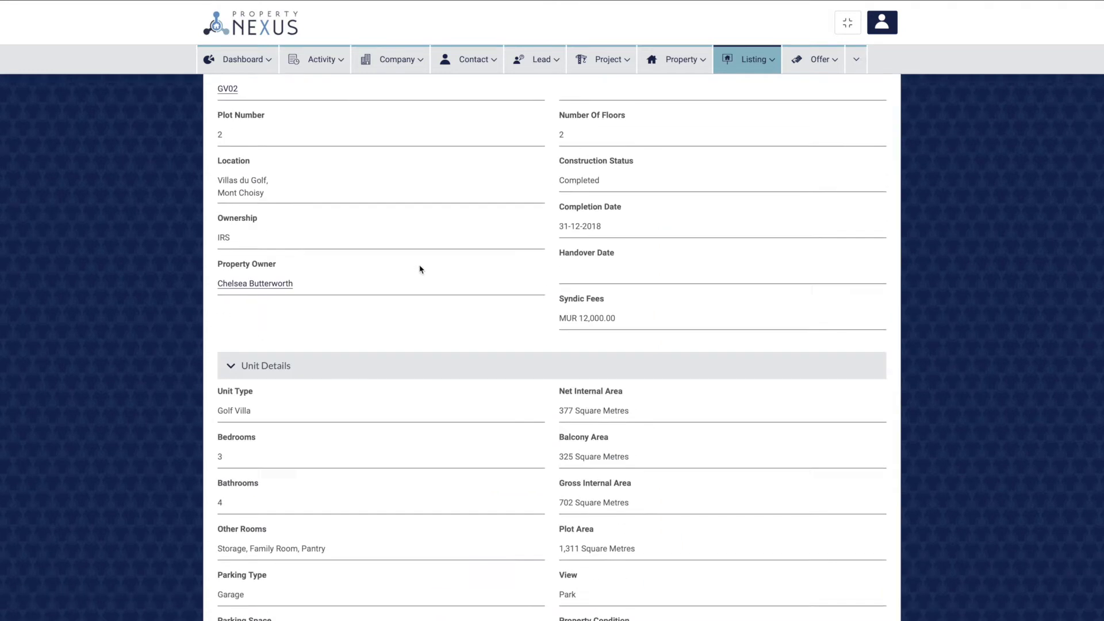
# Set the Villas du Golf 02 listing's status to Active and enable advertising on the company website and on portals.
pyautogui.scroll(-12, 419, 269)
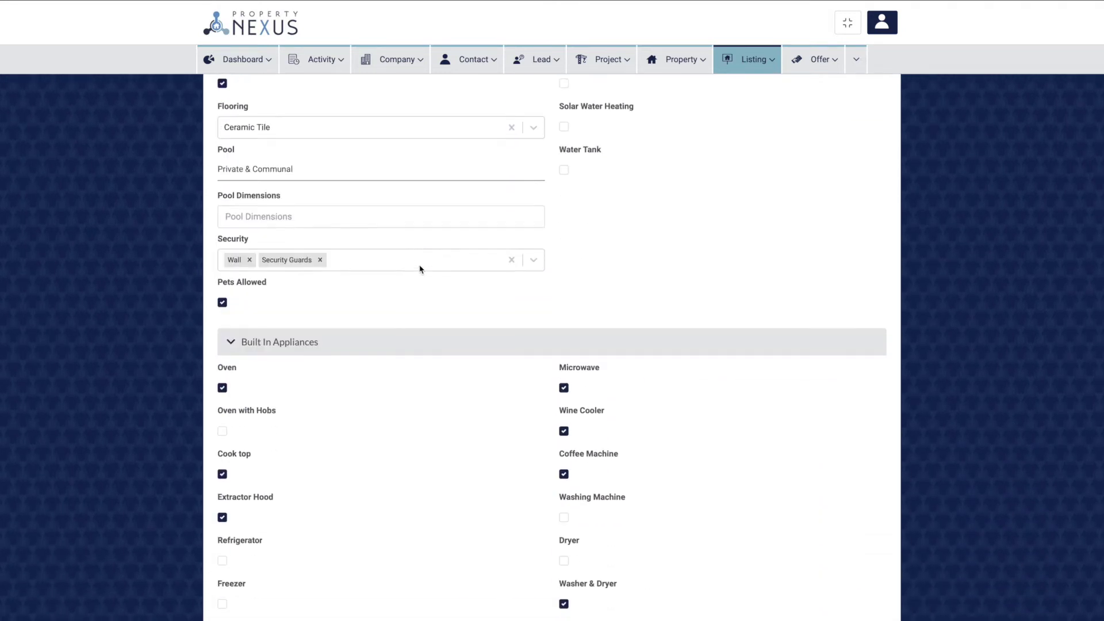
pyautogui.scroll(-15, 419, 268)
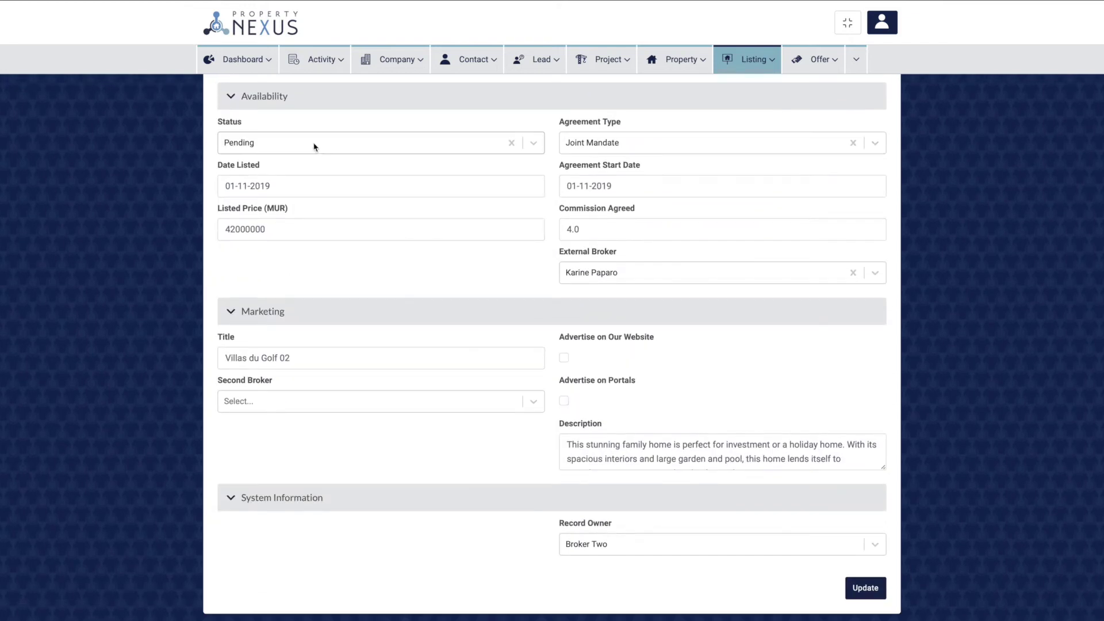
pyautogui.click(315, 148)
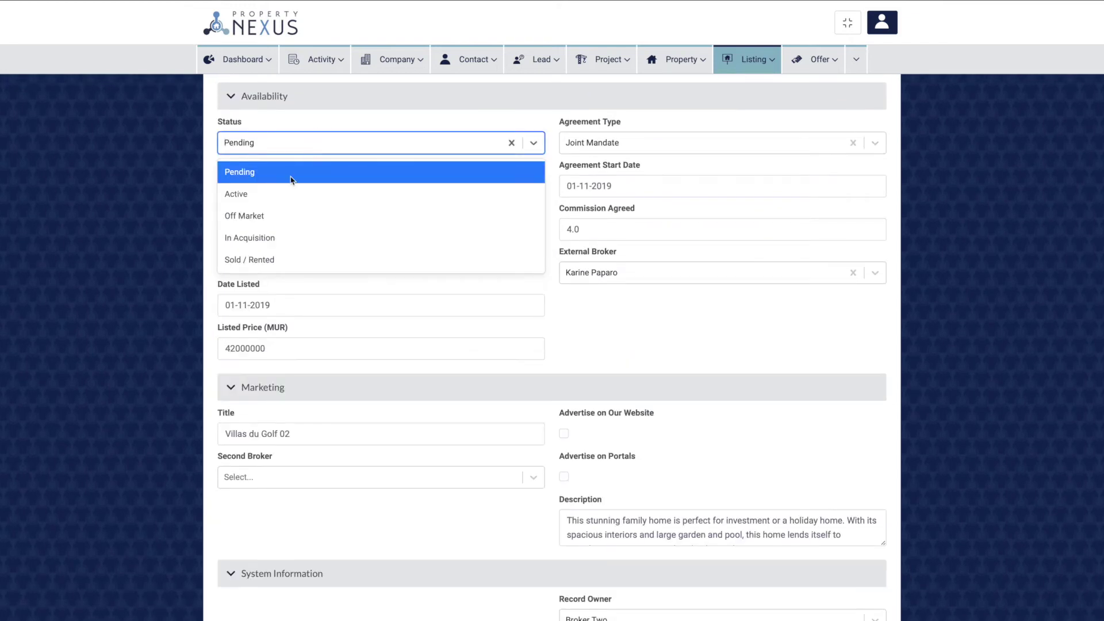
pyautogui.click(288, 193)
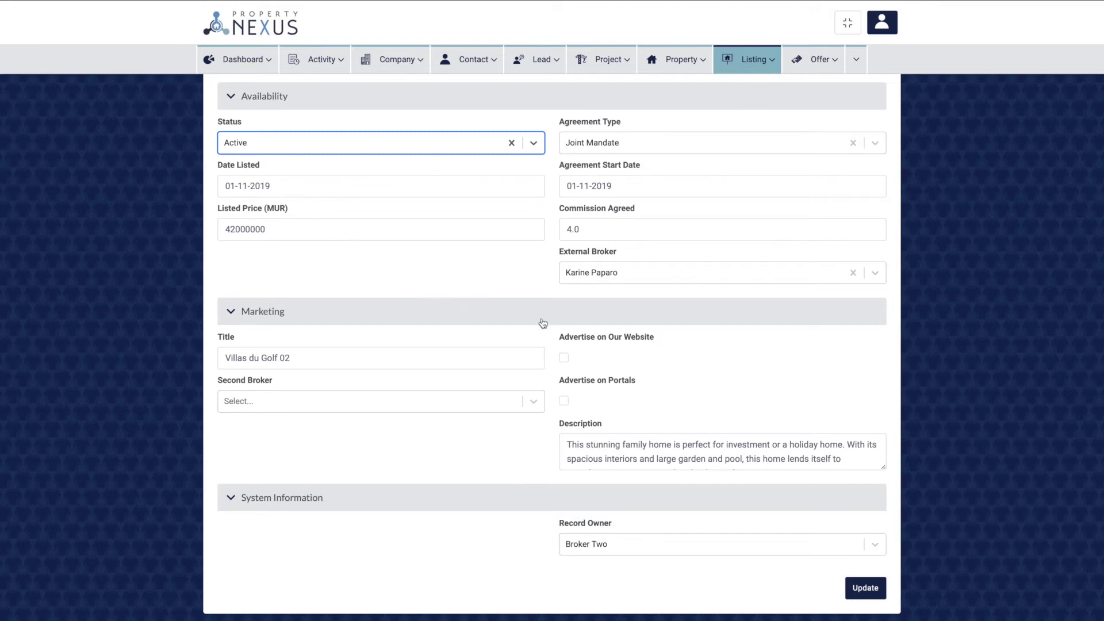
pyautogui.click(564, 357)
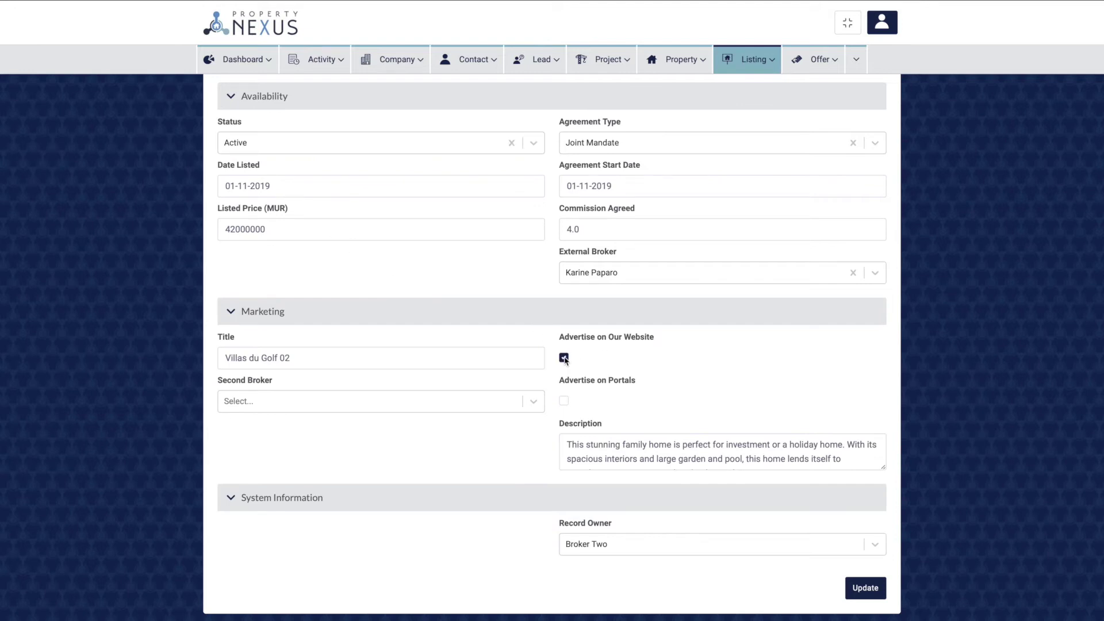
pyautogui.click(564, 401)
# Set the Villas du Golf 02 listing's status to Off Market and disable advertising on the company website and portals.
pyautogui.click(369, 142)
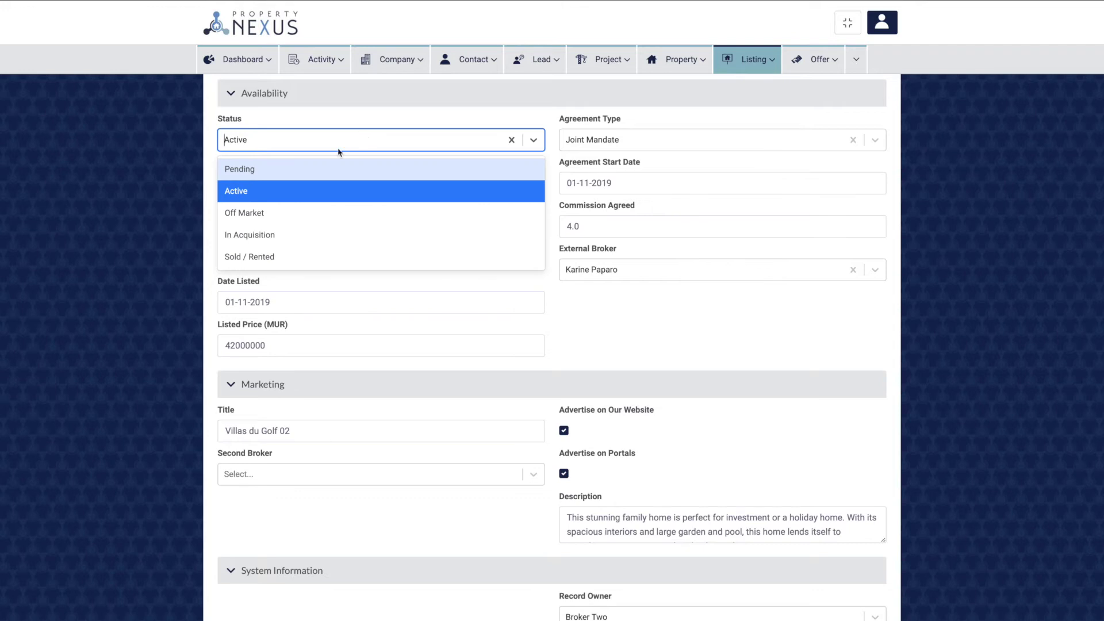
pyautogui.click(272, 216)
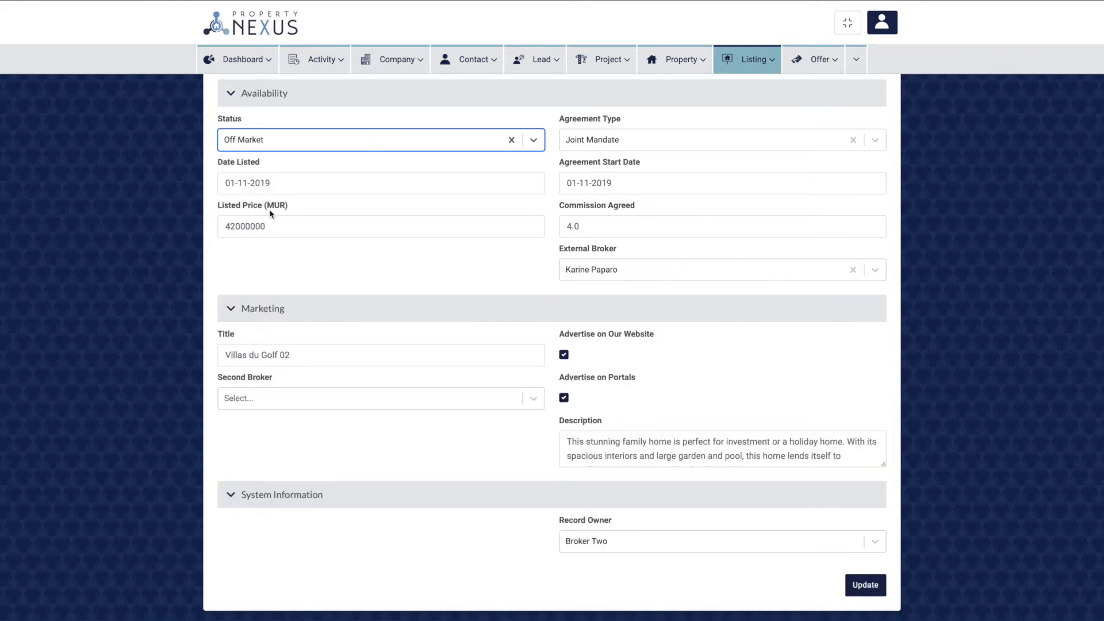
pyautogui.click(563, 354)
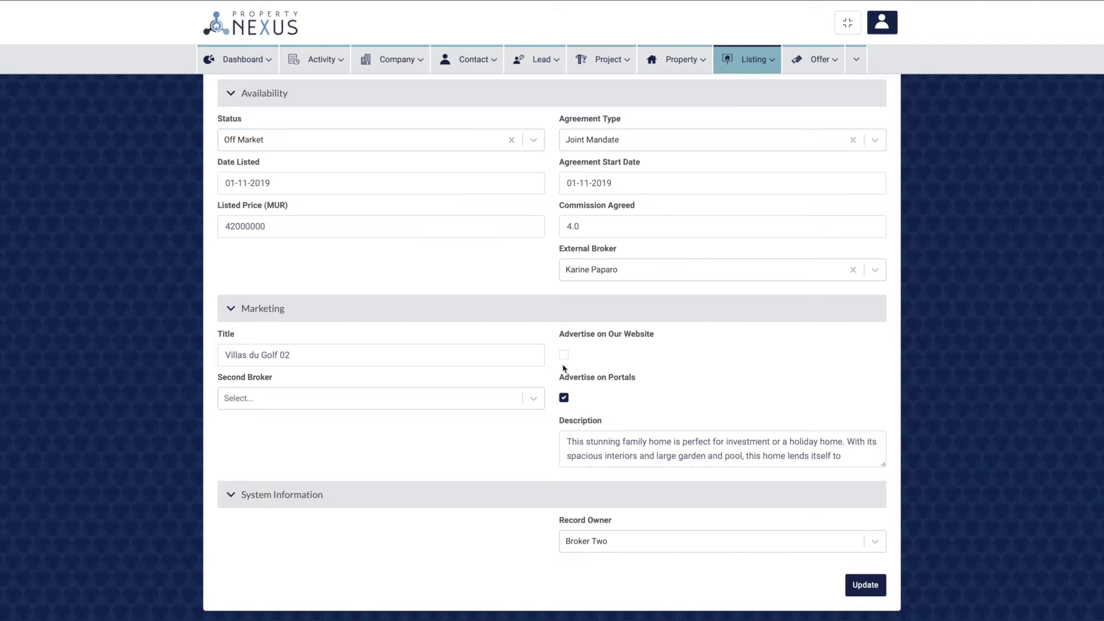
pyautogui.click(563, 398)
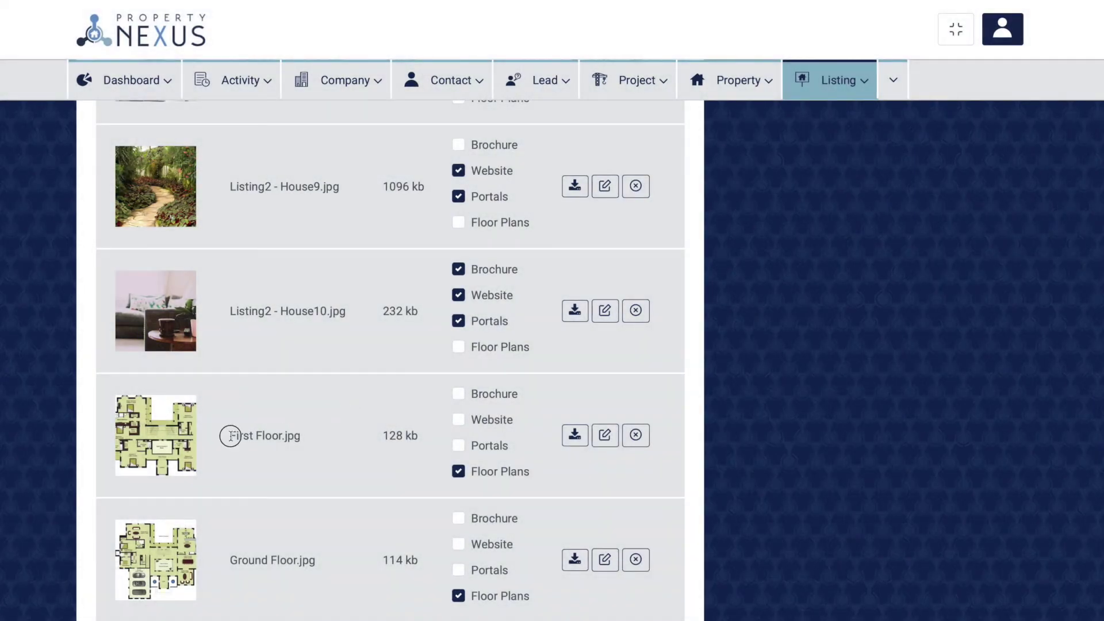
# Highlight the First Floor.jpg and Ground Floor.jpg titles in the Sunny House in Balaclava listing's image table.
pyautogui.moveTo(226, 436); pyautogui.dragTo(305, 439)
pyautogui.click(305, 437)
pyautogui.moveTo(244, 561); pyautogui.dragTo(318, 561)
pyautogui.click(319, 561)
# Open the Sunny House in Balaclava listing's PDF brochure and page through it to the first floor plan.
pyautogui.scroll(20, 319, 561)
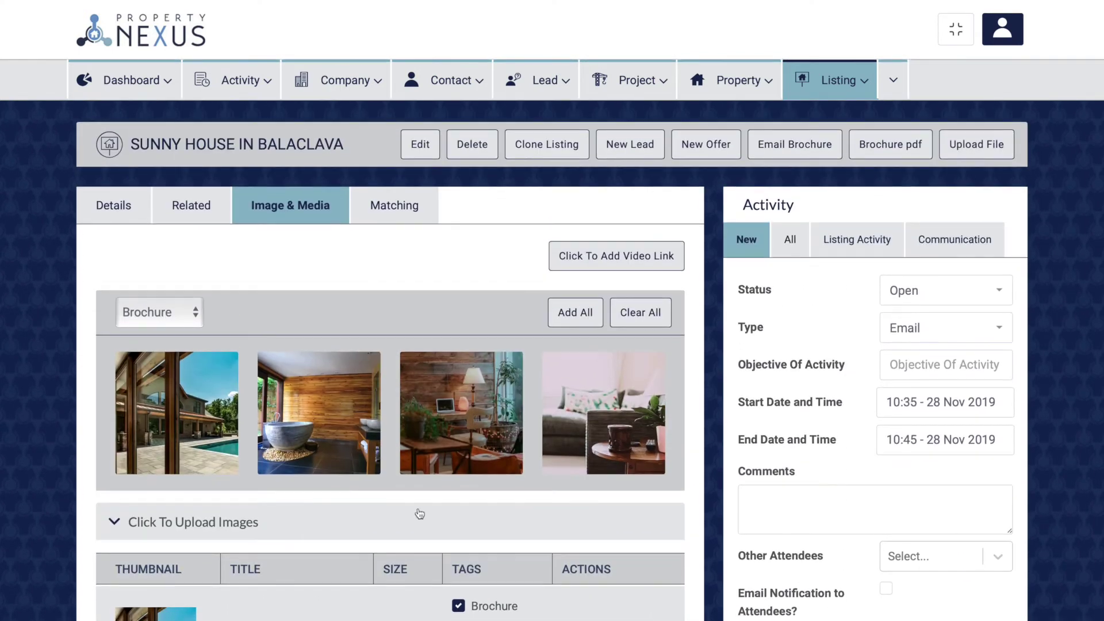
pyautogui.click(879, 152)
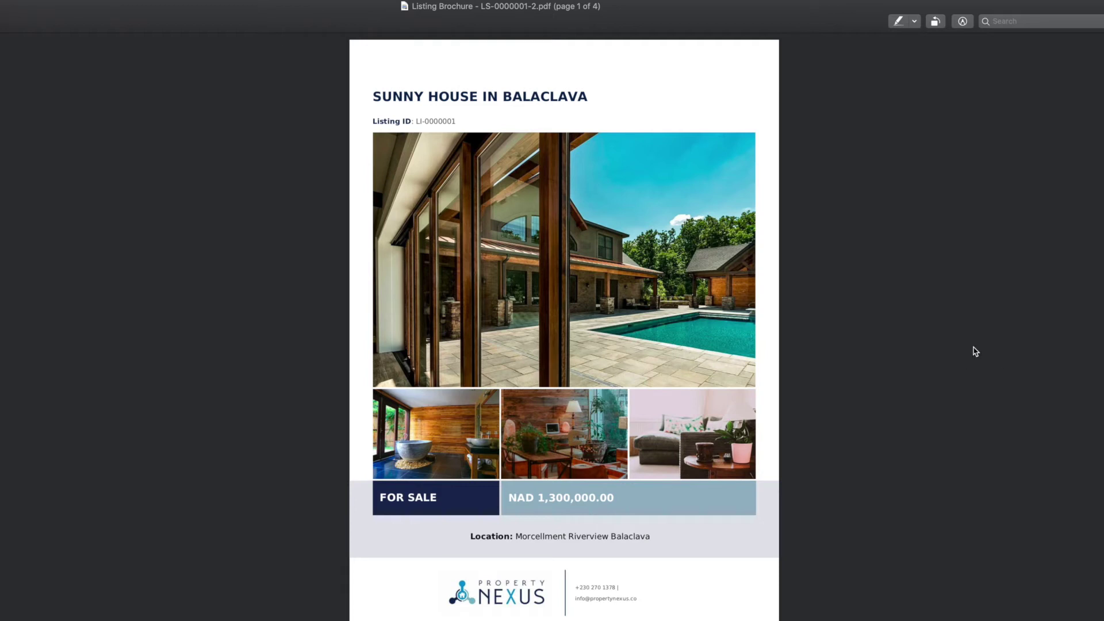
pyautogui.press('Down')
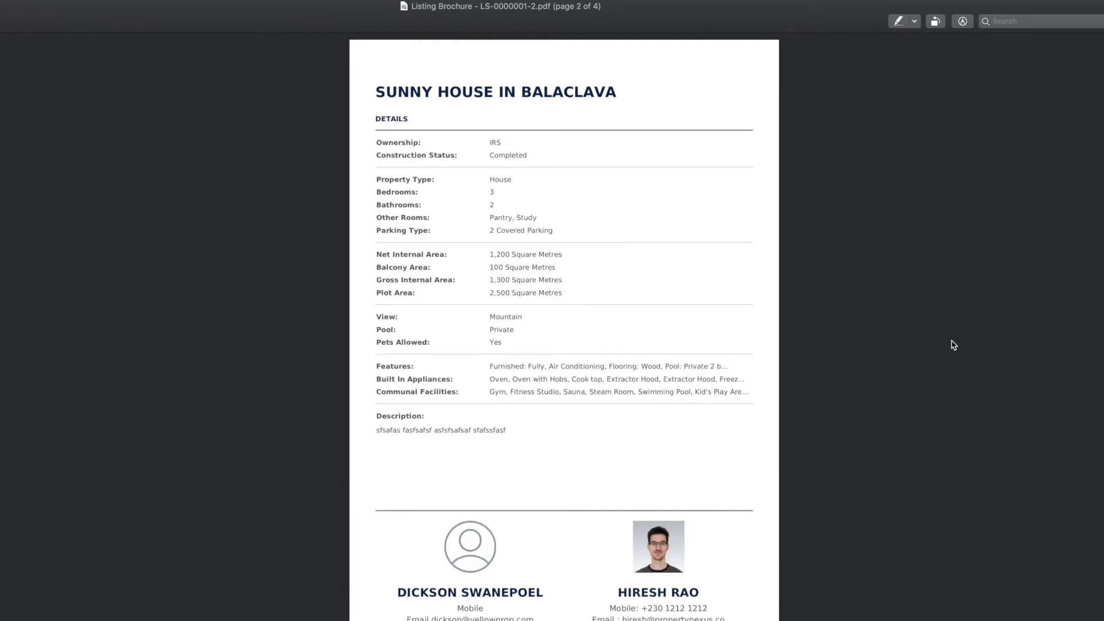
pyautogui.press('Down')
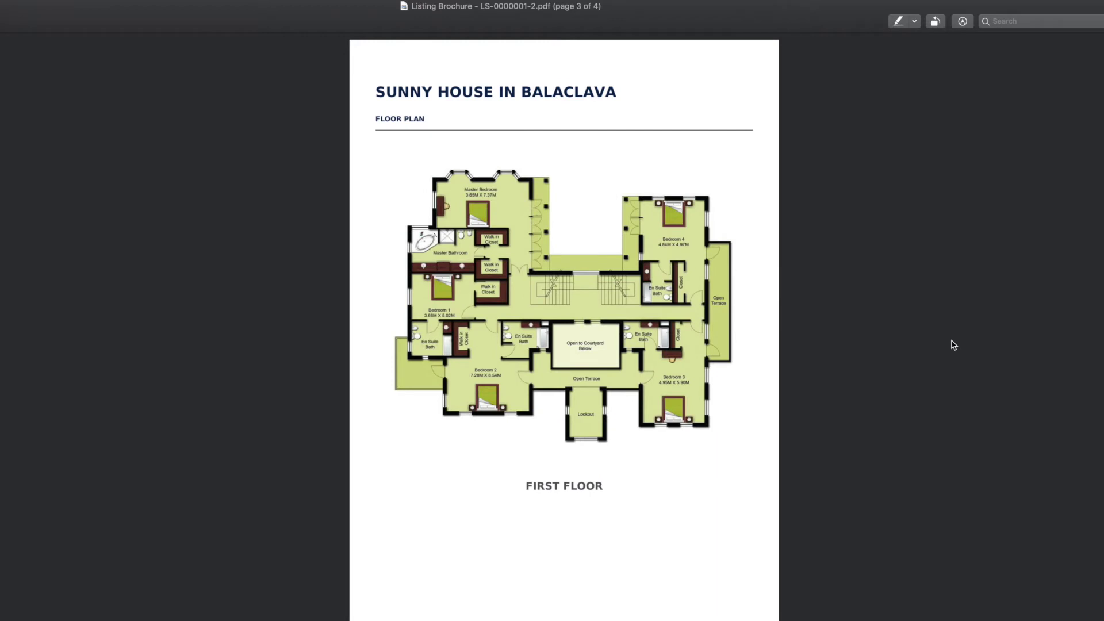
# Highlight the First Floor and Ground Floor titles beneath the floor plans in the PDF brochure.
pyautogui.moveTo(526, 486); pyautogui.dragTo(608, 486)
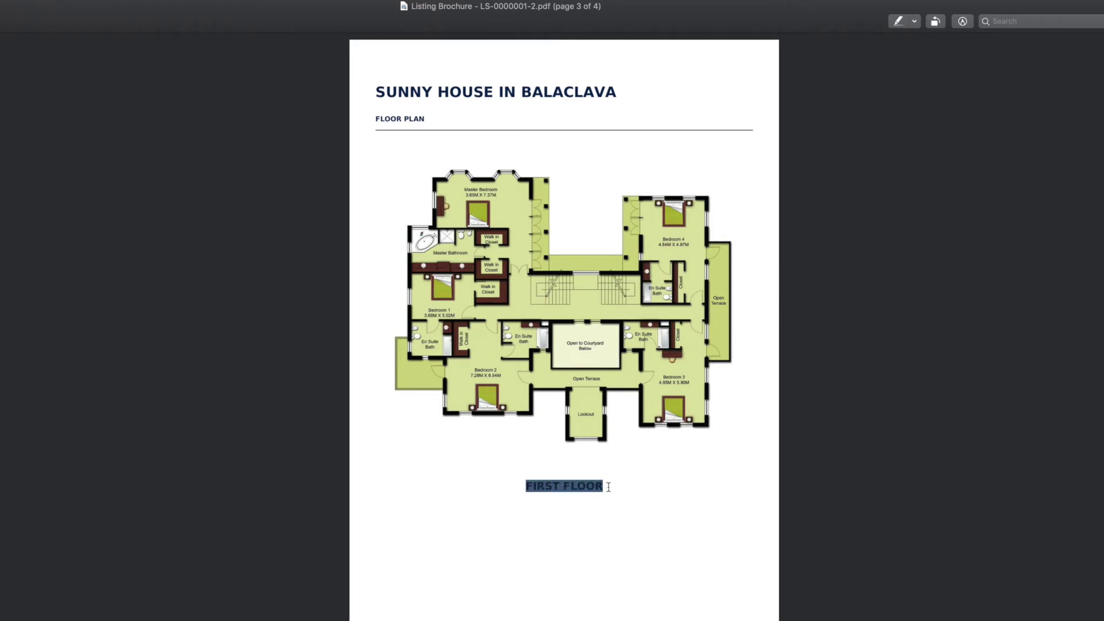
pyautogui.click(608, 487)
pyautogui.press('Down')
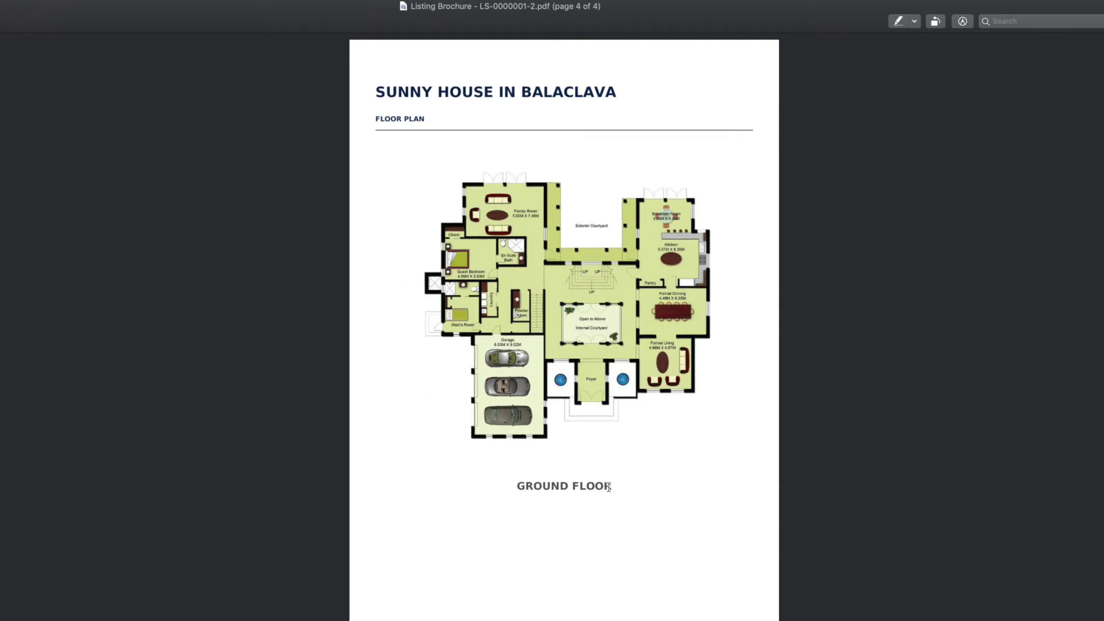
pyautogui.moveTo(515, 487); pyautogui.dragTo(619, 487)
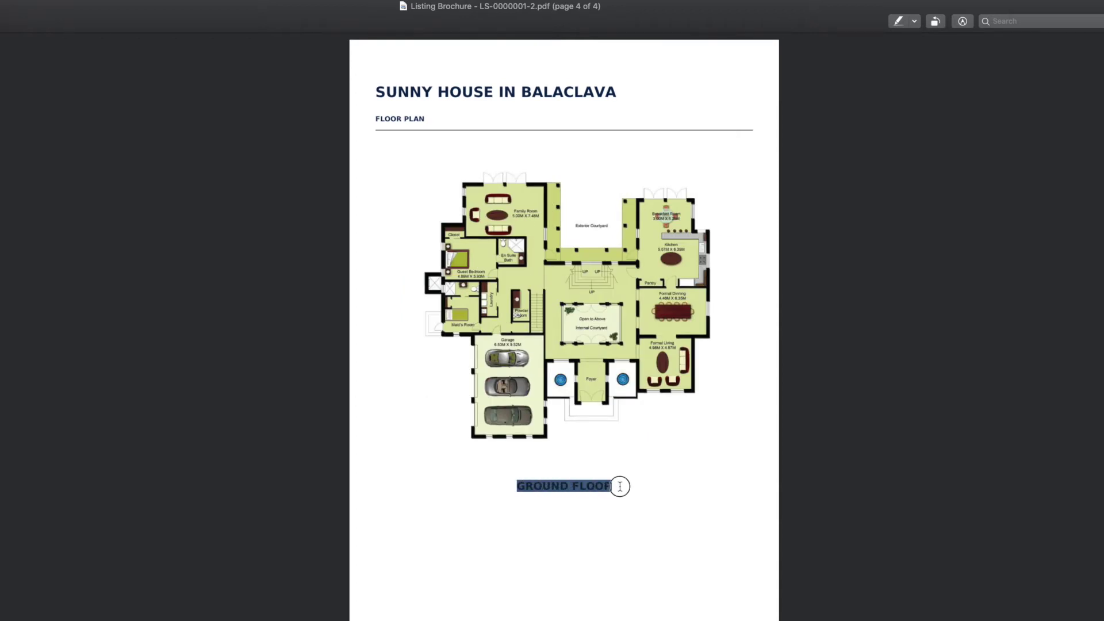
pyautogui.click(620, 486)
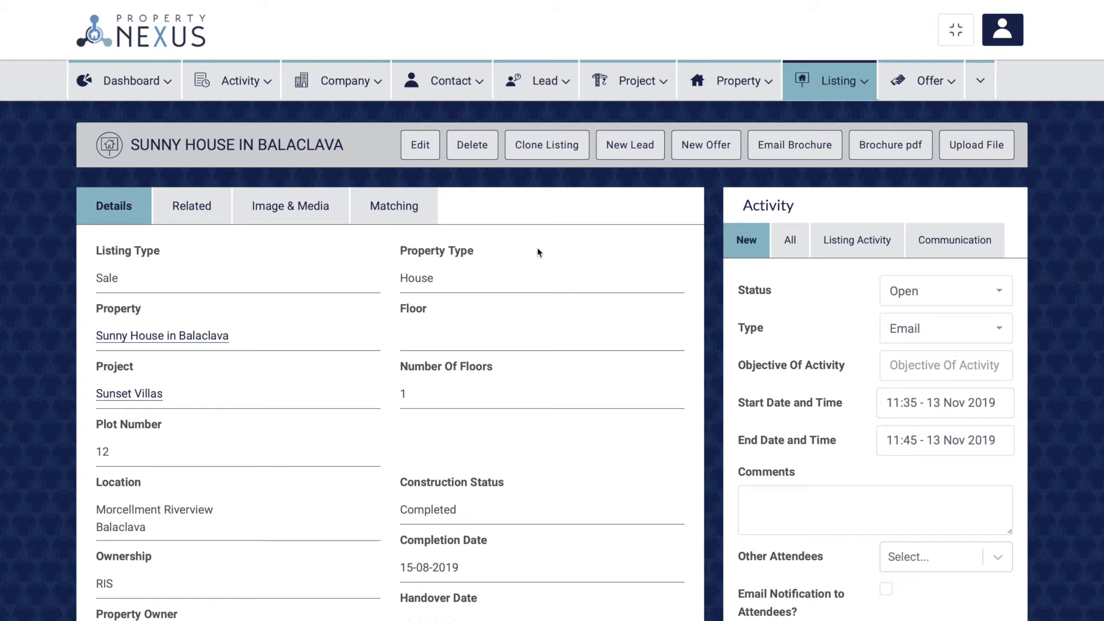
# Upload all plan and house images from the Listing 2 - House folder to the Sunny House in Balaclava listing.
pyautogui.click(263, 207)
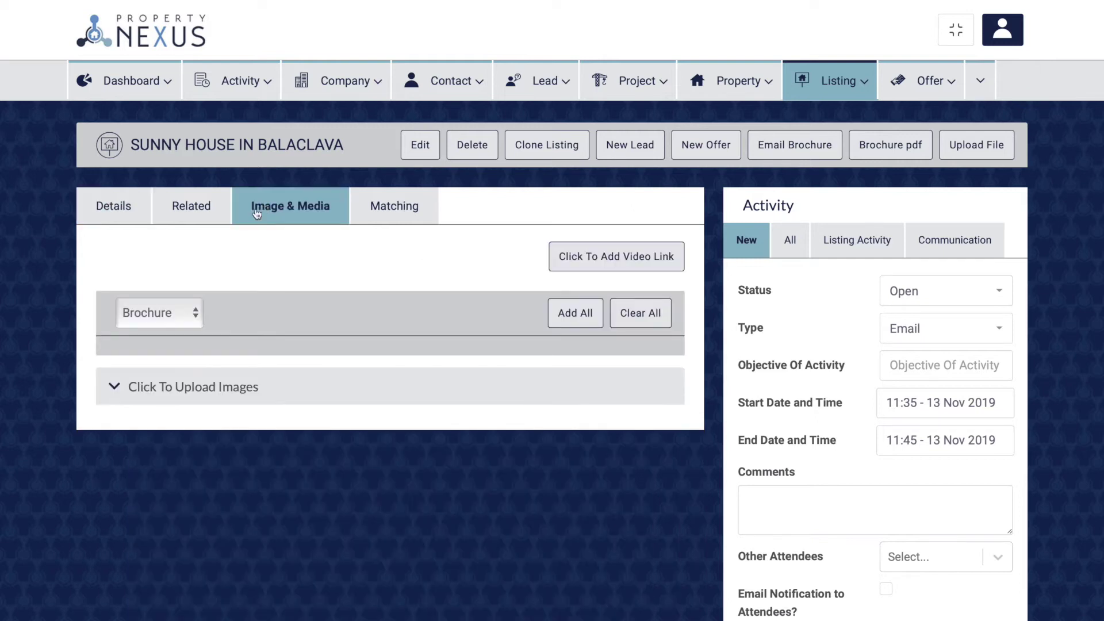
pyautogui.click(284, 391)
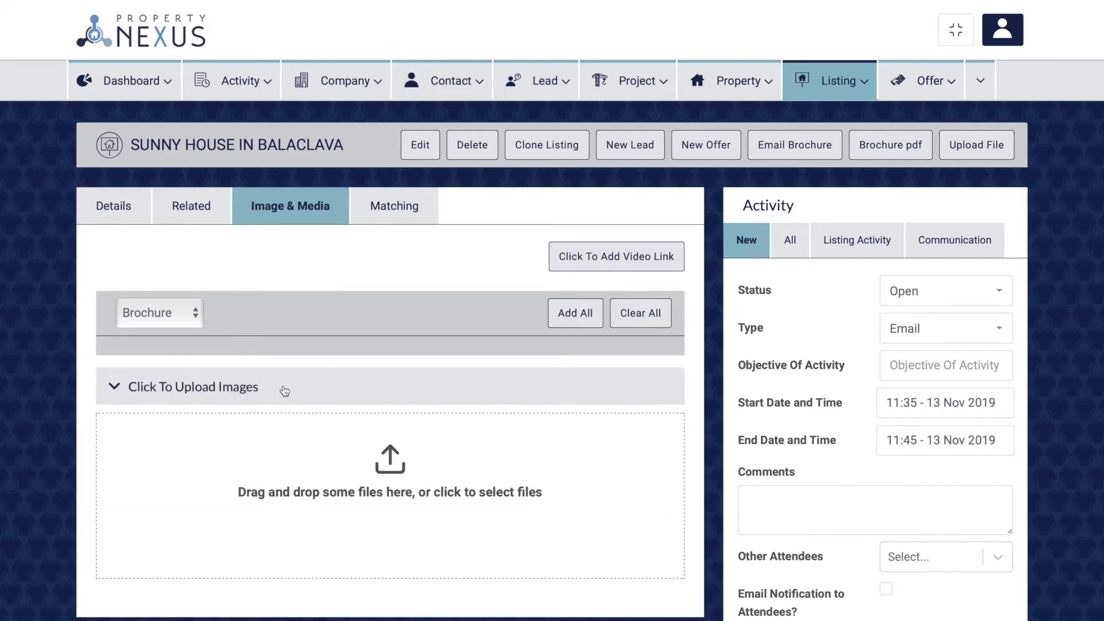
pyautogui.click(382, 457)
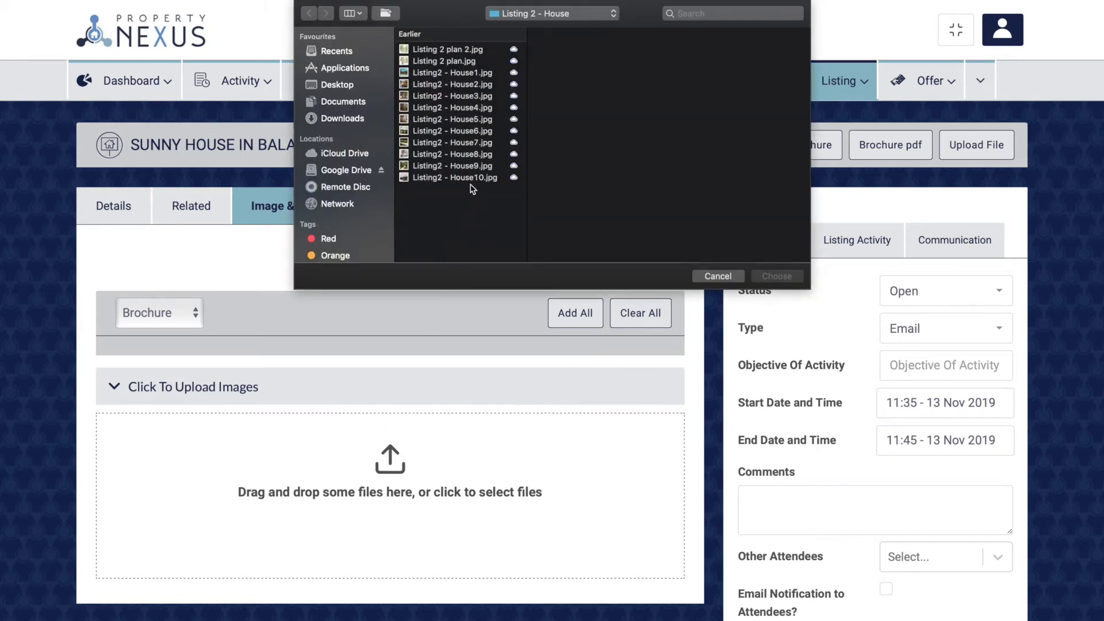
pyautogui.moveTo(473, 191); pyautogui.dragTo(435, 51)
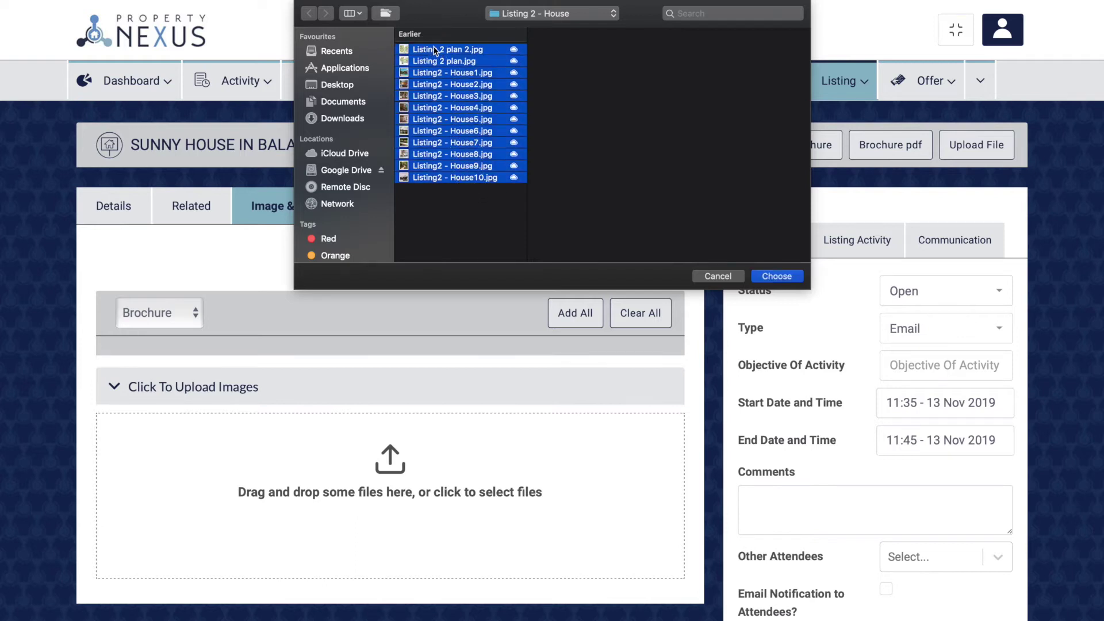
pyautogui.click(779, 278)
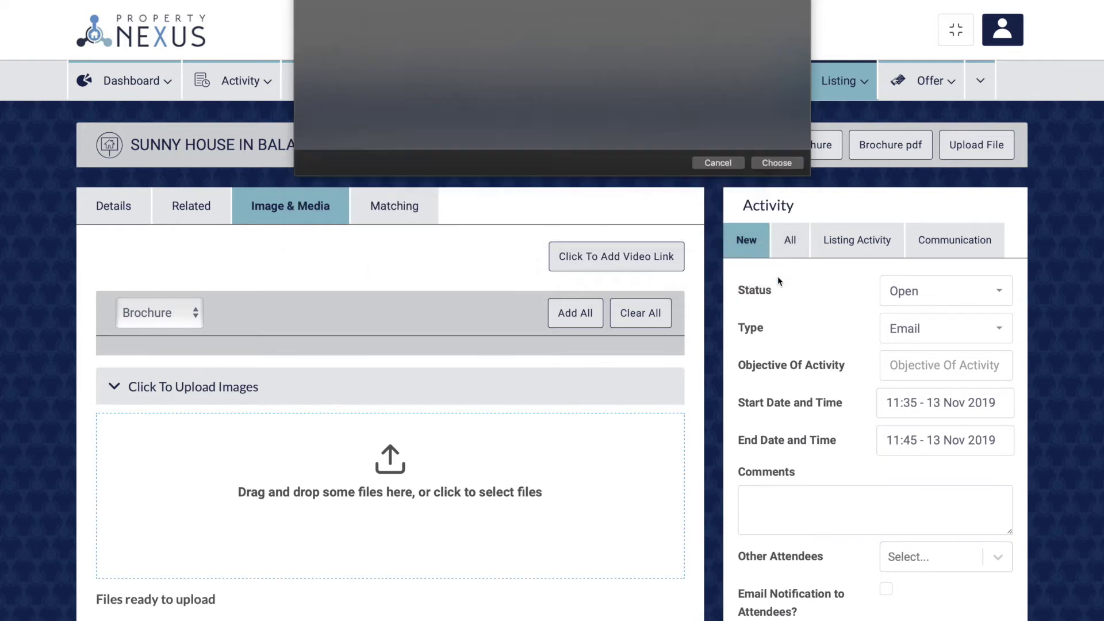
pyautogui.scroll(-7, 332, 442)
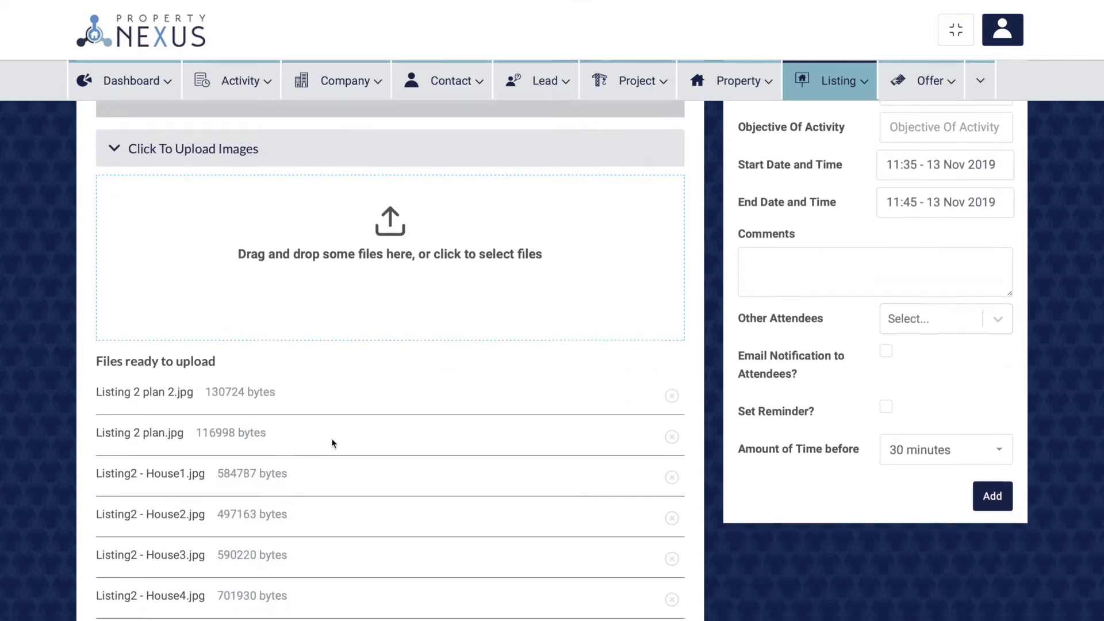
pyautogui.click(390, 594)
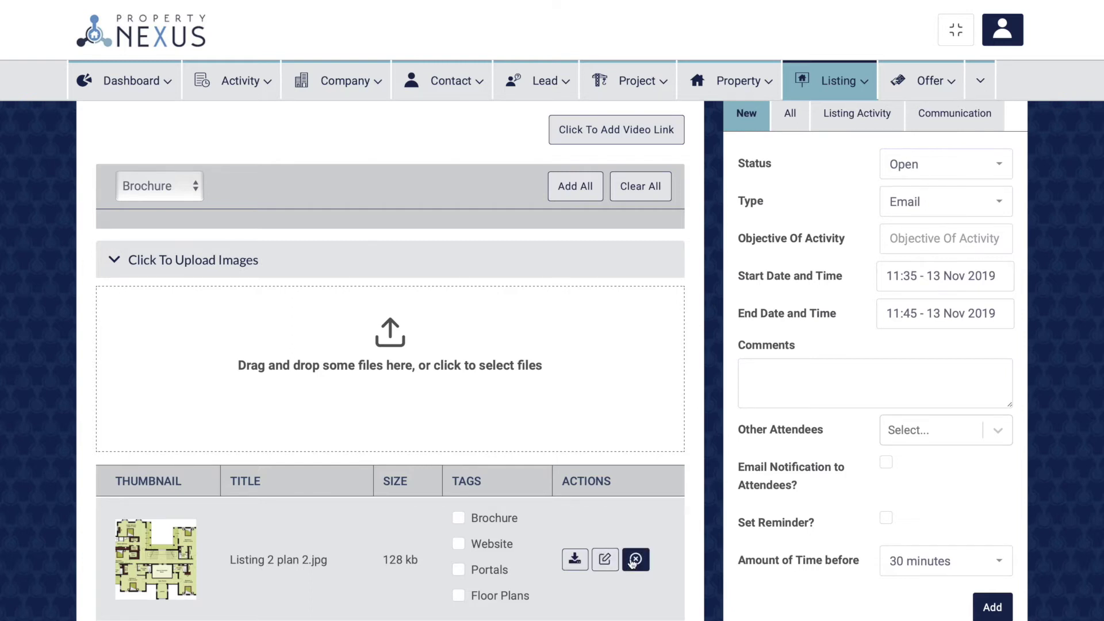
# Rename the uploaded image Listing 2 plan 2.jpg as Ground Floor and check it in the image table.
pyautogui.click(606, 559)
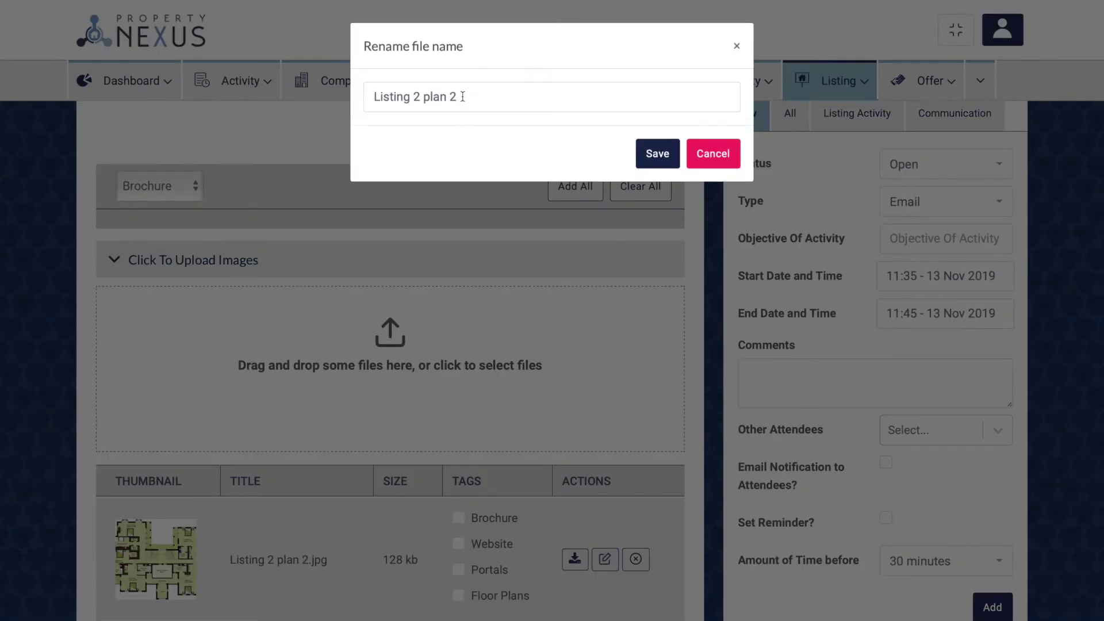
pyautogui.moveTo(460, 98); pyautogui.dragTo(363, 90)
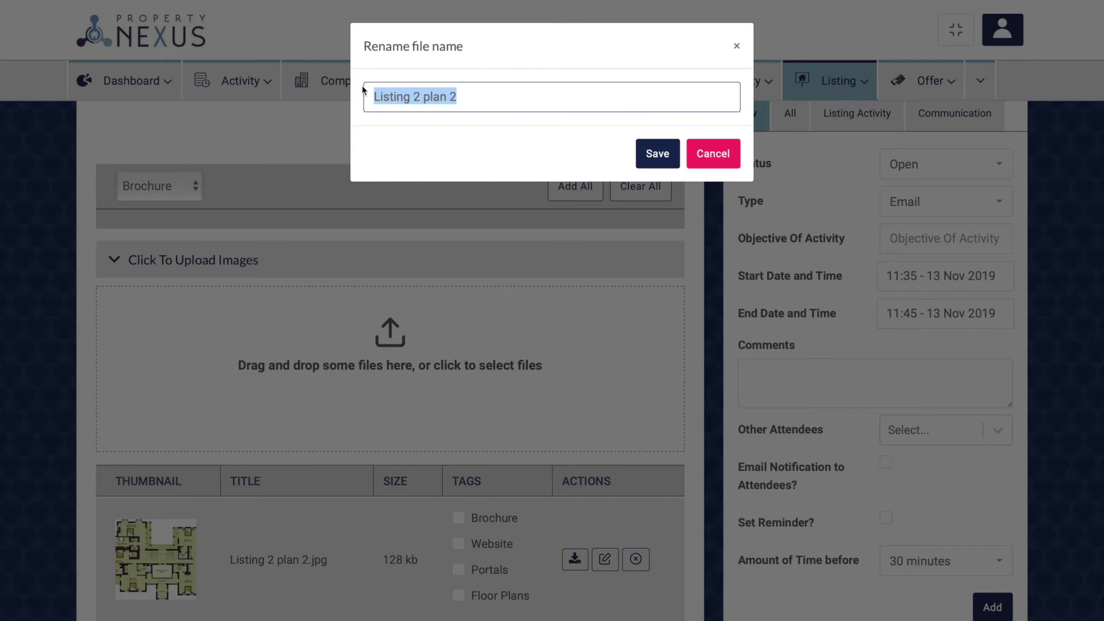
pyautogui.write('Groun')
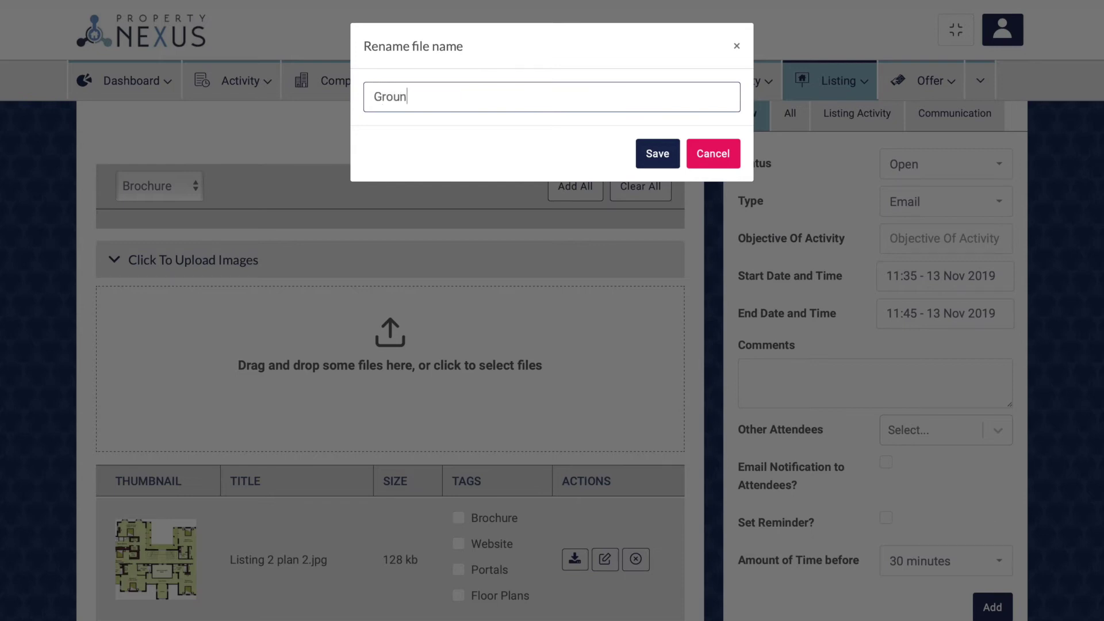
pyautogui.write('d Floor')
pyautogui.click(650, 151)
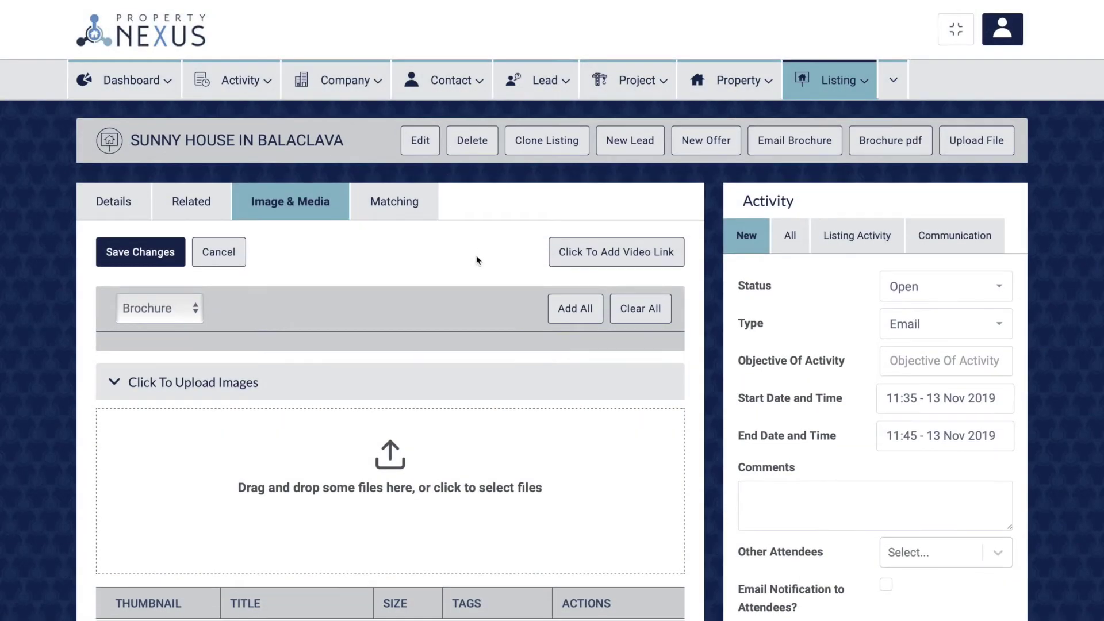
pyautogui.scroll(-3, 476, 260)
pyautogui.scroll(-2, 476, 260)
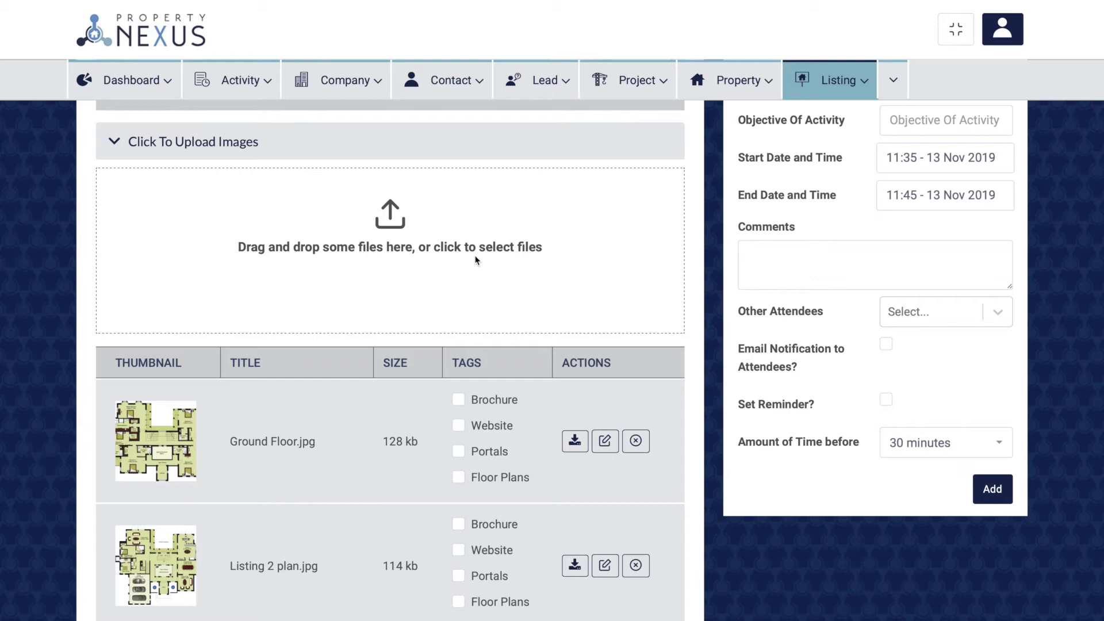
# Tag Ground Floor.jpg for Brochure, Website, Portals and Floor Plans.
pyautogui.click(458, 398)
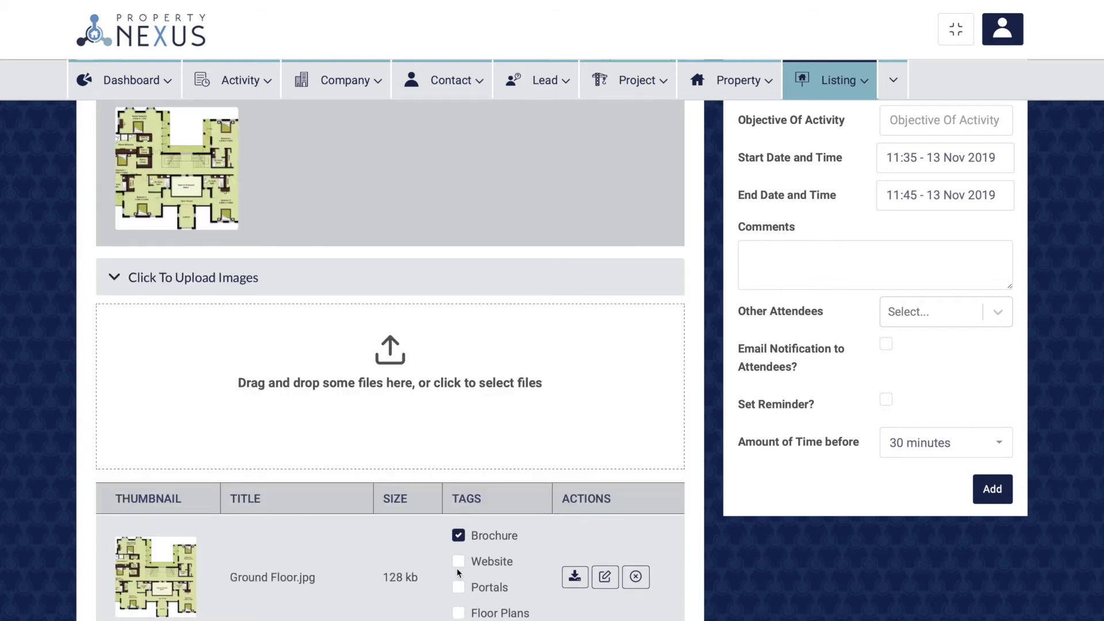
pyautogui.click(458, 587)
pyautogui.click(458, 612)
# Add all listing images to the Brochure set and switch the image display to the Website set.
pyautogui.scroll(5, 477, 575)
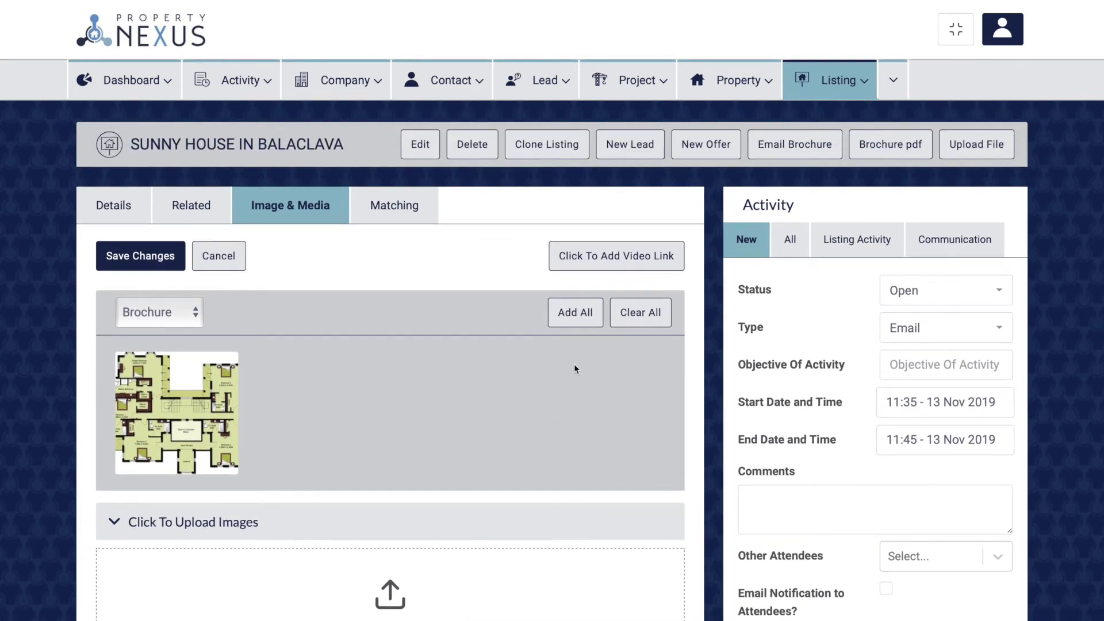
pyautogui.click(575, 314)
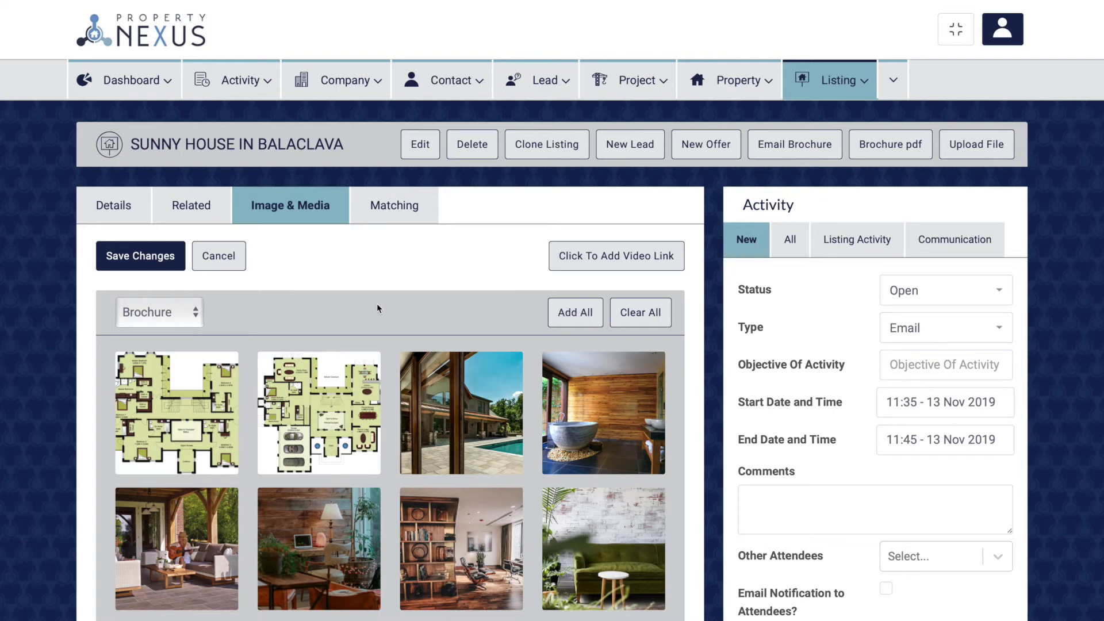
pyautogui.click(183, 312)
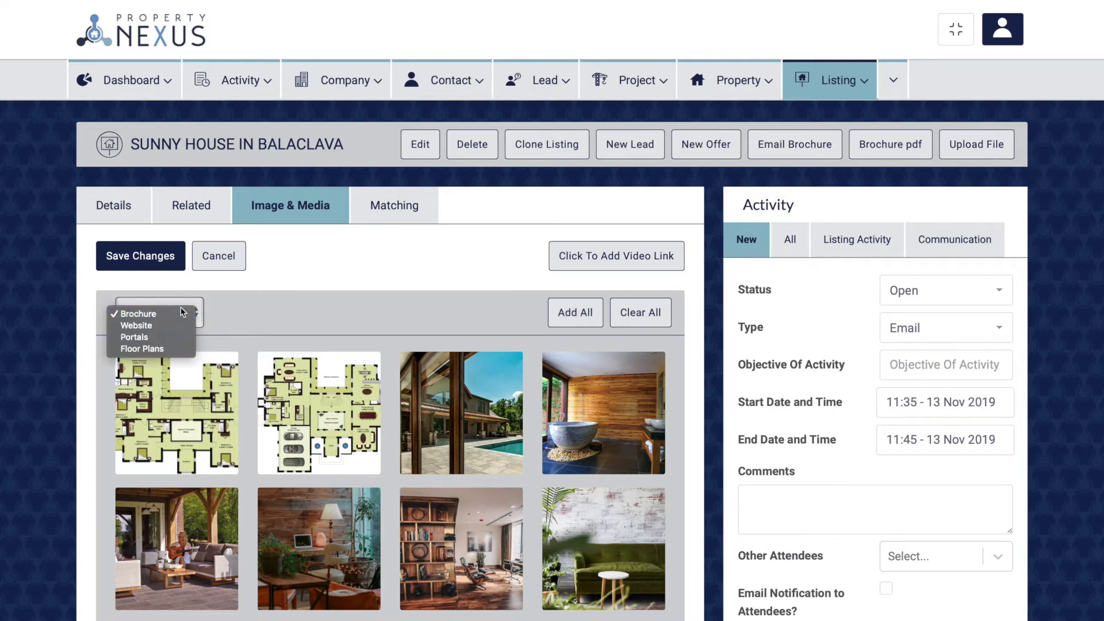
pyautogui.click(175, 323)
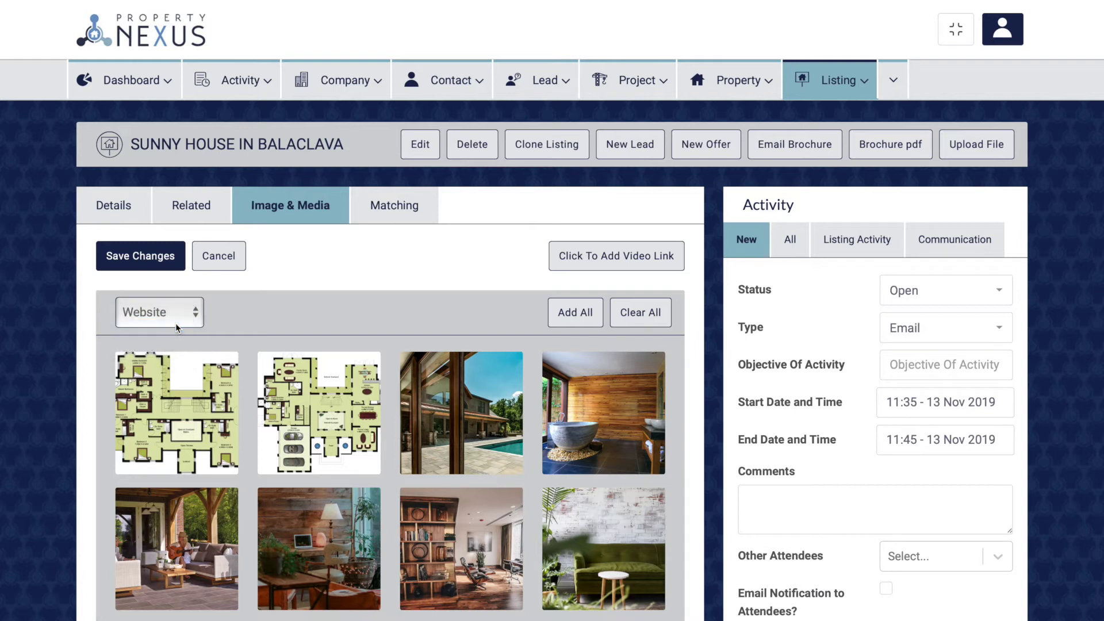
# Remove the Brochure, Website, Portals and Floor Plans tags from Ground Floor.jpg.
pyautogui.scroll(-5, 175, 323)
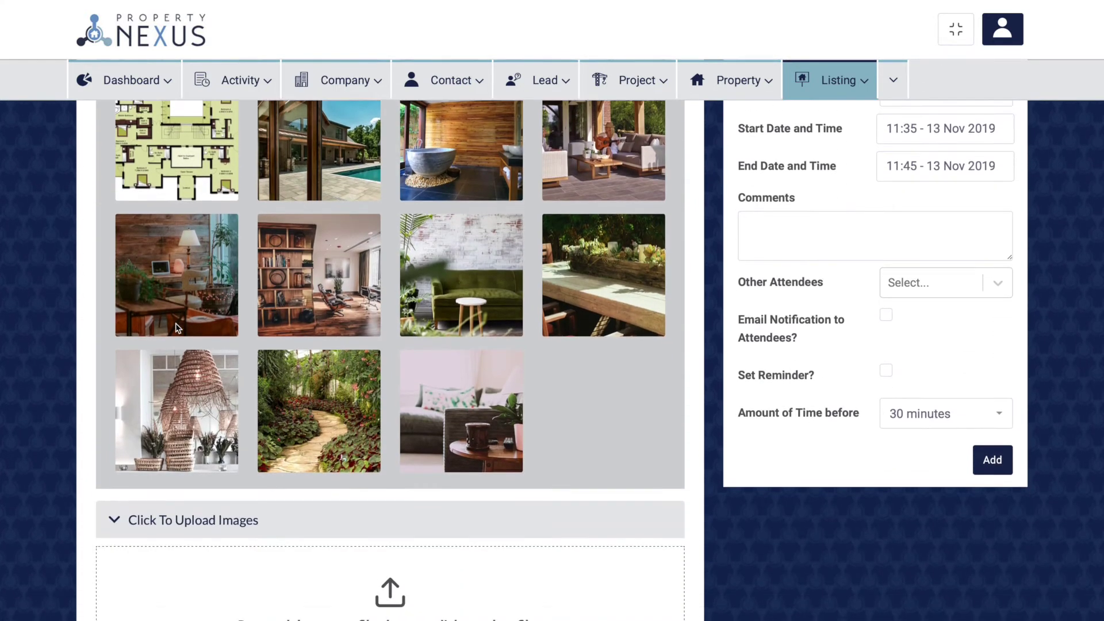
pyautogui.scroll(-6, 177, 327)
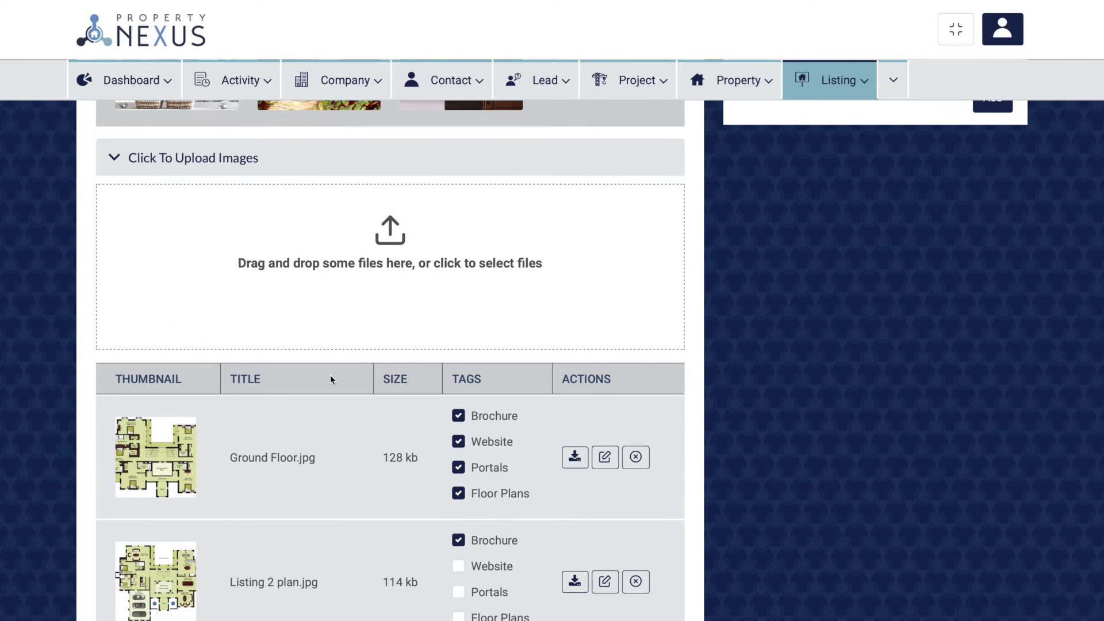
pyautogui.click(458, 415)
pyautogui.click(459, 442)
pyautogui.click(463, 469)
pyautogui.click(460, 492)
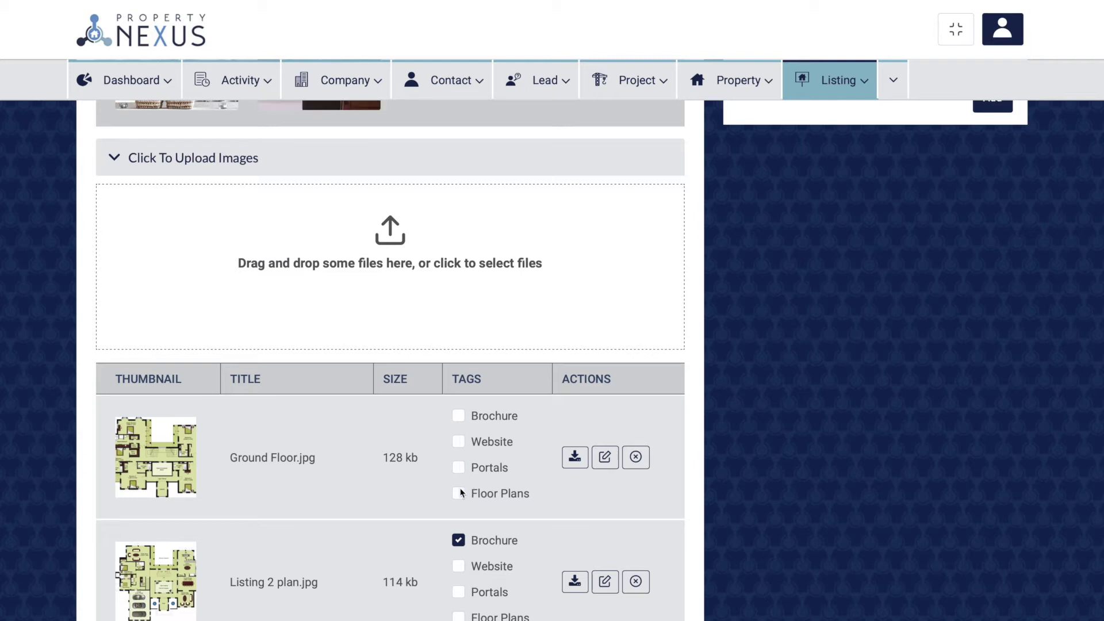
# Clear the Website image set and refill it with all of the listing's images.
pyautogui.scroll(10, 439, 470)
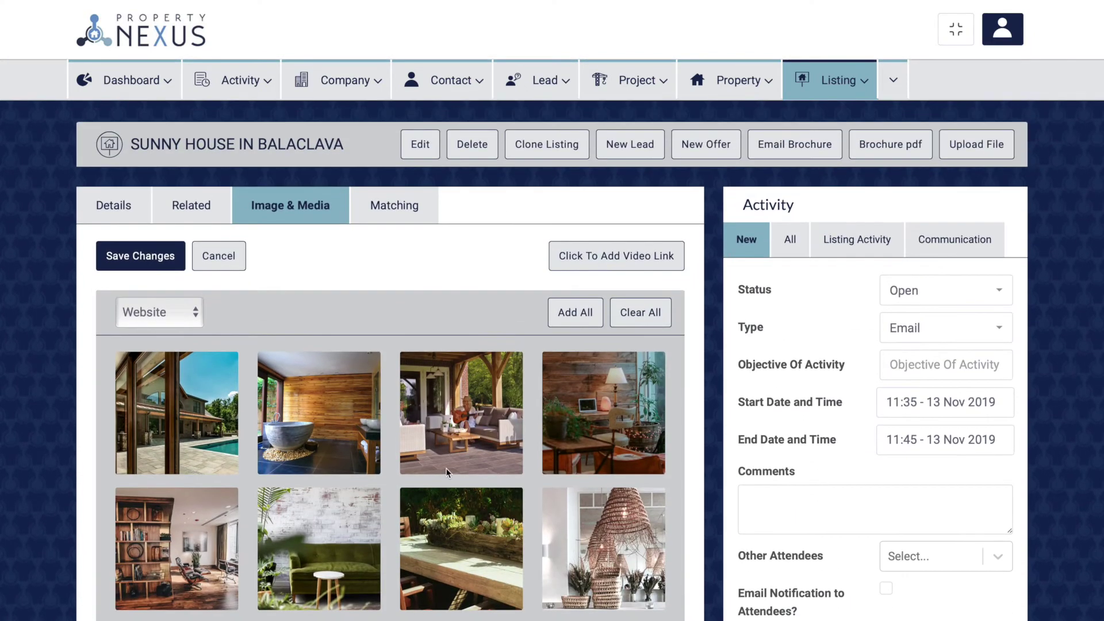
pyautogui.click(641, 314)
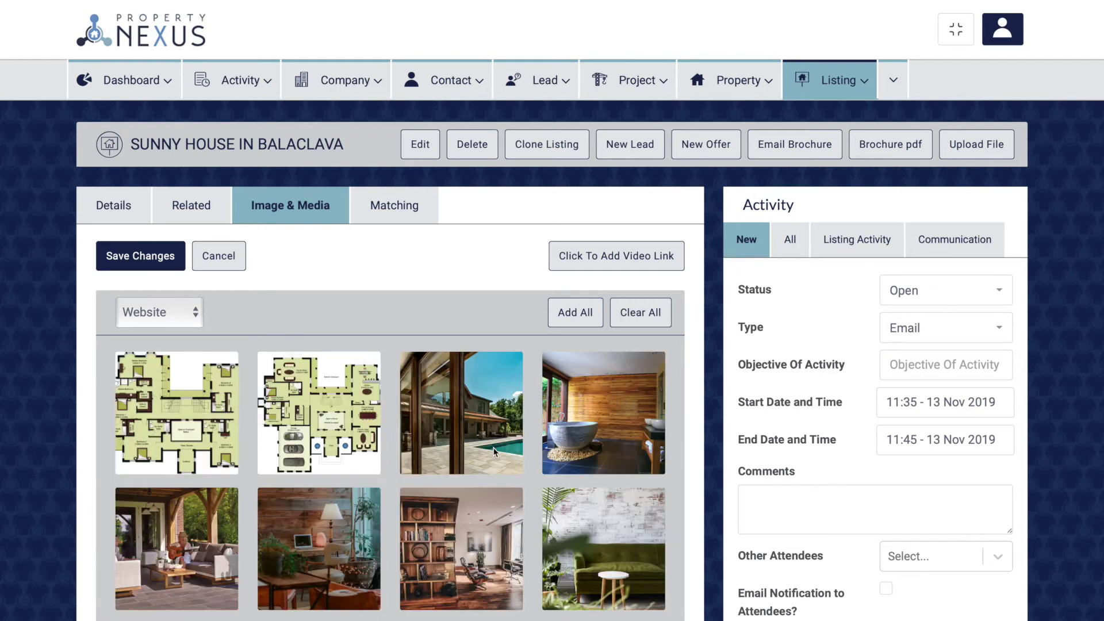
# Reorder the Website images so the pool exterior comes first and the bathtub photo second, and save the changes.
pyautogui.moveTo(486, 446); pyautogui.dragTo(184, 433)
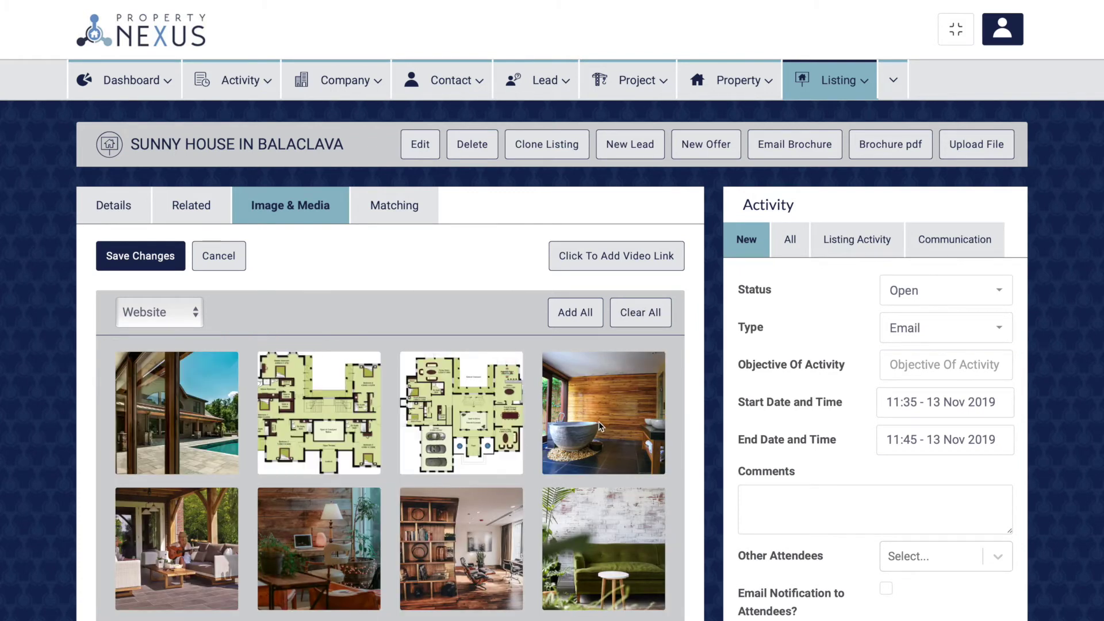
pyautogui.moveTo(592, 428); pyautogui.dragTo(280, 416)
pyautogui.scroll(-1, 285, 419)
pyautogui.scroll(-2, 286, 424)
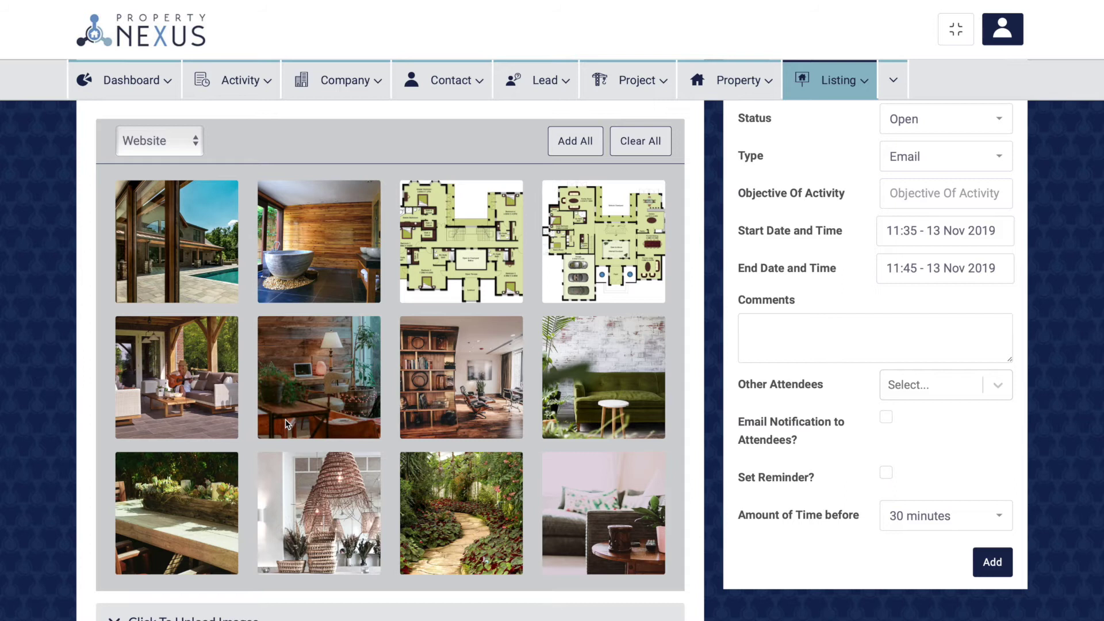
pyautogui.scroll(3, 285, 420)
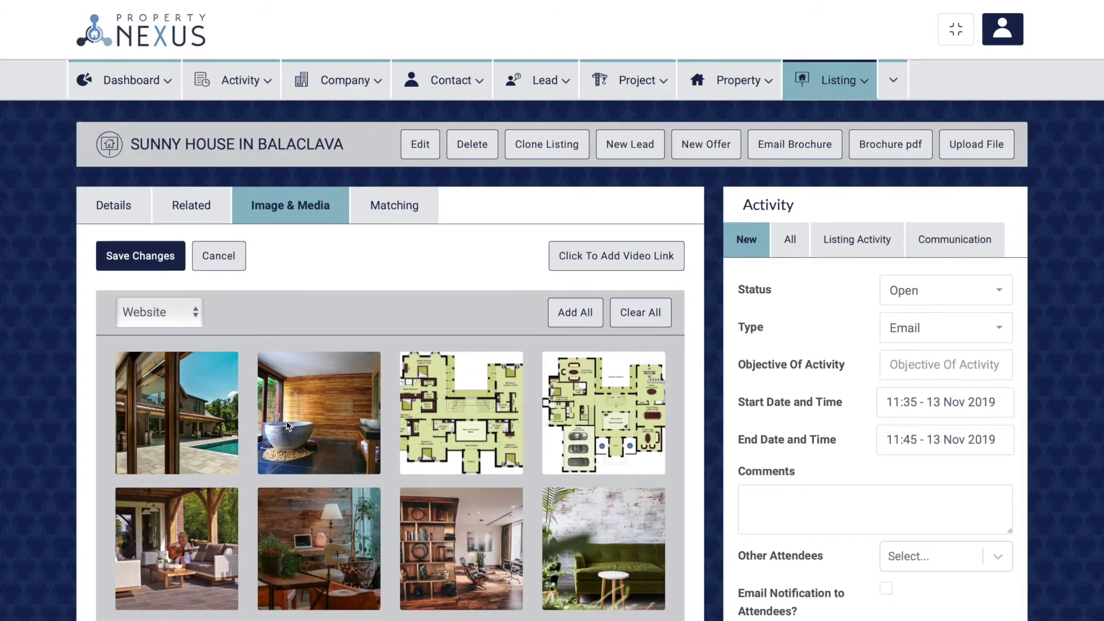
pyautogui.click(148, 259)
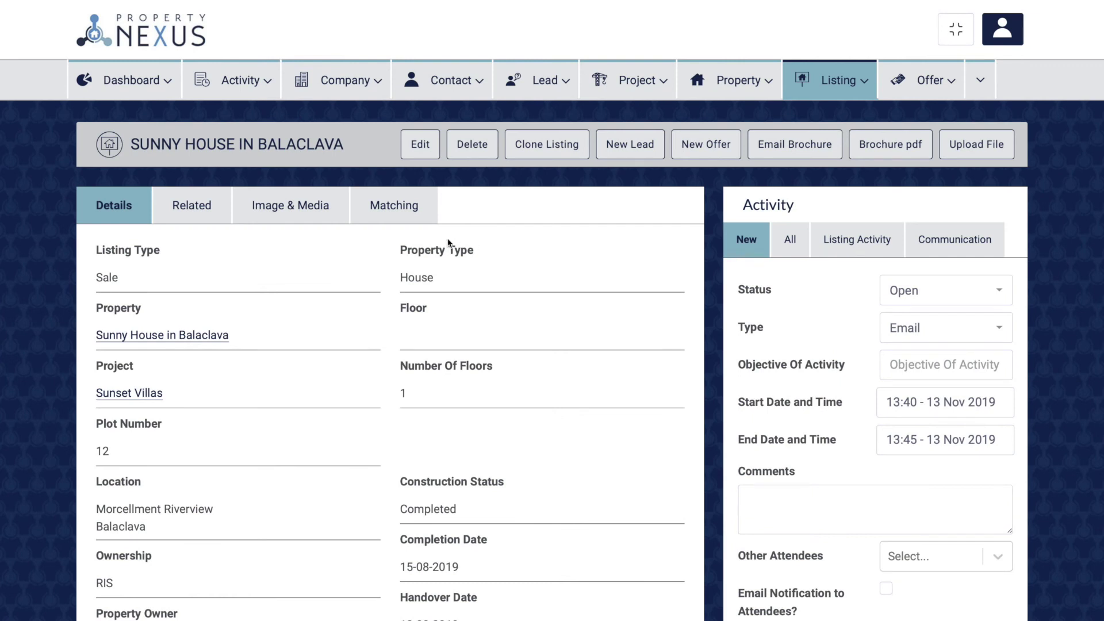
# Upload all image files from the Listing 2 - House folder to the Sunny House in Balaclava listing's media.
pyautogui.click(260, 212)
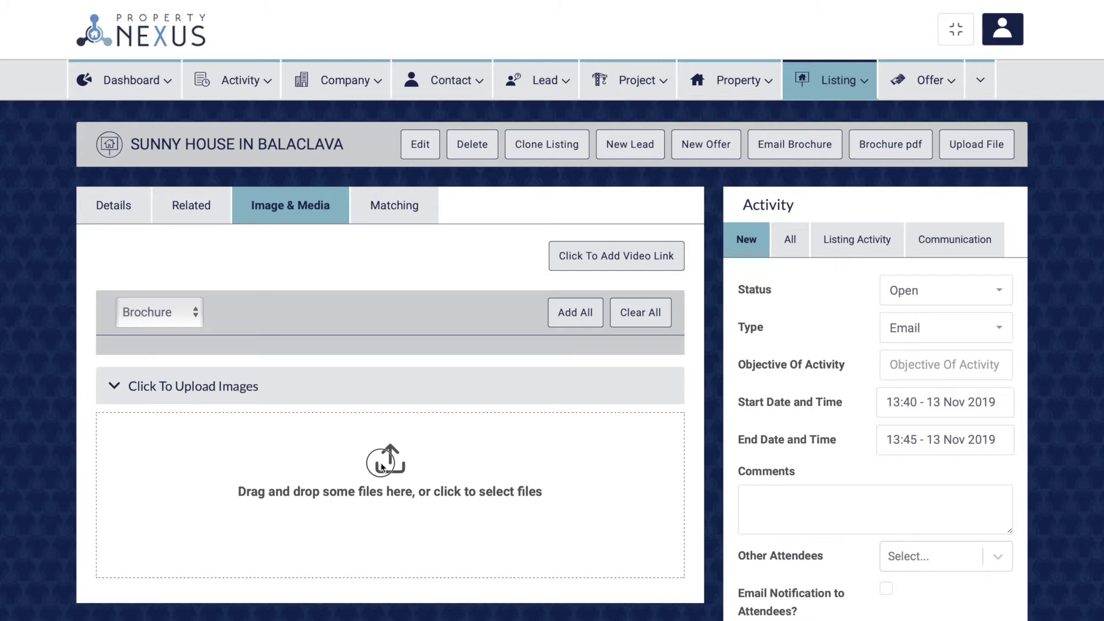
pyautogui.click(383, 465)
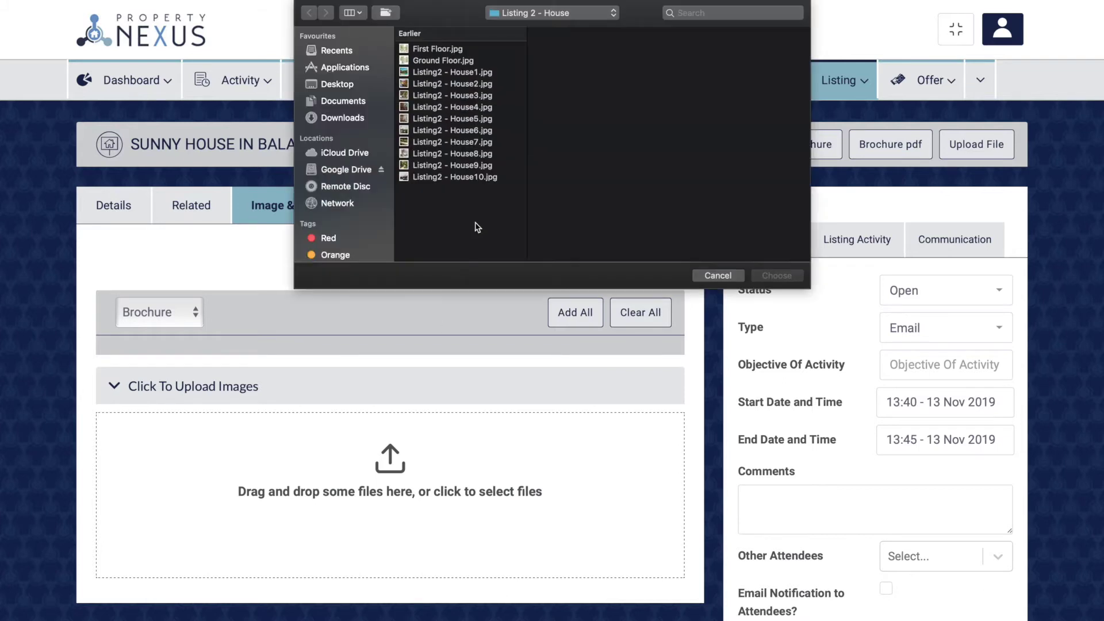
pyautogui.press('super+a')
pyautogui.click(777, 276)
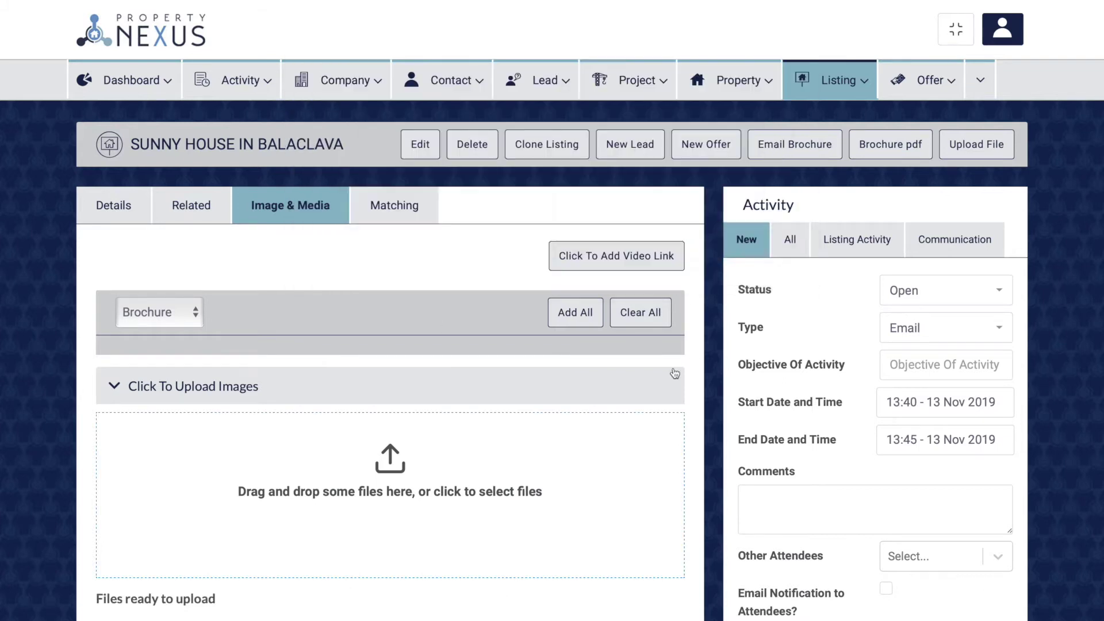
pyautogui.scroll(-10, 488, 433)
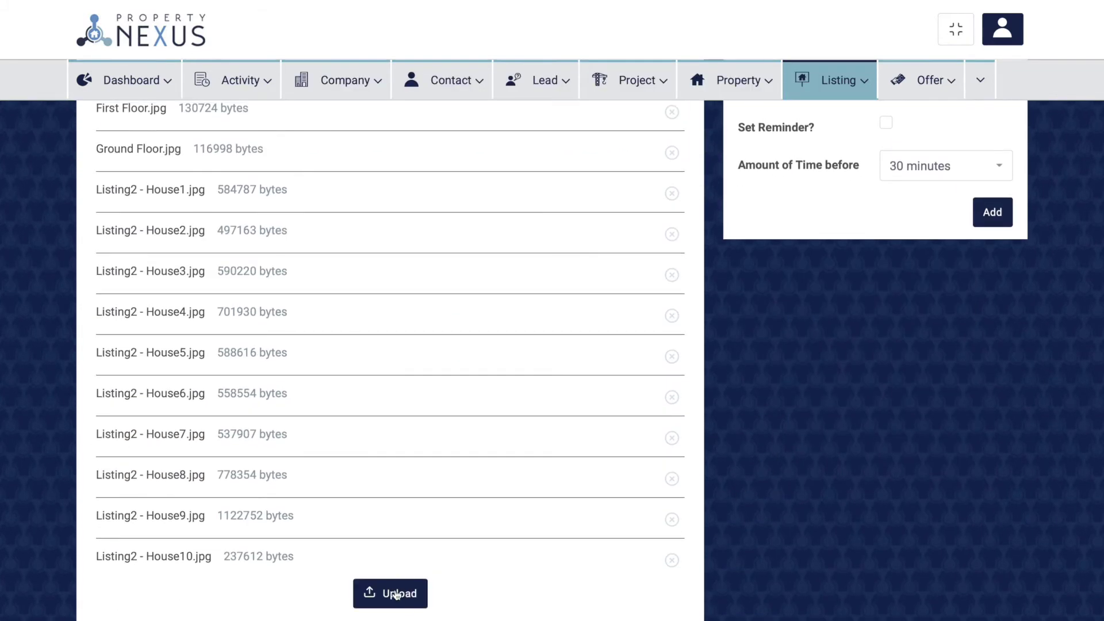
pyautogui.click(396, 595)
# Add all uploaded images to the Website set and to the Portals set.
pyautogui.click(173, 186)
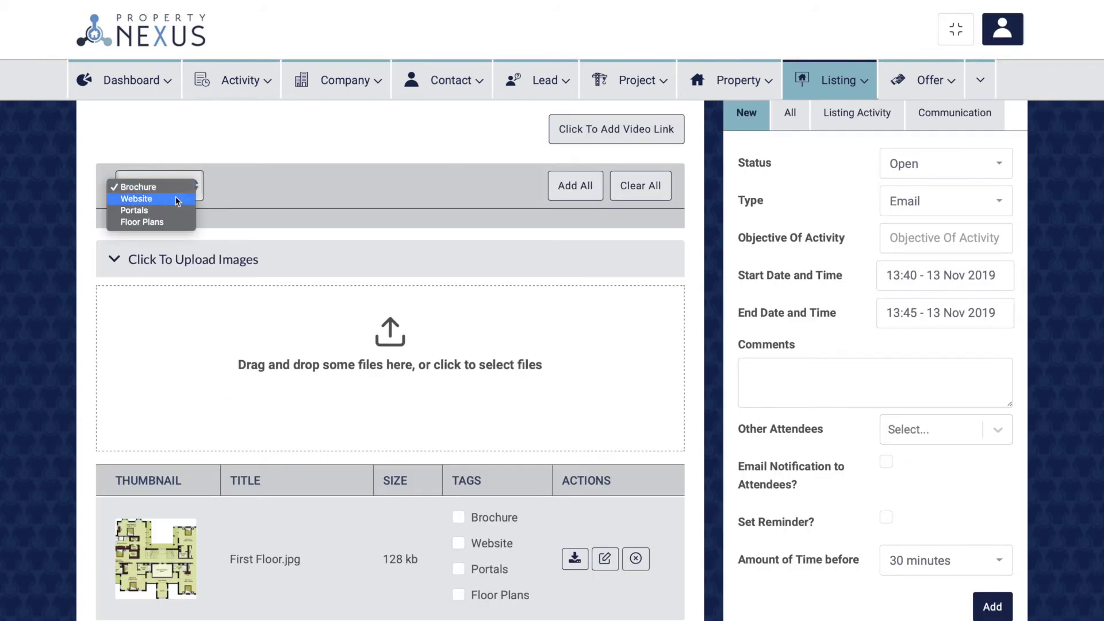
pyautogui.click(177, 199)
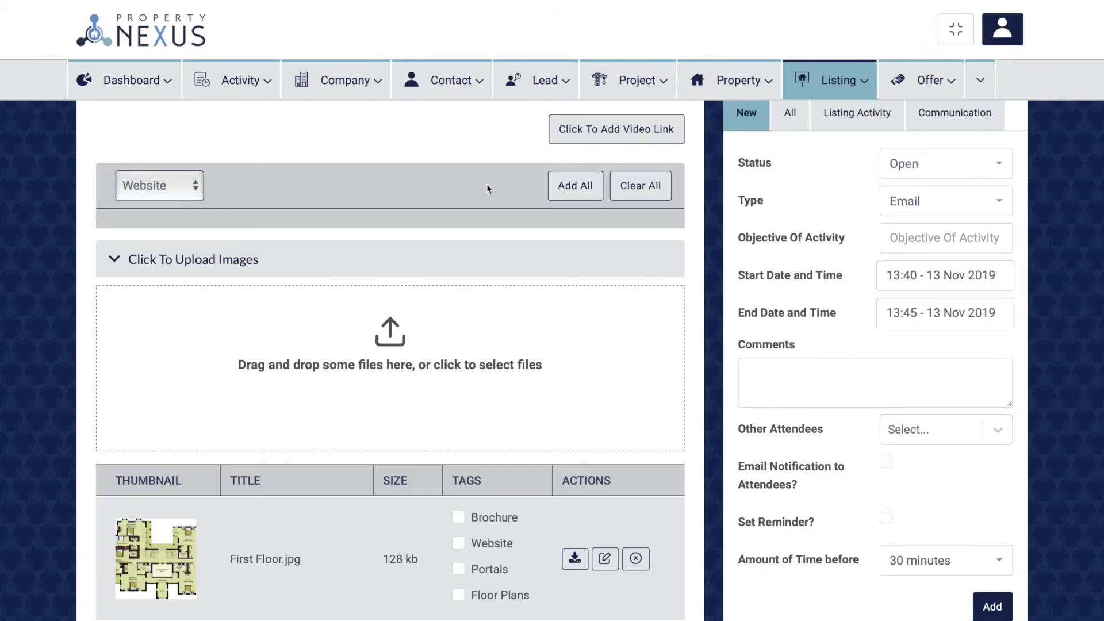
pyautogui.click(564, 185)
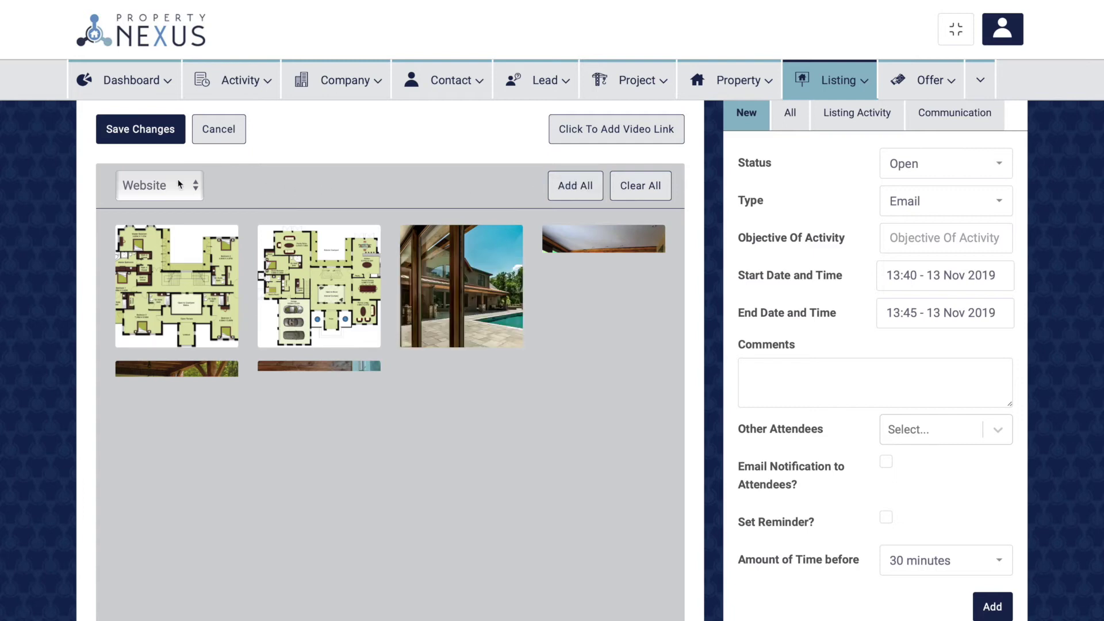
pyautogui.click(155, 185)
pyautogui.click(149, 201)
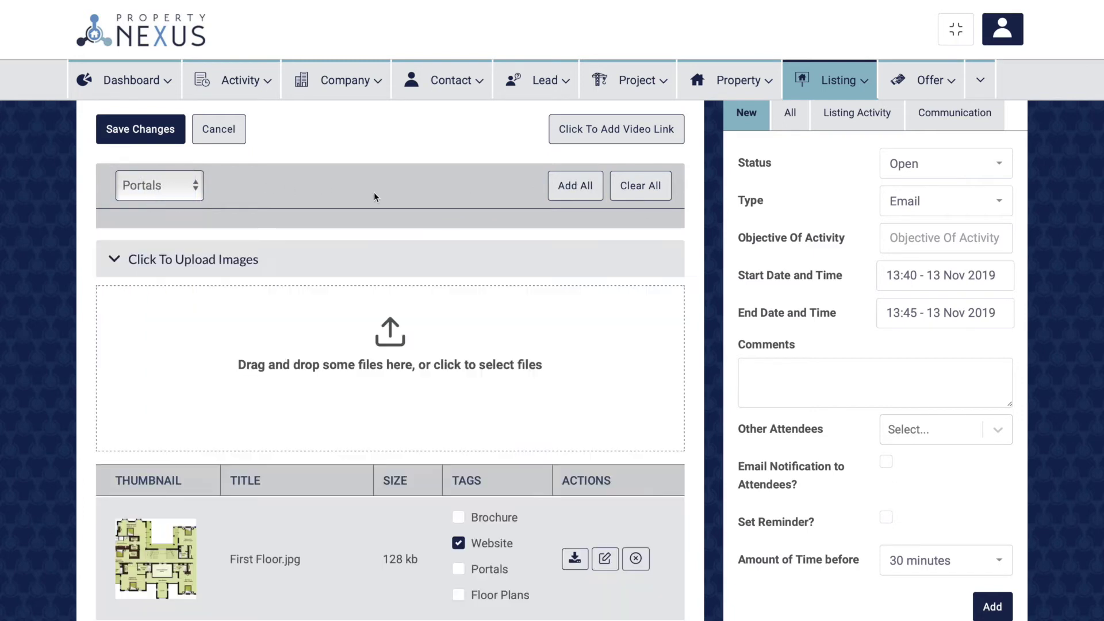
pyautogui.click(574, 186)
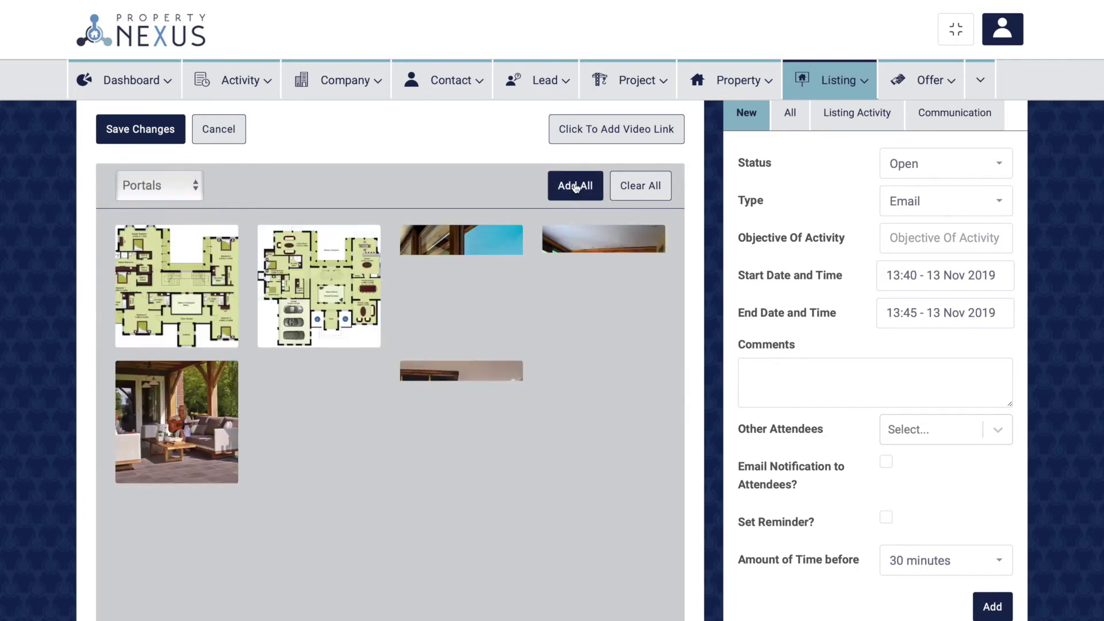
# Tag First Floor.jpg and Ground Floor.jpg as Floor Plans.
pyautogui.scroll(-10, 515, 230)
pyautogui.scroll(-2, 515, 229)
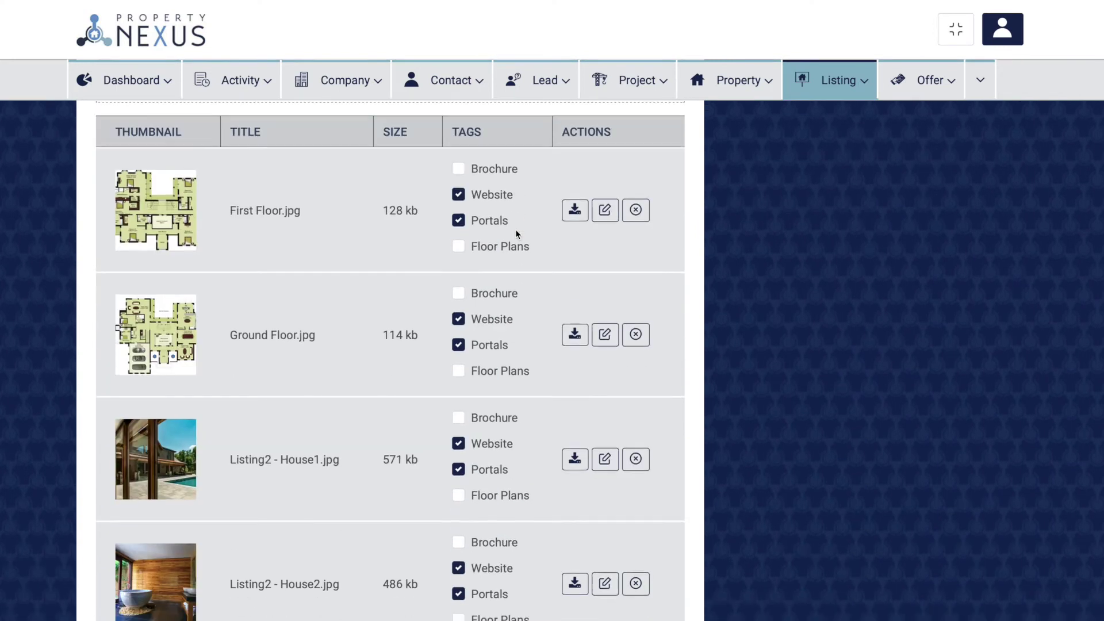
pyautogui.click(458, 246)
pyautogui.click(455, 370)
# Tag selected house photos for the Brochure, including Listing2 - House1.jpg, House2.jpg and House4.jpg.
pyautogui.scroll(-15, 443, 370)
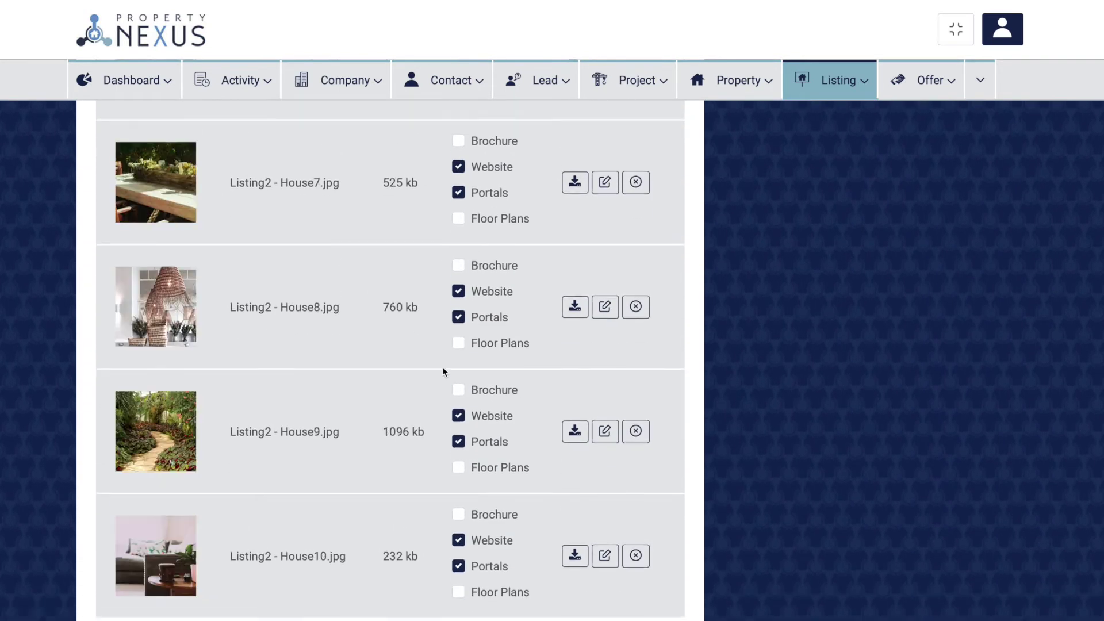
pyautogui.scroll(11, 458, 236)
pyautogui.scroll(2, 458, 167)
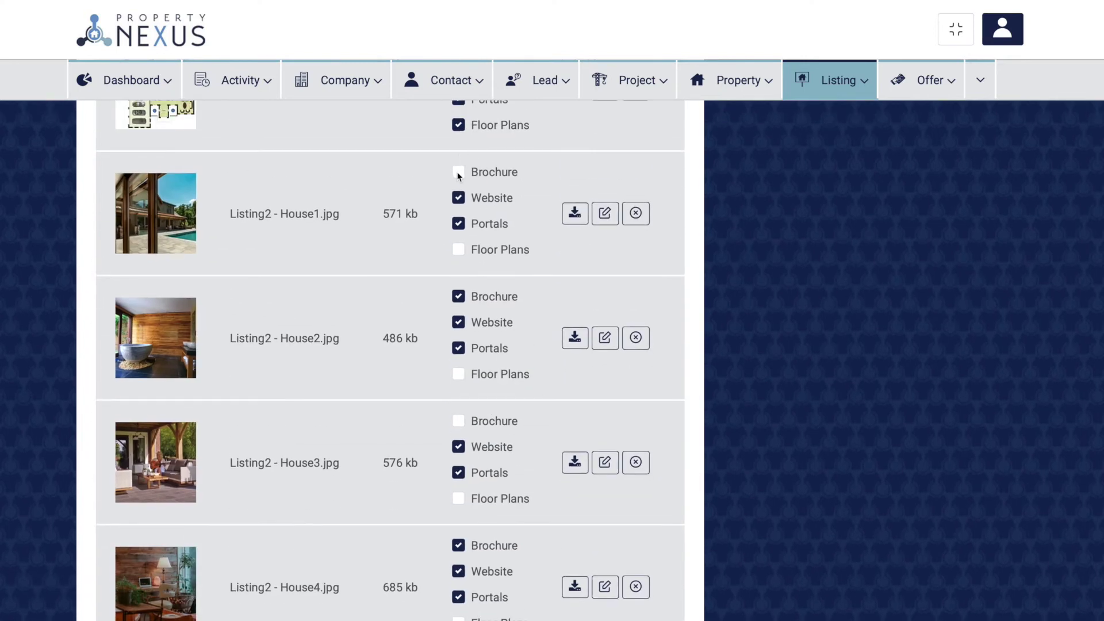
pyautogui.click(457, 172)
pyautogui.scroll(12, 457, 172)
pyautogui.scroll(5, 457, 172)
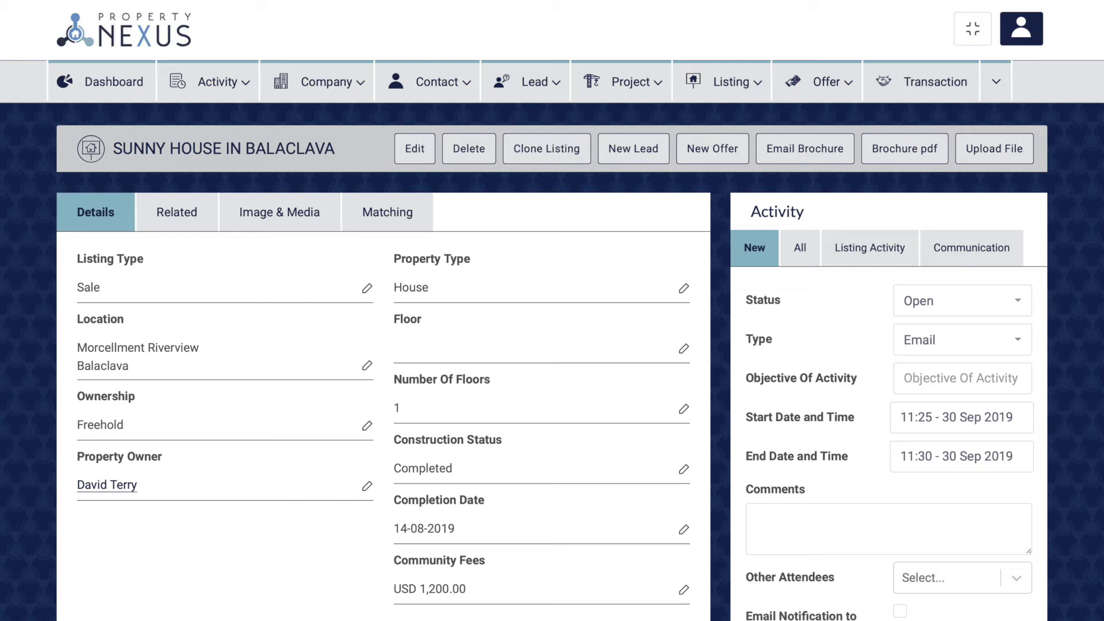
# Examine the listing's matching criteria in its details: location, property type, bedrooms and listed price.
pyautogui.moveTo(77, 319); pyautogui.dragTo(130, 320)
pyautogui.moveTo(394, 259); pyautogui.dragTo(479, 263)
pyautogui.scroll(-6, 293, 389)
pyautogui.moveTo(77, 395); pyautogui.dragTo(143, 399)
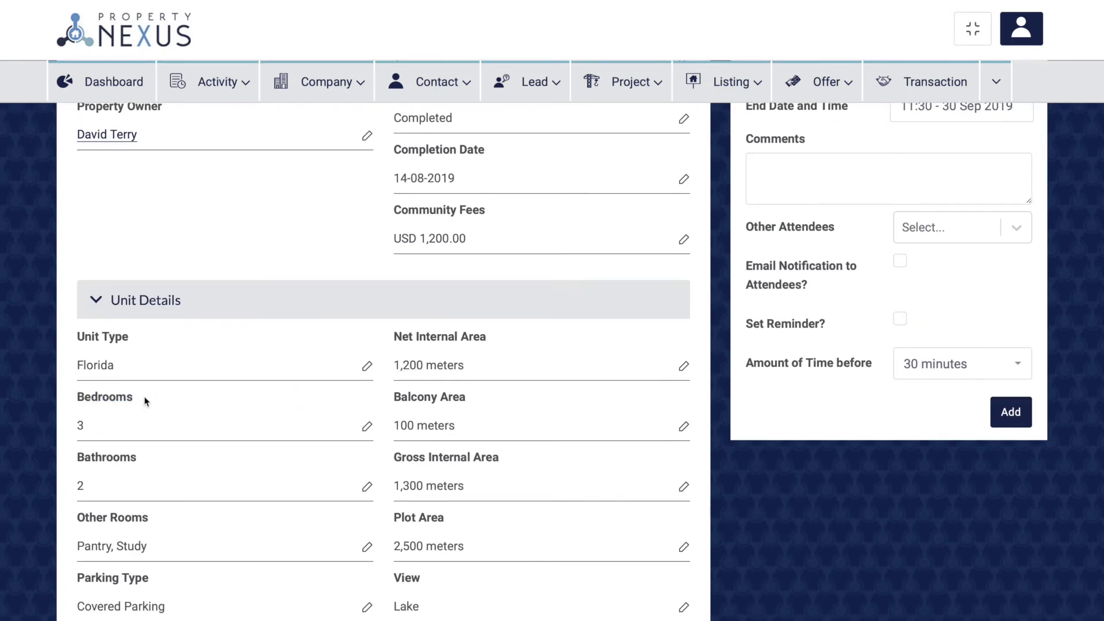
pyautogui.scroll(-10, 143, 399)
pyautogui.moveTo(76, 536); pyautogui.dragTo(147, 538)
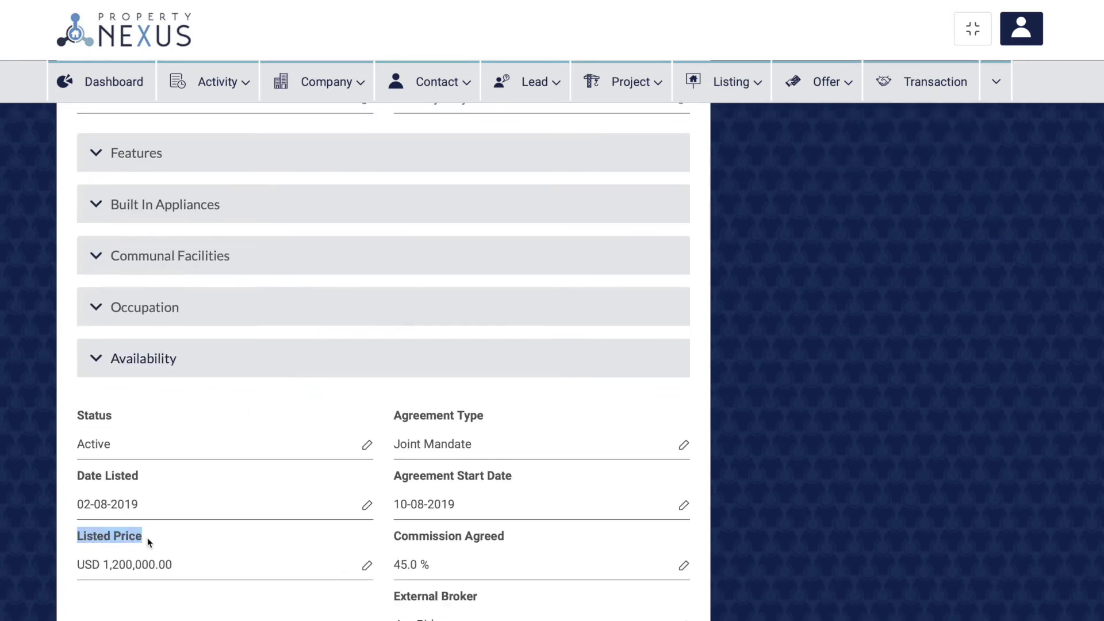
pyautogui.click(148, 540)
pyautogui.scroll(15, 149, 540)
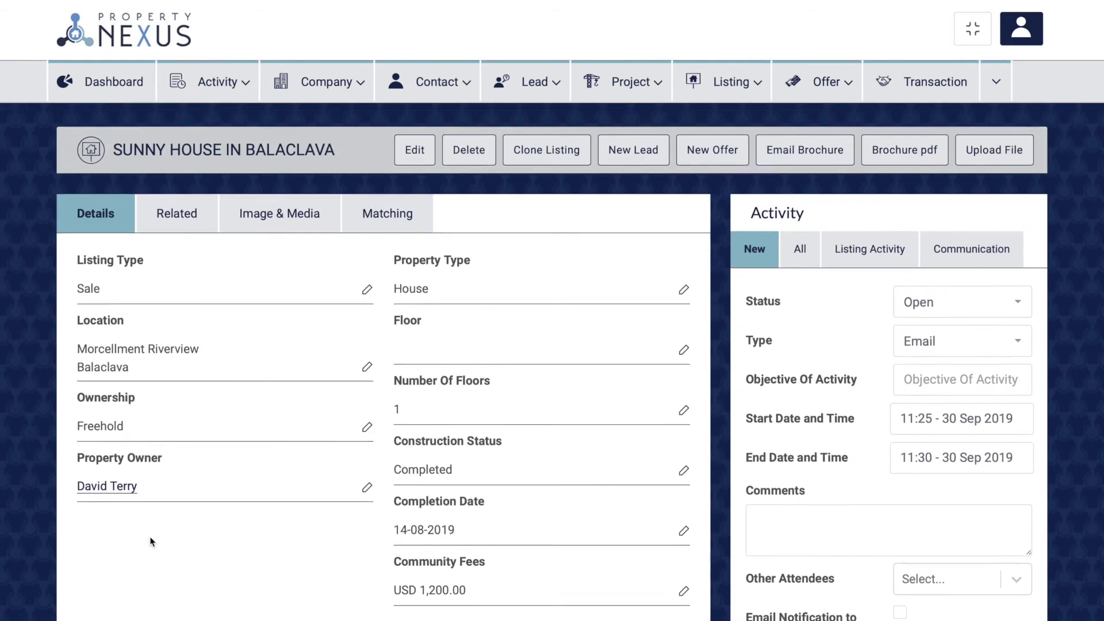
# Display the leads matching the listing and examine their requirements, maximum budget, status, stage and owner.
pyautogui.click(385, 217)
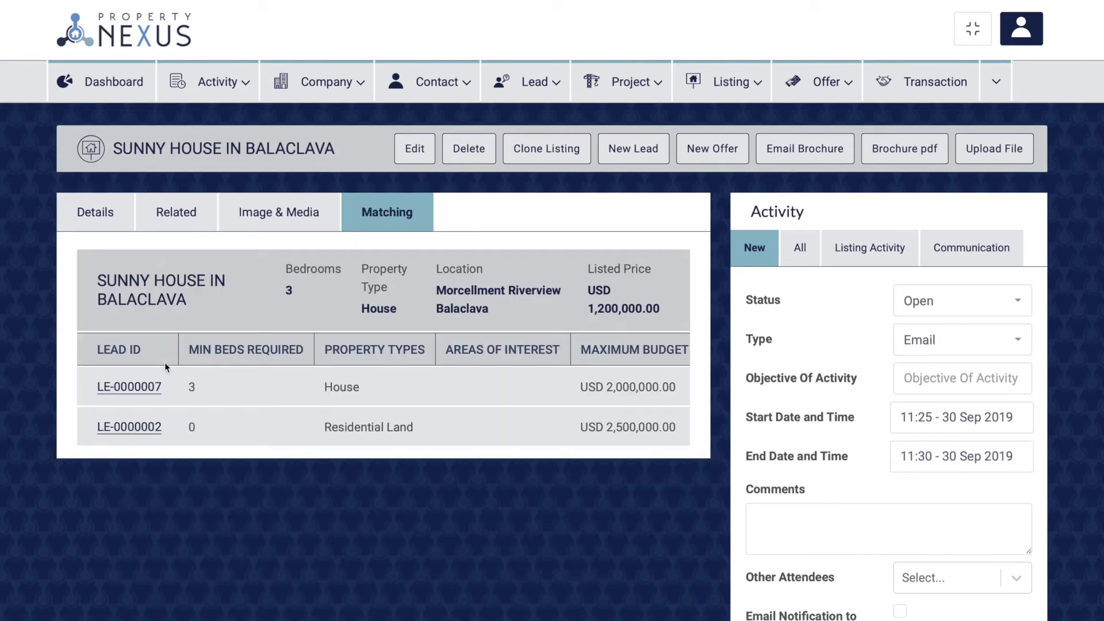
pyautogui.moveTo(97, 387); pyautogui.dragTo(162, 390)
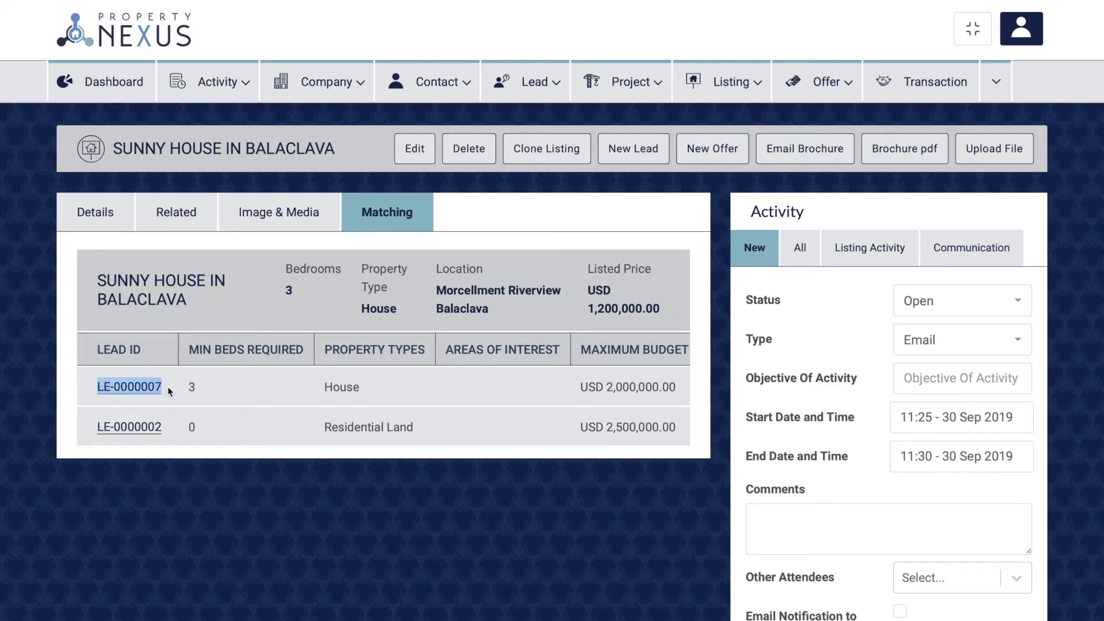
pyautogui.click(168, 391)
pyautogui.hscroll(5, 168, 391)
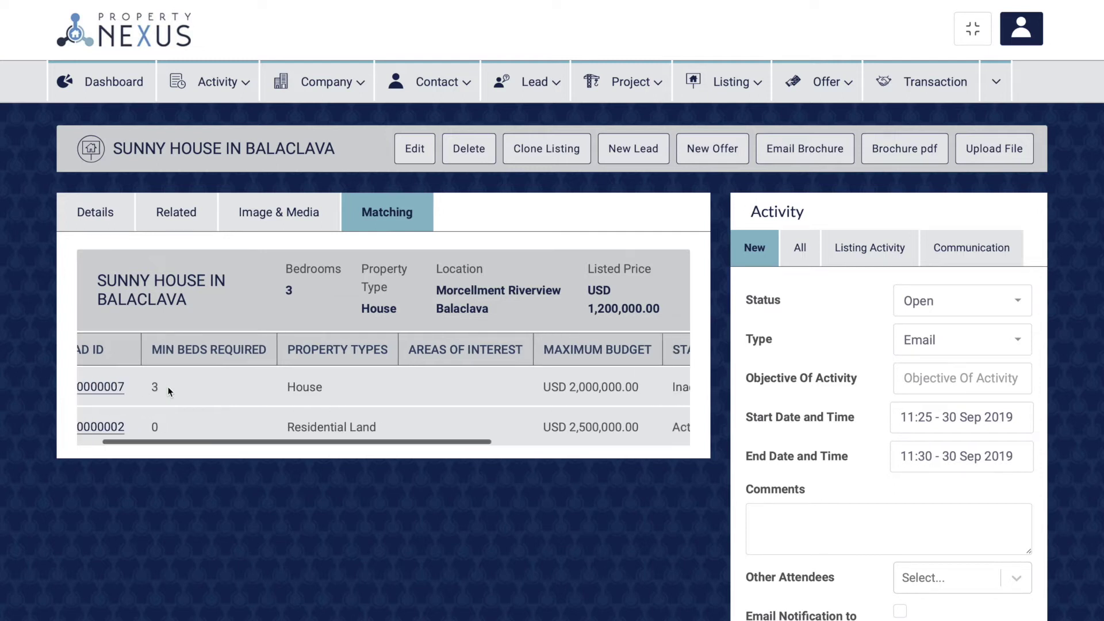
pyautogui.hscroll(2, 169, 391)
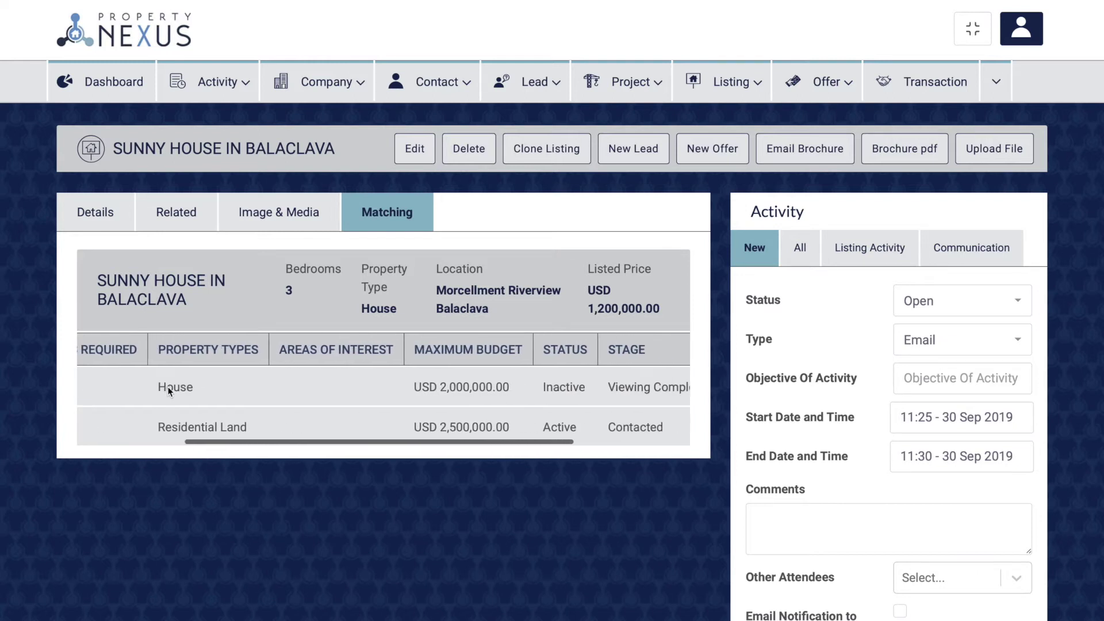
pyautogui.hscroll(3, 168, 388)
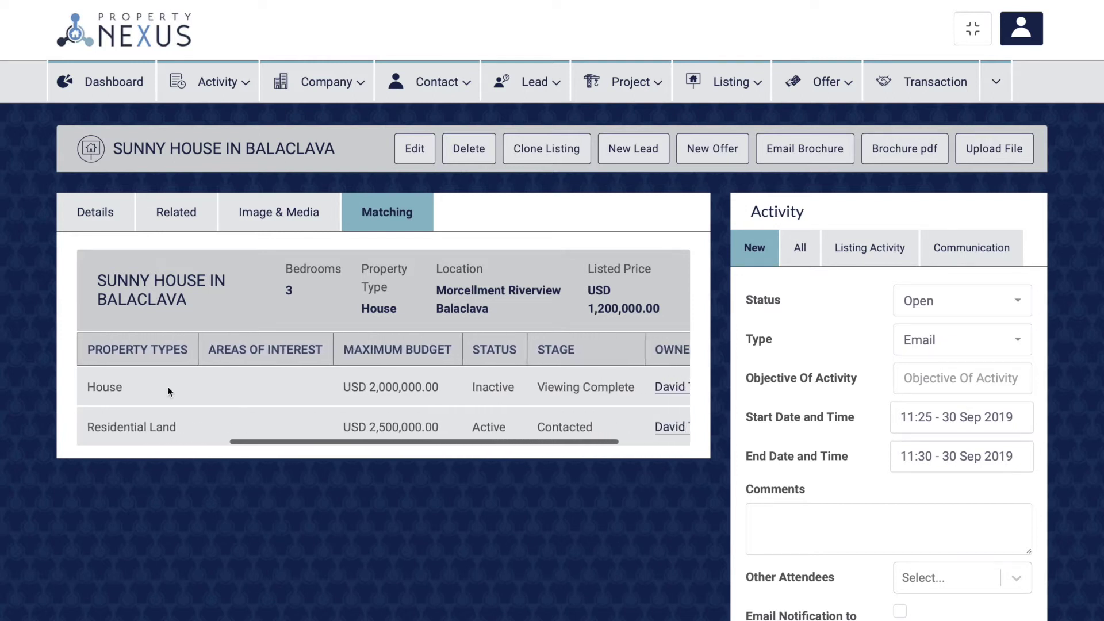
# Check the owner of each lead matching the Sunny House in Balaclava listing.
pyautogui.hscroll(1, 168, 391)
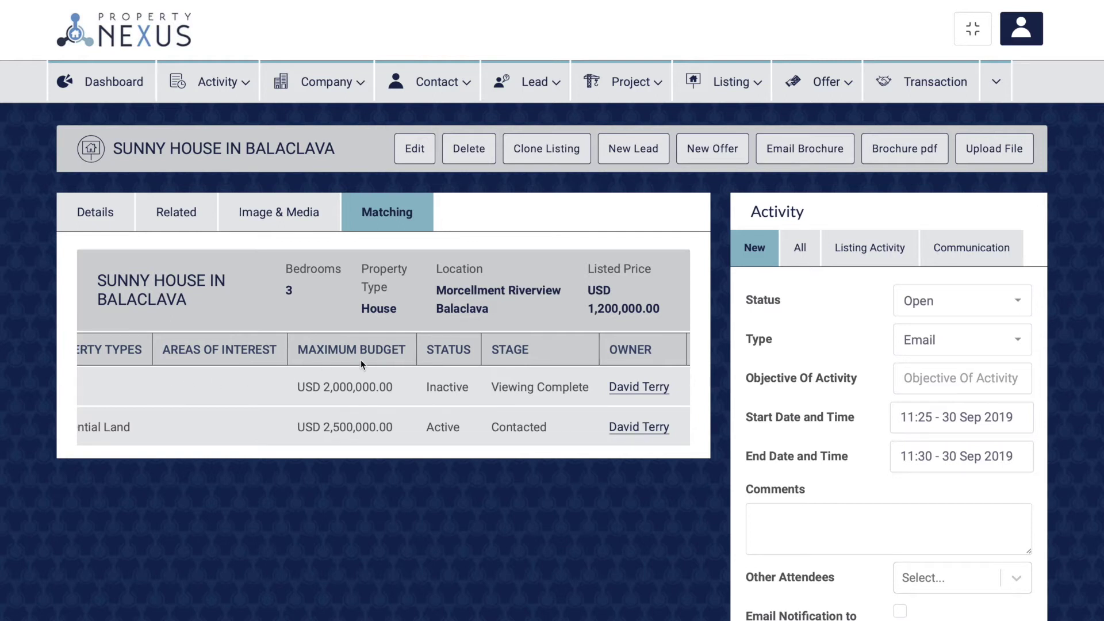
pyautogui.moveTo(603, 383); pyautogui.dragTo(670, 392)
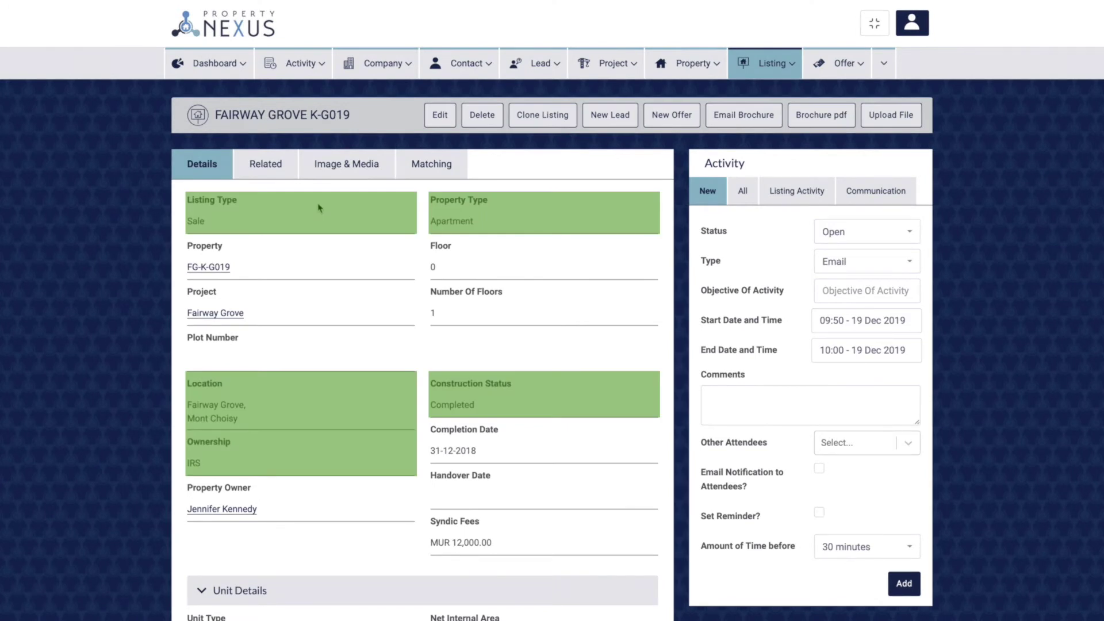
# Examine the Fairway Grove K-G019 listing's unit details, features, built-in appliances, communal facilities, availability and marketing information.
pyautogui.scroll(-8, 319, 207)
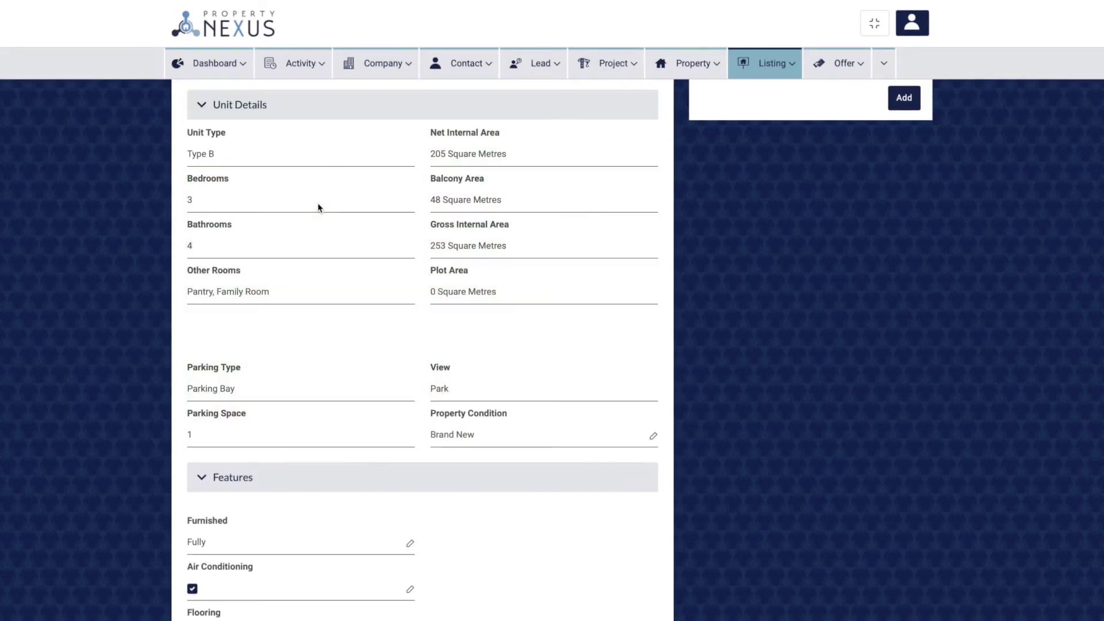
pyautogui.scroll(-6, 319, 207)
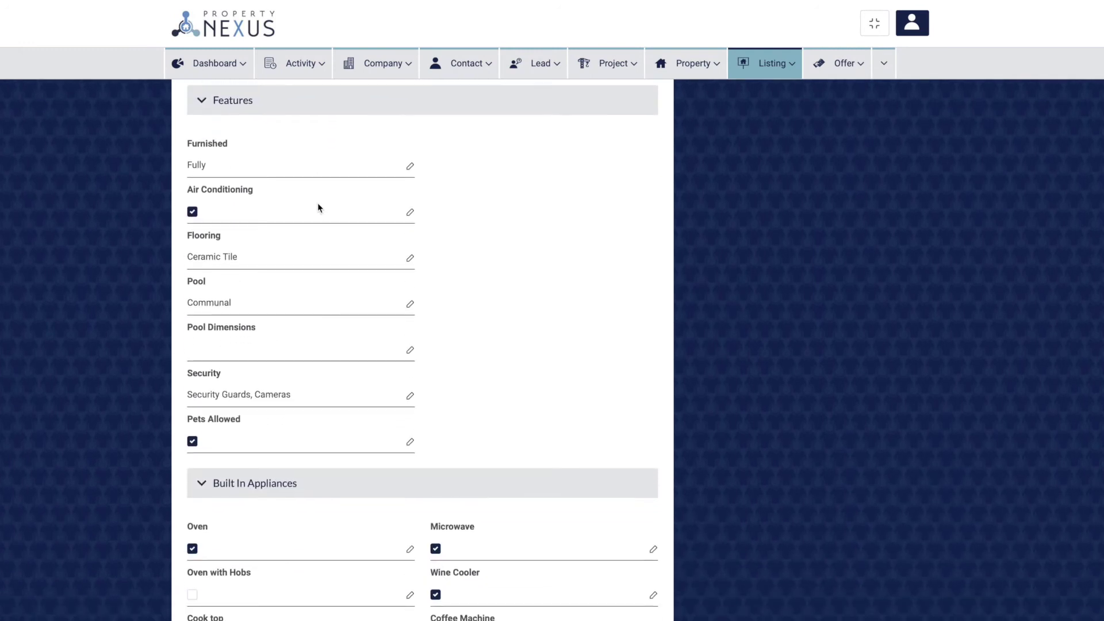
pyautogui.scroll(-6, 318, 207)
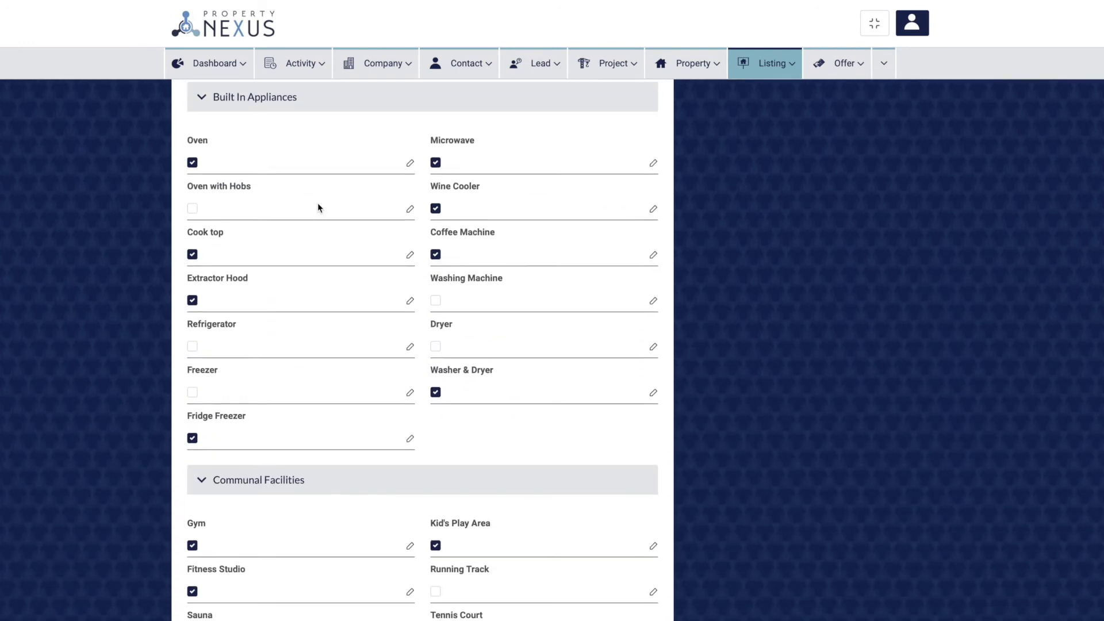
pyautogui.scroll(-6, 319, 207)
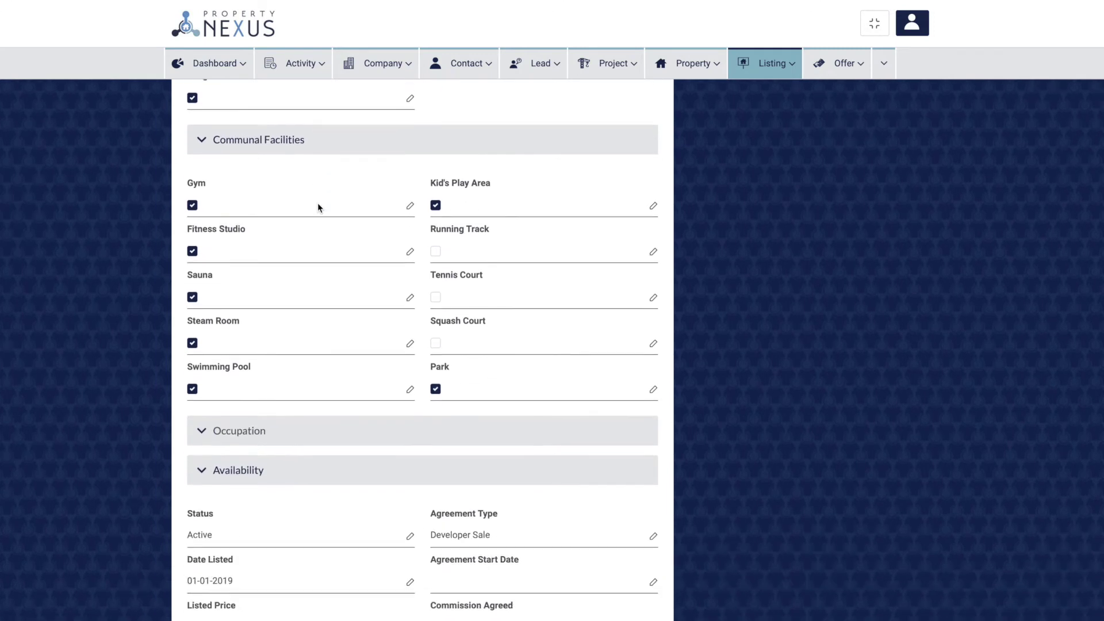
pyautogui.scroll(-5, 319, 208)
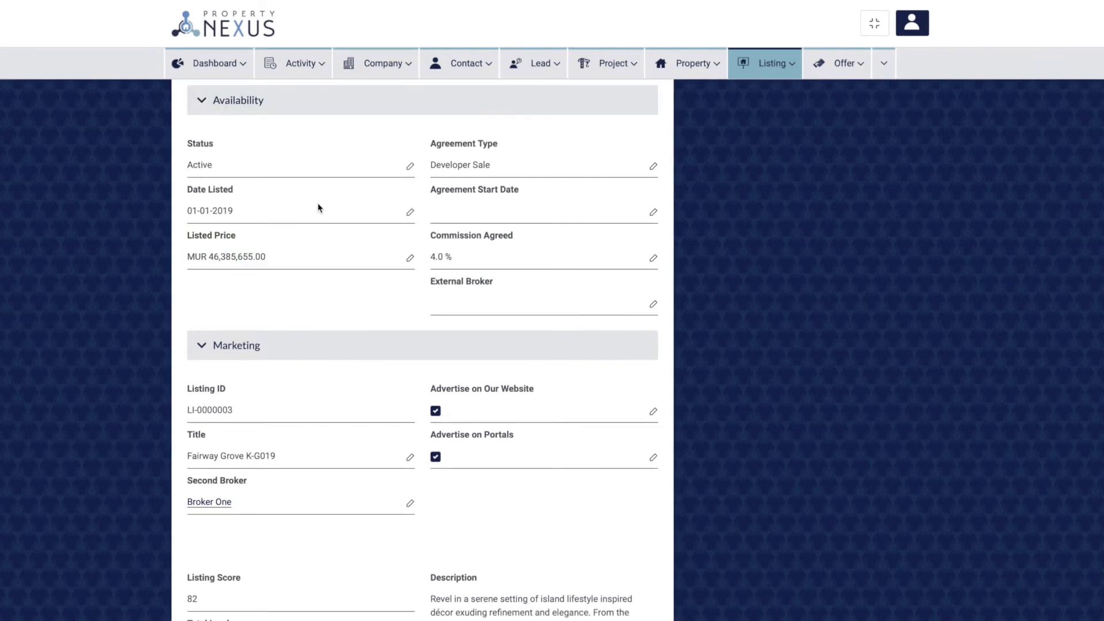
pyautogui.scroll(-3, 319, 207)
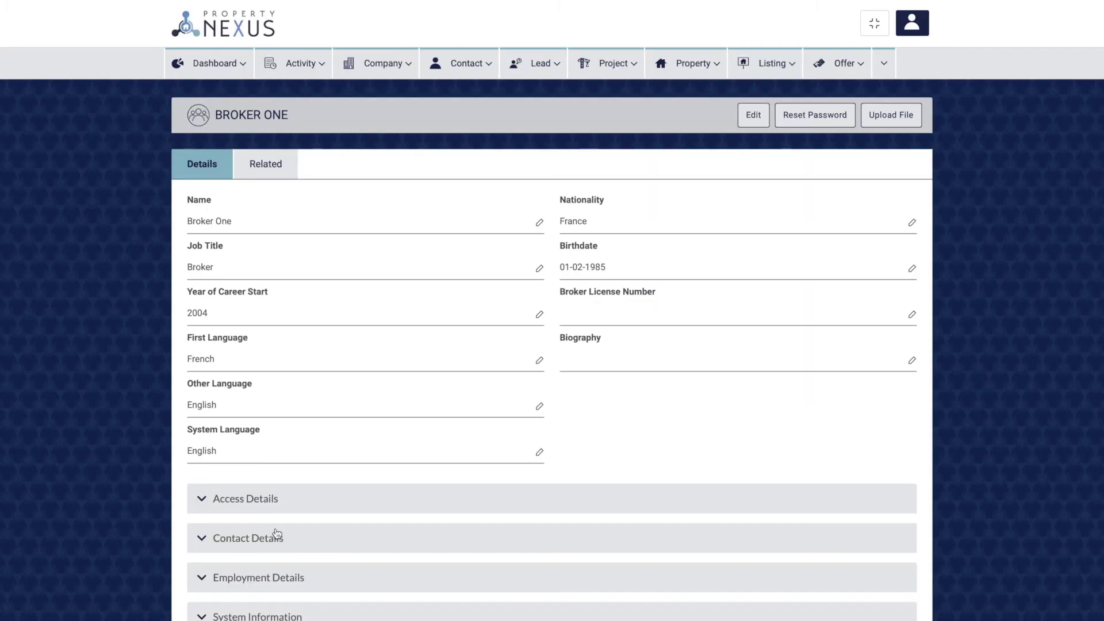
# Expand and examine the contact details in the profile of the listing's second broker.
pyautogui.click(276, 537)
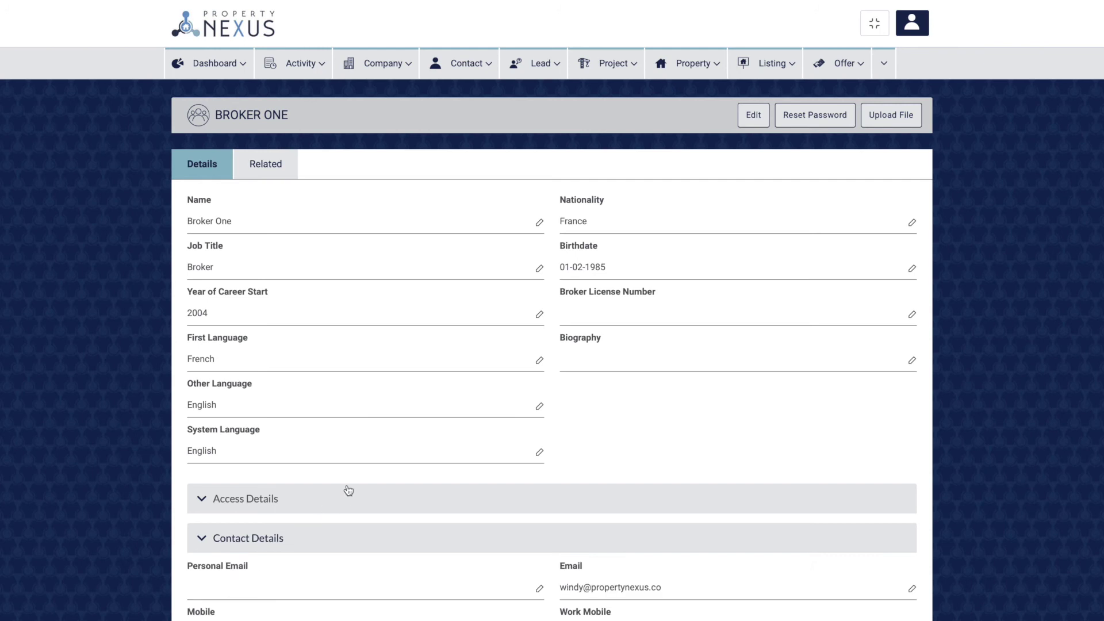
pyautogui.scroll(-3, 348, 490)
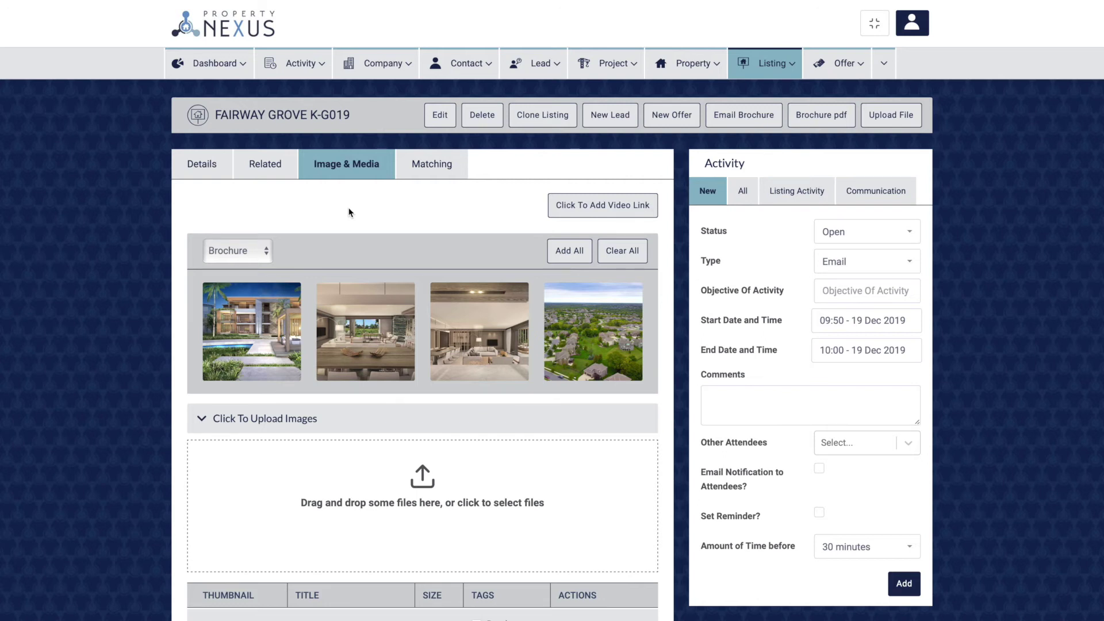
# Show the Fairway Grove listing's Floor Plans images and start emailing its brochure.
pyautogui.click(250, 253)
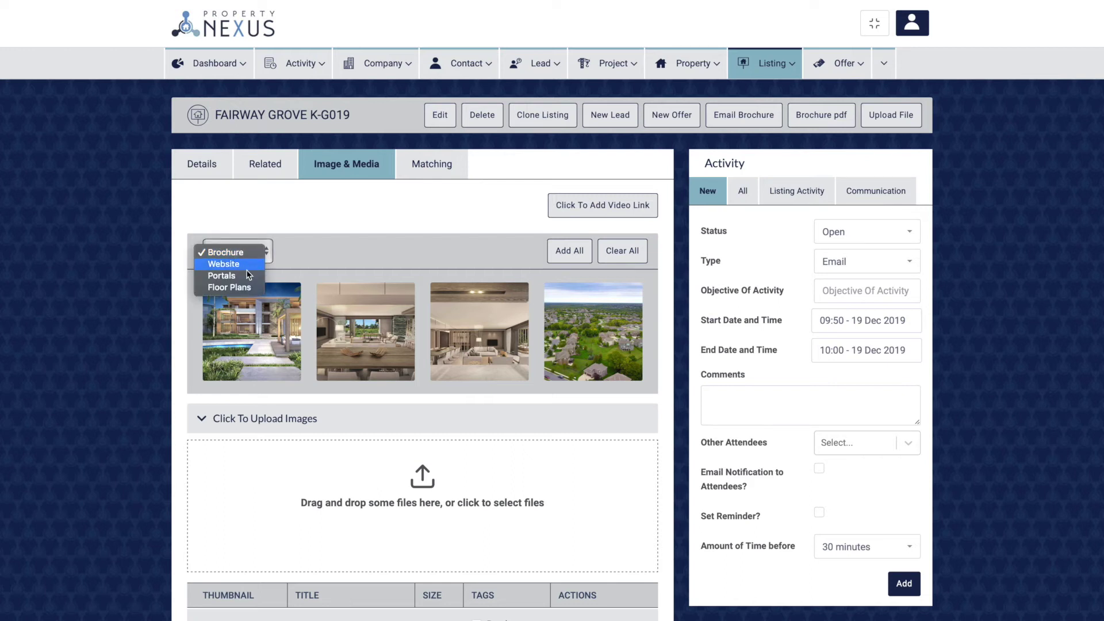
pyautogui.click(244, 287)
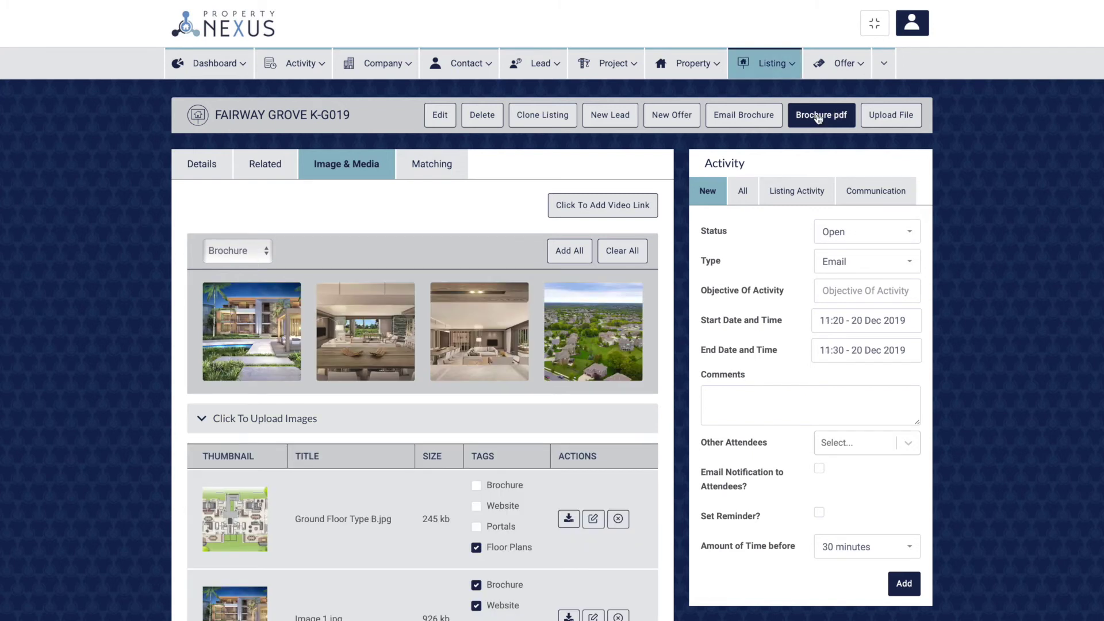
pyautogui.click(752, 118)
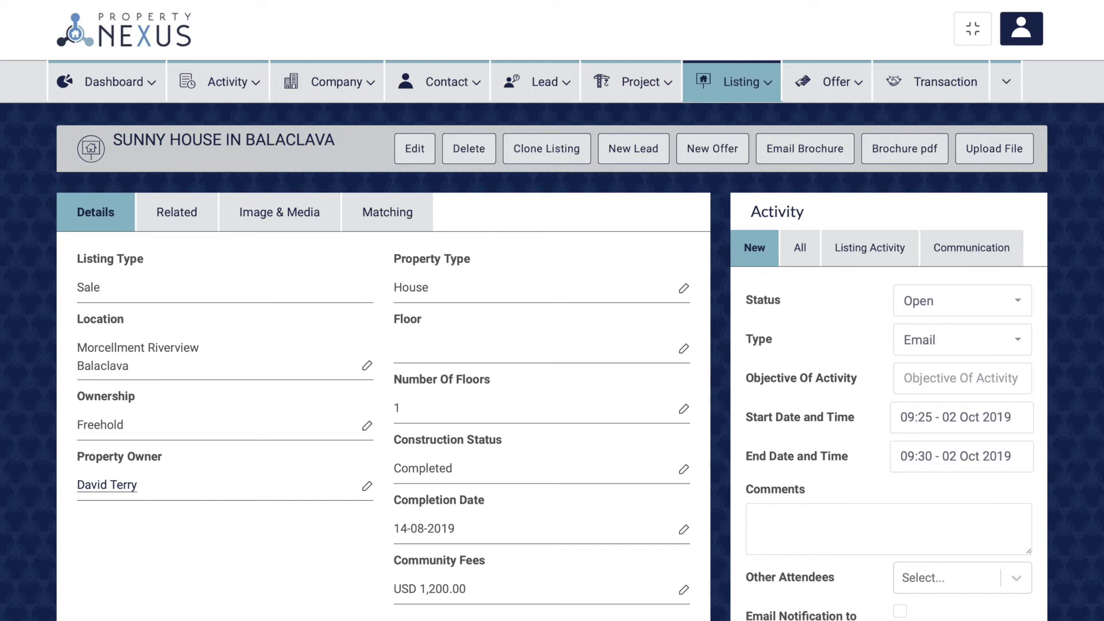
# Show the Sunny House in Balaclava listing's related records and check the listing linked to its new lead.
pyautogui.click(176, 212)
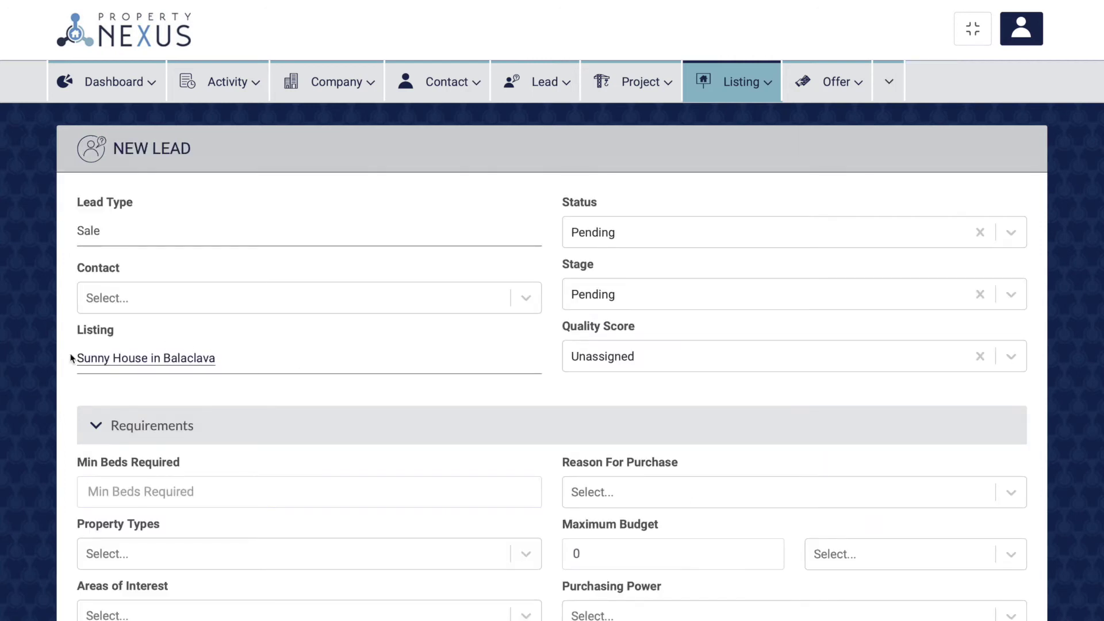
pyautogui.moveTo(76, 356); pyautogui.dragTo(219, 358)
pyautogui.click(227, 358)
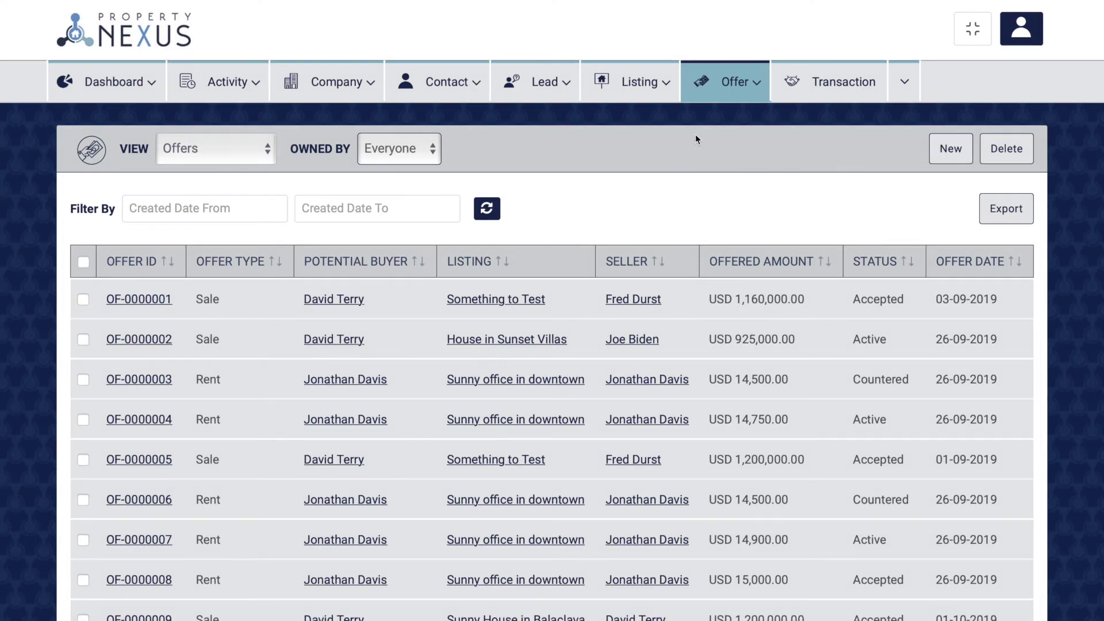
# Start a new offer for the Land for sale listing and link it to lead LE-0000007.
pyautogui.click(716, 91)
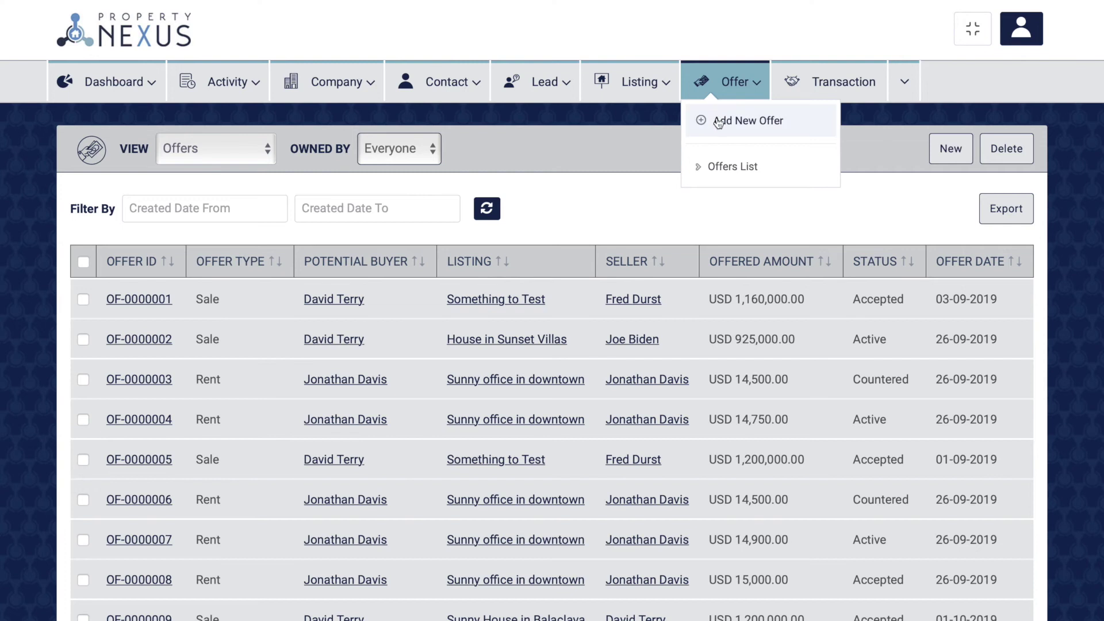
pyautogui.click(716, 122)
pyautogui.click(643, 364)
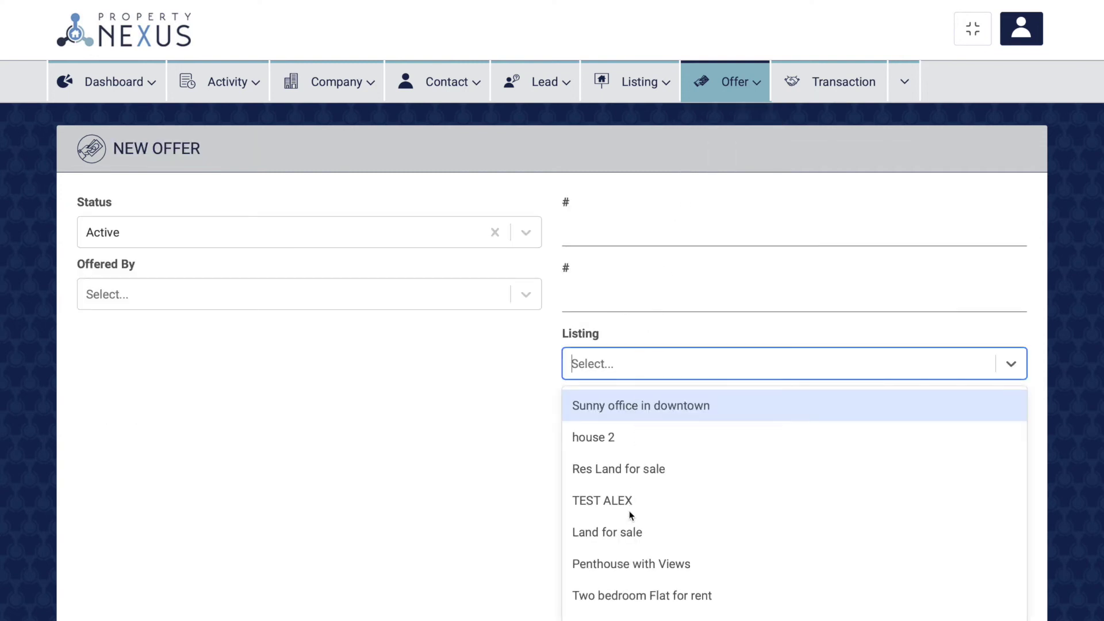
pyautogui.click(628, 533)
pyautogui.click(602, 575)
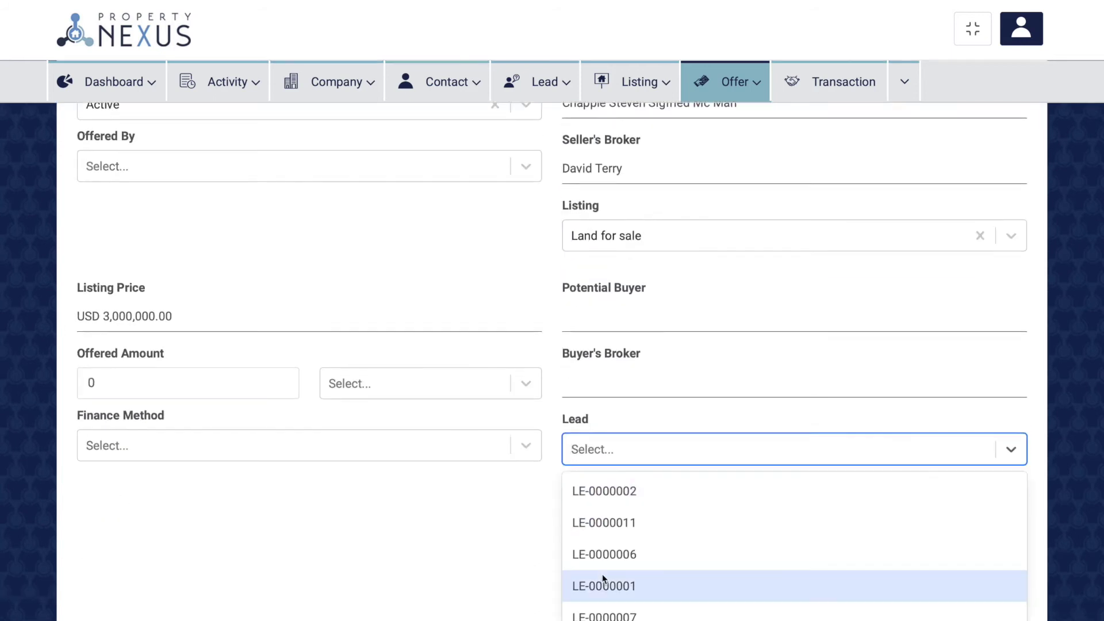
pyautogui.click(607, 603)
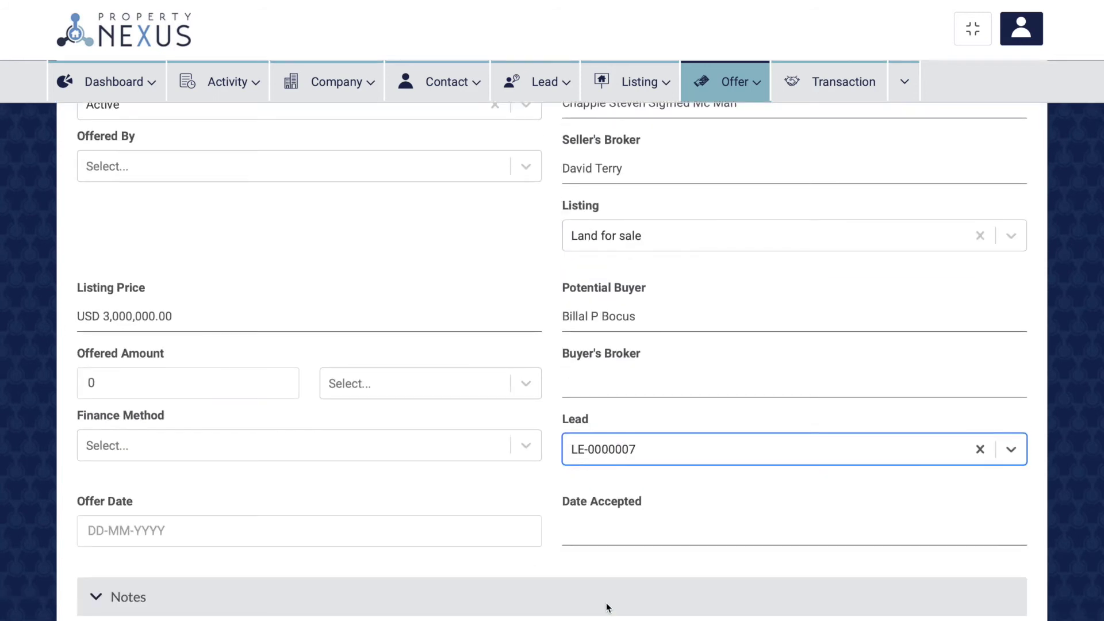
# Set the new offer's offered amount to 3000000 in United States Dollar ($).
pyautogui.click(117, 385)
pyautogui.write('3000000')
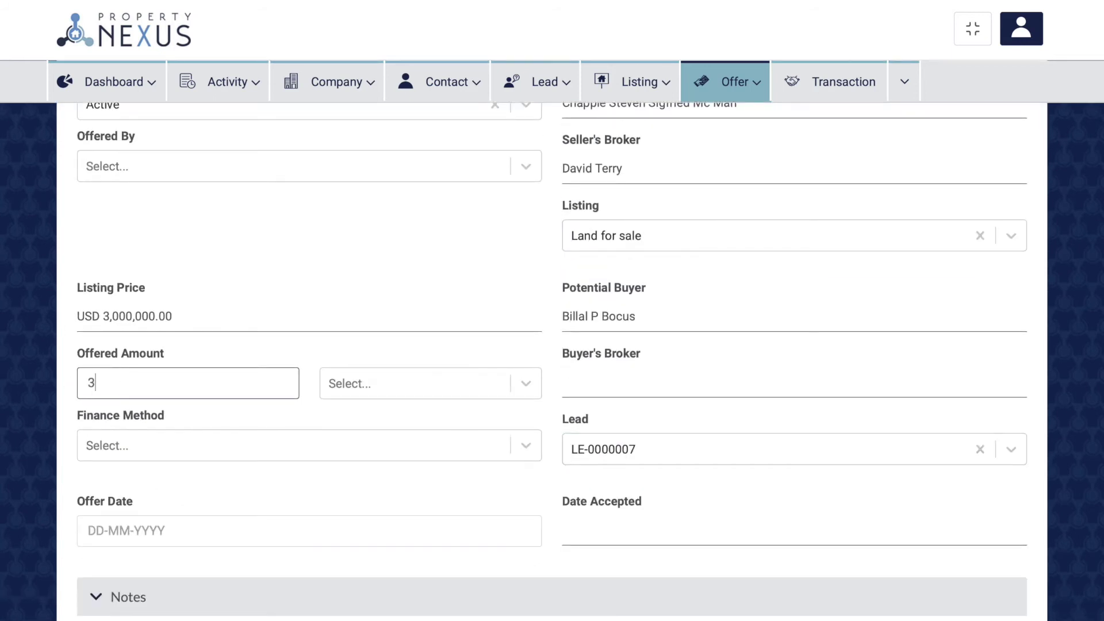
pyautogui.click(428, 383)
pyautogui.click(384, 423)
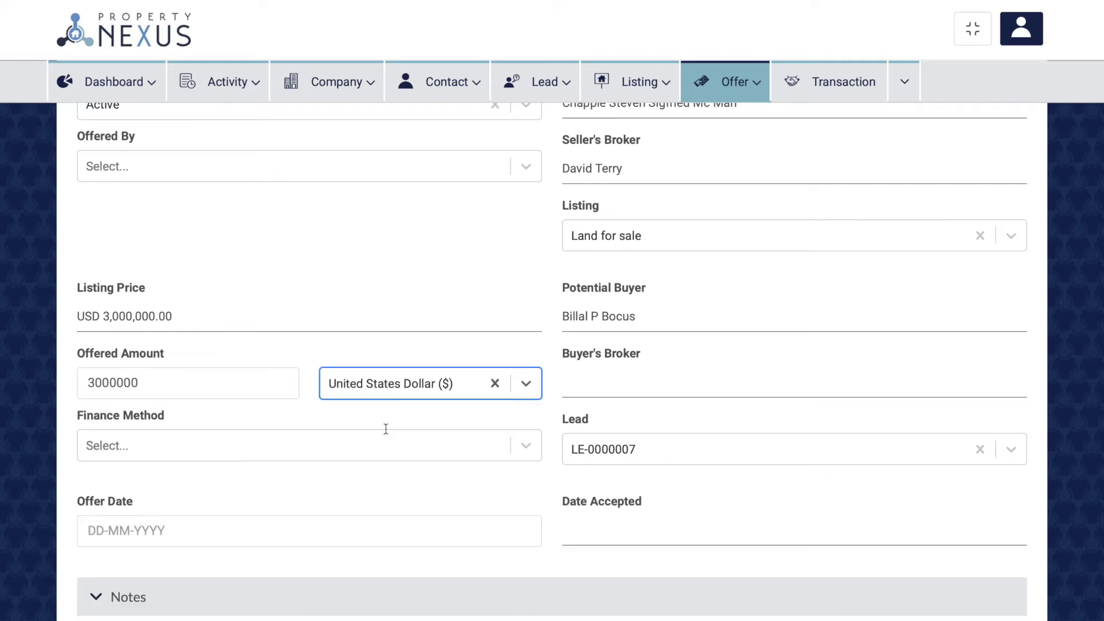
pyautogui.scroll(-5, 385, 428)
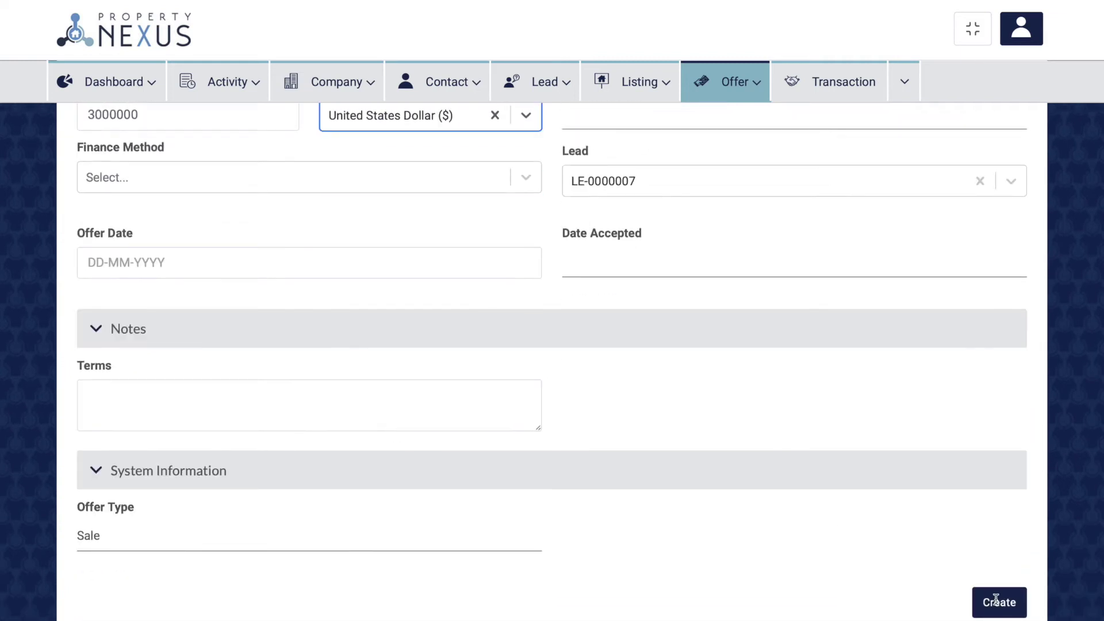
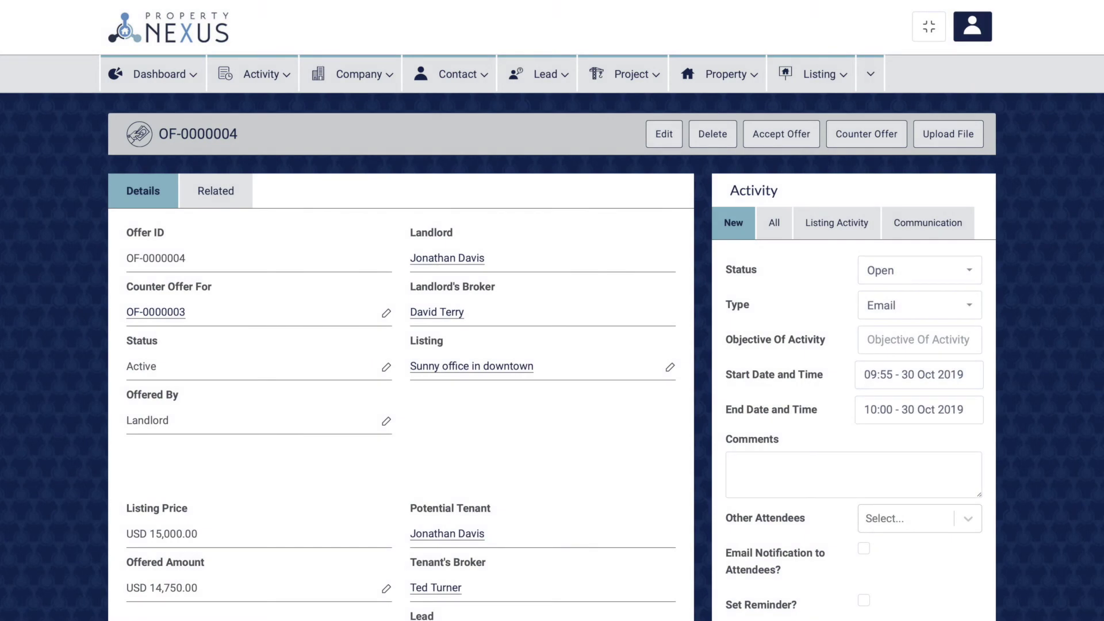
# Examine the tenant's broker and landlord's broker recorded on offer OF-0000004.
pyautogui.click(411, 565)
pyautogui.moveTo(412, 565); pyautogui.dragTo(491, 566)
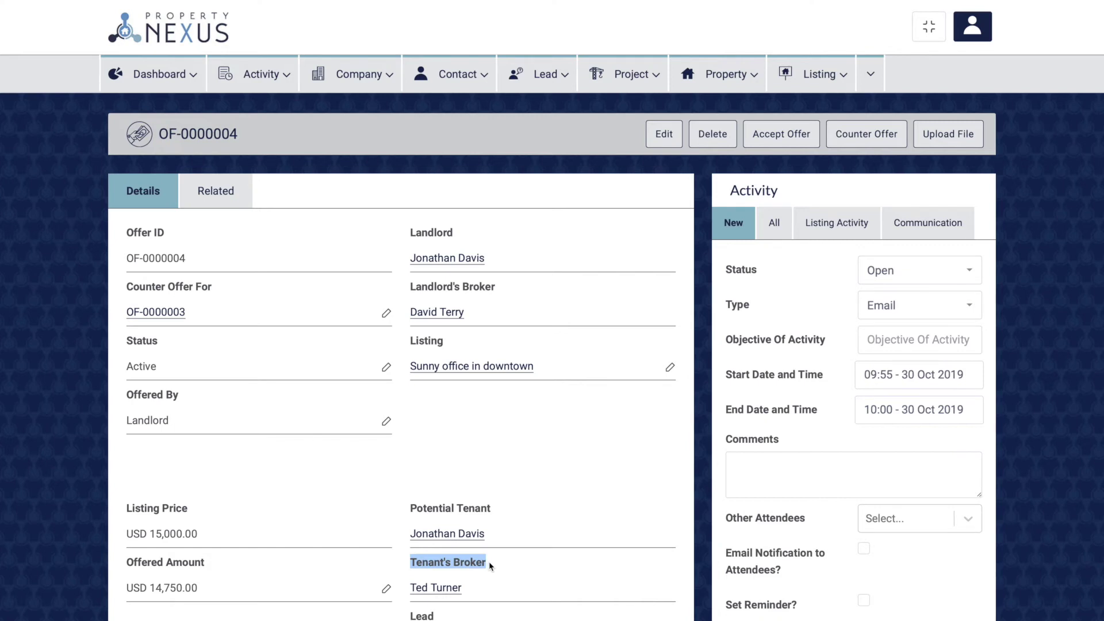
pyautogui.moveTo(410, 287); pyautogui.dragTo(499, 291)
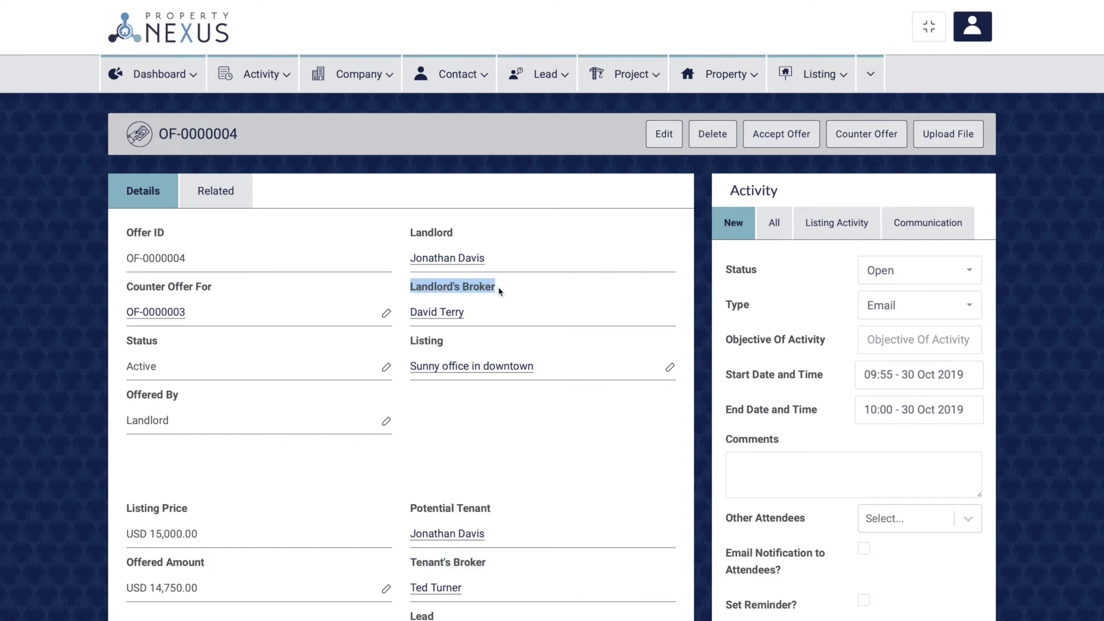
pyautogui.click(499, 291)
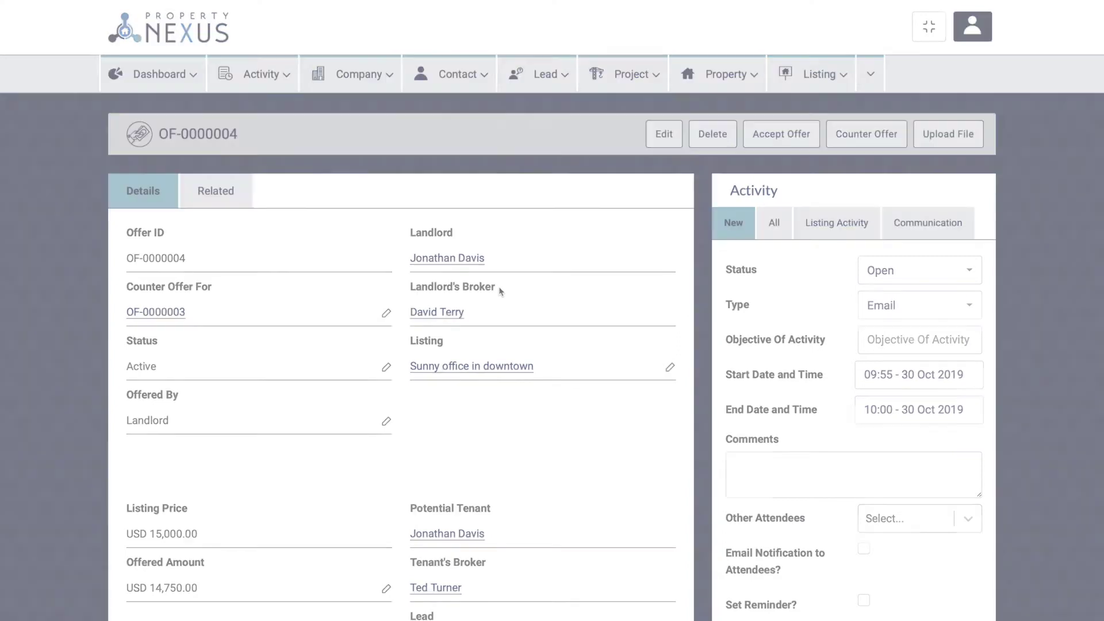
# Open the offer's Sunny office in downtown listing and check its external broker and record owner.
pyautogui.click(472, 366)
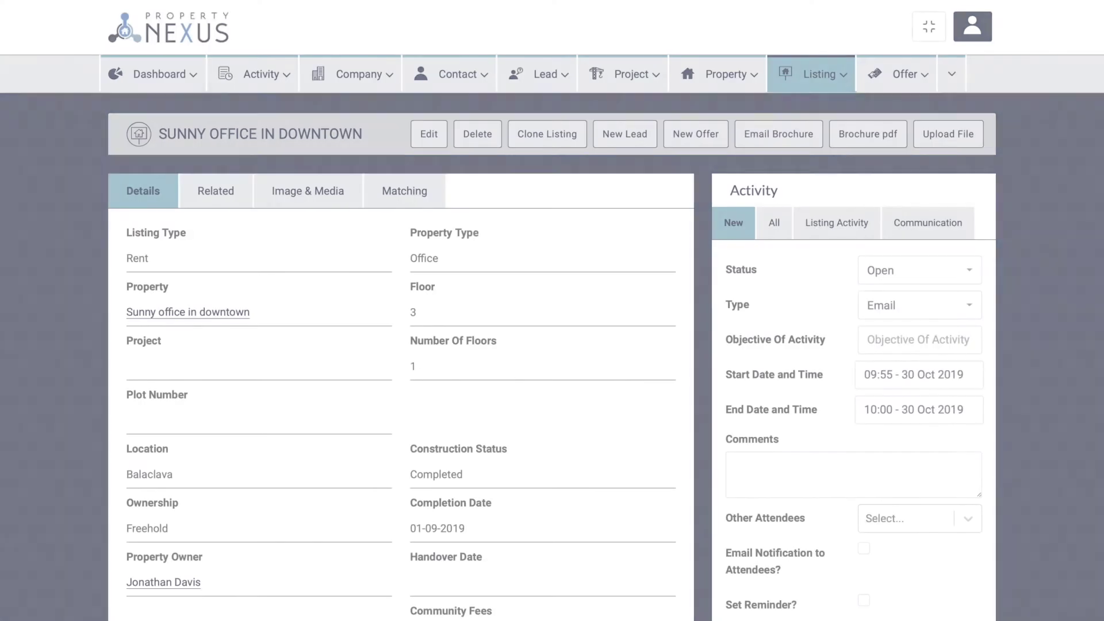
pyautogui.scroll(-3, 545, 289)
pyautogui.scroll(-10, 546, 289)
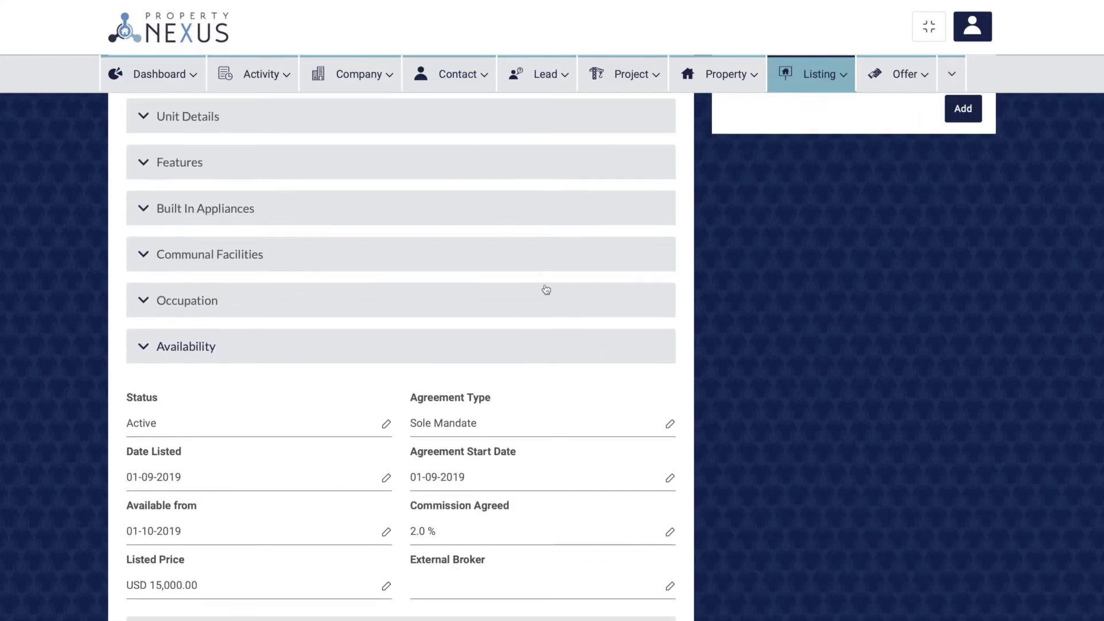
pyautogui.scroll(-1, 536, 296)
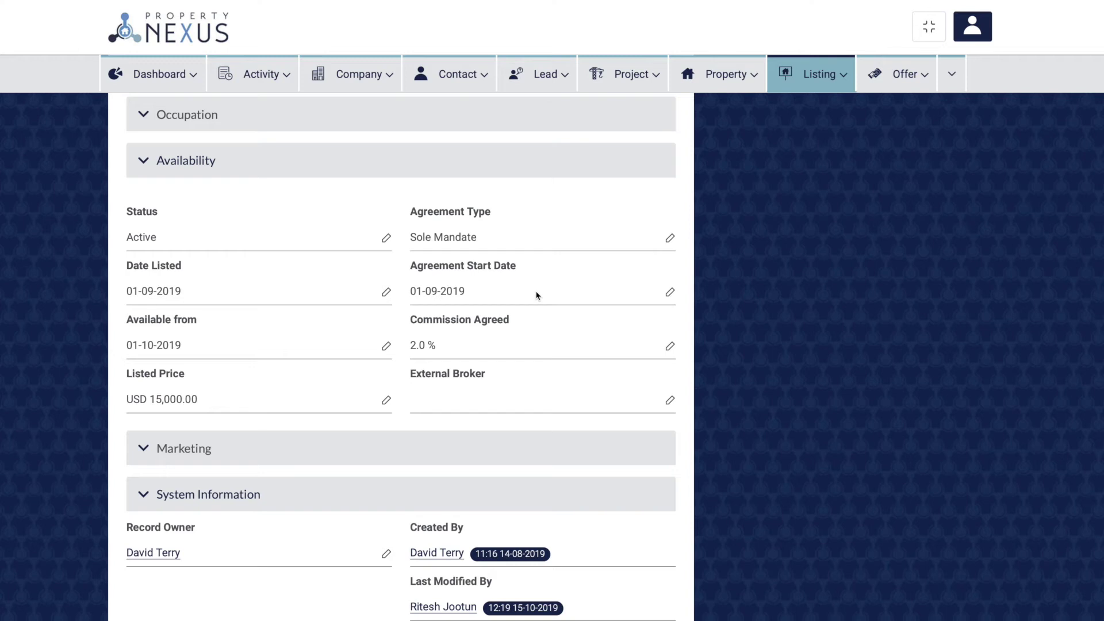
pyautogui.click(413, 374)
pyautogui.moveTo(412, 374); pyautogui.dragTo(487, 380)
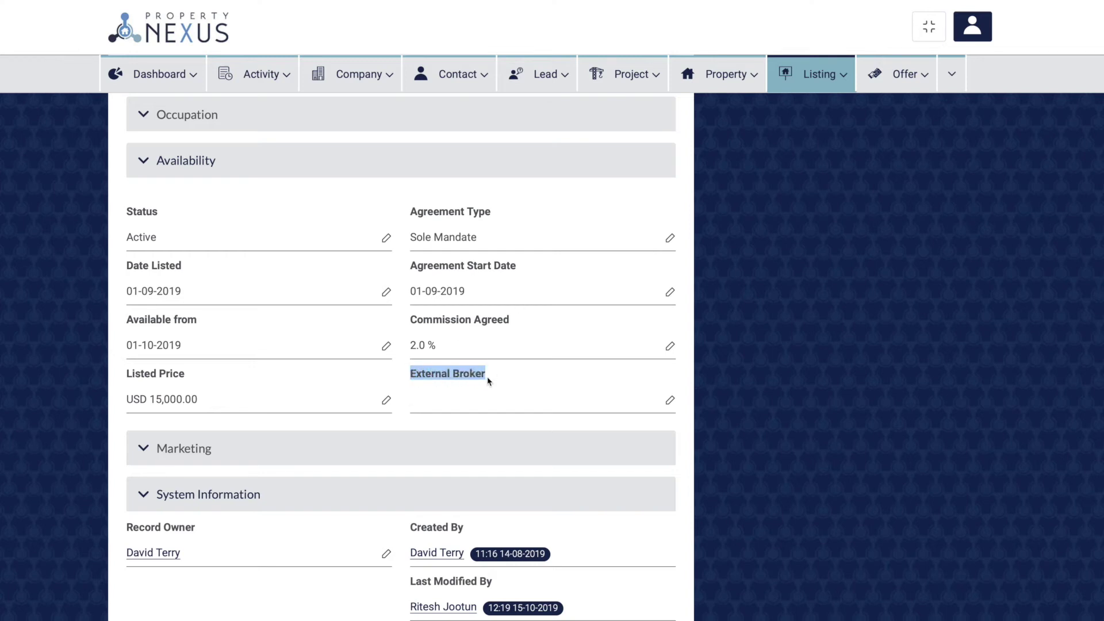
pyautogui.click(491, 378)
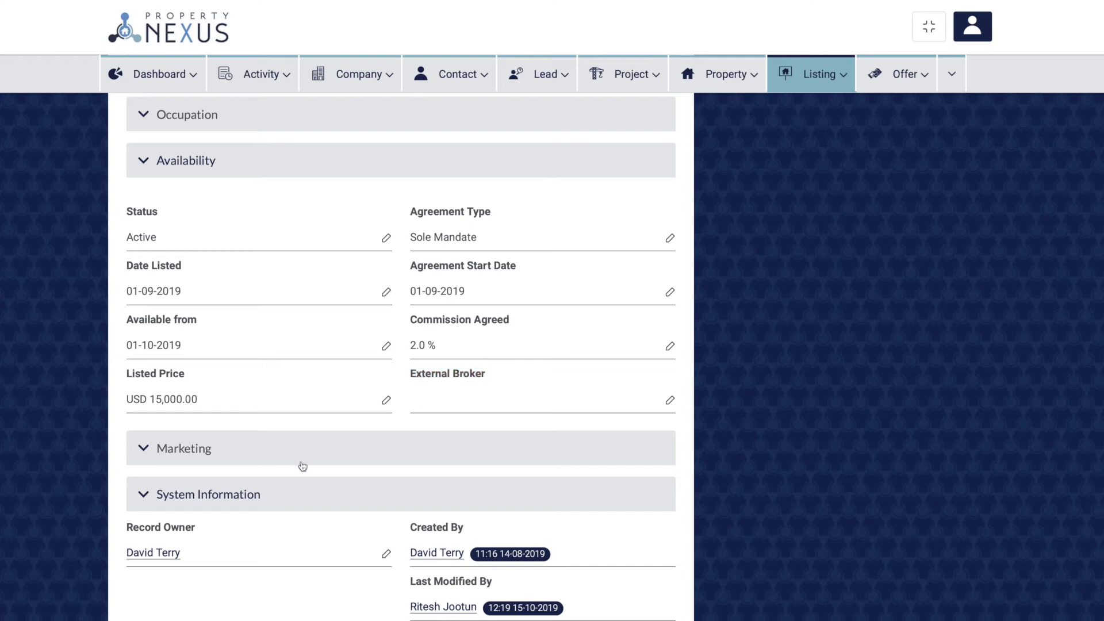
pyautogui.moveTo(127, 527); pyautogui.dragTo(197, 526)
pyautogui.click(203, 531)
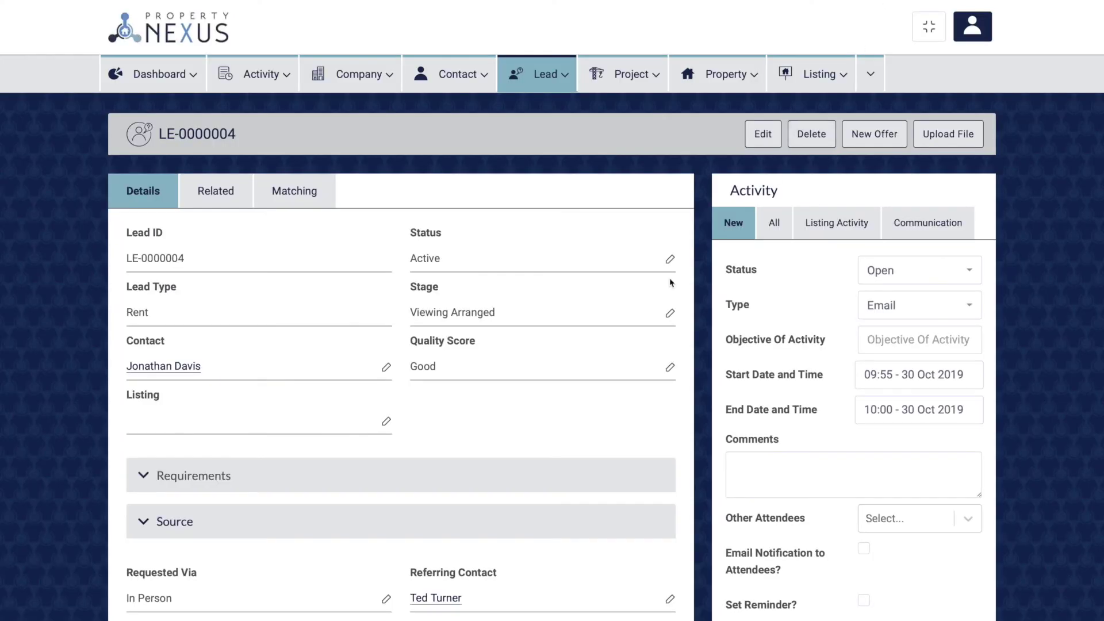
# Check the referring contact and the record owner of lead LE-0000004.
pyautogui.scroll(-6, 537, 338)
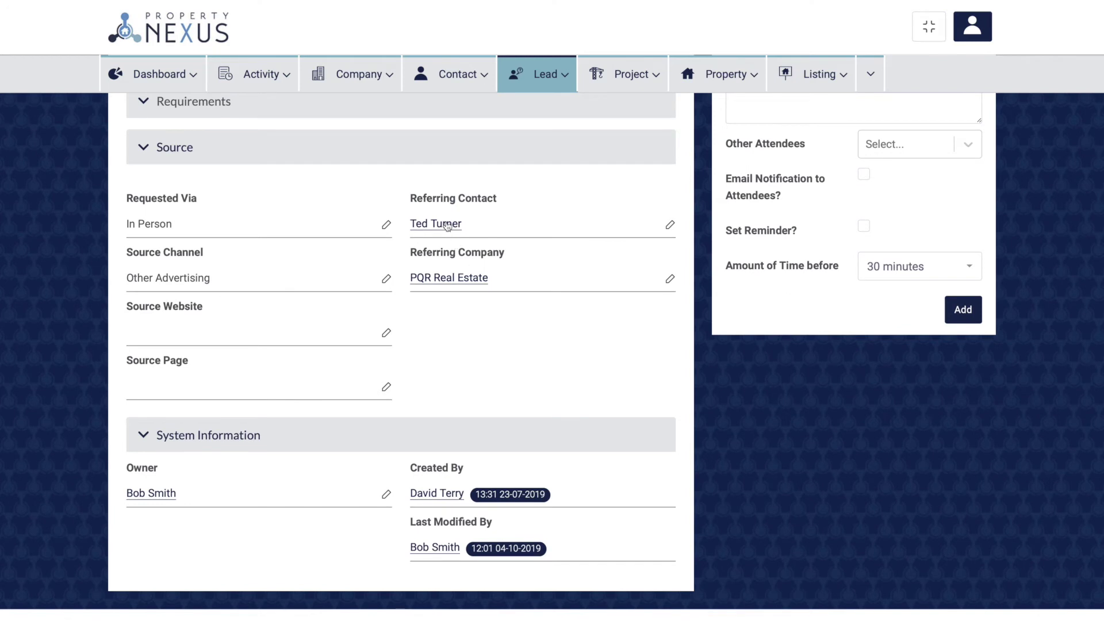
pyautogui.moveTo(410, 197); pyautogui.dragTo(504, 203)
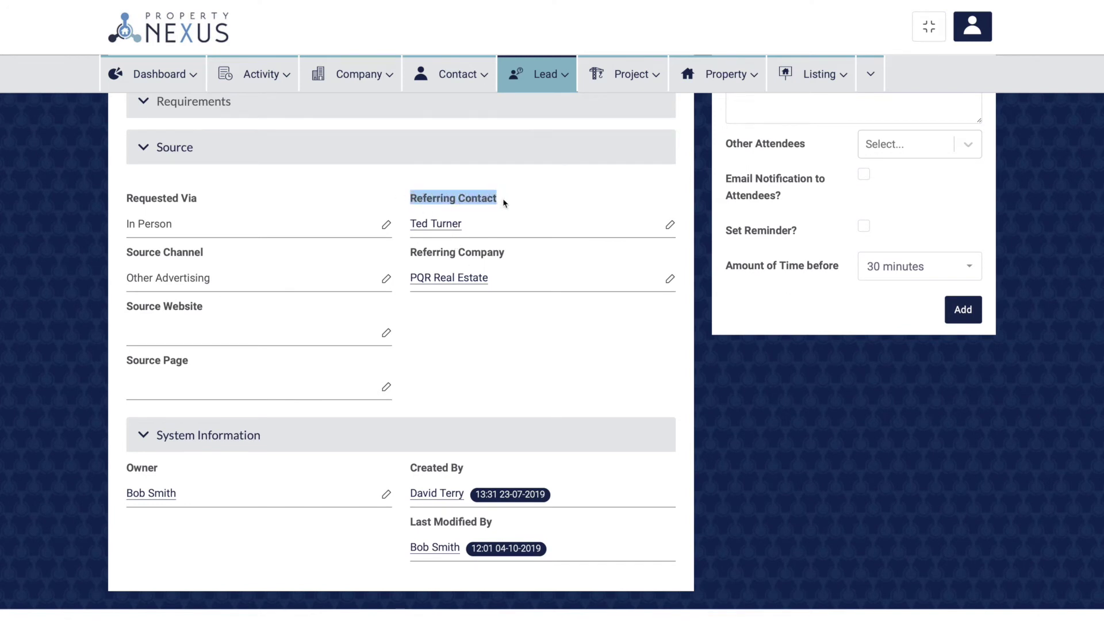
pyautogui.click(503, 202)
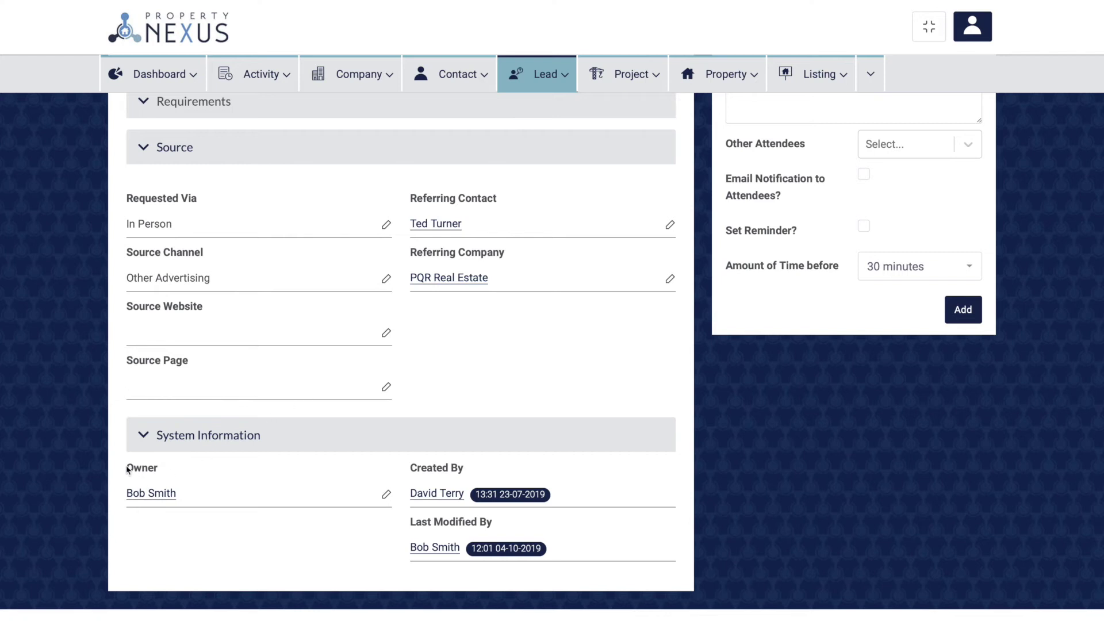
pyautogui.moveTo(127, 469); pyautogui.dragTo(165, 472)
pyautogui.click(165, 472)
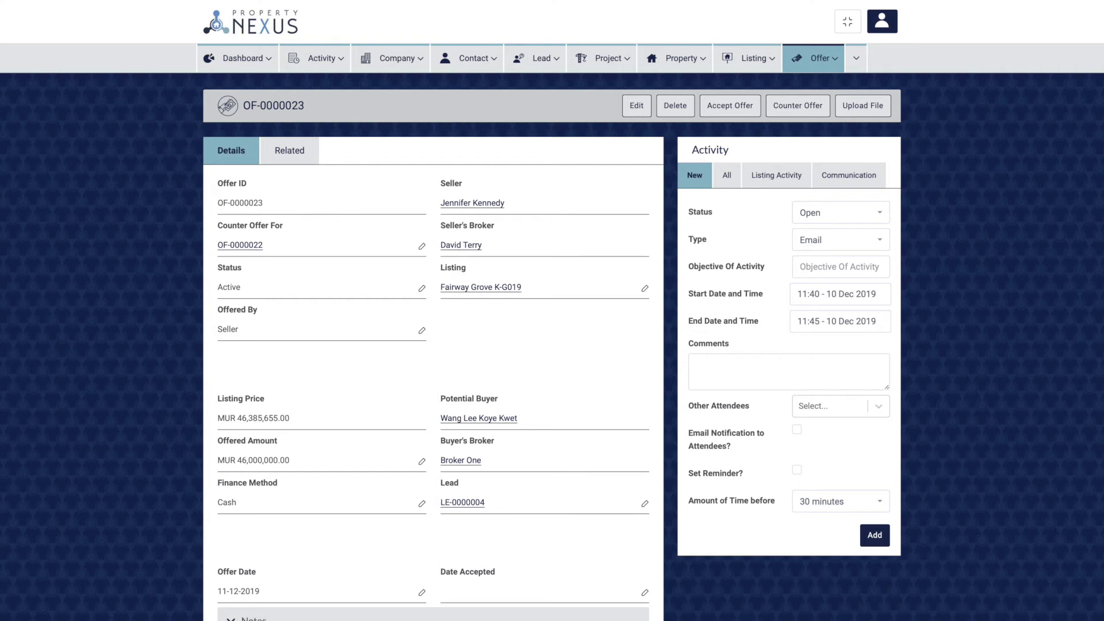
# Examine the status choices available when editing offer OF-0000022, including Active and Countered.
pyautogui.click(636, 105)
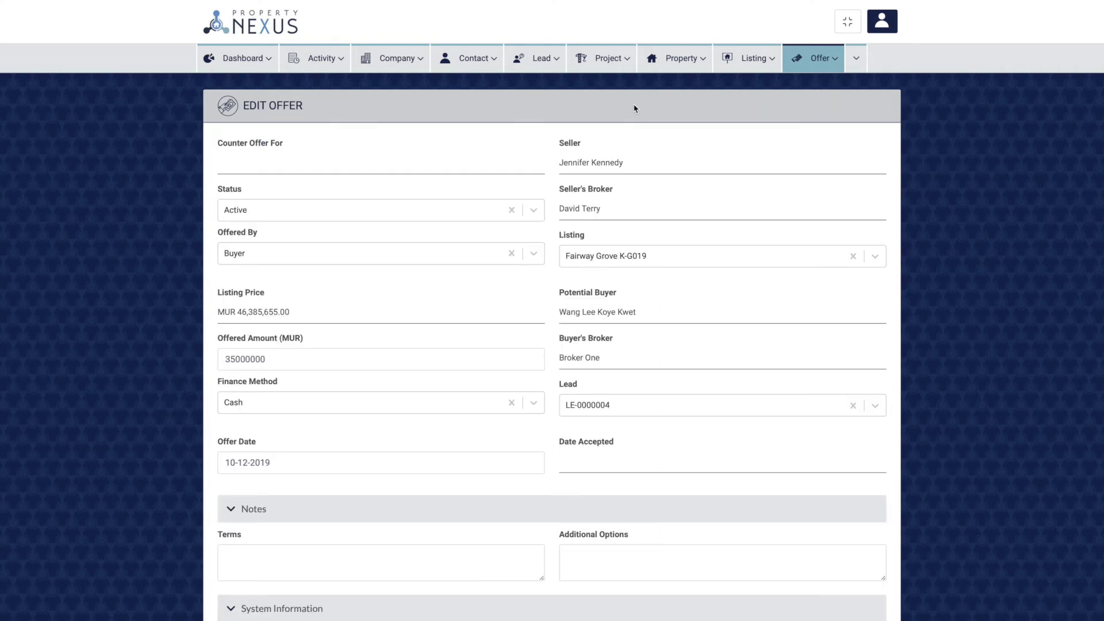
pyautogui.click(292, 217)
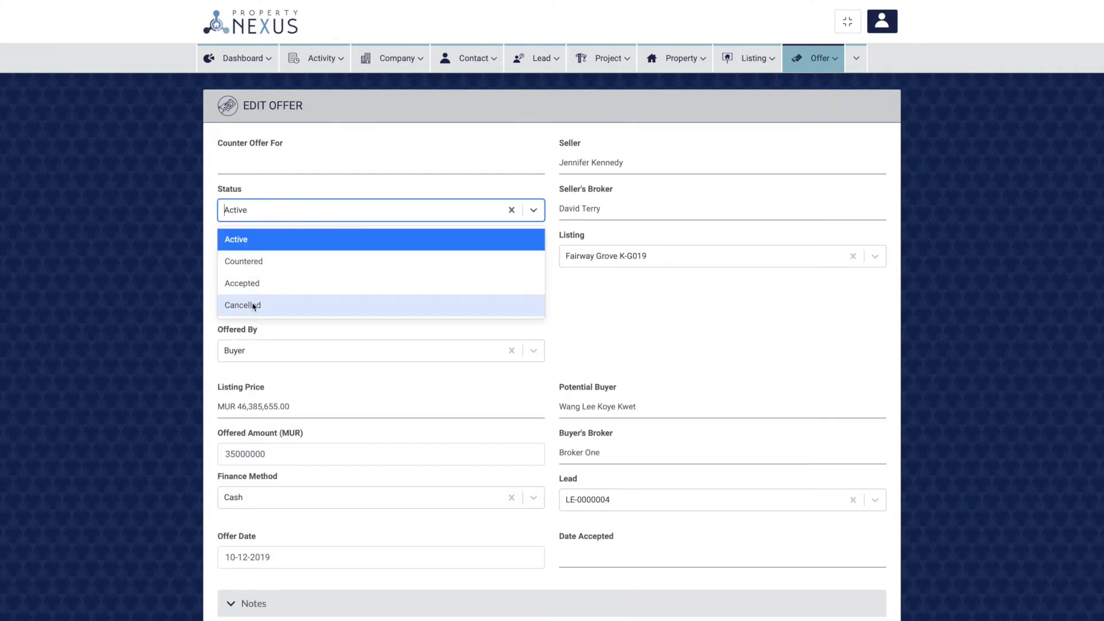
pyautogui.click(264, 240)
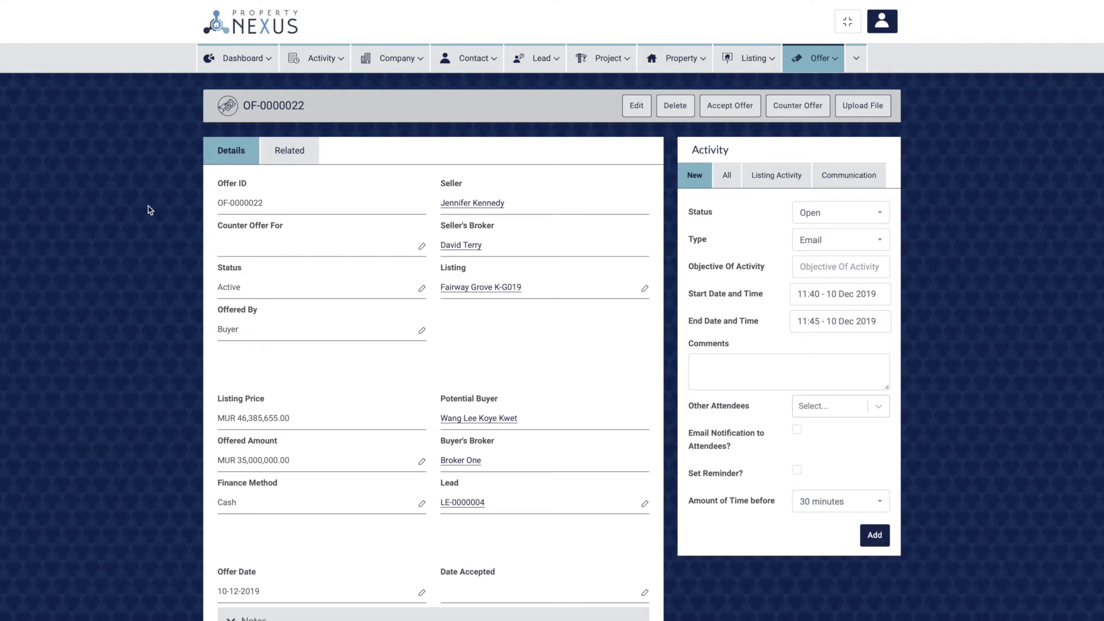
pyautogui.click(629, 110)
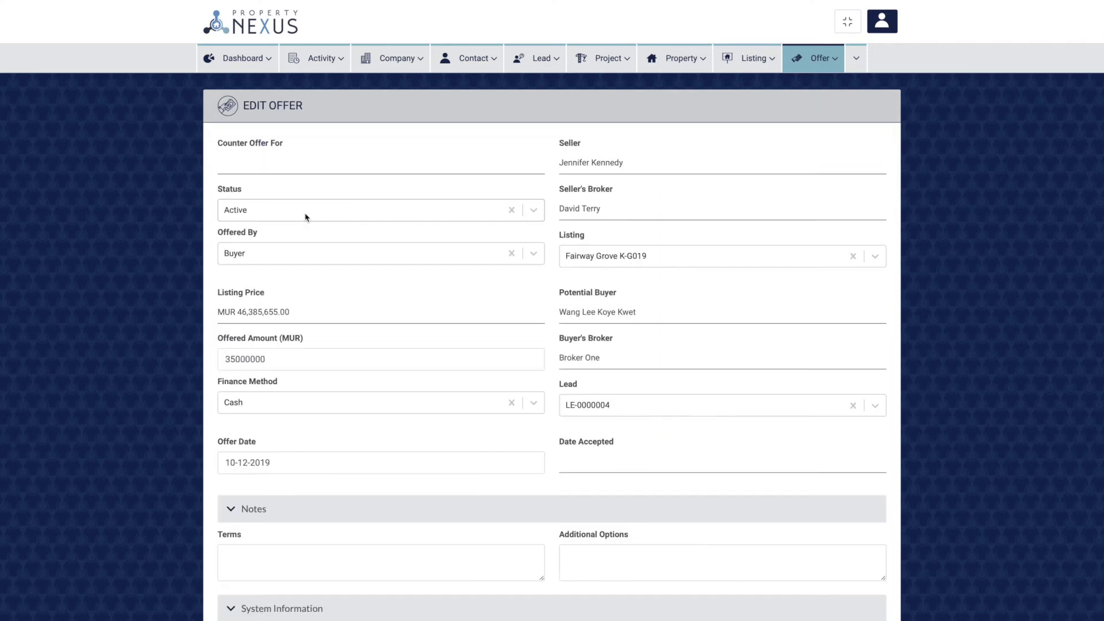
pyautogui.click(306, 215)
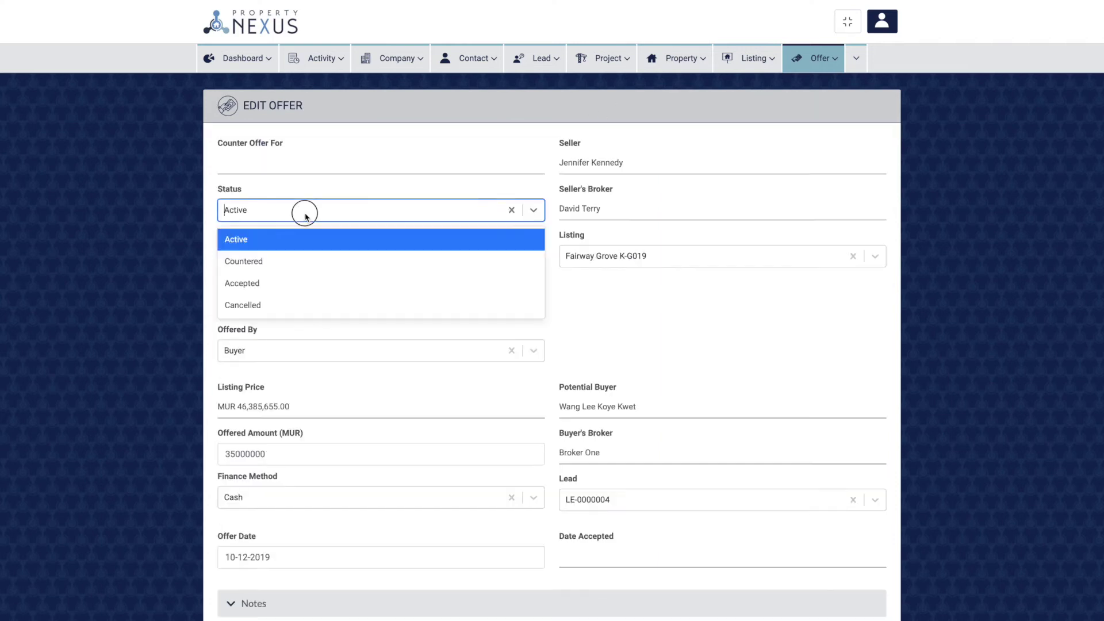
pyautogui.click(268, 262)
pyautogui.press('Escape')
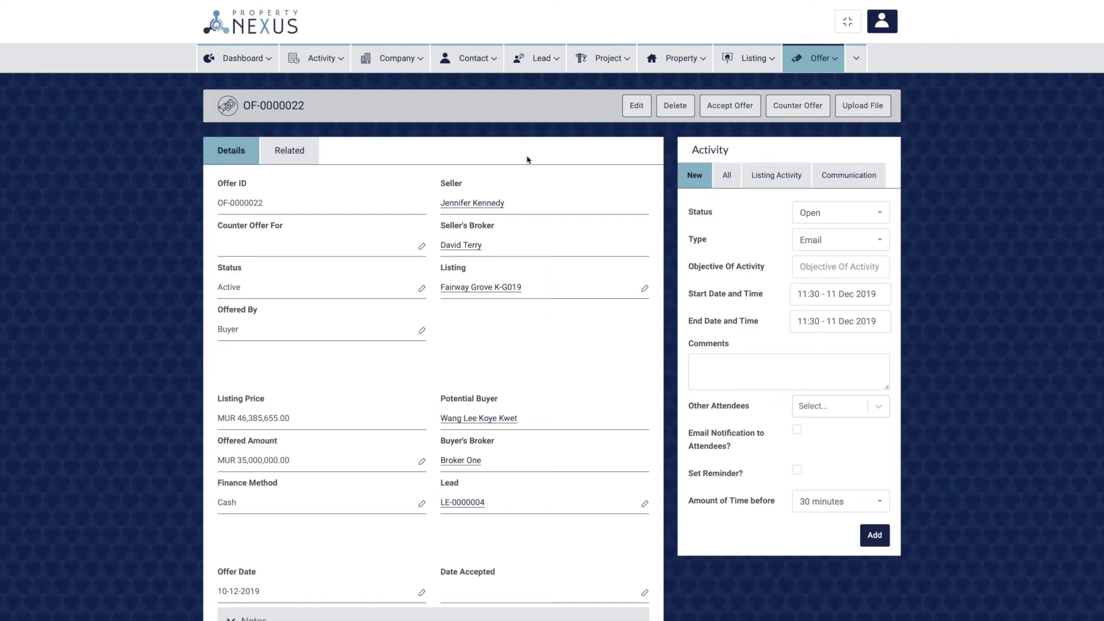
# Start a counter offer for OF-0000022, offered by the Seller, with an offered amount of 46000000 MUR.
pyautogui.click(798, 110)
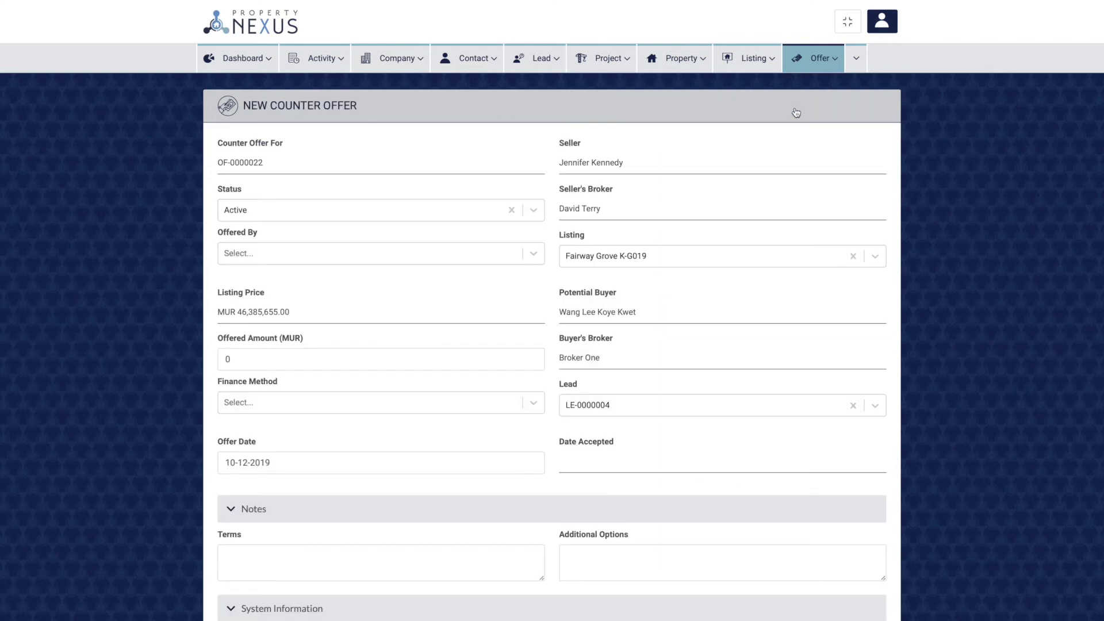
pyautogui.click(487, 255)
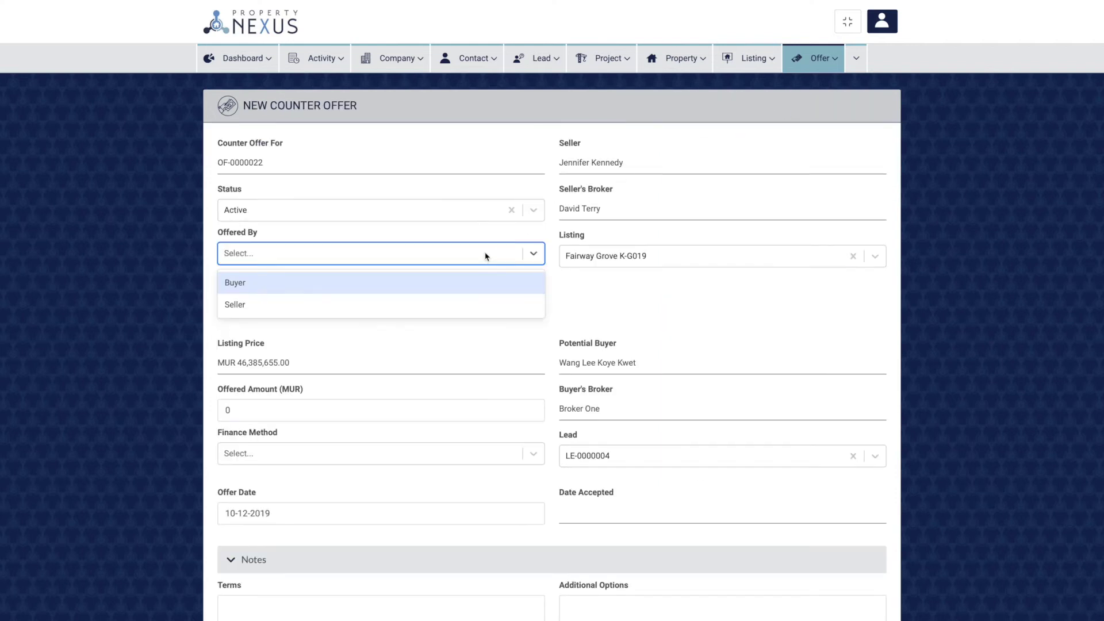
pyautogui.click(424, 305)
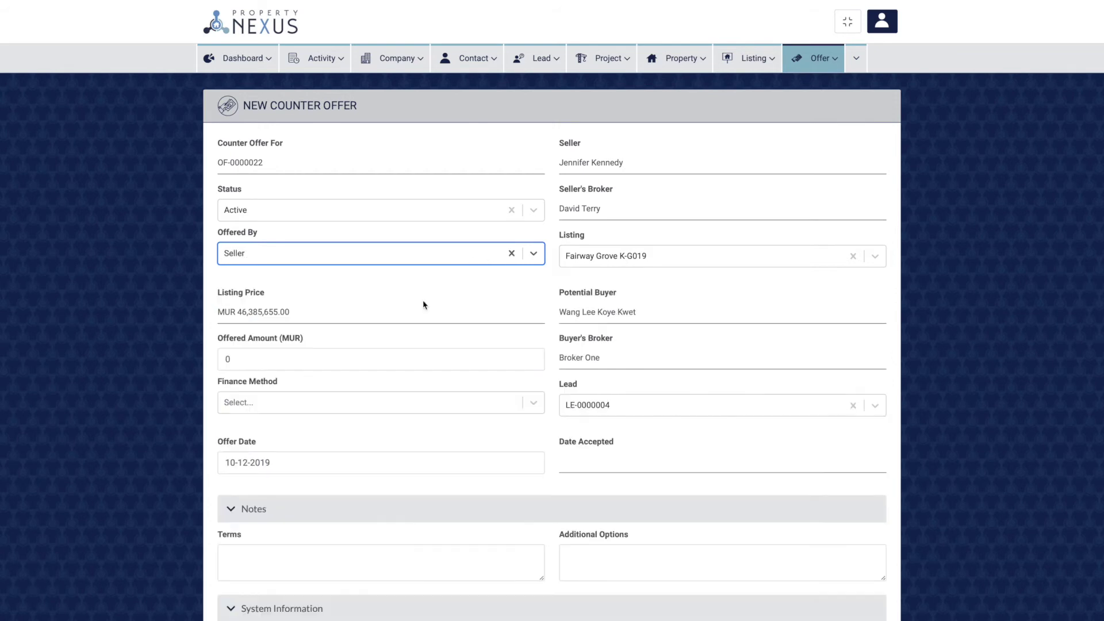
pyautogui.click(328, 353)
pyautogui.write('4600000')
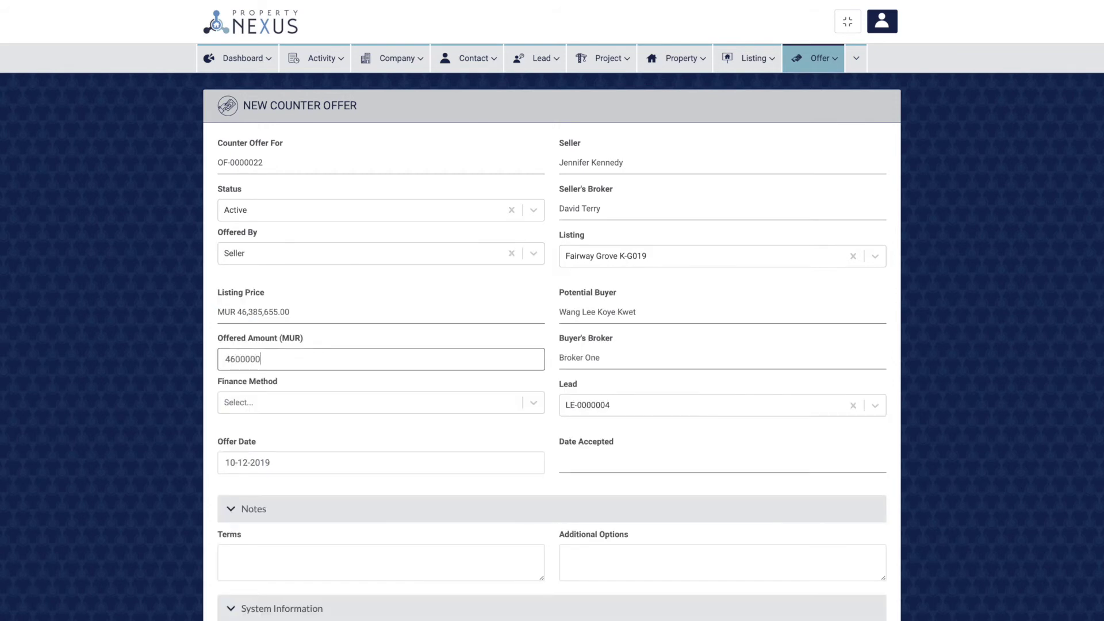
pyautogui.write('0')
# Try to create the counter offer with Cash as finance method and 09-12-2019 as offer date.
pyautogui.click(285, 402)
pyautogui.click(267, 433)
pyautogui.click(273, 462)
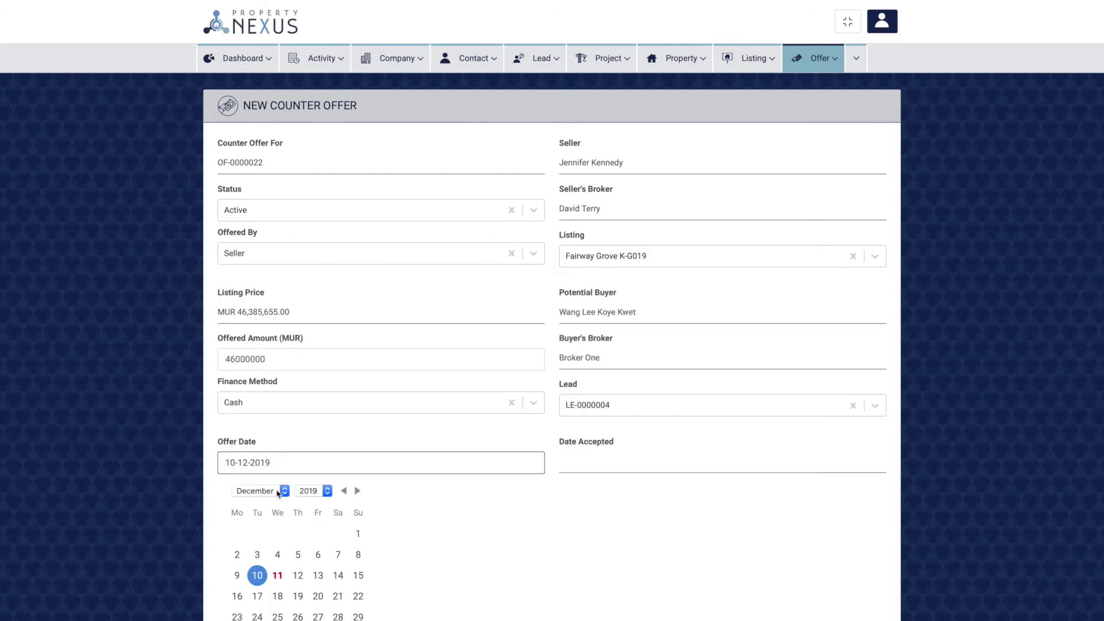
pyautogui.click(236, 575)
pyautogui.scroll(-5, 238, 577)
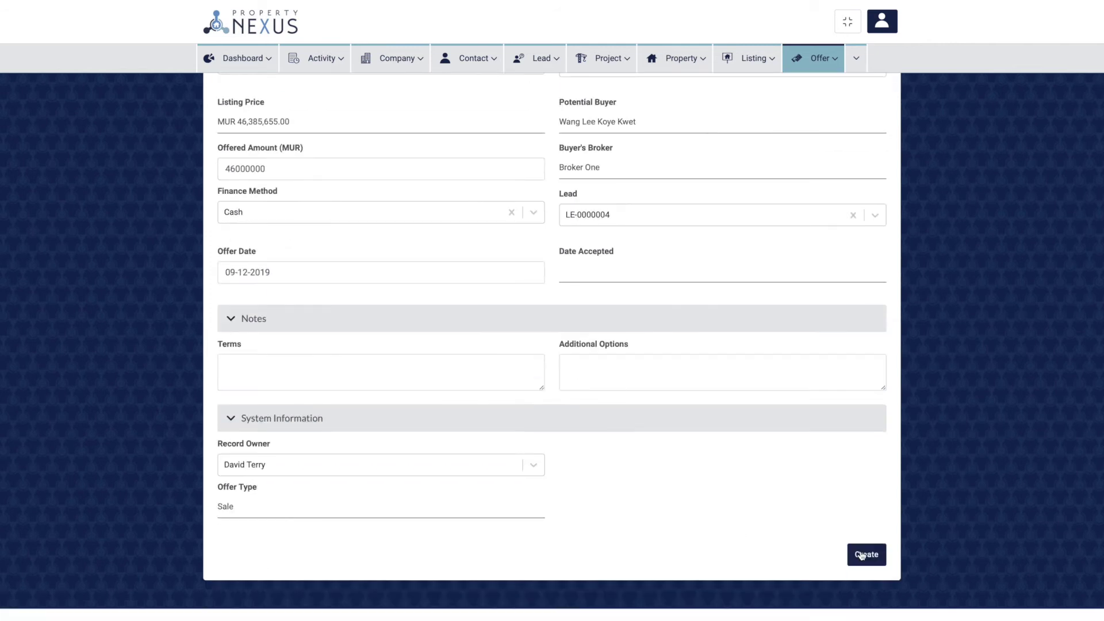
pyautogui.click(861, 555)
# Fill in the blank counter offer for OF-0000022 with Seller as the offering party and 46000000 MUR as the offered amount.
pyautogui.click(419, 257)
pyautogui.click(358, 303)
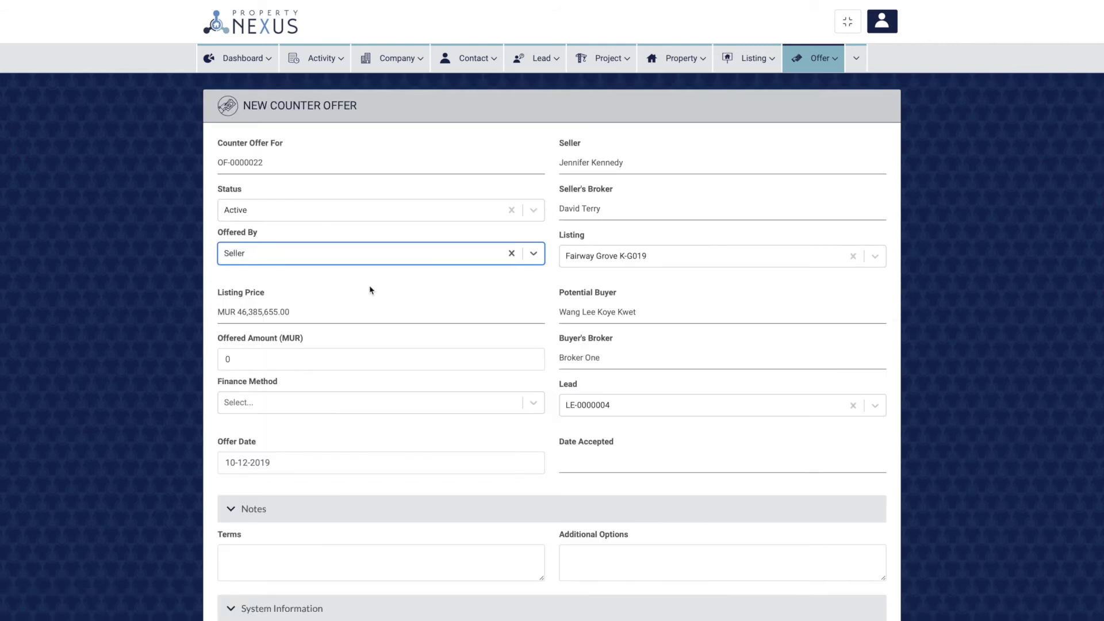
pyautogui.click(268, 364)
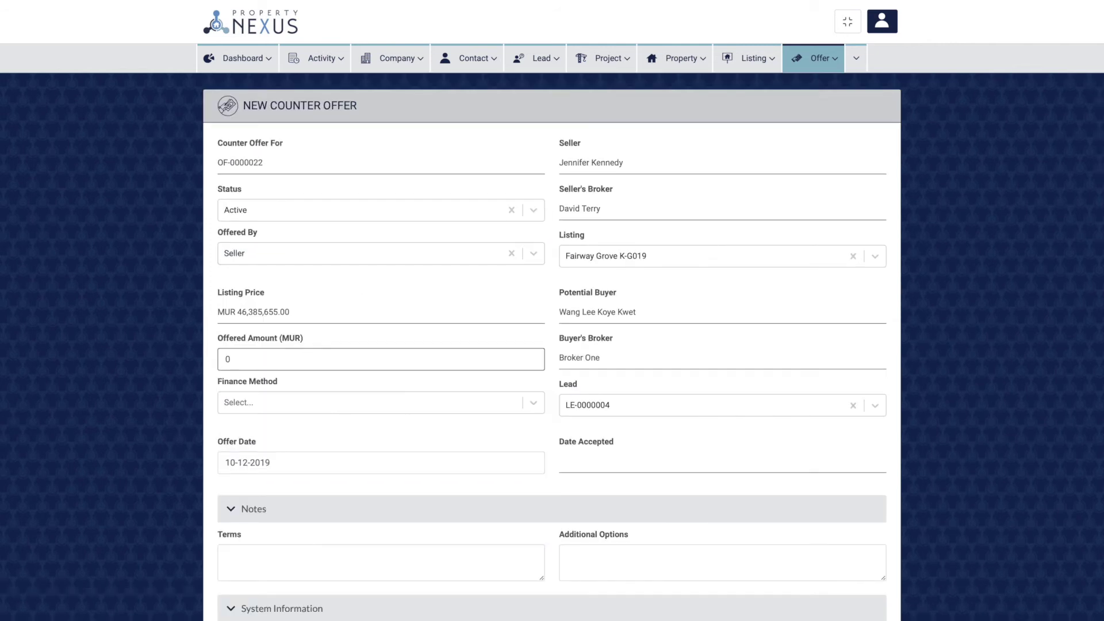
pyautogui.write('46000000')
# Set the finance method to Cash and the offer date to 11-12-2019, and create the counter offer.
pyautogui.click(261, 402)
pyautogui.click(250, 429)
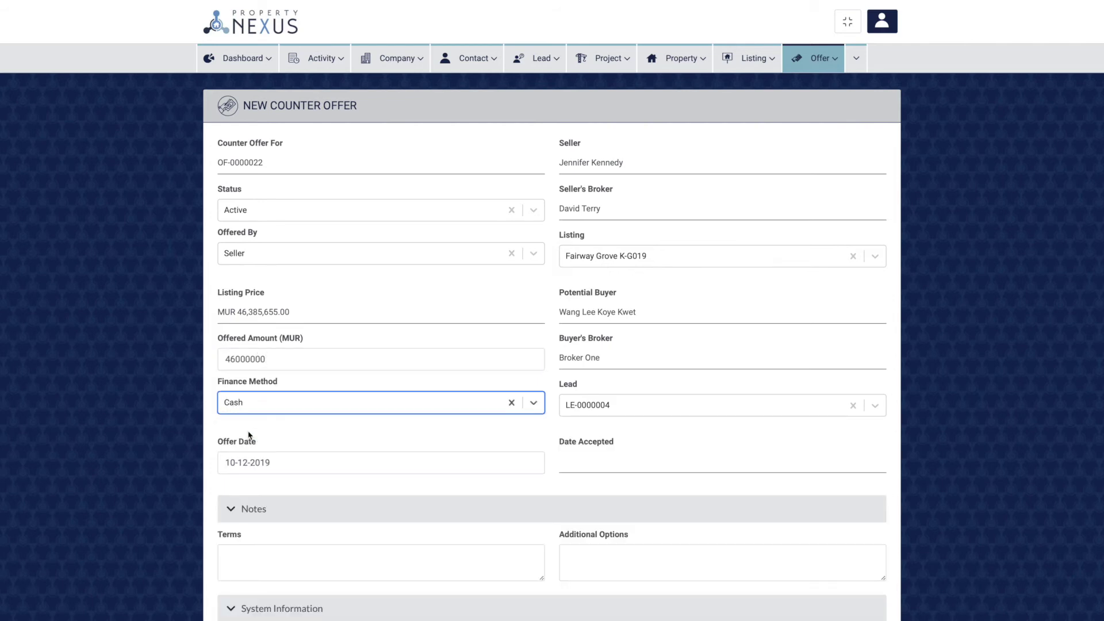
pyautogui.click(251, 462)
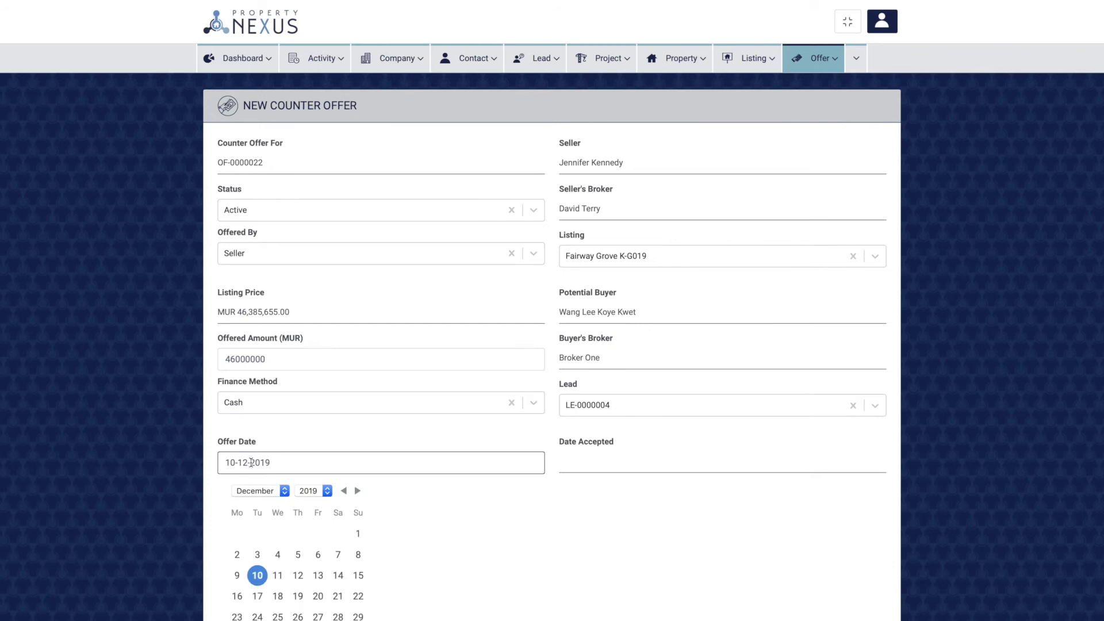
pyautogui.click(280, 573)
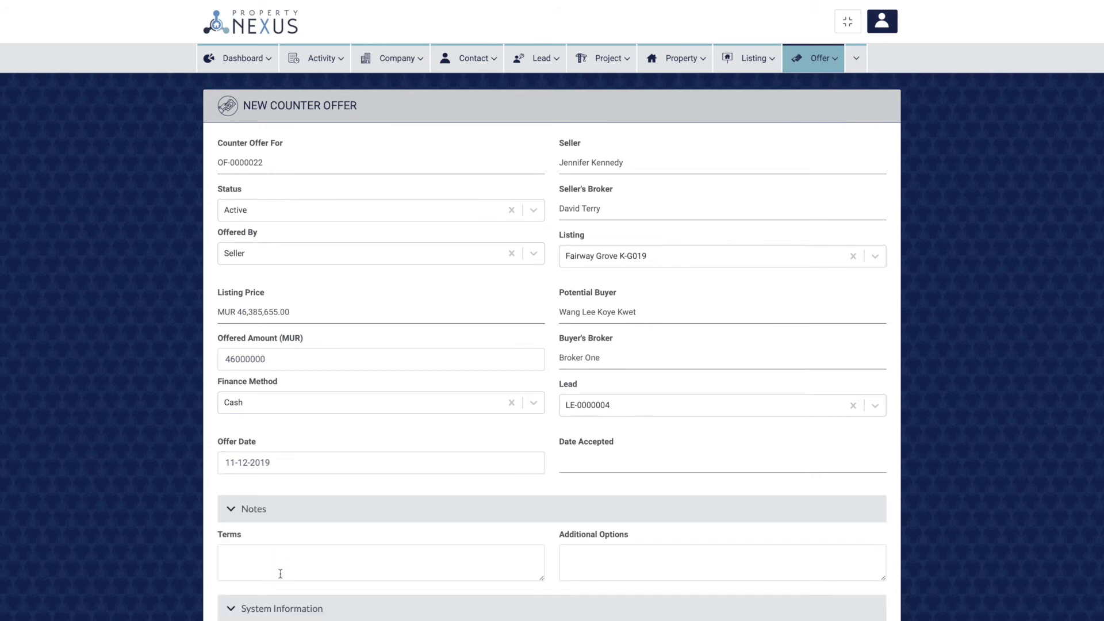
pyautogui.scroll(-4, 280, 573)
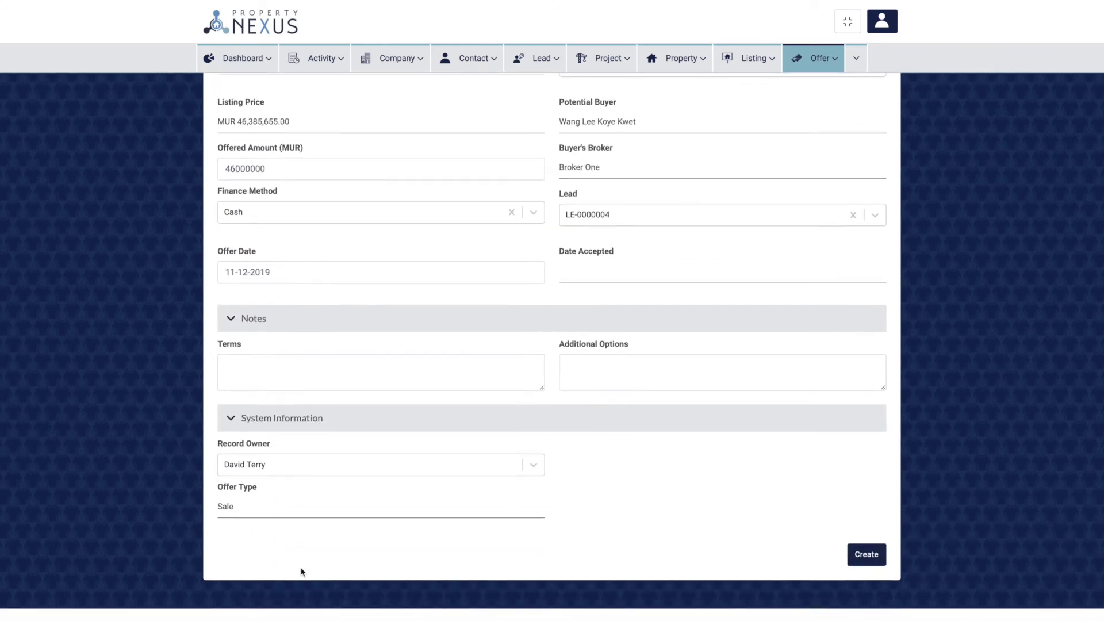
pyautogui.click(876, 552)
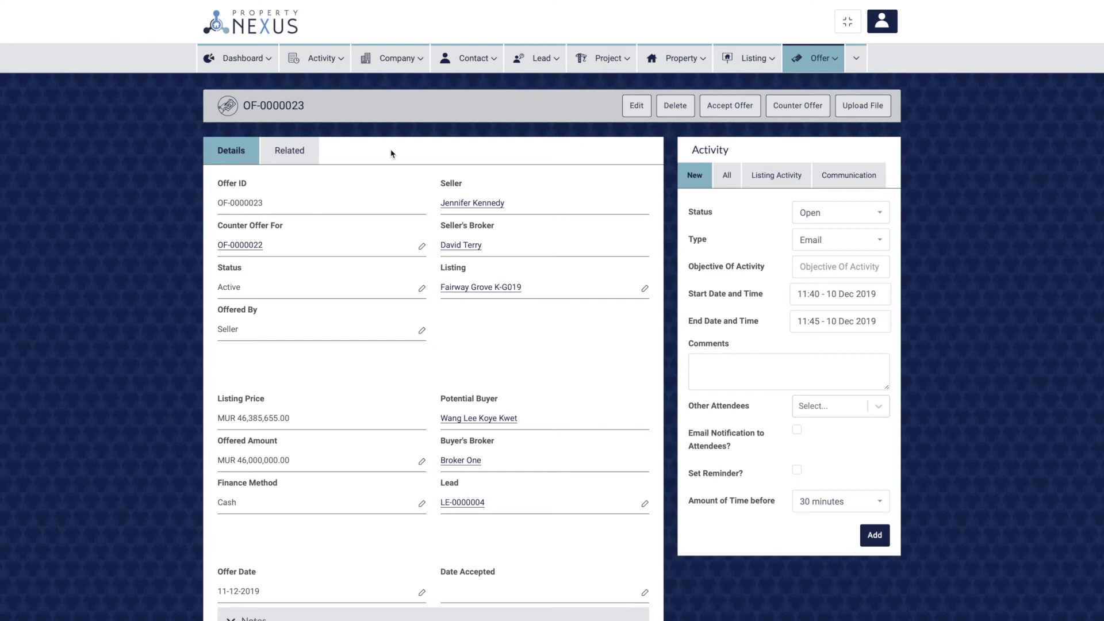
# Try to change the status of counter offer OF-0000023 to Accepted by editing its record.
pyautogui.click(635, 106)
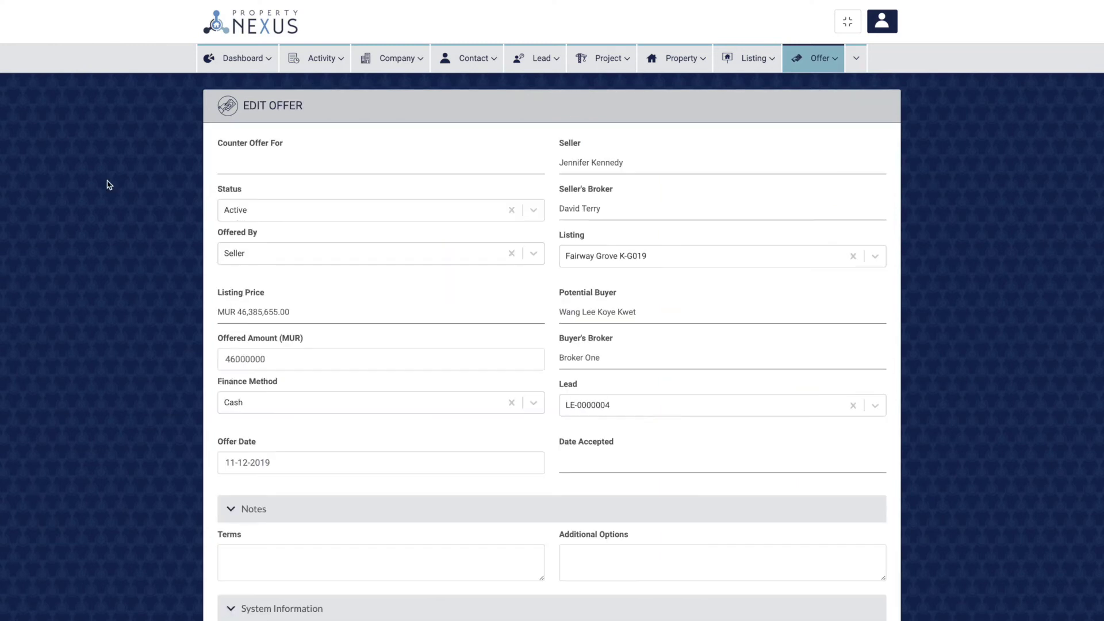
pyautogui.click(260, 217)
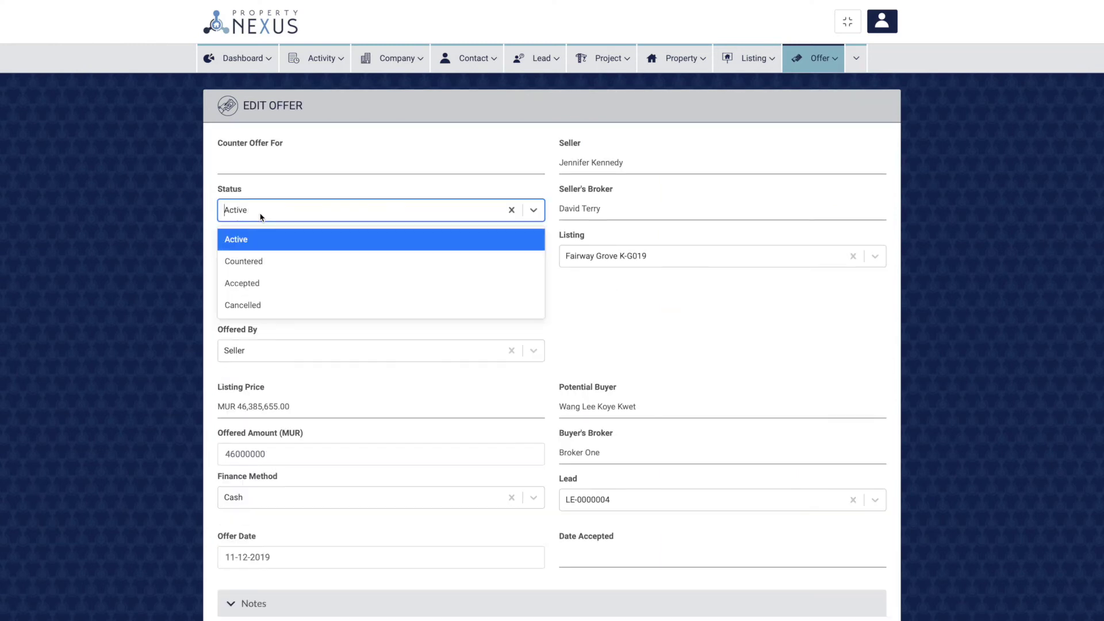
pyautogui.click(254, 283)
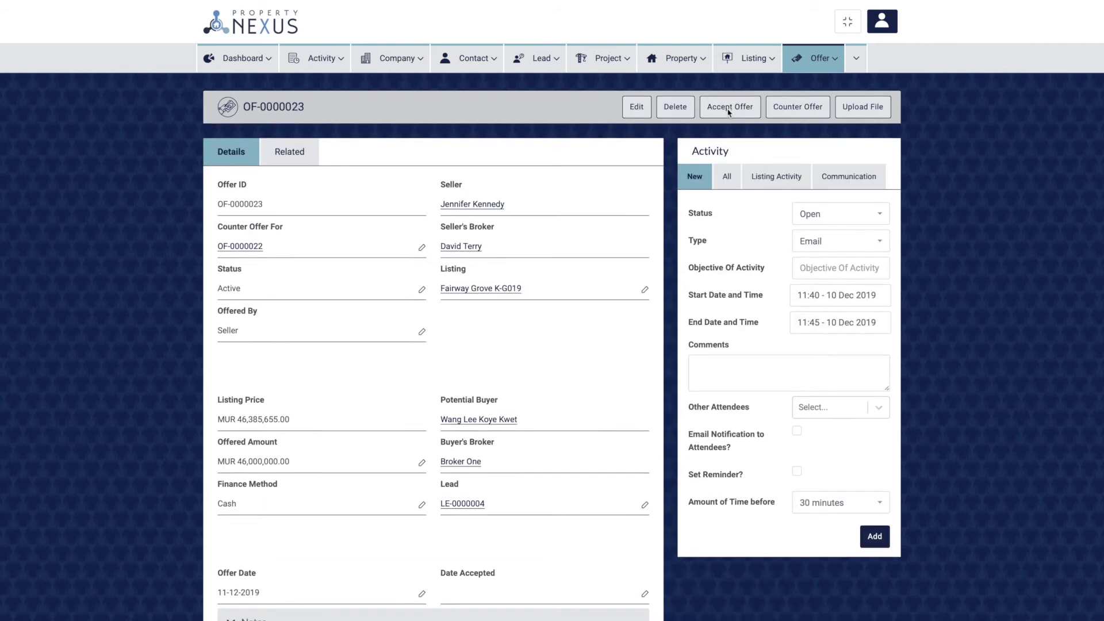
# Accept counter offer OF-0000023 and confirm the acceptance.
pyautogui.click(725, 109)
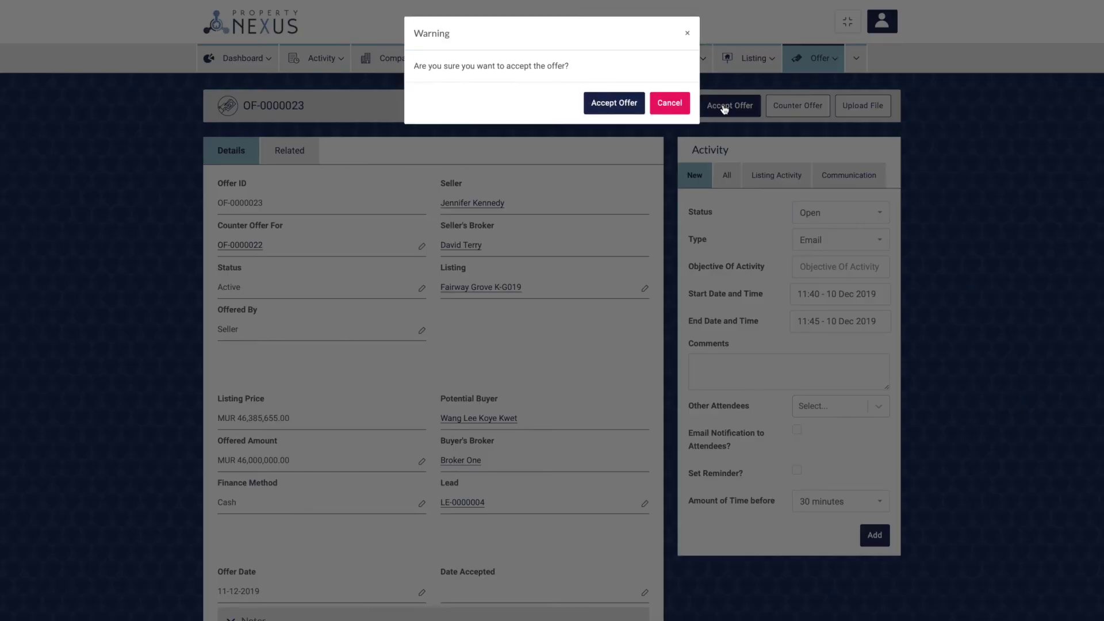
pyautogui.click(608, 106)
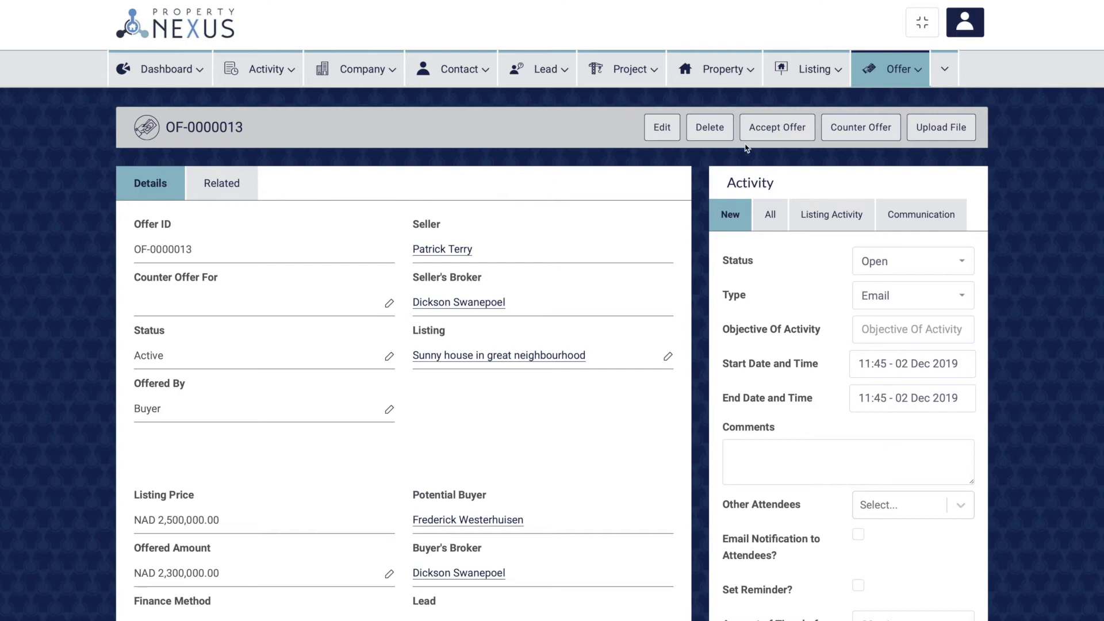
# Accept offer OF-0000013 and set the new transaction's start date to 04-12-2019 and expected closure date to 22-12-2019.
pyautogui.click(764, 131)
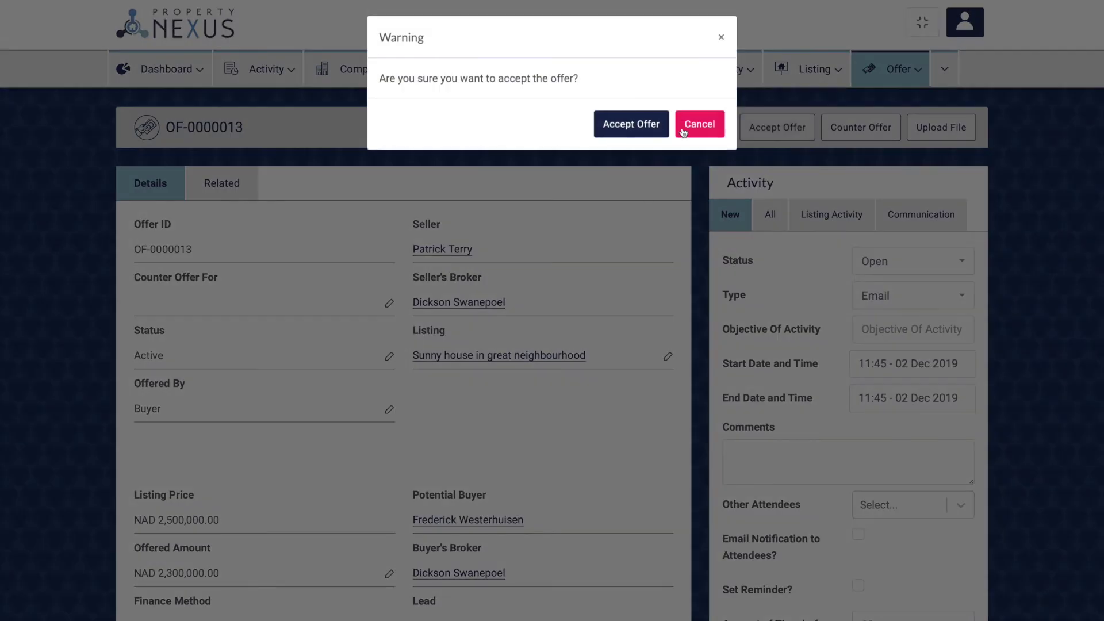
pyautogui.click(616, 122)
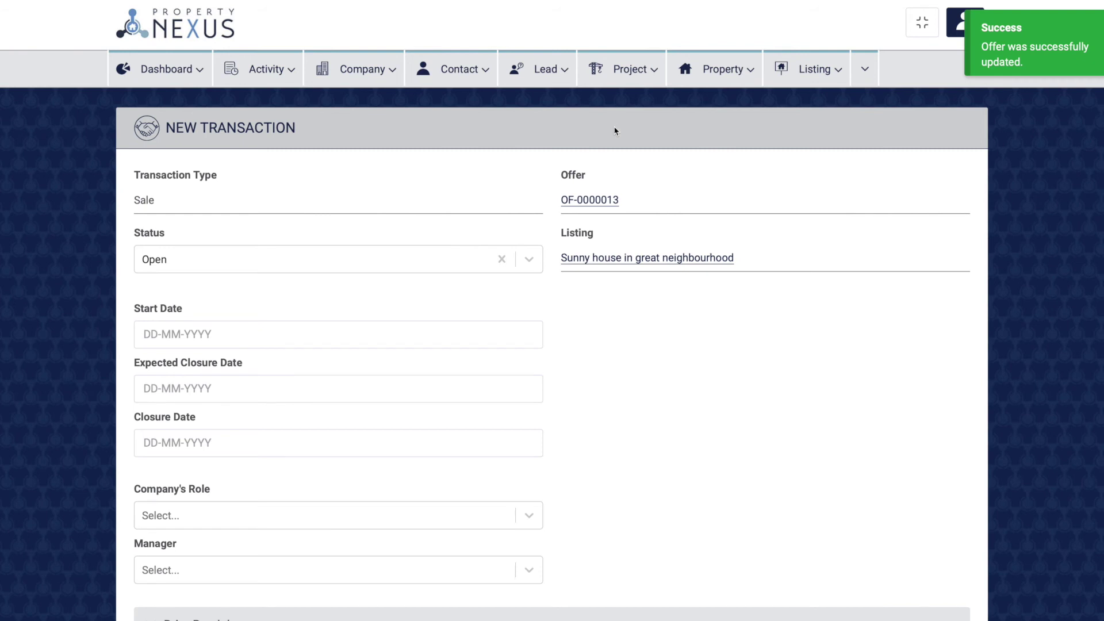
pyautogui.click(184, 334)
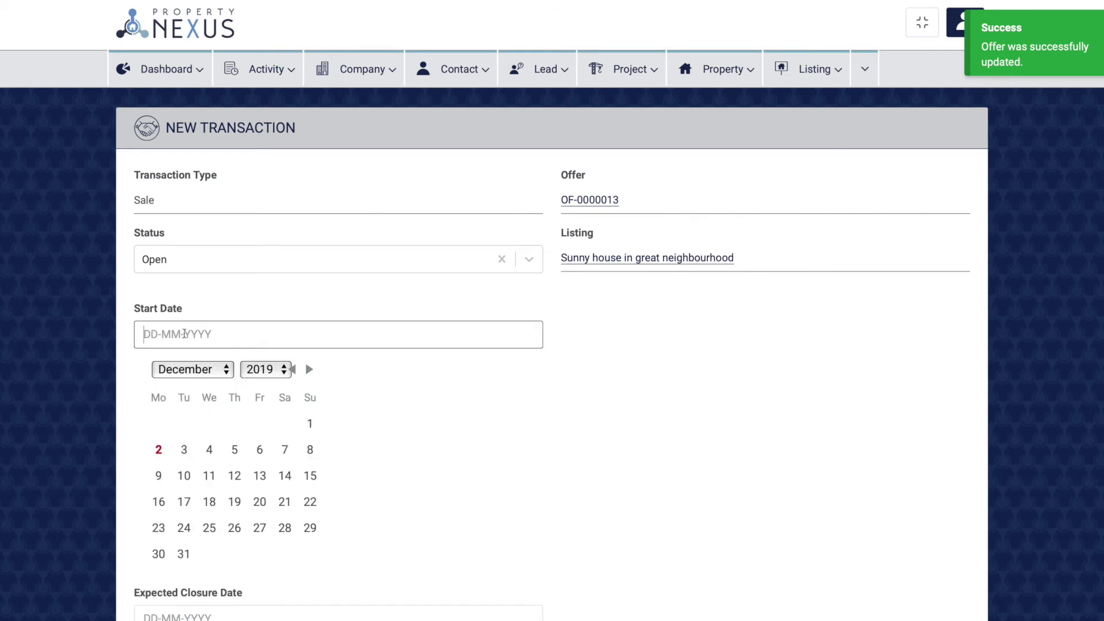
pyautogui.click(210, 449)
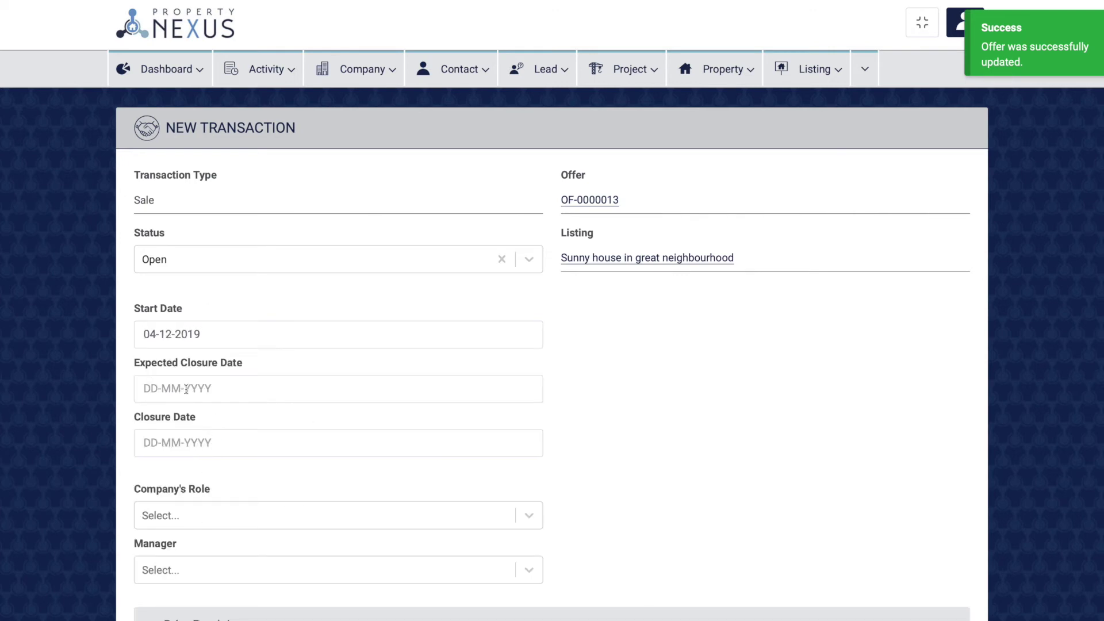
pyautogui.click(187, 389)
pyautogui.click(309, 555)
# Set the company's role in the transaction to Seller's Agent and review the commission breakdown.
pyautogui.click(183, 516)
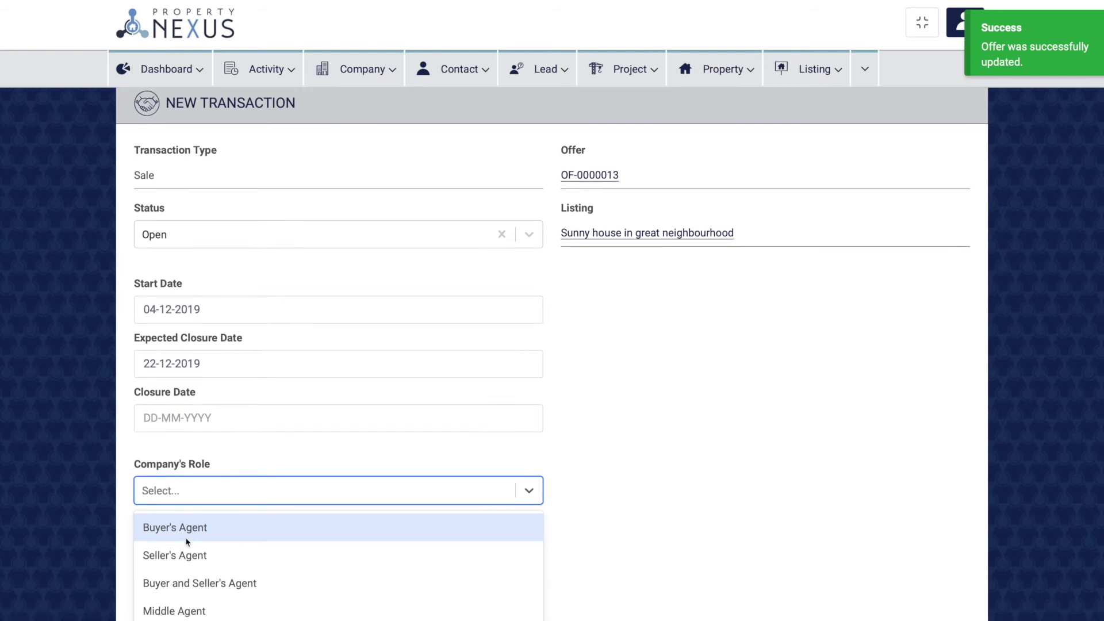
pyautogui.click(185, 552)
pyautogui.scroll(-6, 180, 543)
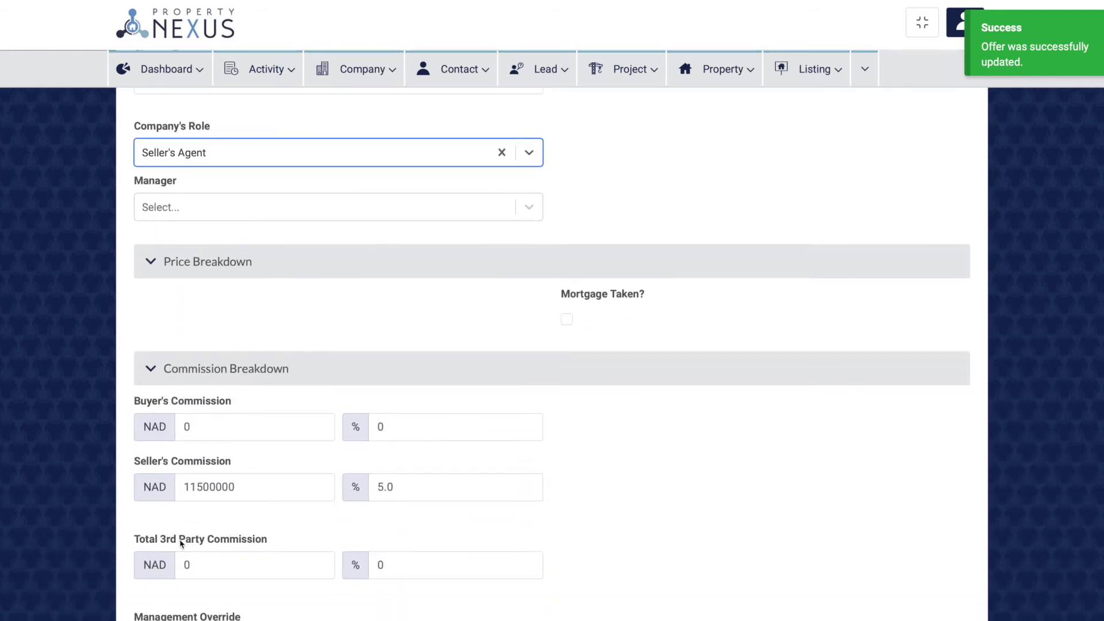
pyautogui.scroll(-2, 180, 543)
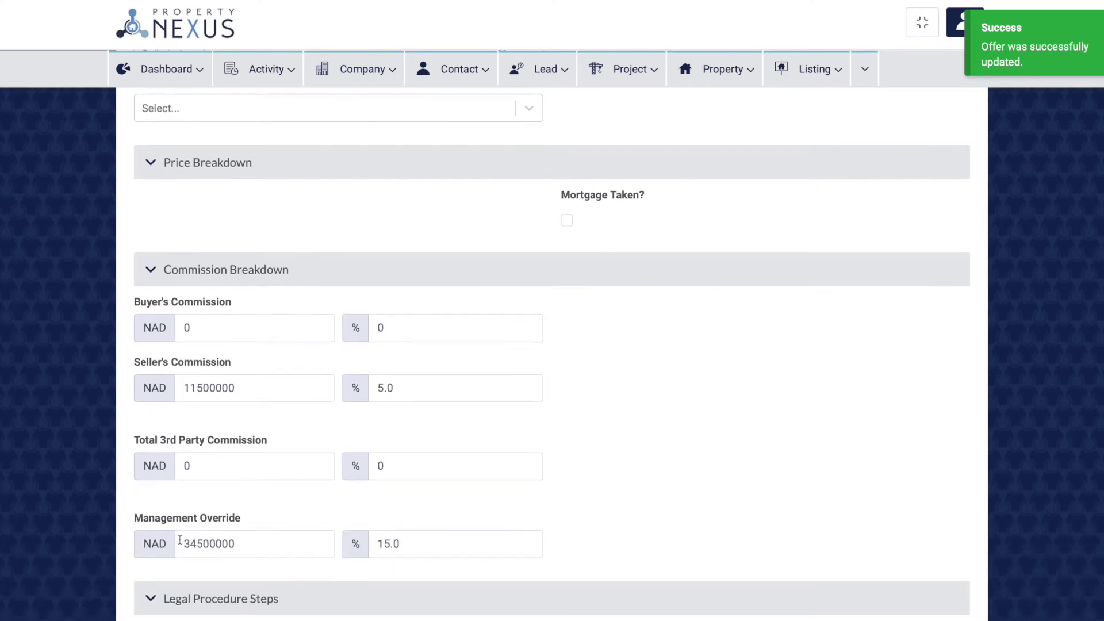
# Review the management override and the legal procedure date fields in the new transaction form.
pyautogui.scroll(-6, 180, 540)
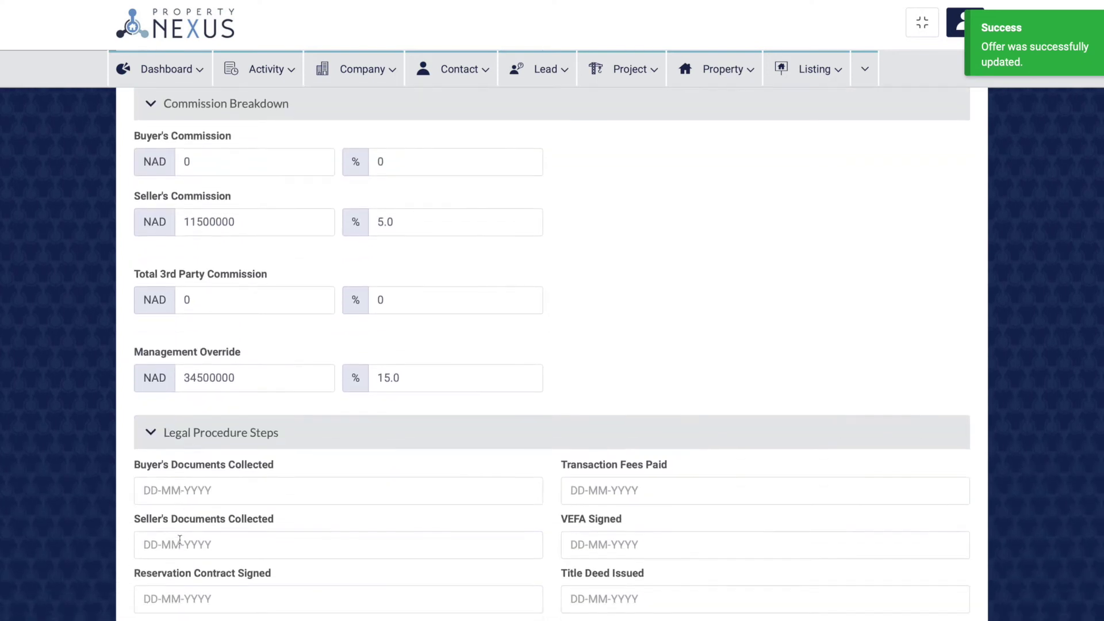
pyautogui.scroll(-3, 180, 539)
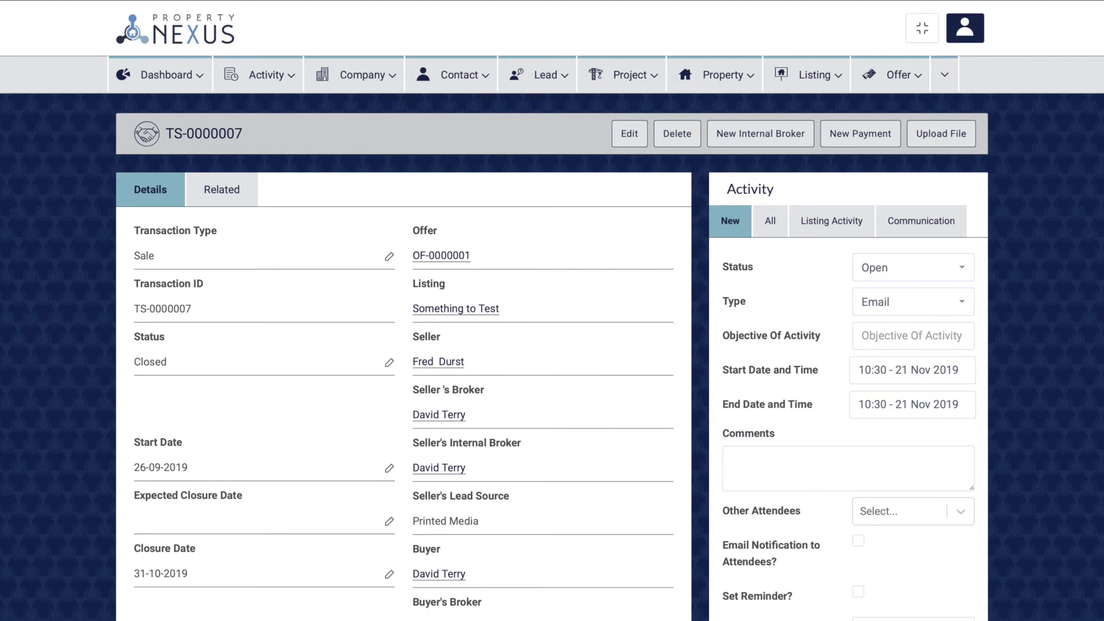
# Examine the status, start date, expected closure date and closure date of sale transaction TS-0000007.
pyautogui.click(137, 337)
pyautogui.moveTo(138, 337); pyautogui.dragTo(169, 338)
pyautogui.click(171, 339)
pyautogui.moveTo(136, 444); pyautogui.dragTo(194, 444)
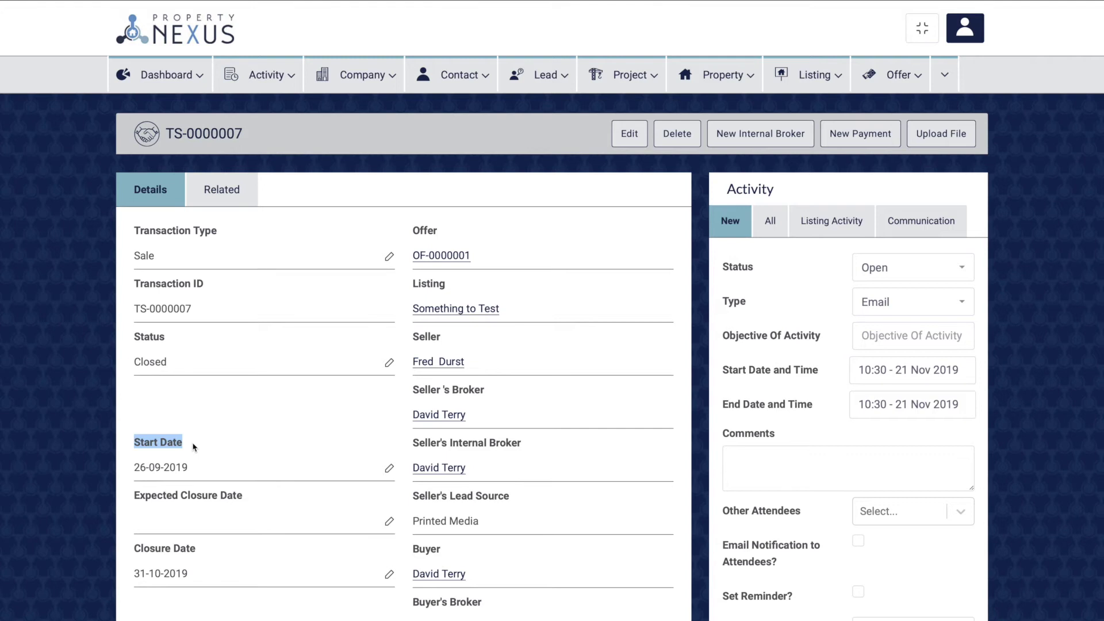
pyautogui.click(193, 447)
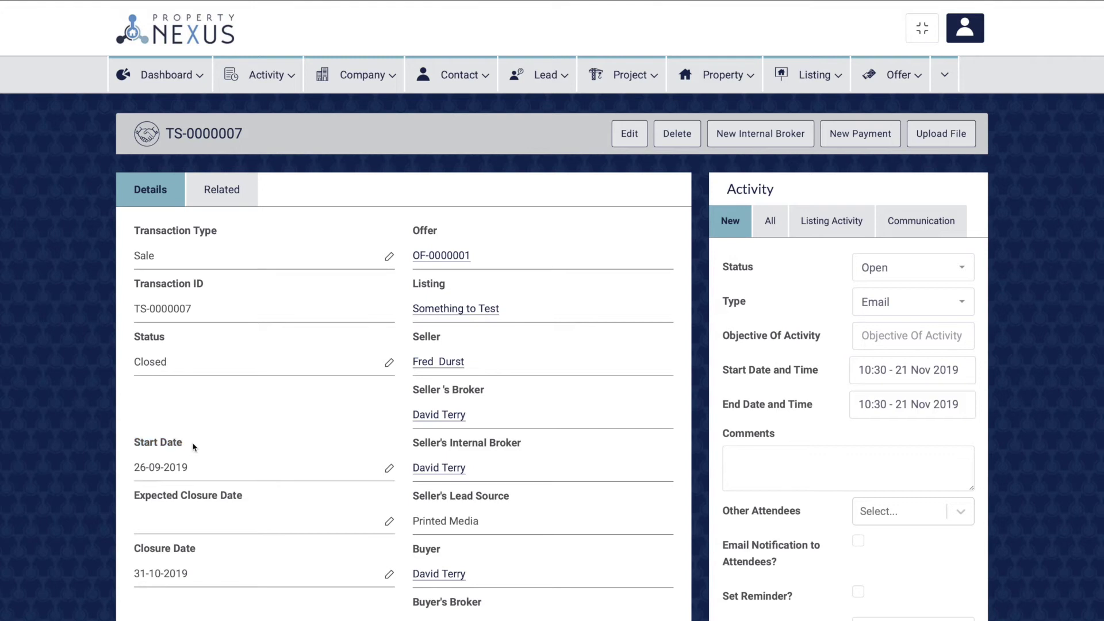
pyautogui.moveTo(139, 493); pyautogui.dragTo(249, 502)
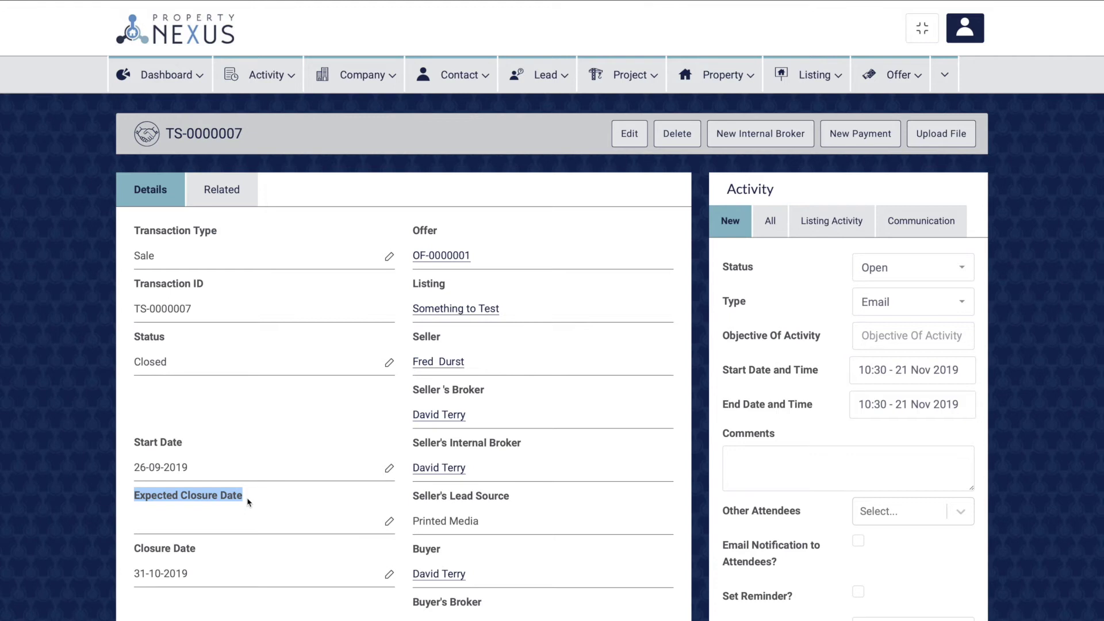
pyautogui.click(247, 502)
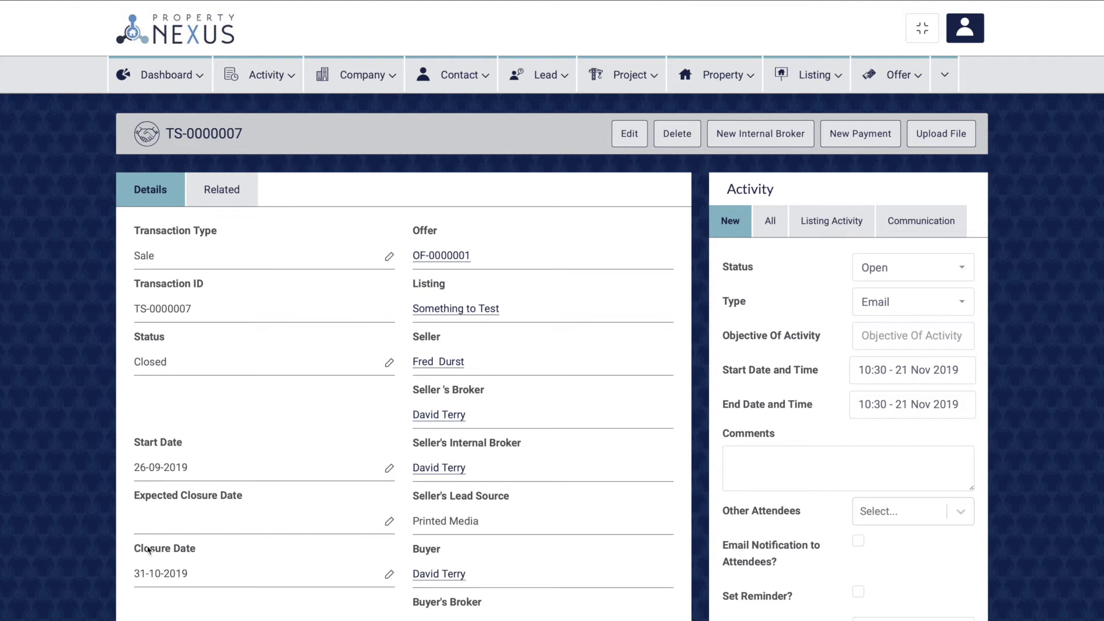
pyautogui.moveTo(137, 550); pyautogui.dragTo(197, 549)
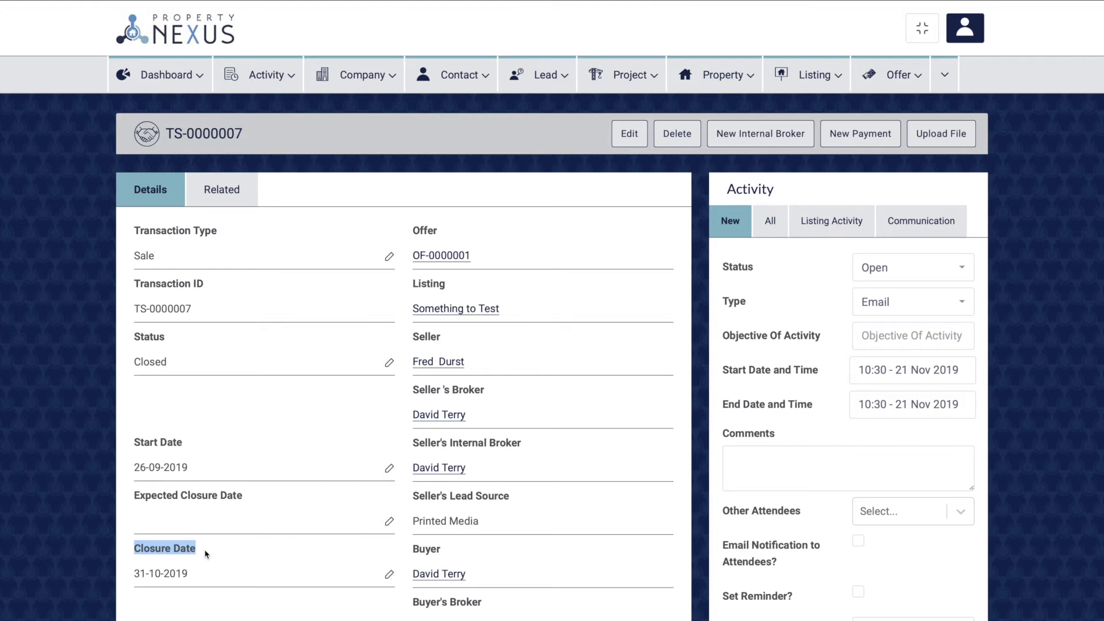
pyautogui.click(206, 553)
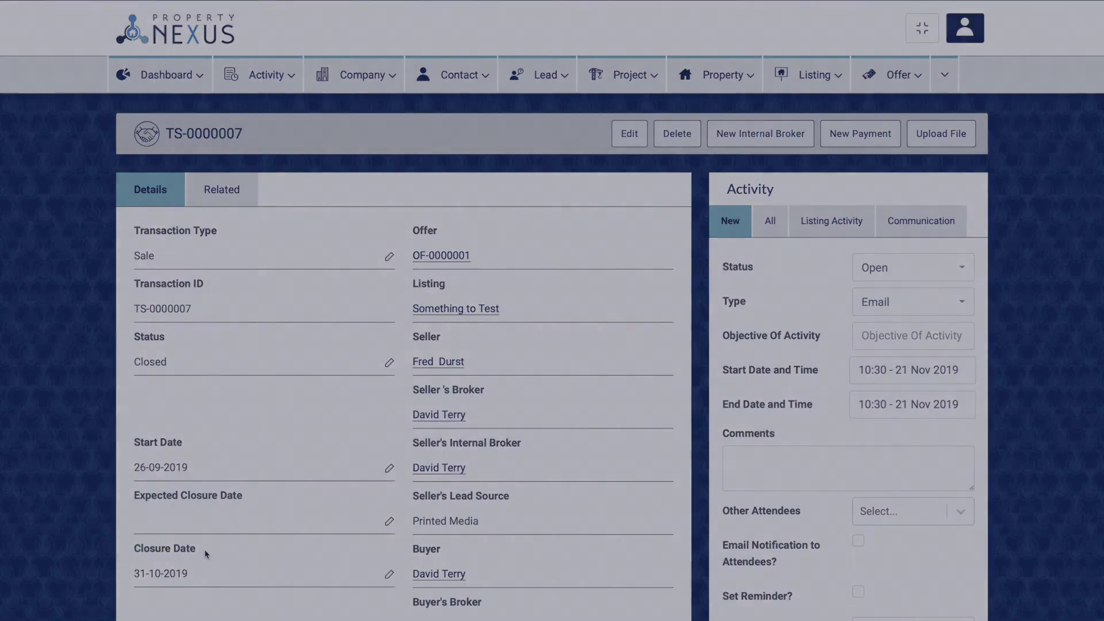
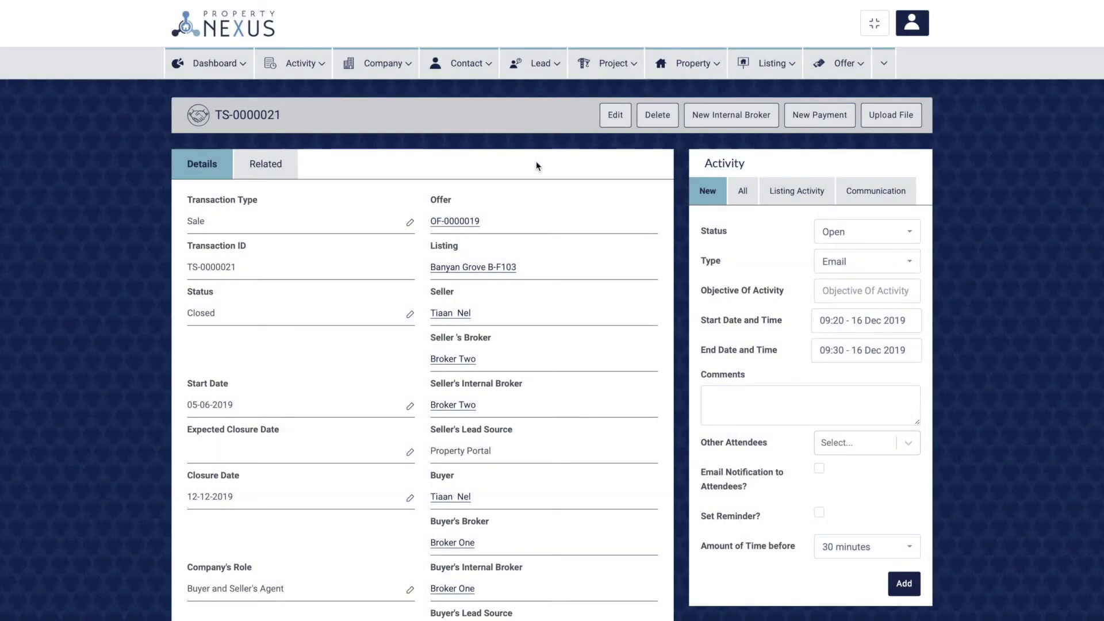
# Examine the price breakdown of sale transaction TS-0000021: listing price, final price, percentage of listing price and mortgage field.
pyautogui.scroll(-6, 536, 165)
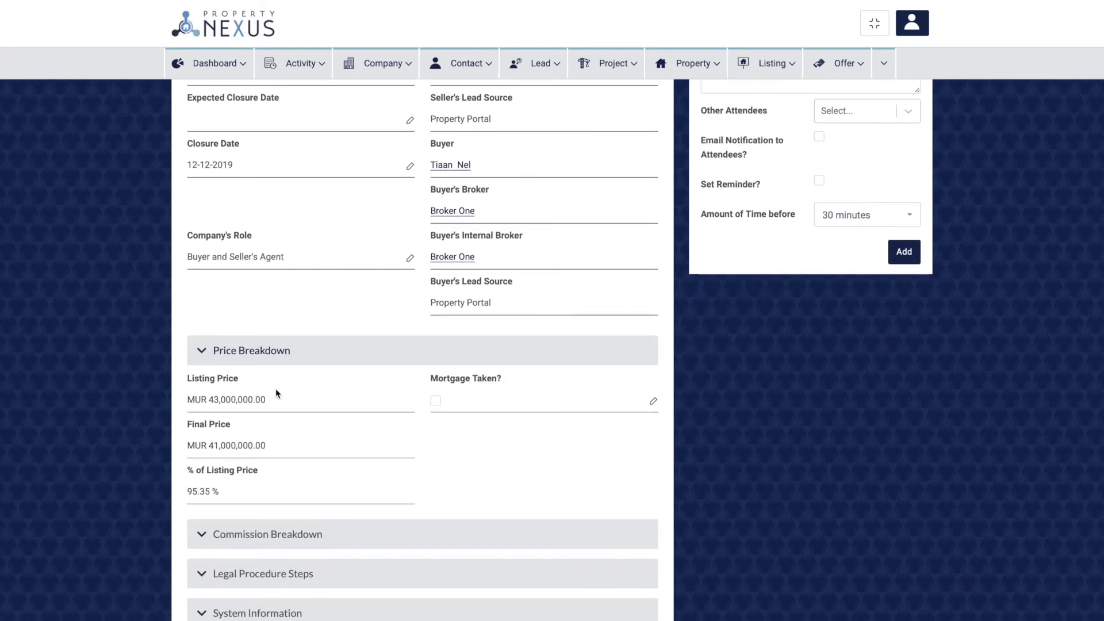
pyautogui.moveTo(184, 378); pyautogui.dragTo(242, 378)
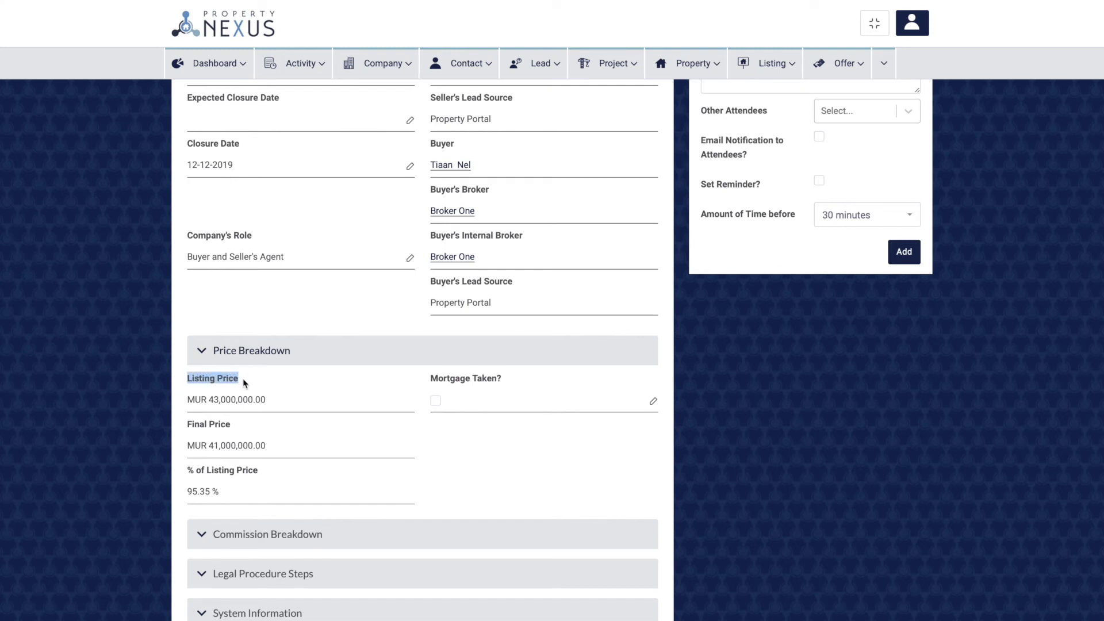
pyautogui.click(243, 378)
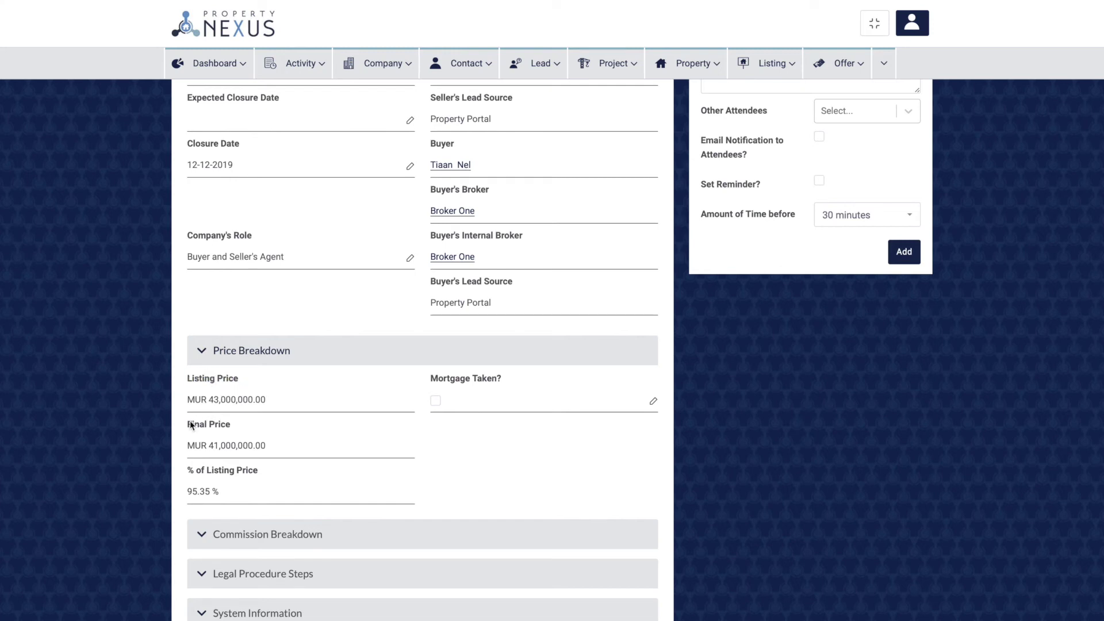
pyautogui.moveTo(191, 424); pyautogui.dragTo(234, 429)
pyautogui.click(235, 429)
pyautogui.moveTo(188, 469); pyautogui.dragTo(261, 476)
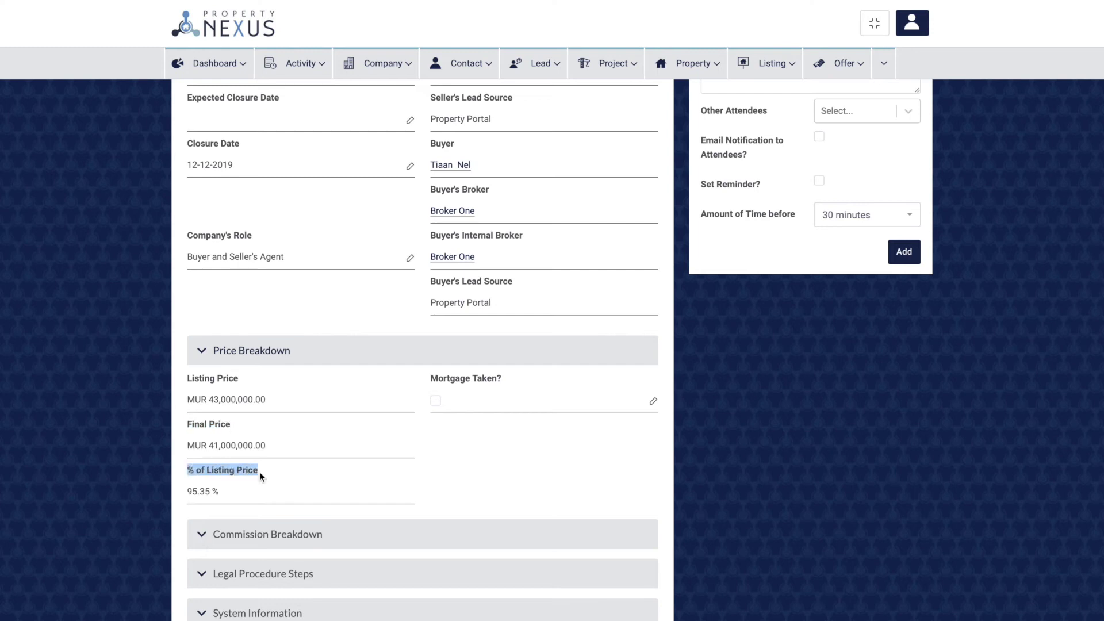
pyautogui.click(261, 475)
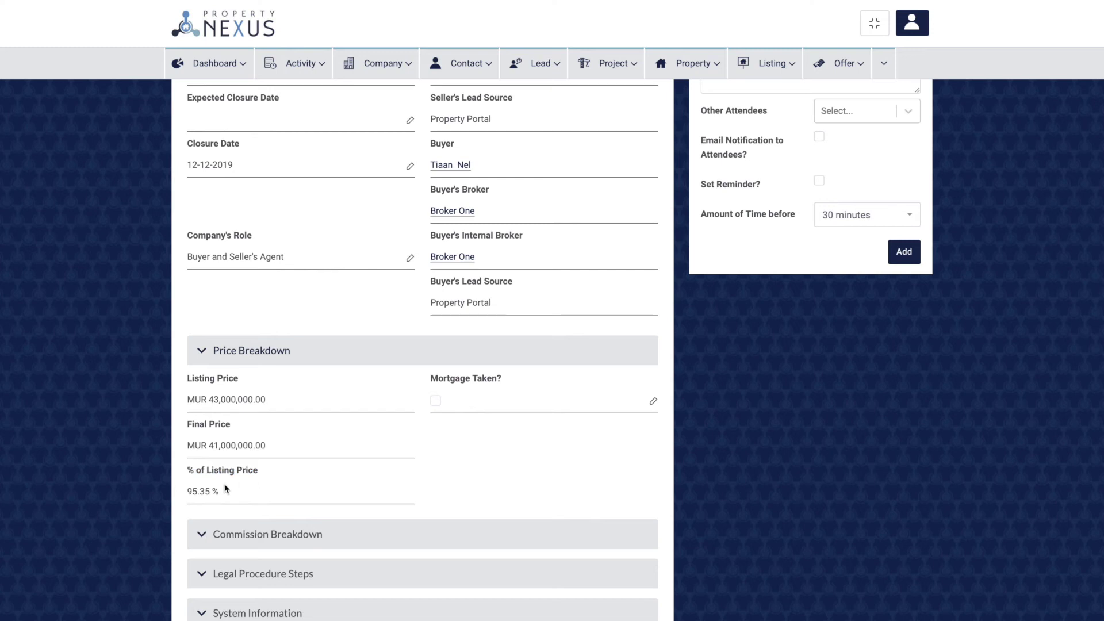
pyautogui.moveTo(187, 491); pyautogui.dragTo(221, 492)
pyautogui.click(222, 493)
pyautogui.moveTo(431, 378); pyautogui.dragTo(503, 379)
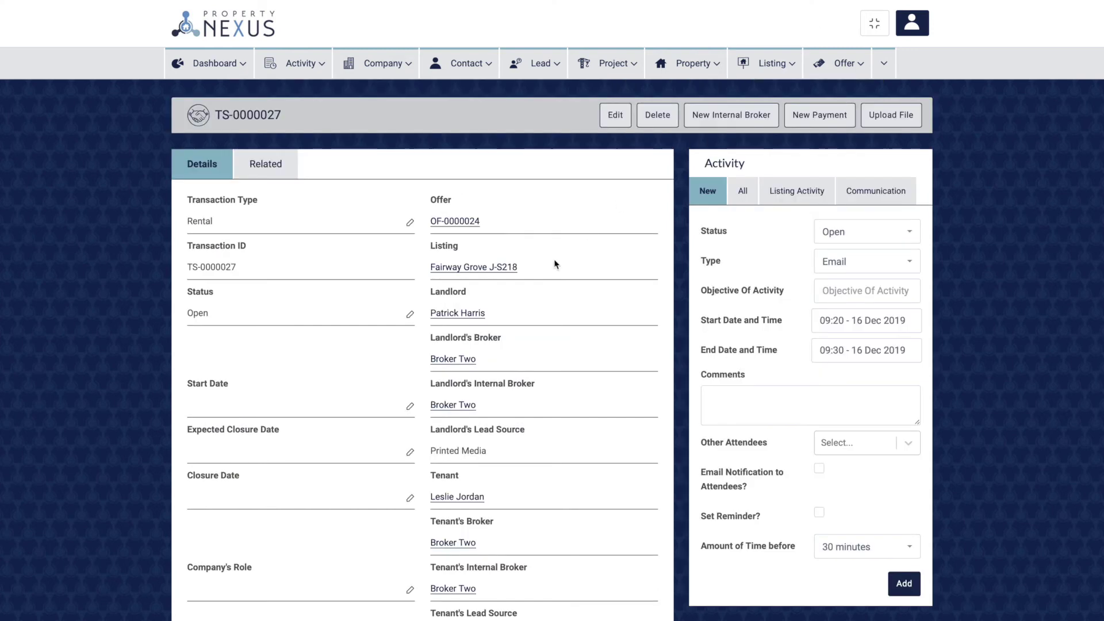
# Examine the payment terms, deposit amount and payment method in the price breakdown of rental transaction TS-0000027.
pyautogui.scroll(-1, 406, 368)
pyautogui.scroll(-5, 405, 367)
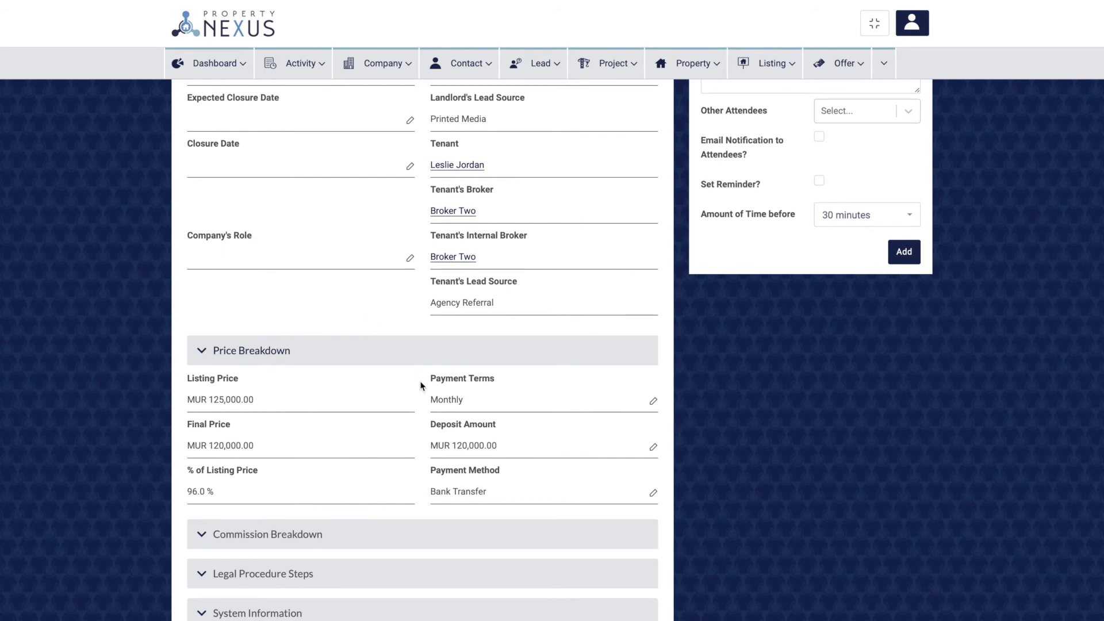
pyautogui.moveTo(431, 381); pyautogui.dragTo(495, 380)
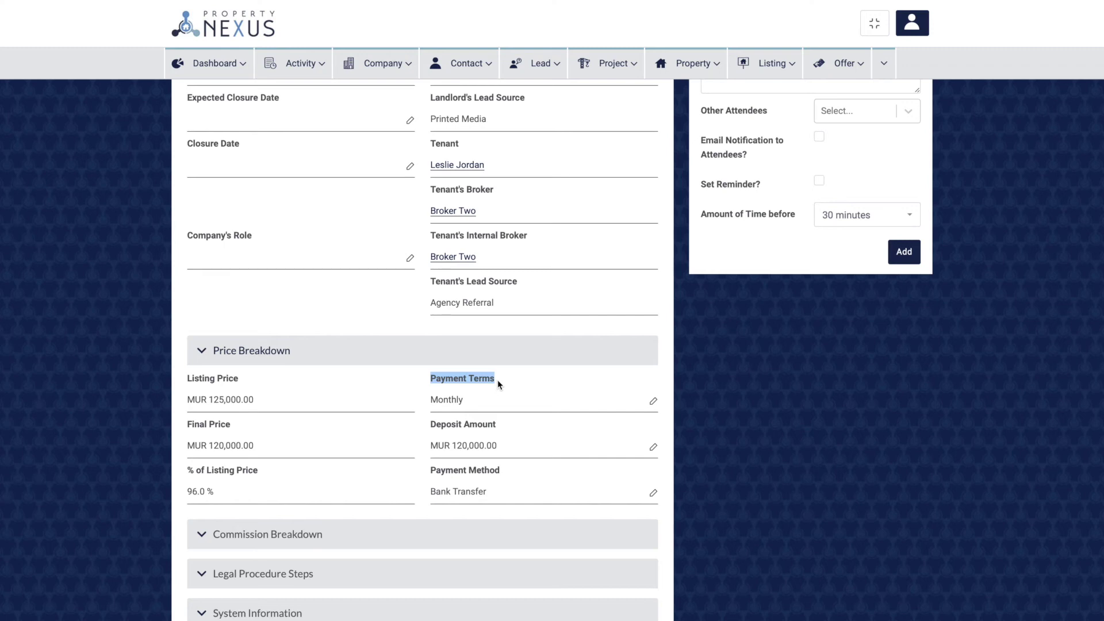
pyautogui.click(497, 380)
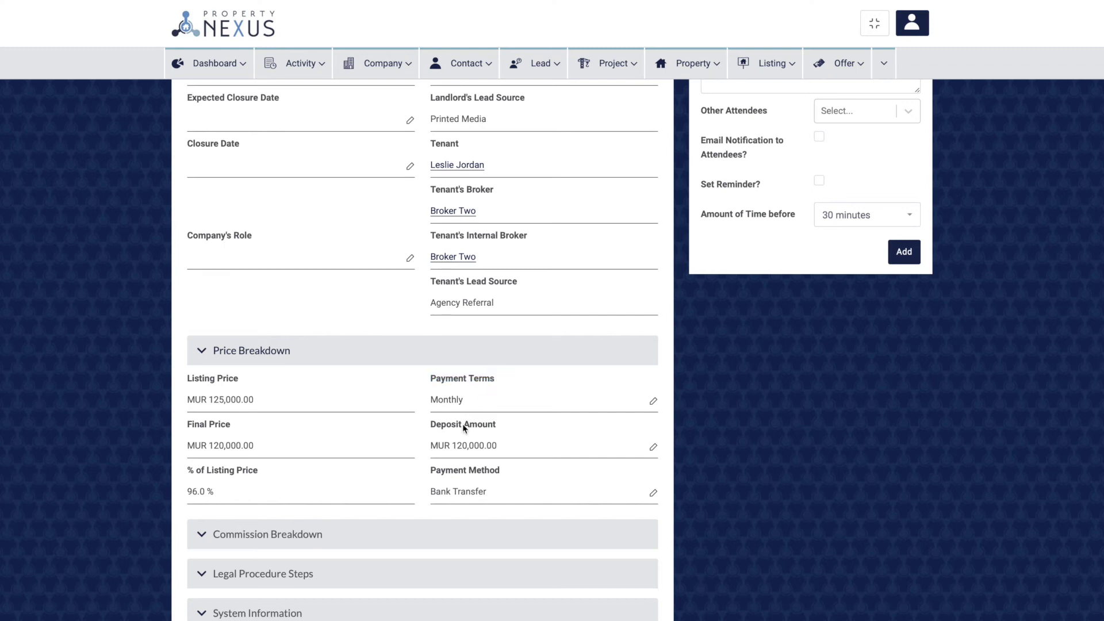
pyautogui.moveTo(434, 427); pyautogui.dragTo(500, 429)
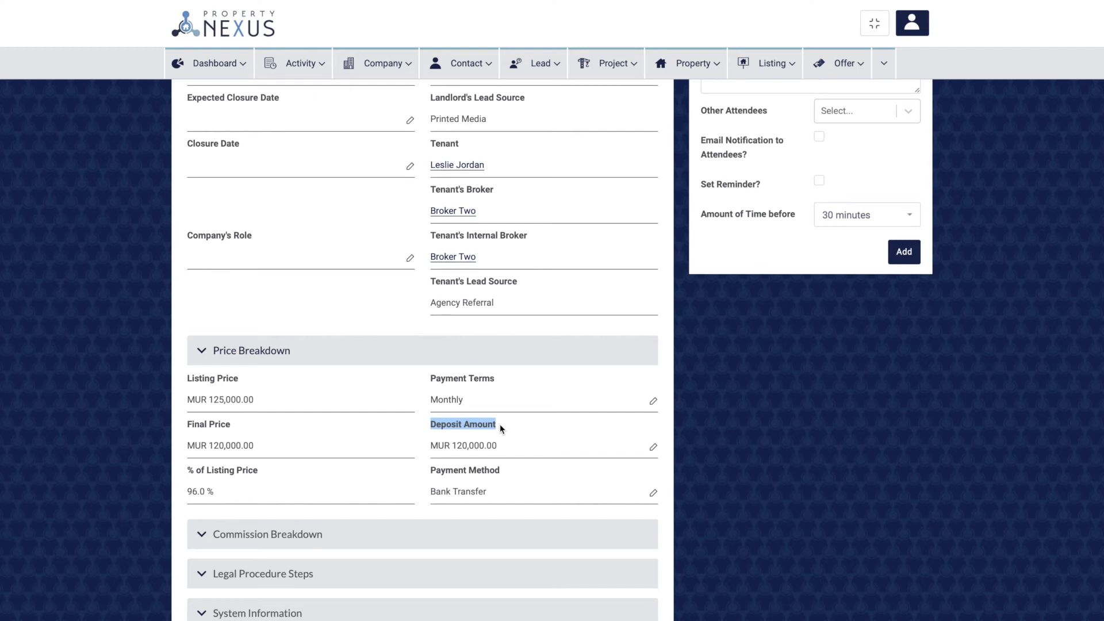
pyautogui.click(500, 428)
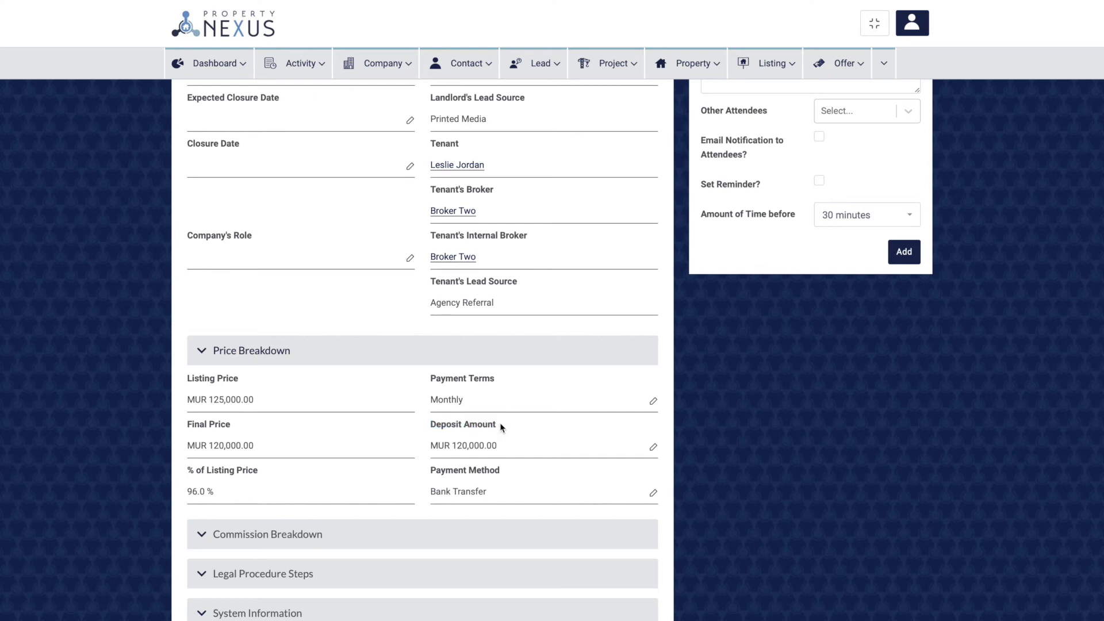
pyautogui.moveTo(431, 470); pyautogui.dragTo(504, 474)
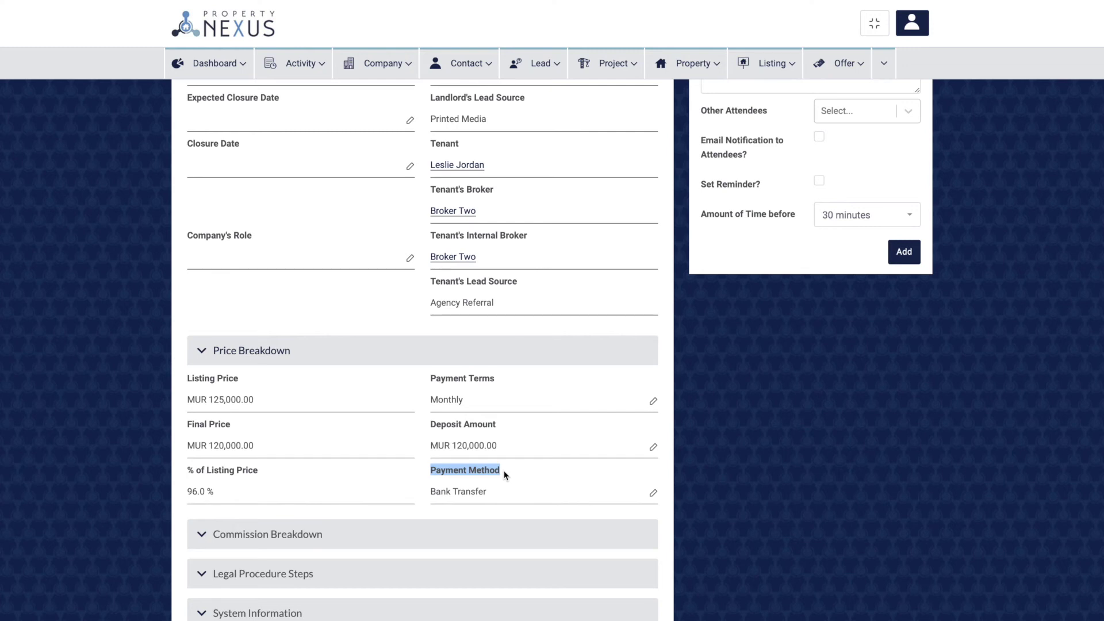
pyautogui.click(505, 474)
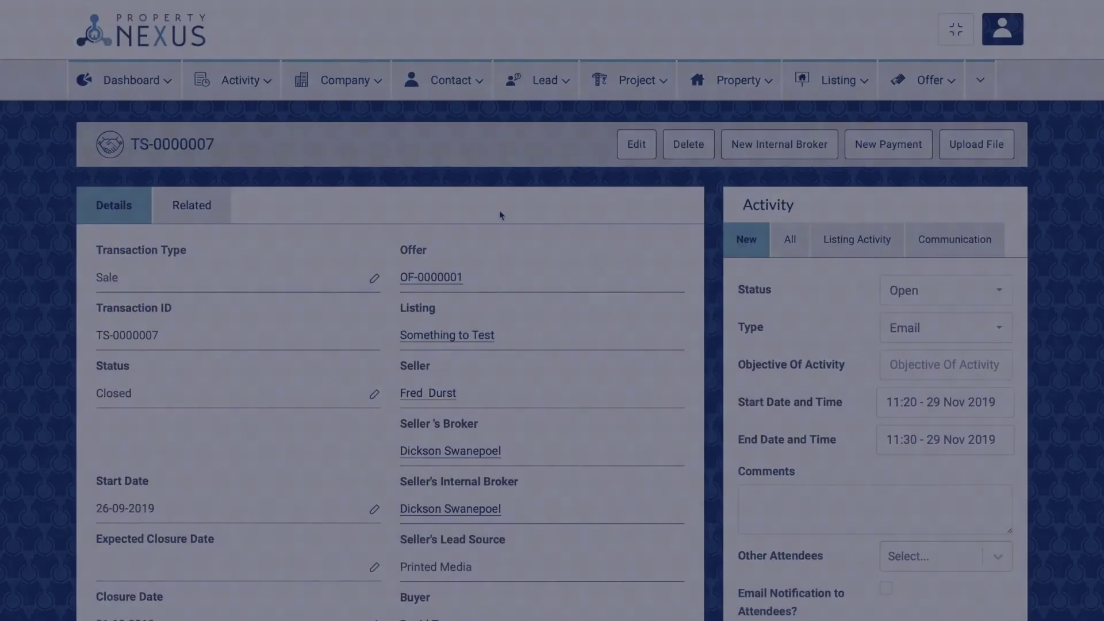
# Review the details of transaction TS-0000007 and check when the seller's documents were collected in its legal procedure steps.
pyautogui.scroll(-10, 500, 215)
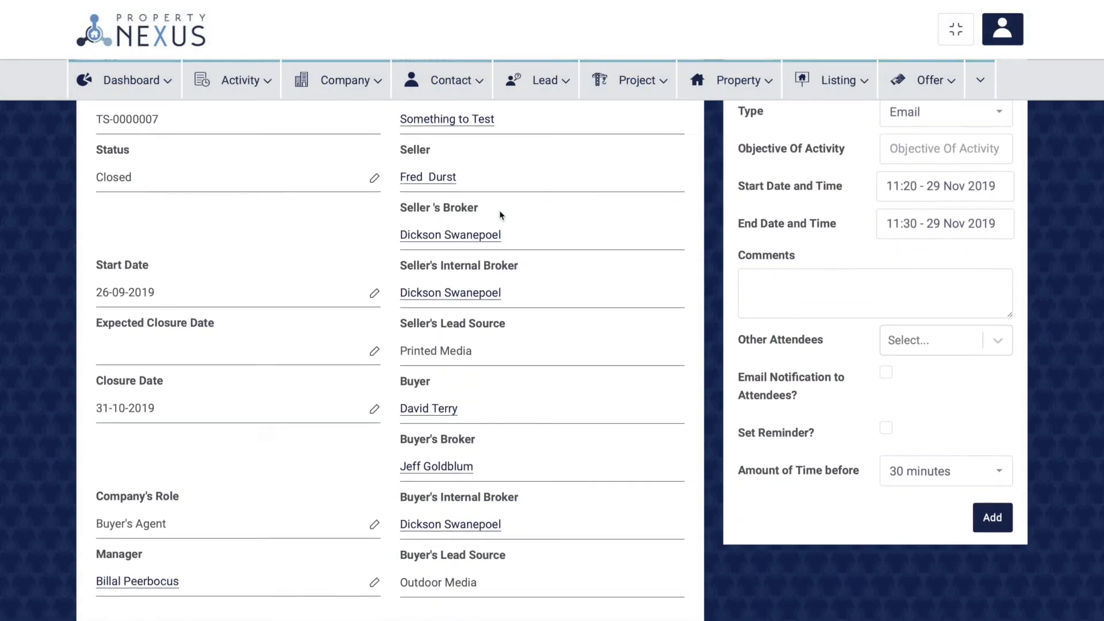
pyautogui.scroll(-1, 500, 215)
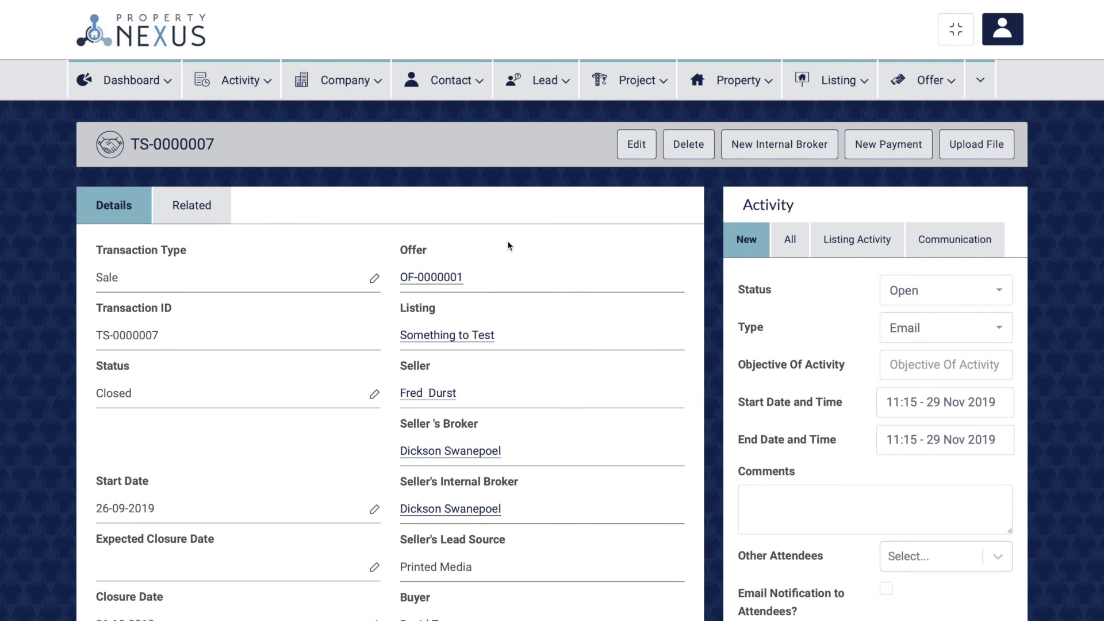
pyautogui.scroll(-9, 507, 246)
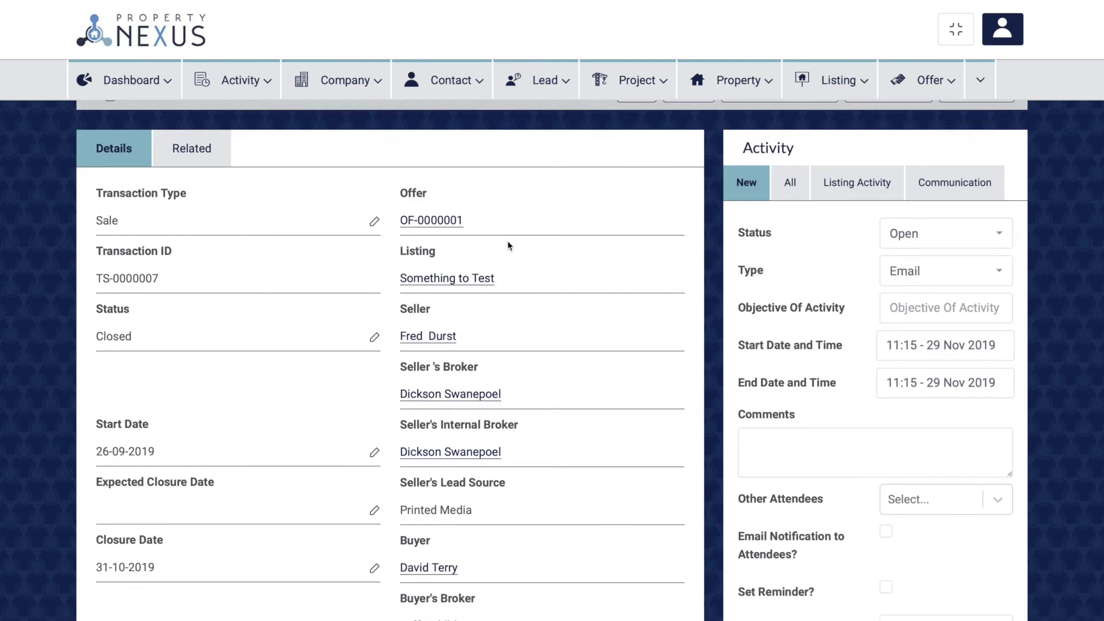
pyautogui.scroll(-6, 508, 244)
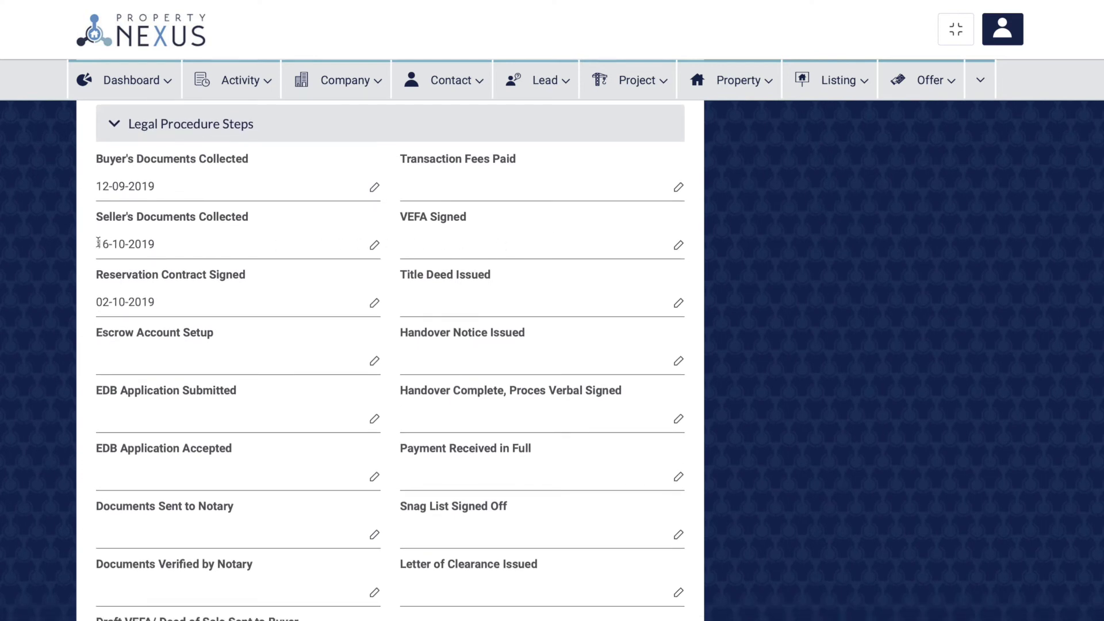
pyautogui.moveTo(98, 242); pyautogui.dragTo(162, 248)
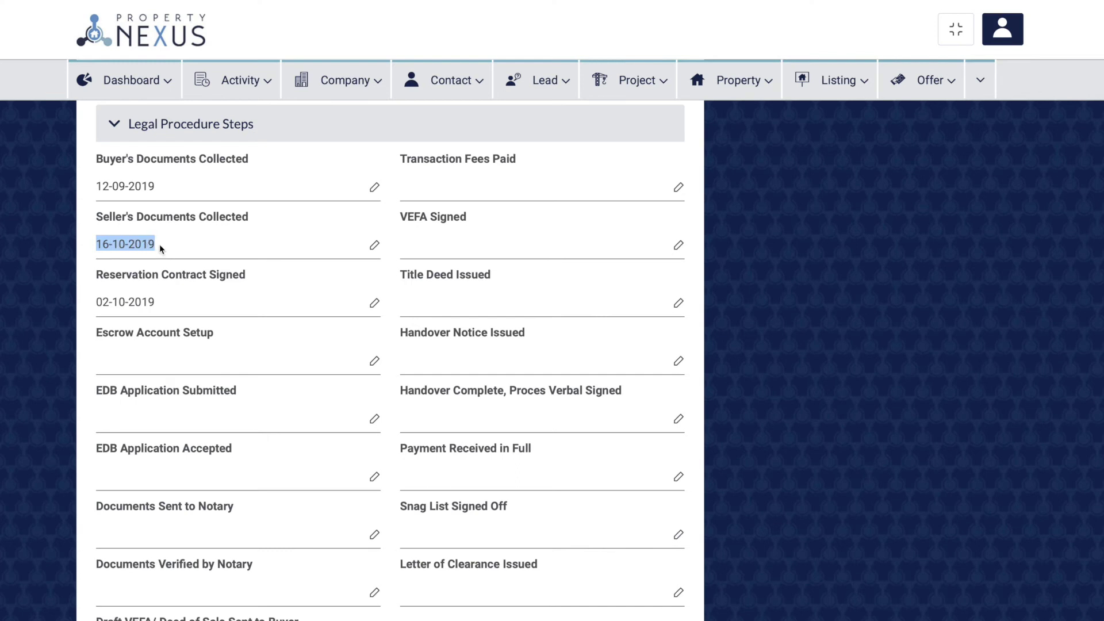
pyautogui.click(161, 247)
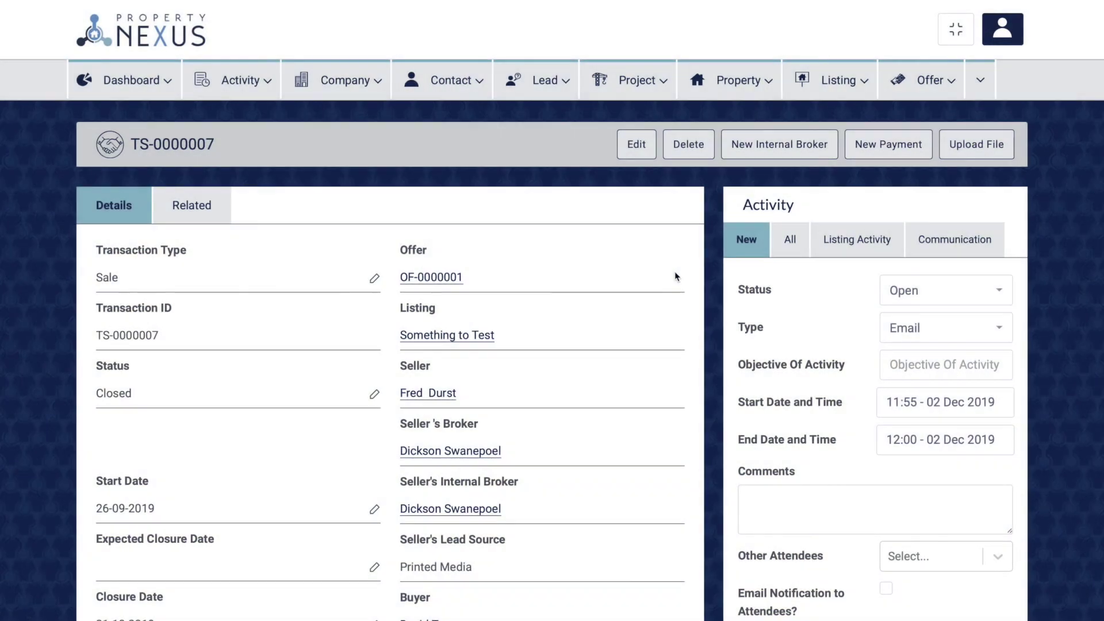
# Review the price and commission breakdowns of transaction TS-0000007, including mortgage, third-party, internal broker and net company commission.
pyautogui.scroll(-1, 674, 277)
pyautogui.scroll(-2, 674, 272)
pyautogui.scroll(-4, 674, 272)
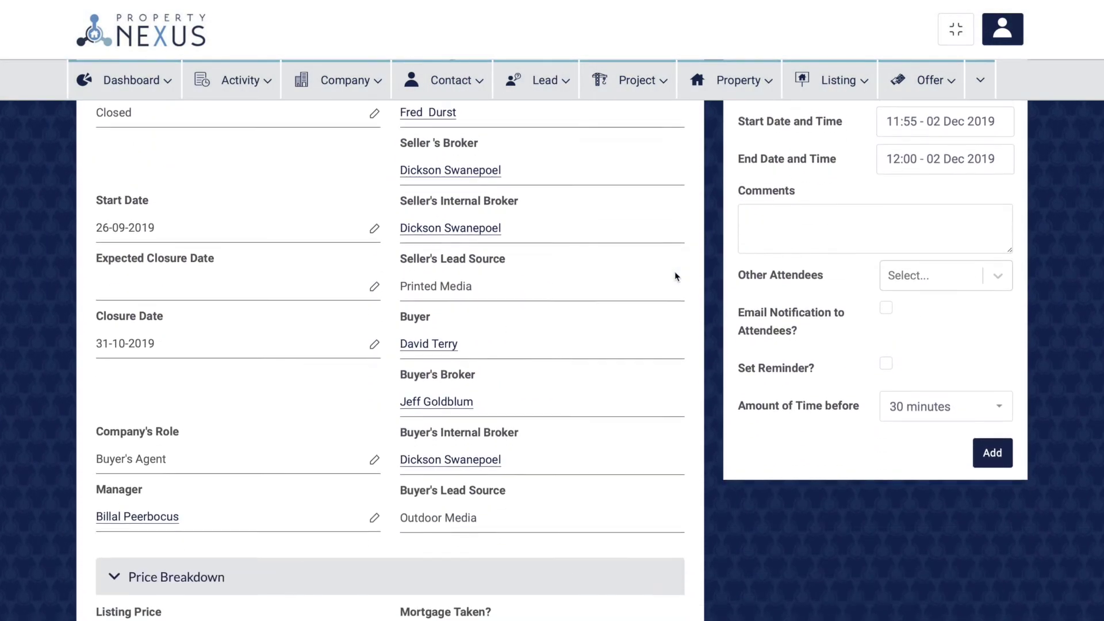
pyautogui.scroll(-7, 674, 277)
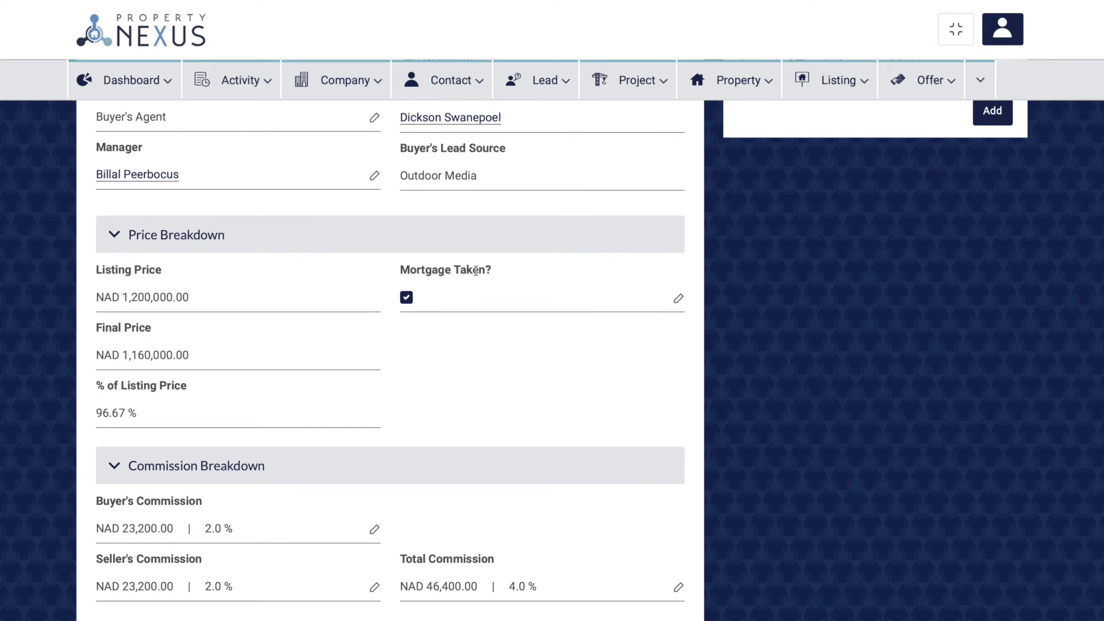
pyautogui.scroll(-4, 360, 275)
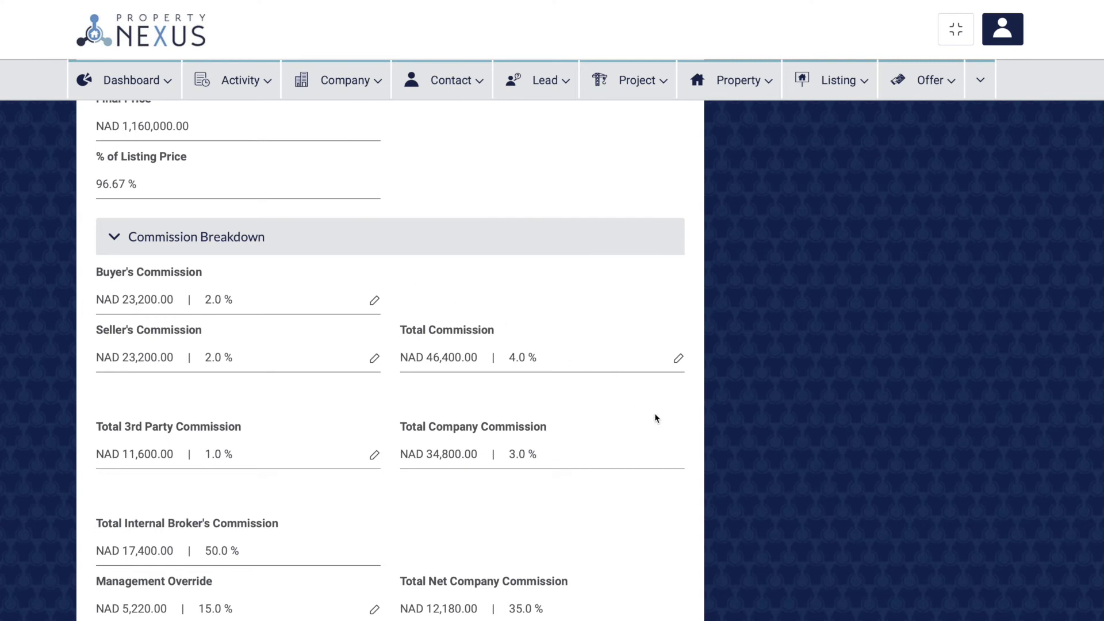
pyautogui.scroll(-4, 654, 414)
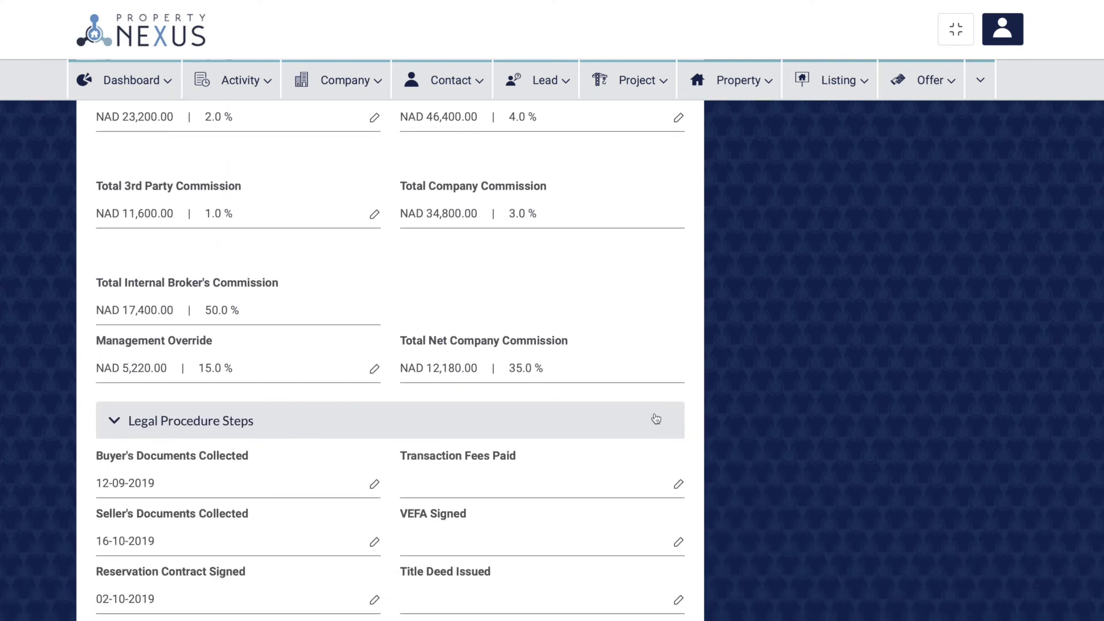
pyautogui.scroll(-1, 656, 418)
pyautogui.scroll(-4, 656, 418)
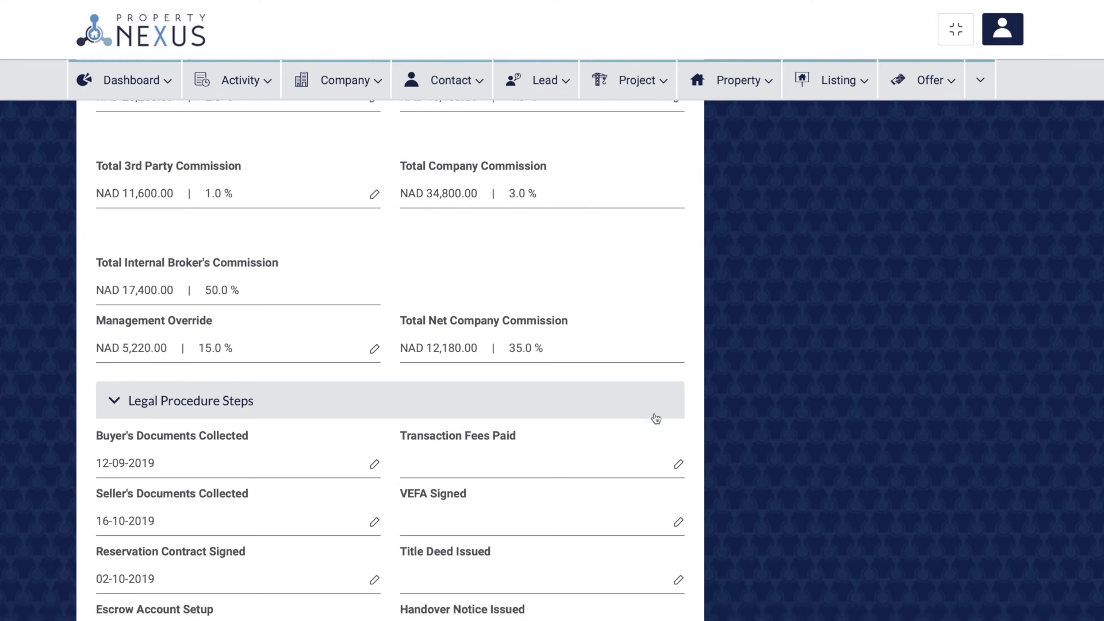
pyautogui.scroll(-3, 656, 418)
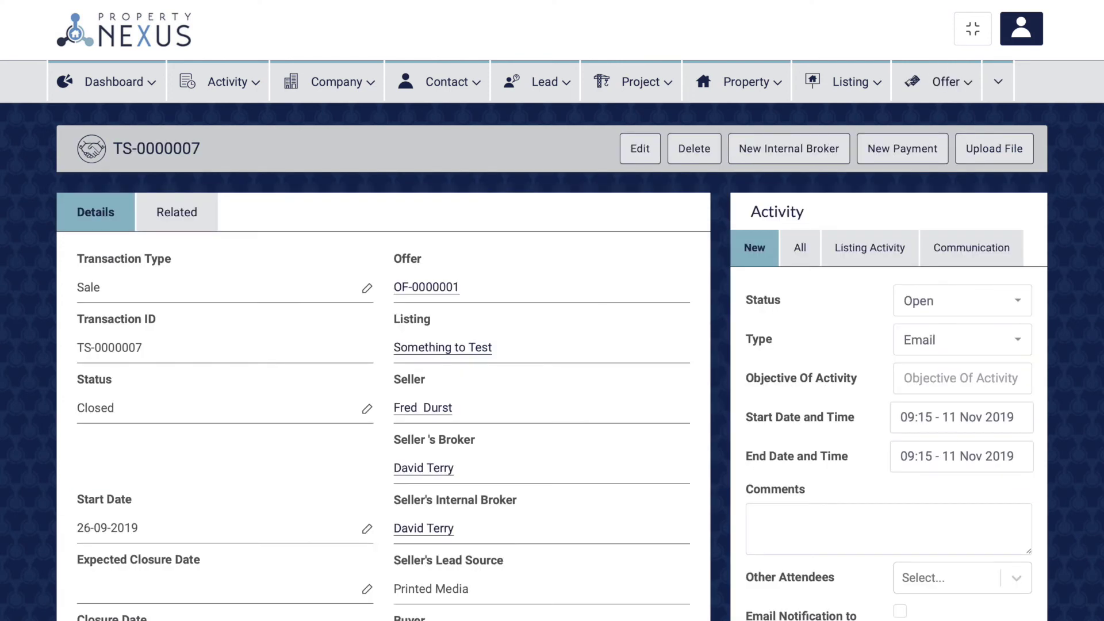
# Add an internal broker to transaction TS-0000007, choosing the broker and assigning the Seller's Broker role.
pyautogui.click(171, 212)
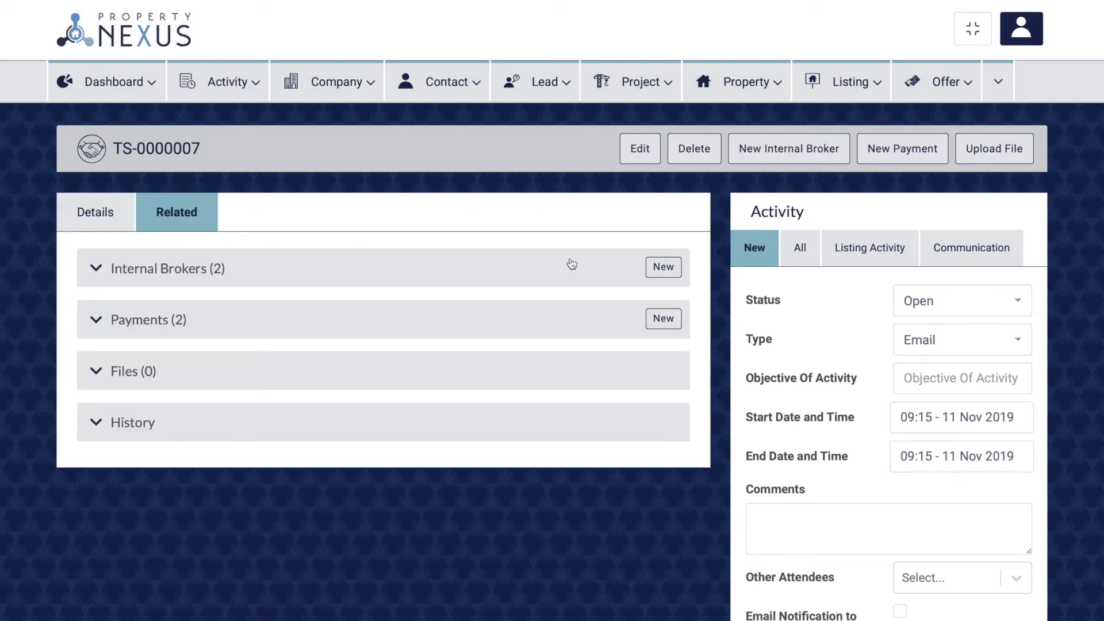
pyautogui.click(661, 266)
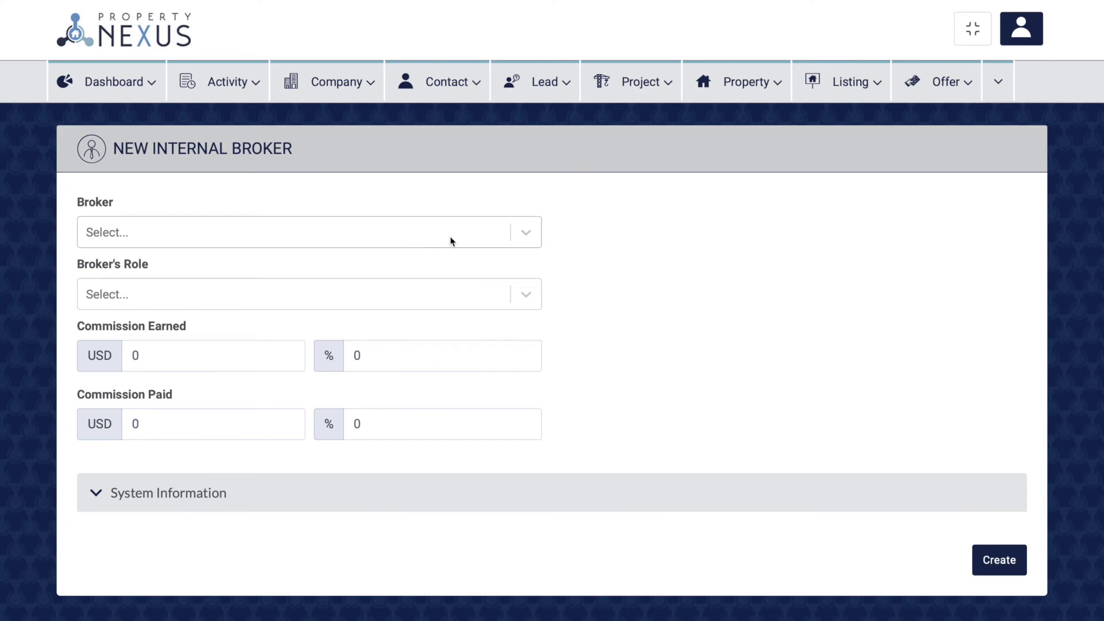
pyautogui.click(525, 232)
pyautogui.click(288, 337)
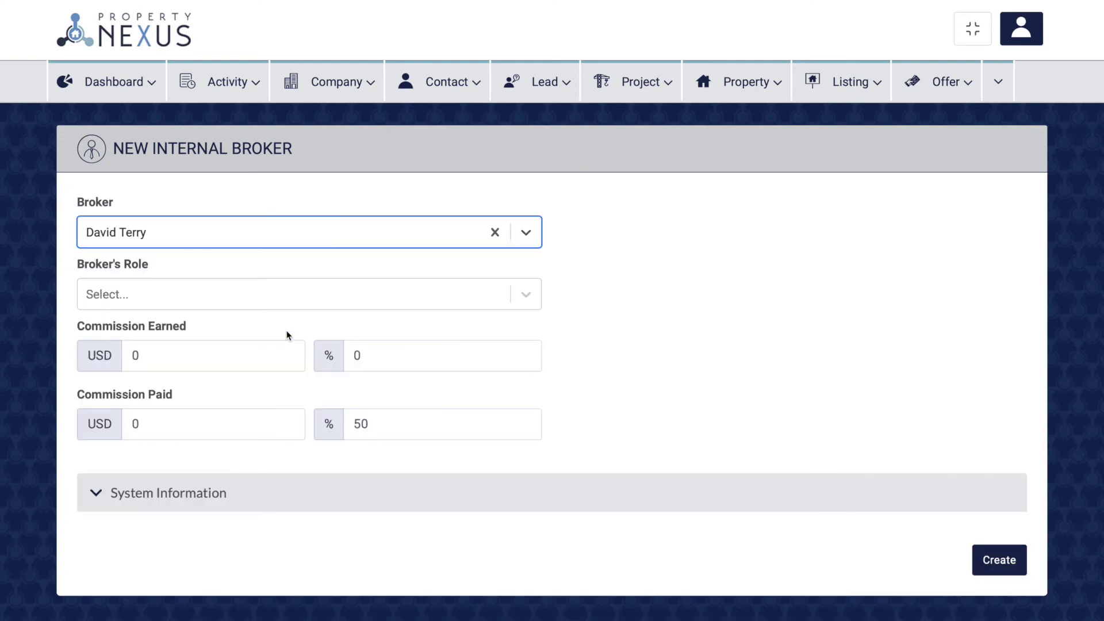
pyautogui.click(525, 294)
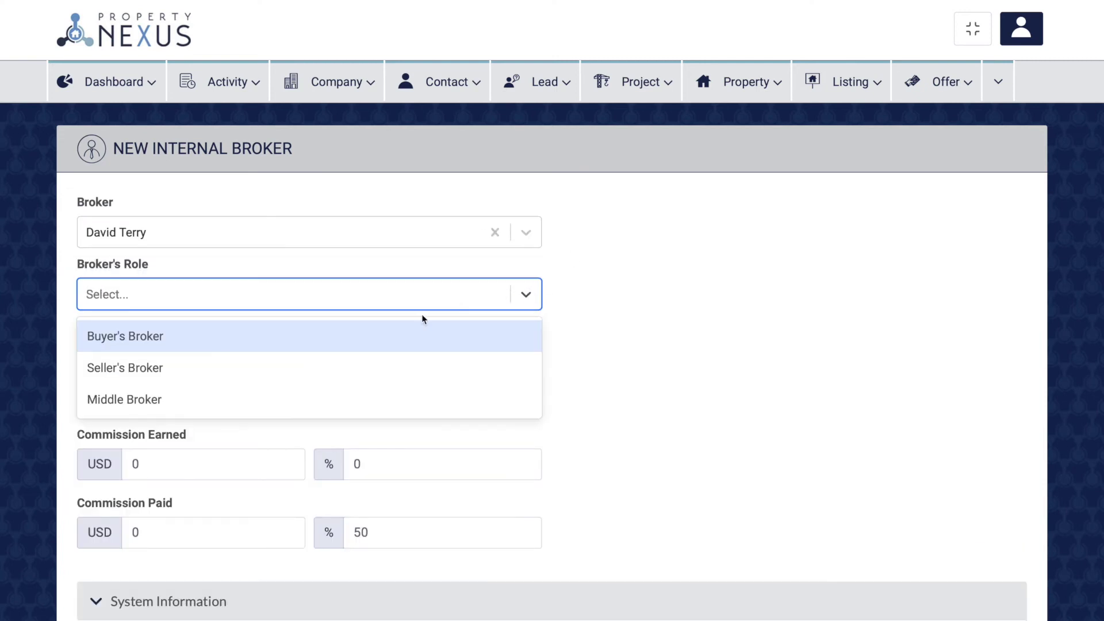
pyautogui.click(264, 368)
pyautogui.click(1007, 565)
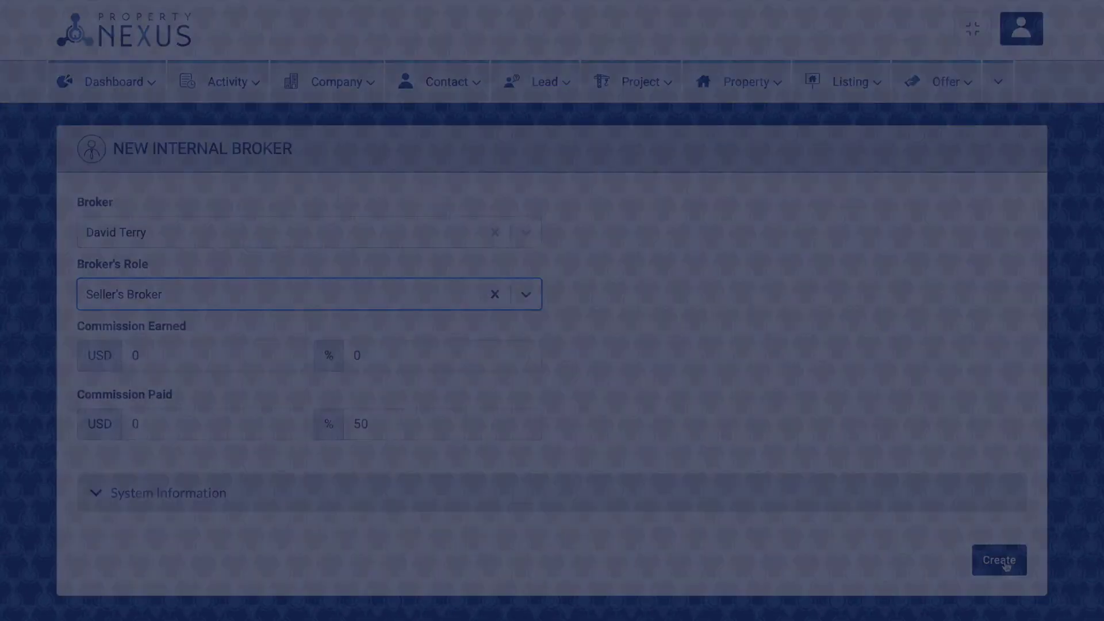
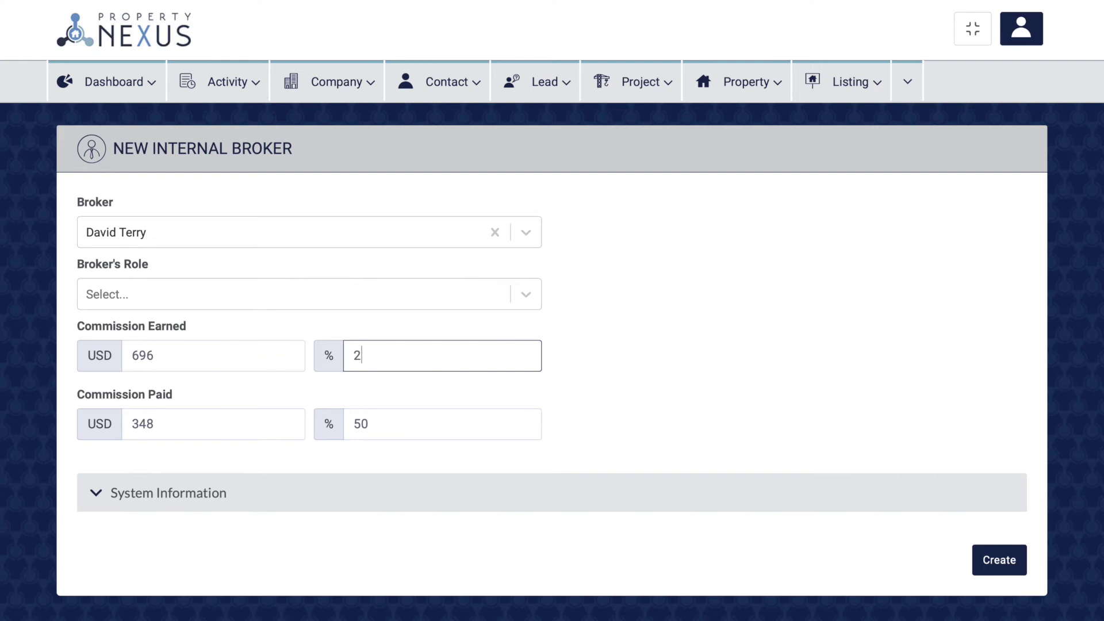
# Set the commission paid percentage to 60 for the new internal broker.
pyautogui.click(375, 424)
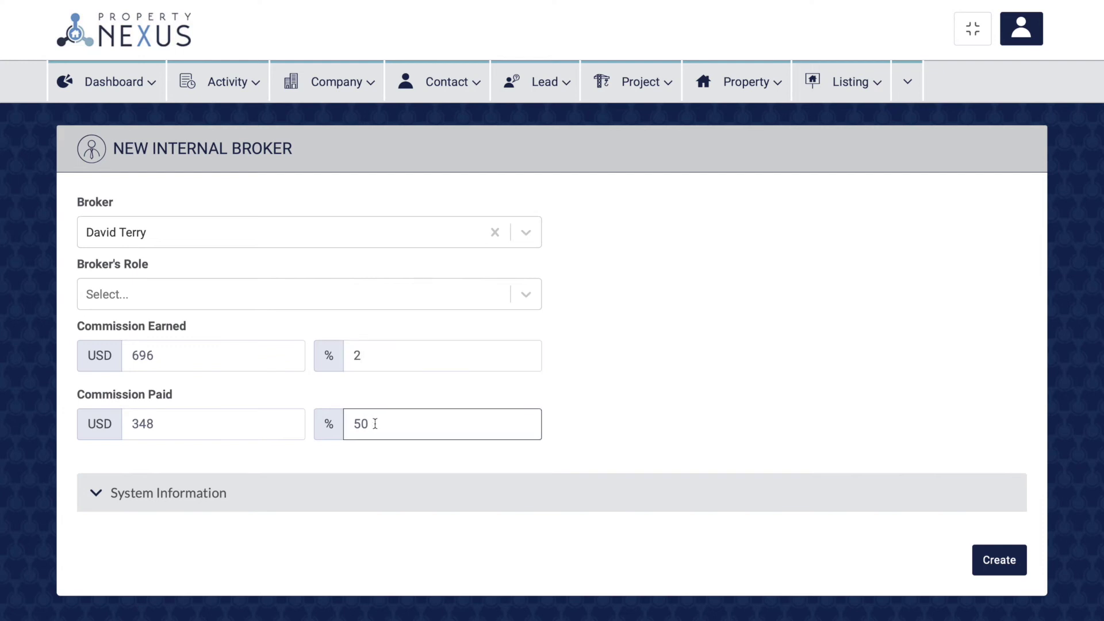
pyautogui.press('BackSpace')
pyautogui.press('BackSpace')
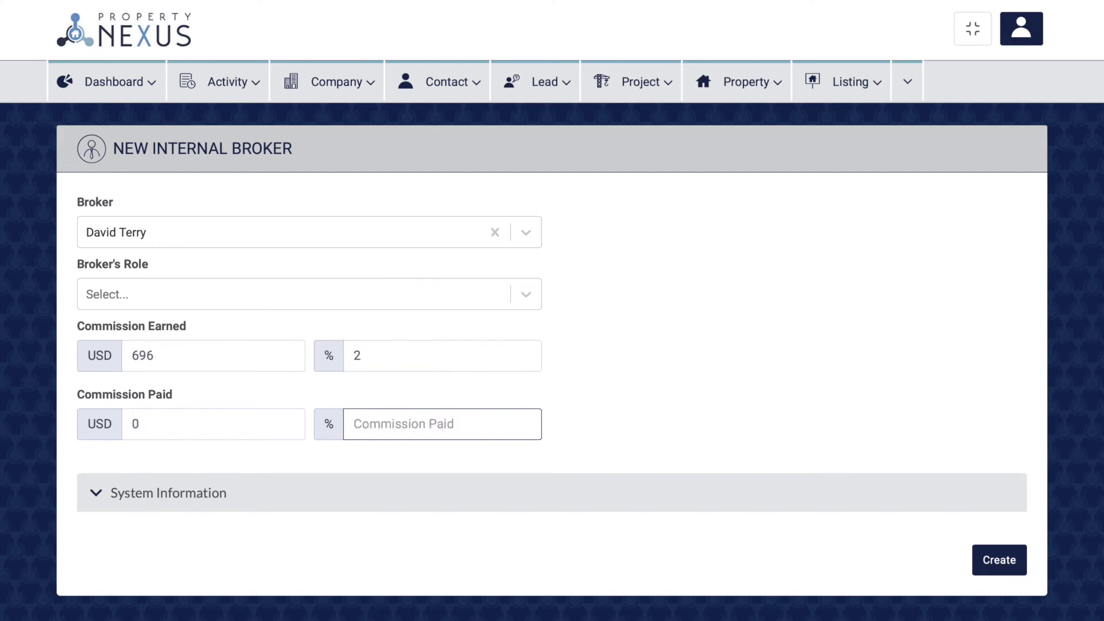
pyautogui.write('60')
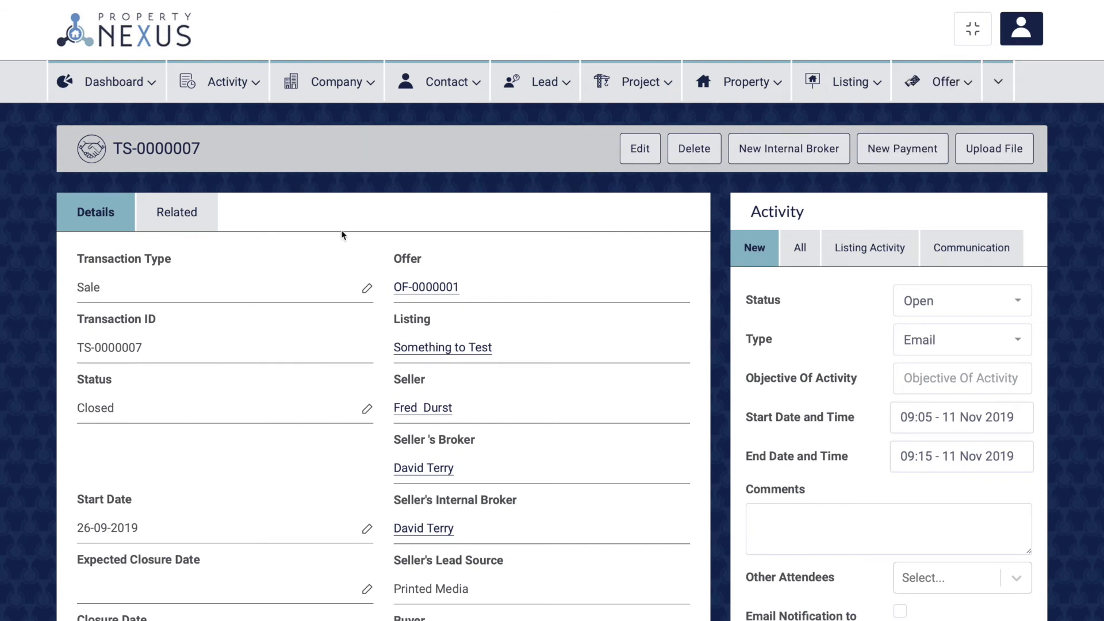
# Start a new payment for transaction TS-0000007 with type Incoming and a payment due date of 16 November 2019.
pyautogui.click(174, 218)
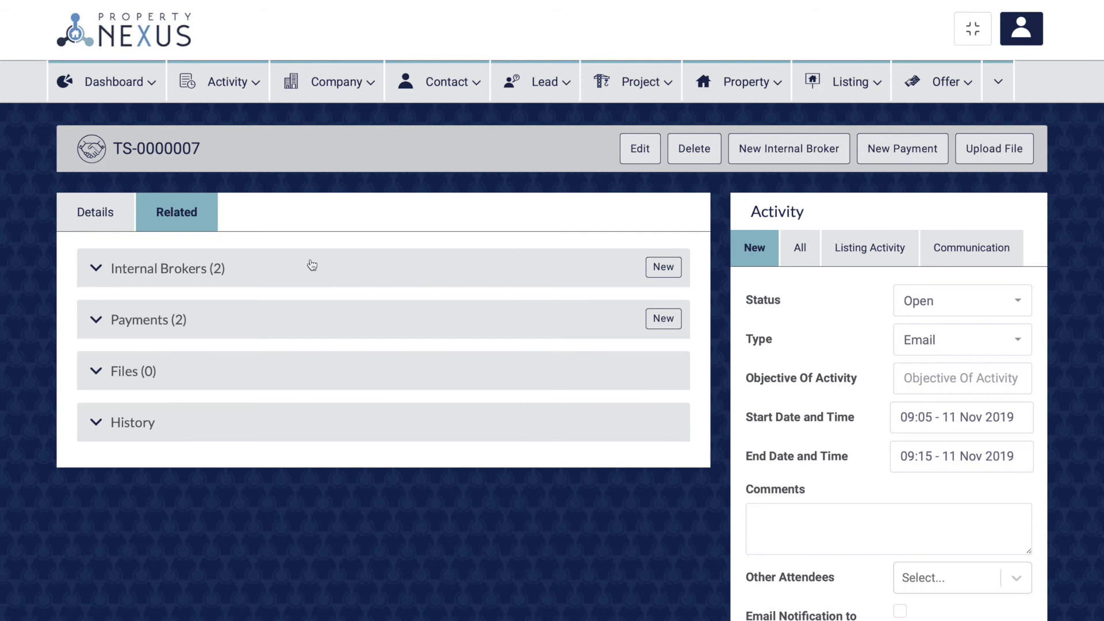
pyautogui.click(664, 327)
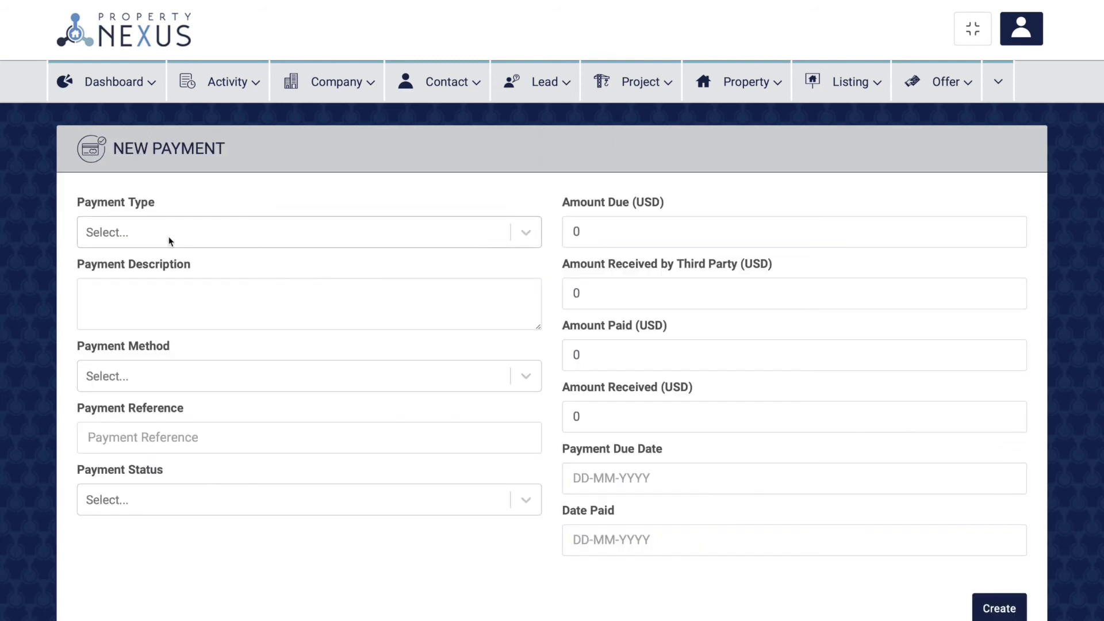
pyautogui.click(164, 236)
pyautogui.click(147, 278)
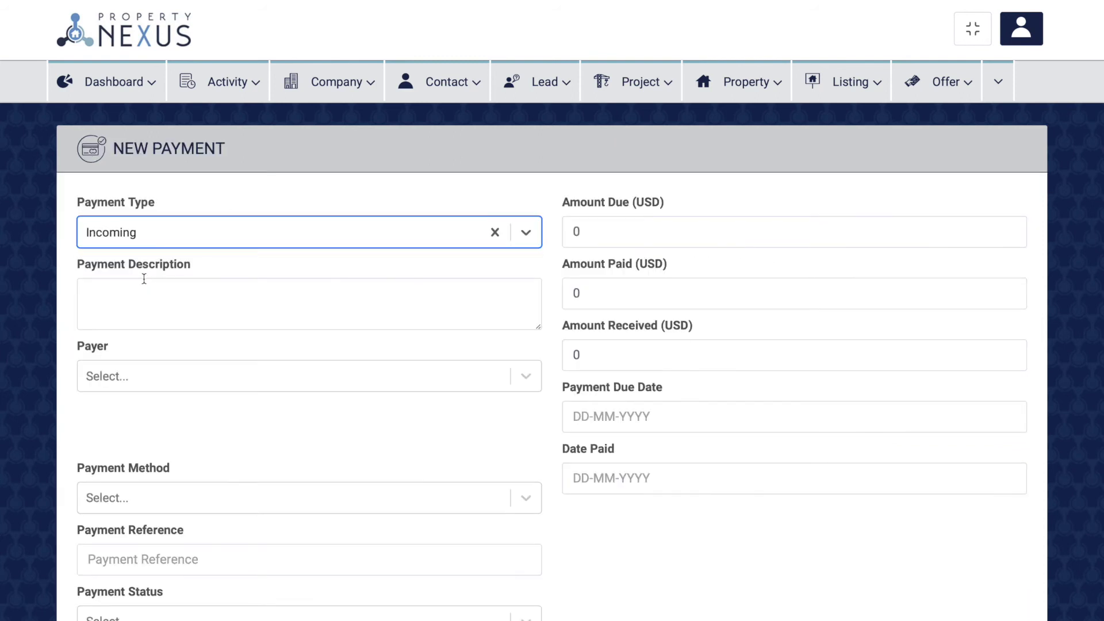
pyautogui.click(577, 417)
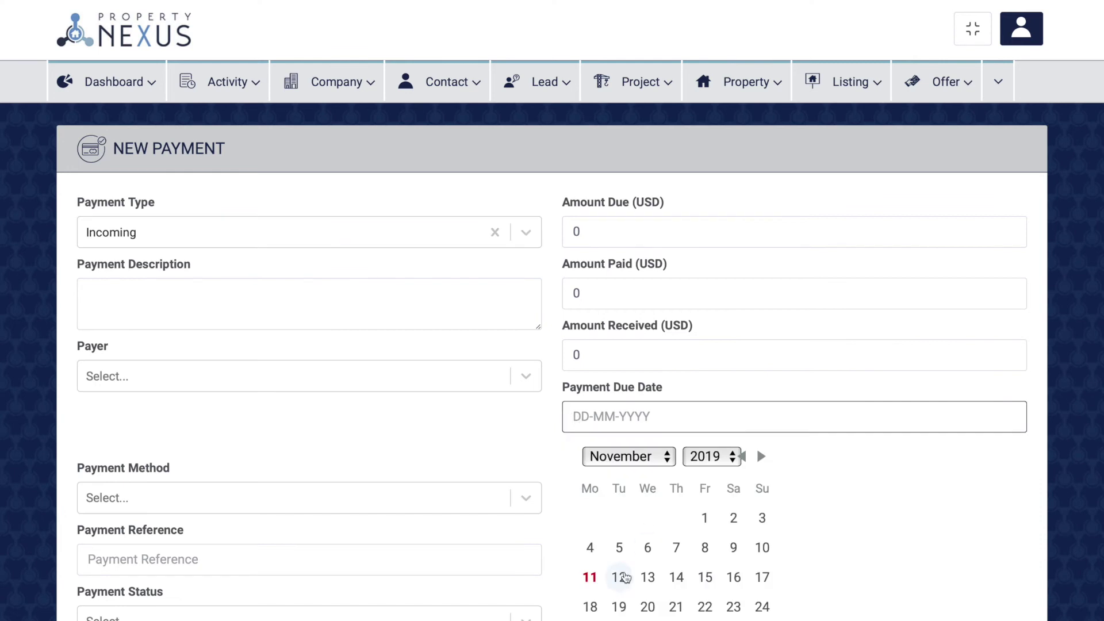
pyautogui.click(731, 579)
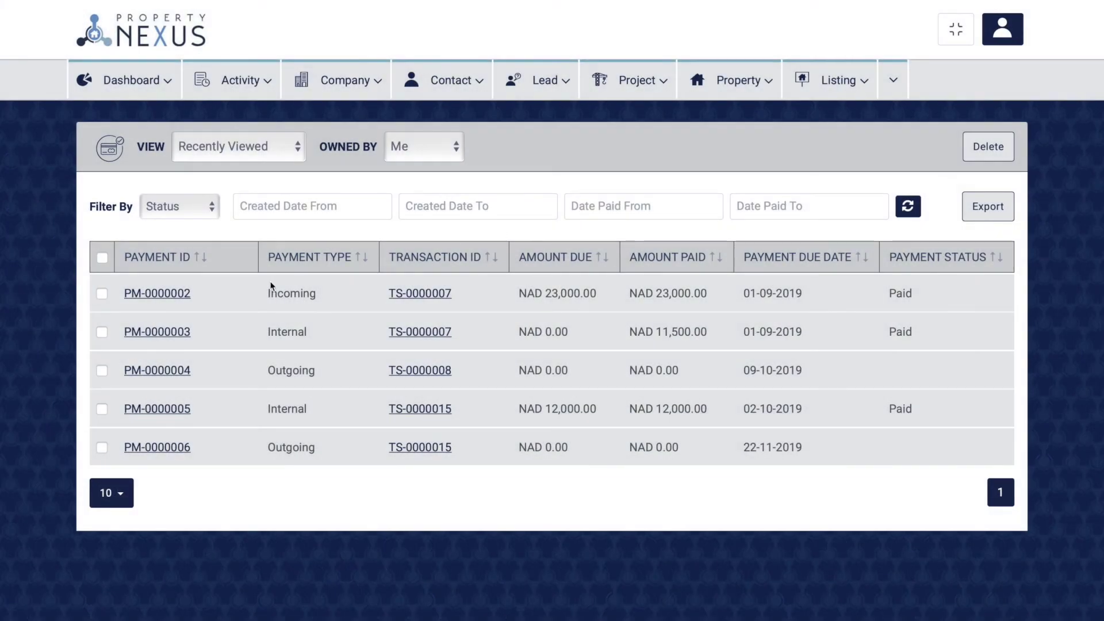
# Compare the Incoming, Outgoing and Internal payment types in the list of recently viewed payments.
pyautogui.moveTo(267, 294); pyautogui.dragTo(316, 295)
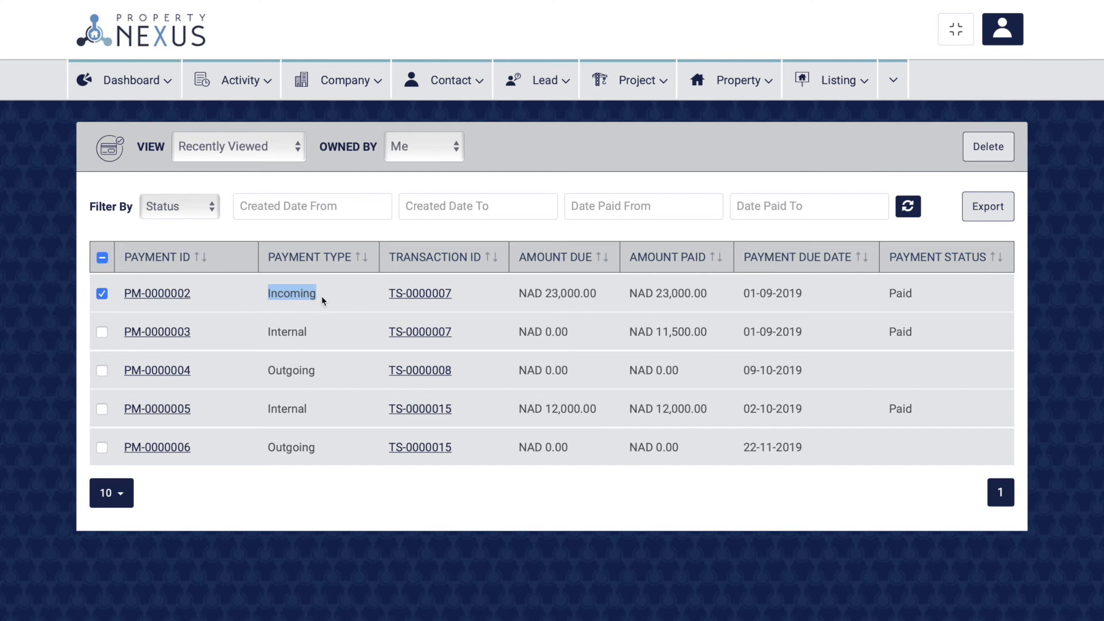
pyautogui.moveTo(268, 370); pyautogui.dragTo(320, 370)
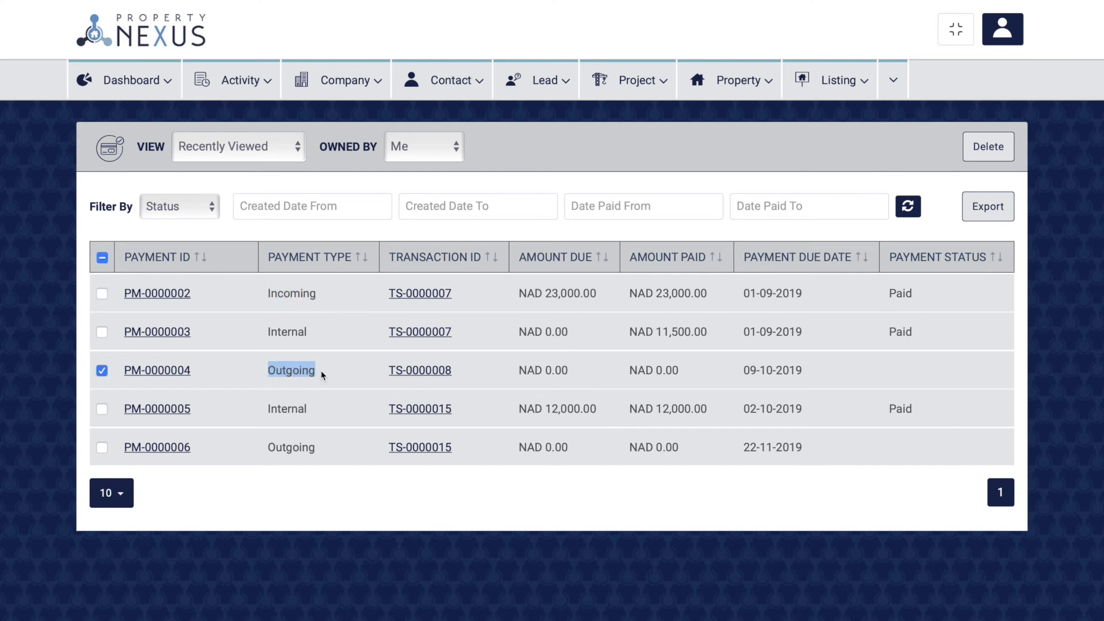
pyautogui.click(321, 370)
pyautogui.moveTo(267, 331); pyautogui.dragTo(312, 331)
pyautogui.click(313, 332)
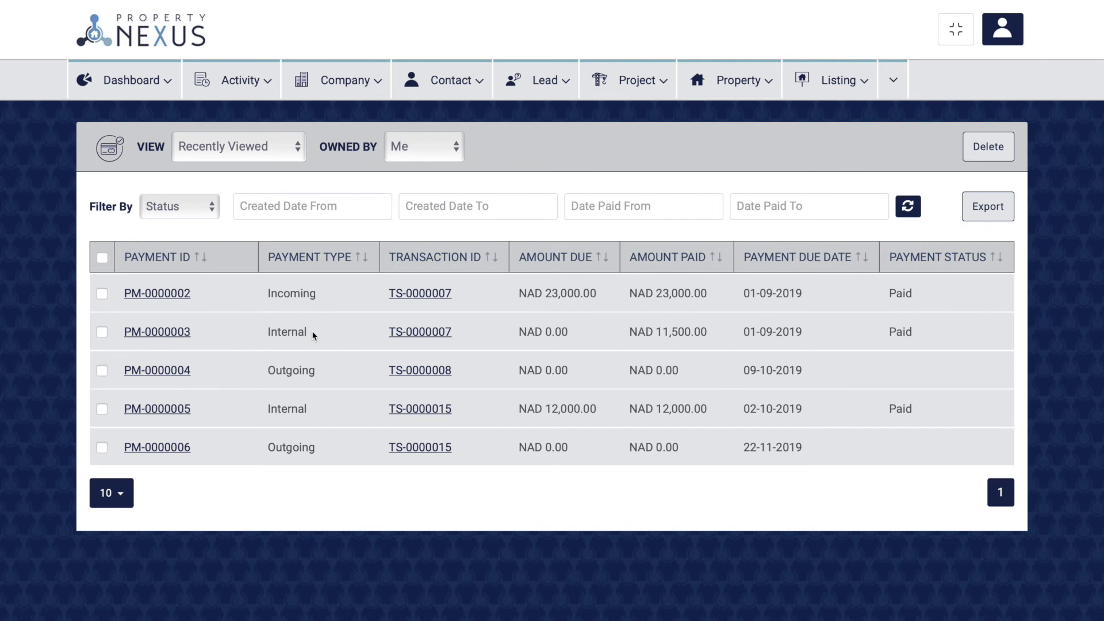
# Examine the payer of payment PM-0000002, the payee of PM-0000004 and the related broker and incoming payment fields of PM-0000003.
pyautogui.click(157, 293)
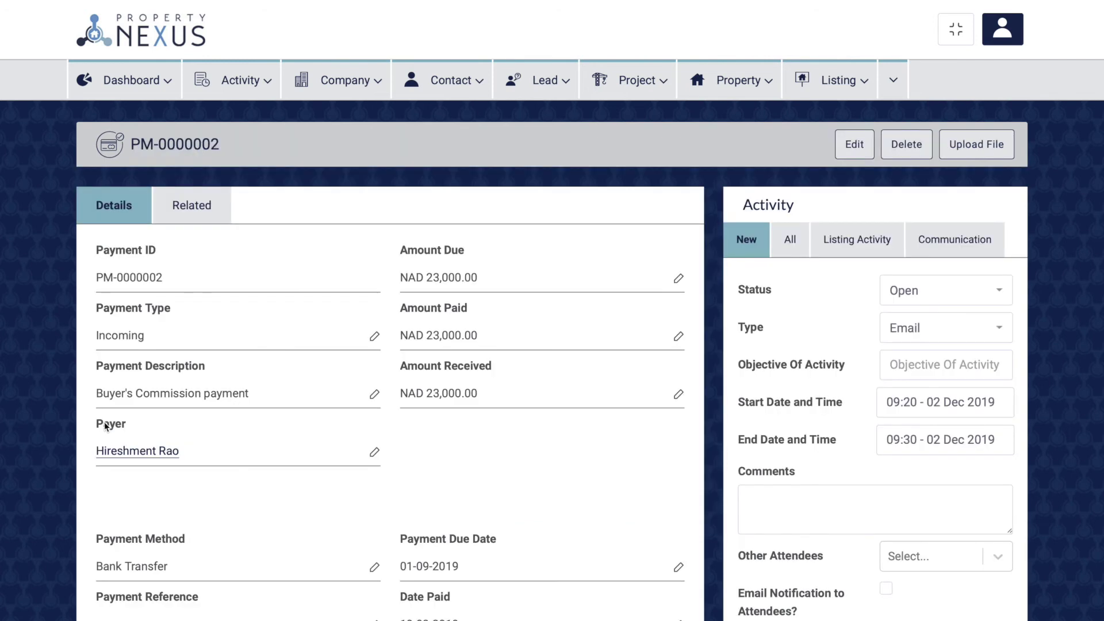
pyautogui.moveTo(96, 423); pyautogui.dragTo(136, 429)
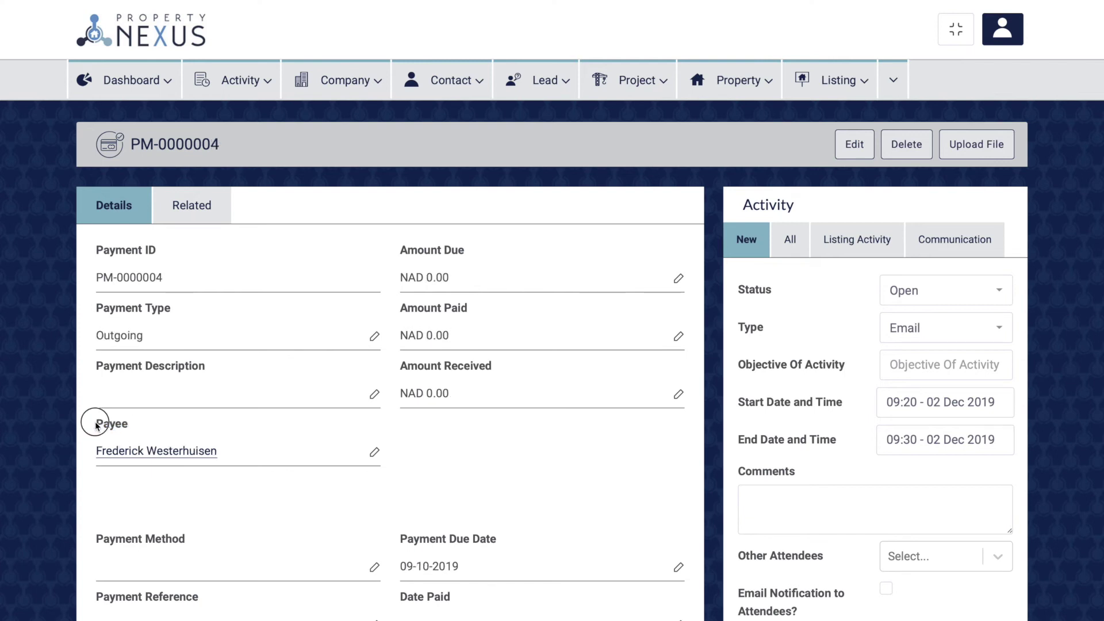
pyautogui.moveTo(95, 423); pyautogui.dragTo(138, 428)
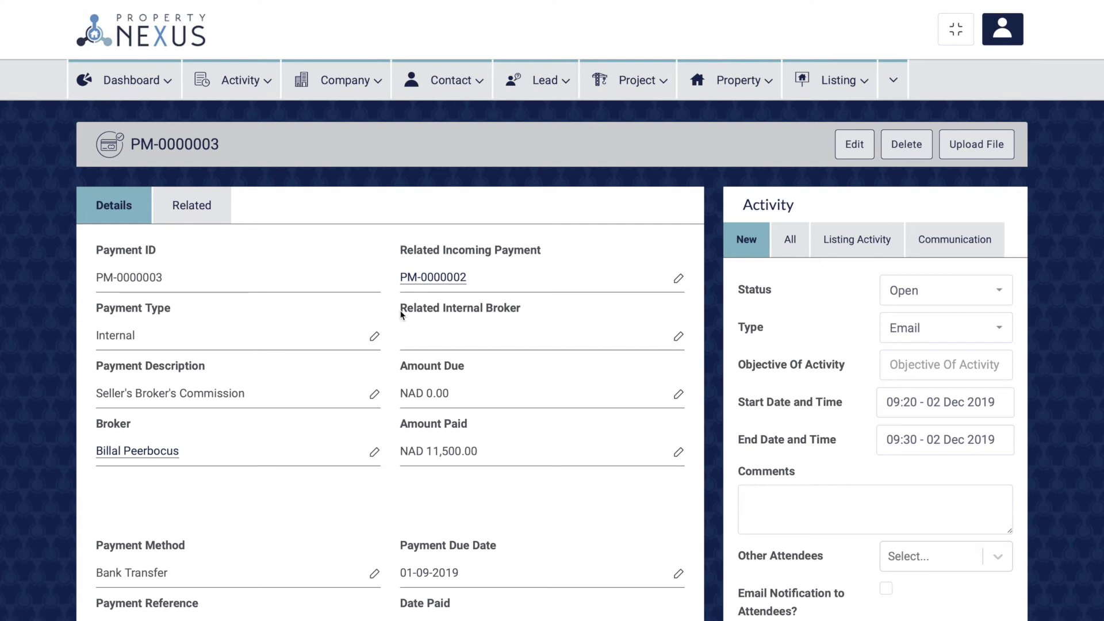
pyautogui.moveTo(401, 309); pyautogui.dragTo(526, 307)
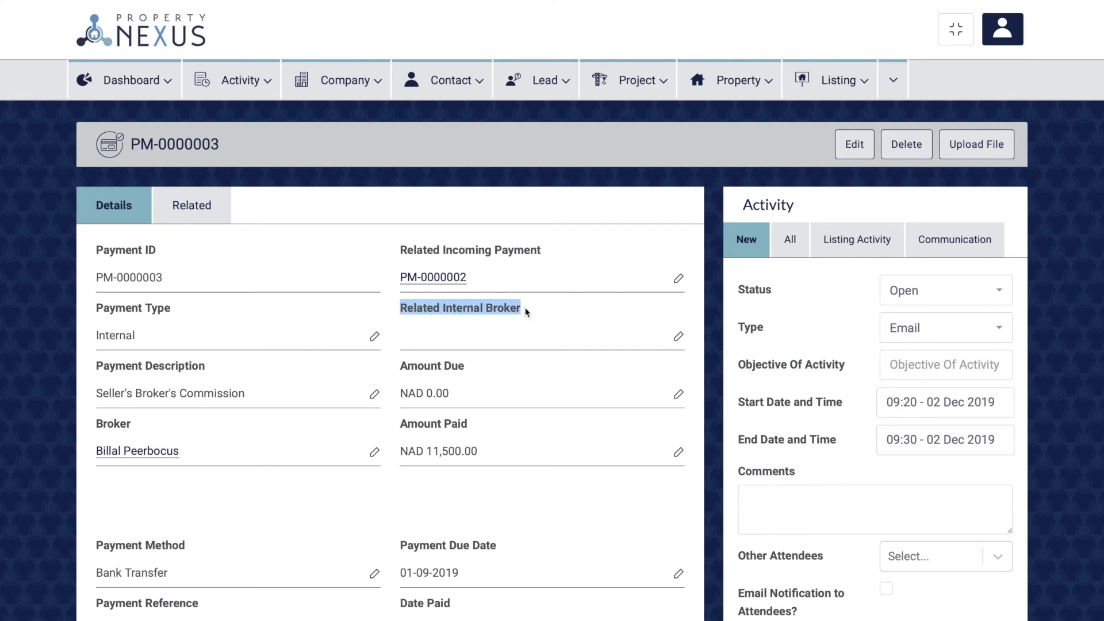
pyautogui.click(401, 253)
pyautogui.moveTo(400, 253); pyautogui.dragTo(545, 256)
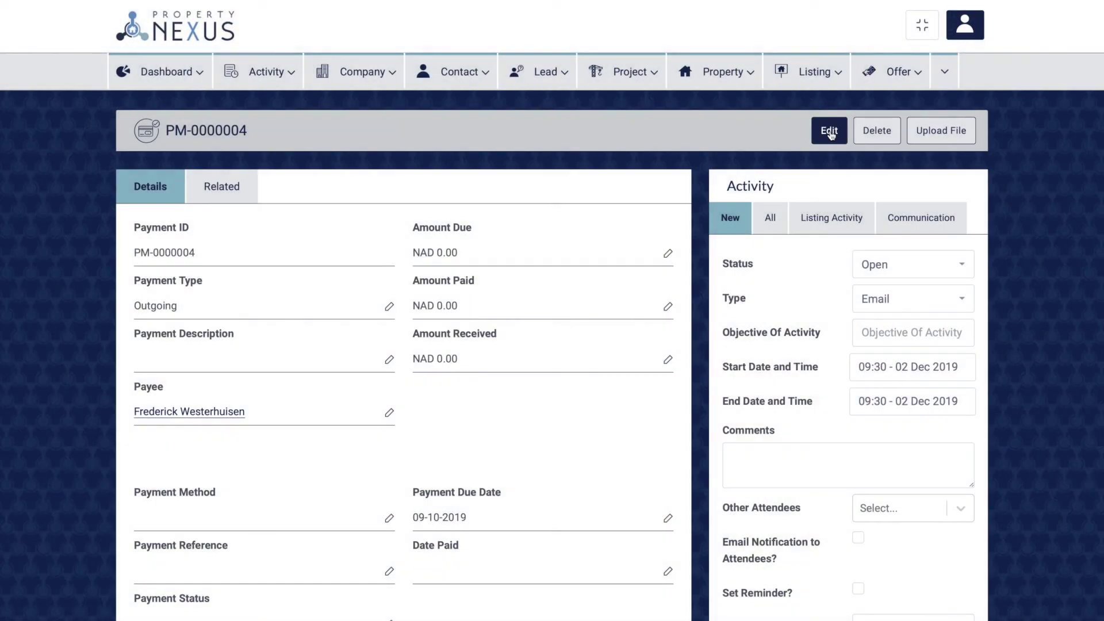
# Open outgoing payment PM-0000004 for editing to check its payment status options, and view the dashboard.
pyautogui.click(830, 130)
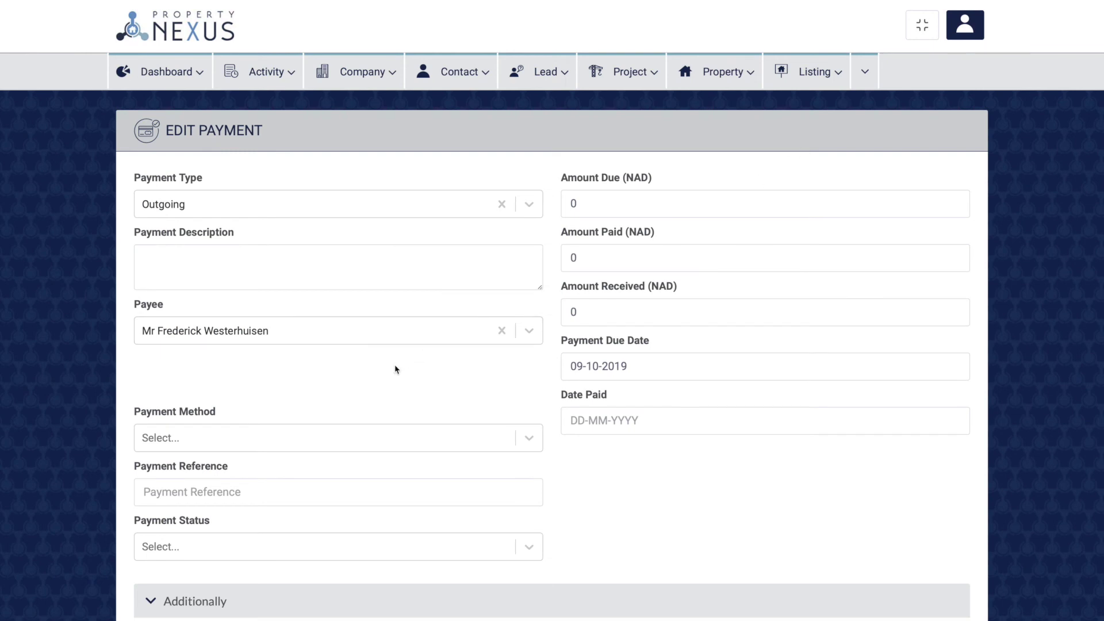
pyautogui.click(217, 553)
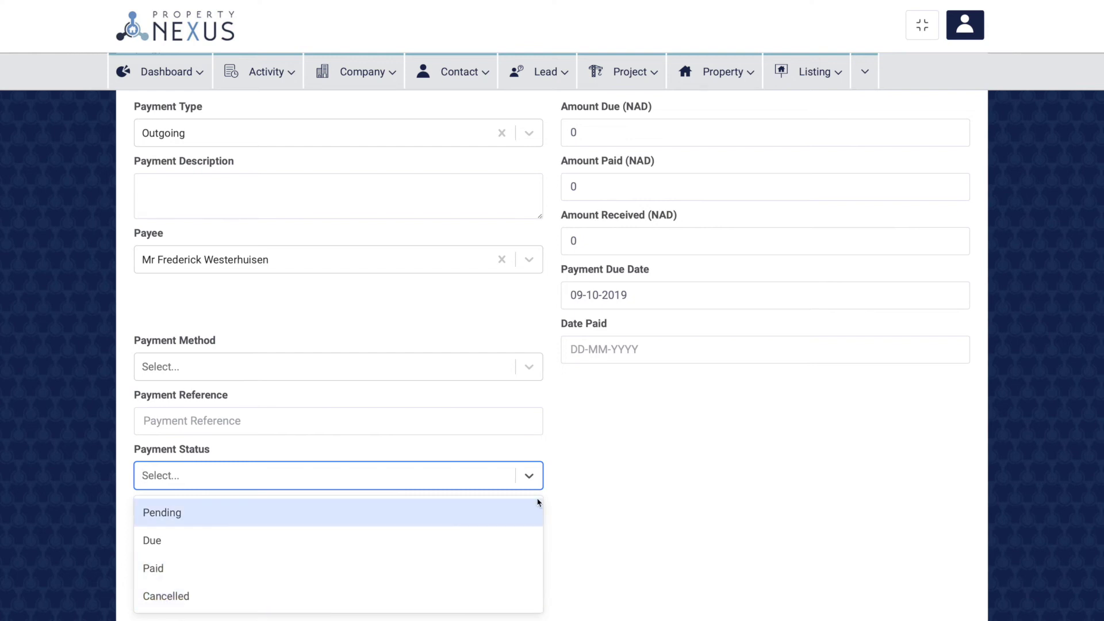
pyautogui.click(662, 464)
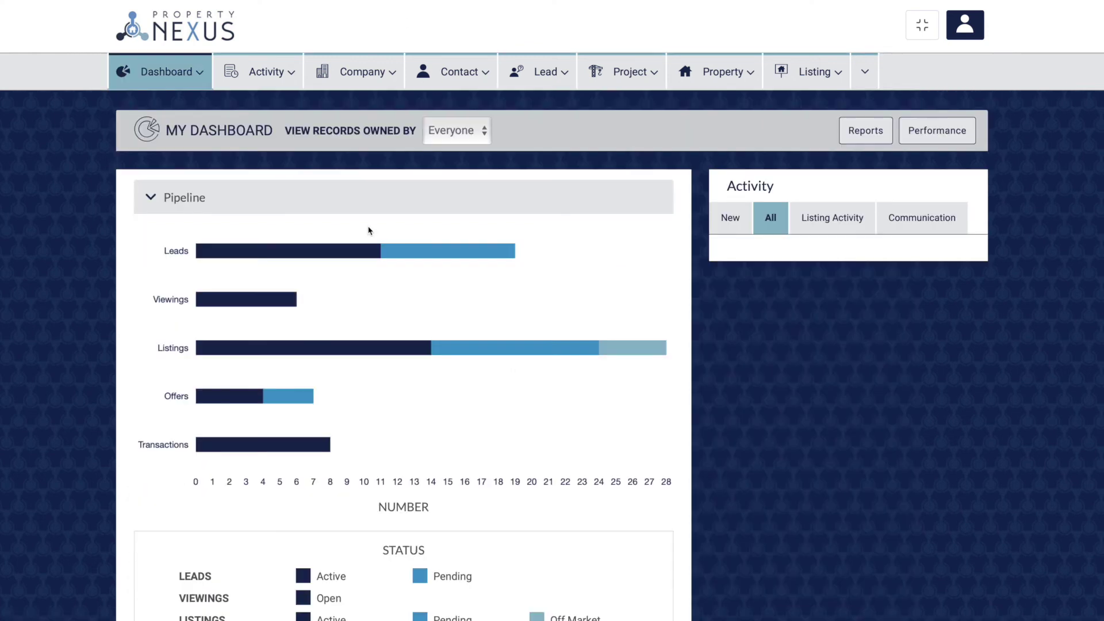
pyautogui.scroll(-8, 369, 230)
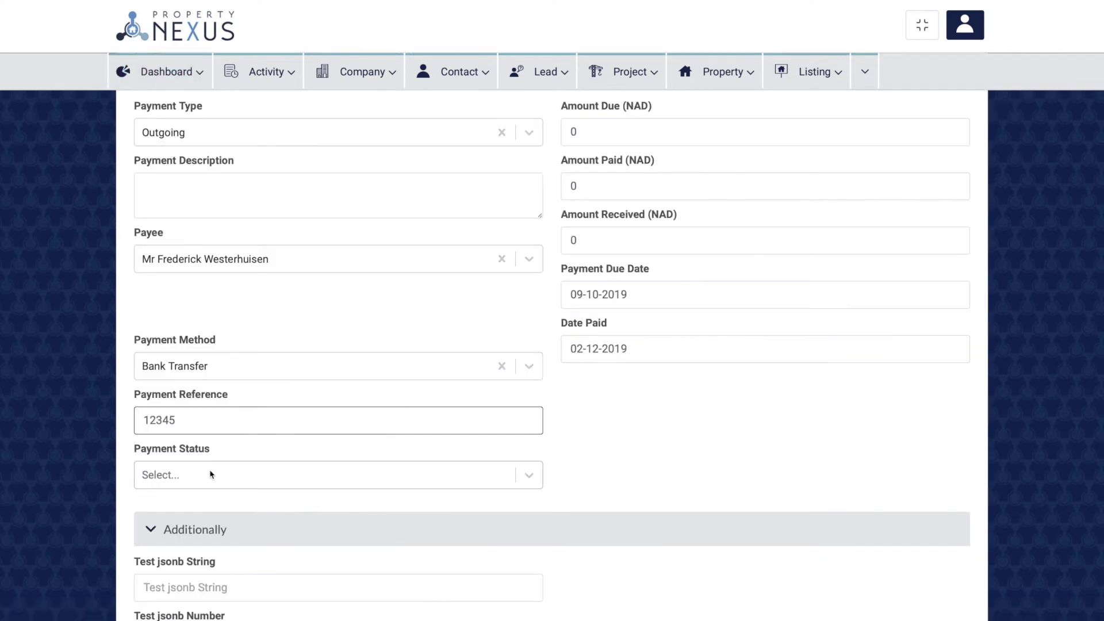
# Set payment PM-0000004's method to Bank Transfer, its reference to 12345 and its date paid to 02-12-2019.
pyautogui.click(209, 473)
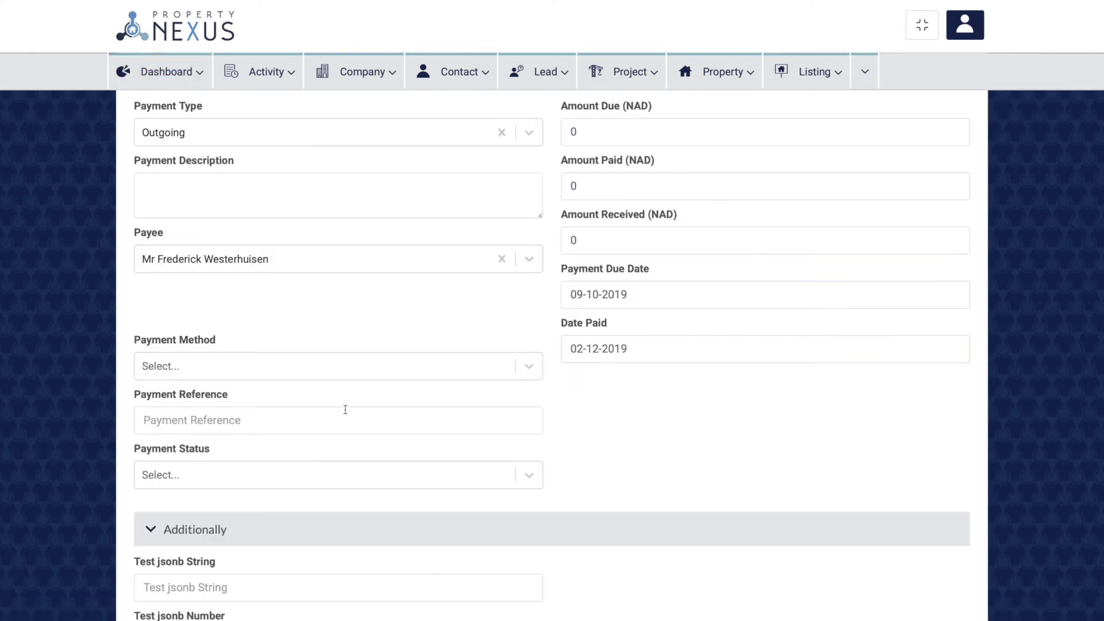
pyautogui.click(189, 366)
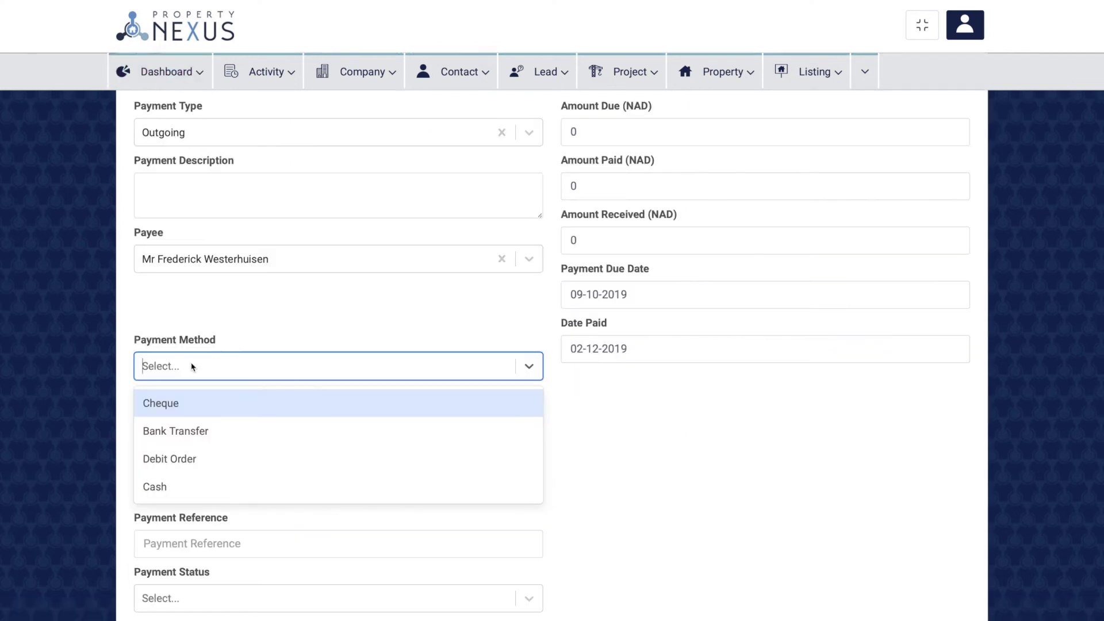
pyautogui.click(189, 430)
pyautogui.click(190, 422)
pyautogui.write('12345')
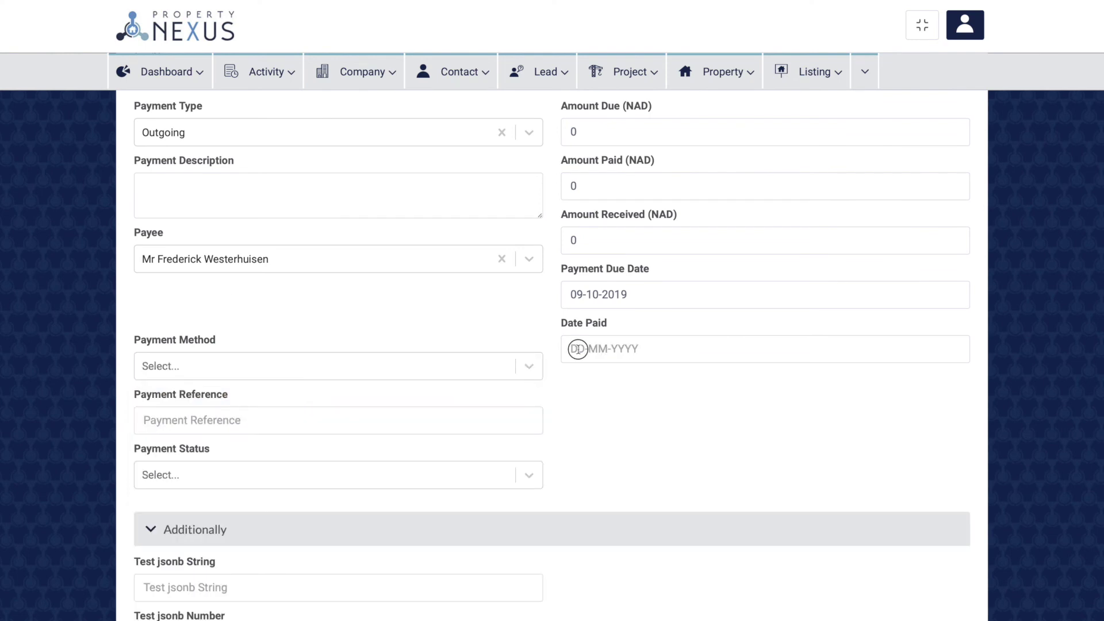
pyautogui.click(578, 348)
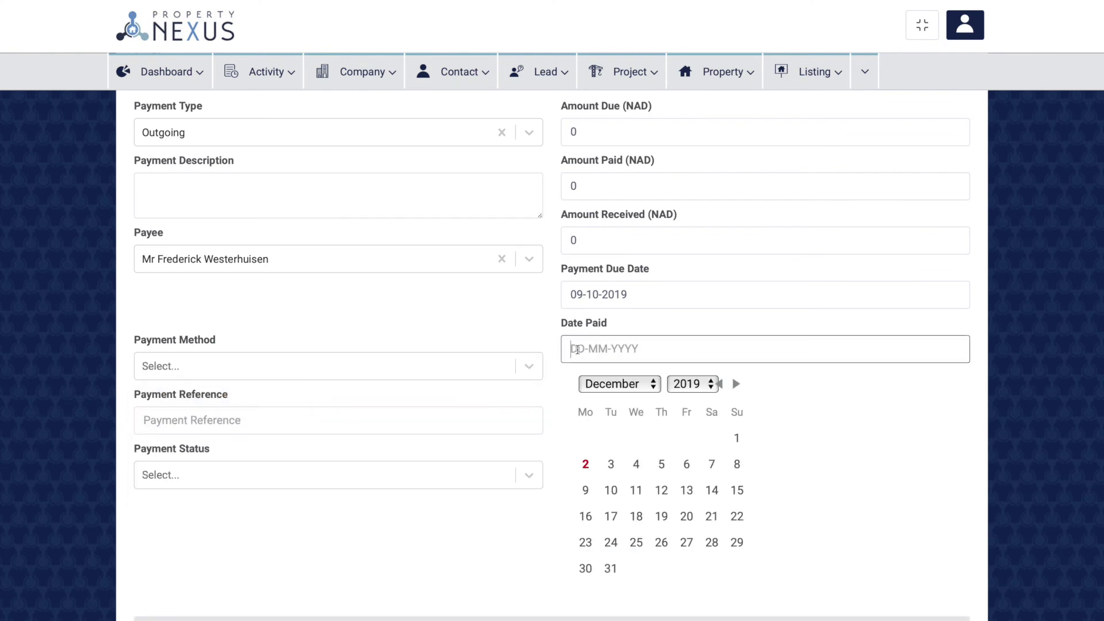
pyautogui.click(586, 464)
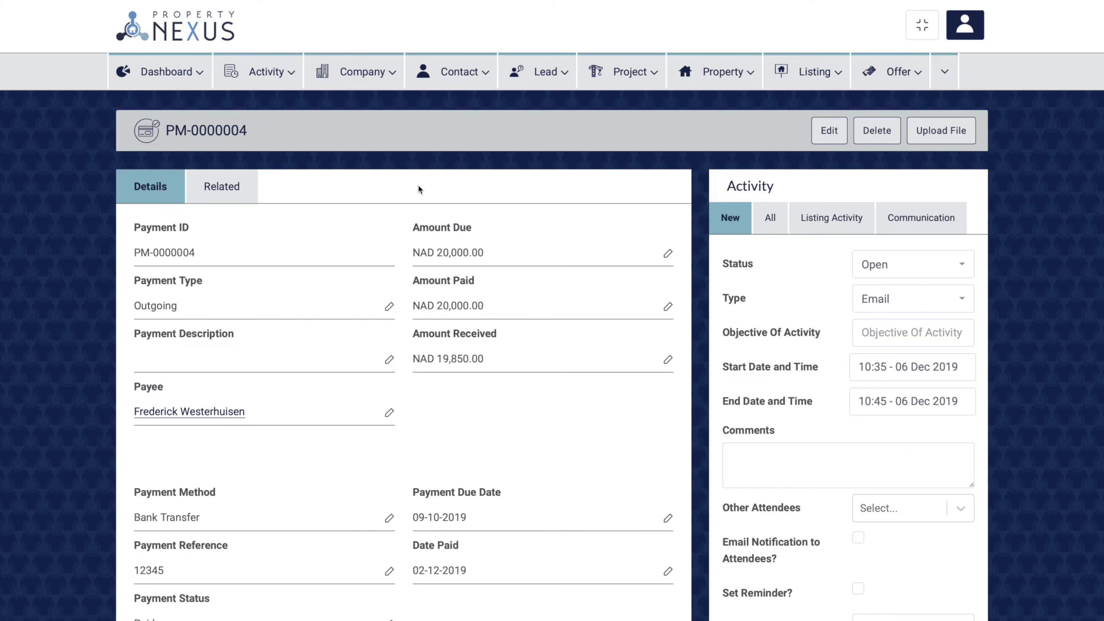
# Start a file upload for payment PM-0000004.
pyautogui.click(959, 131)
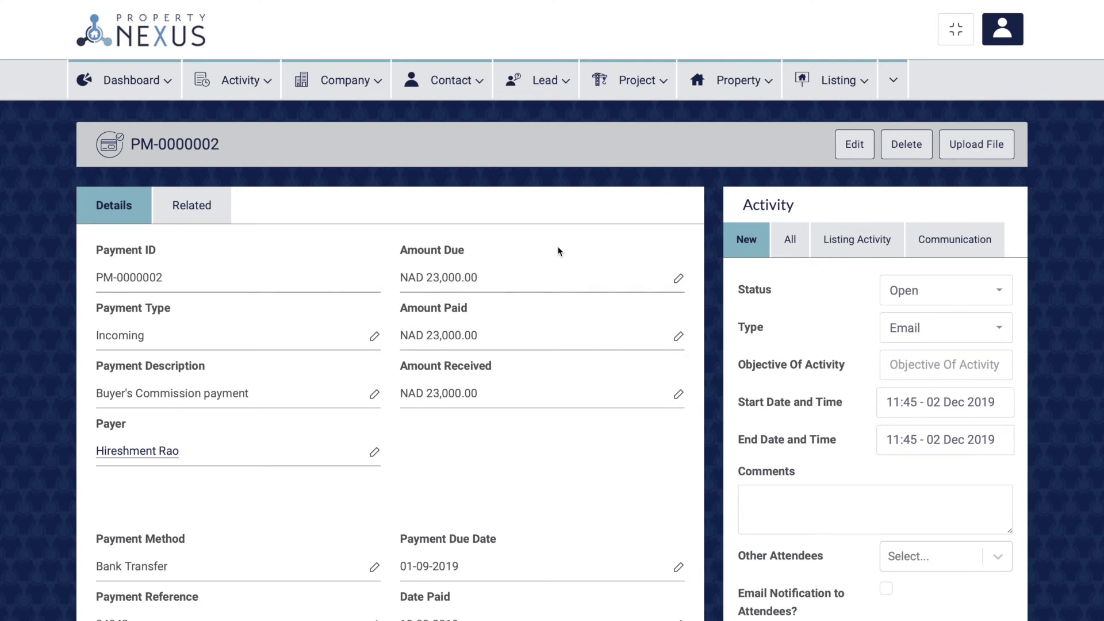
# Examine the amount due, amount paid and amount received of incoming payment PM-0000002.
pyautogui.moveTo(396, 248); pyautogui.dragTo(466, 251)
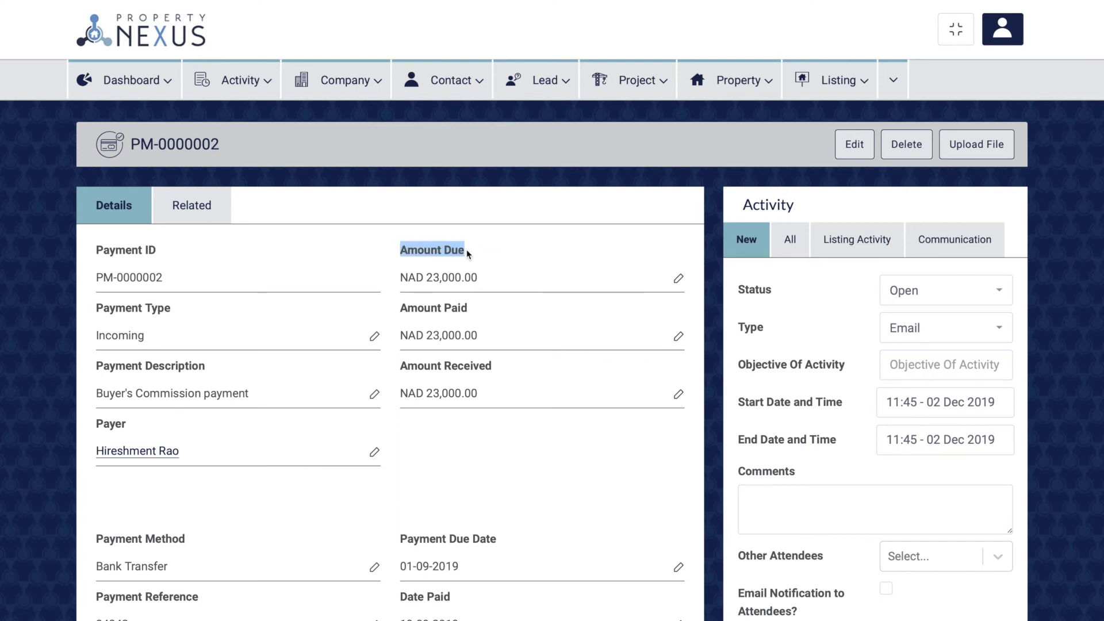
pyautogui.click(466, 250)
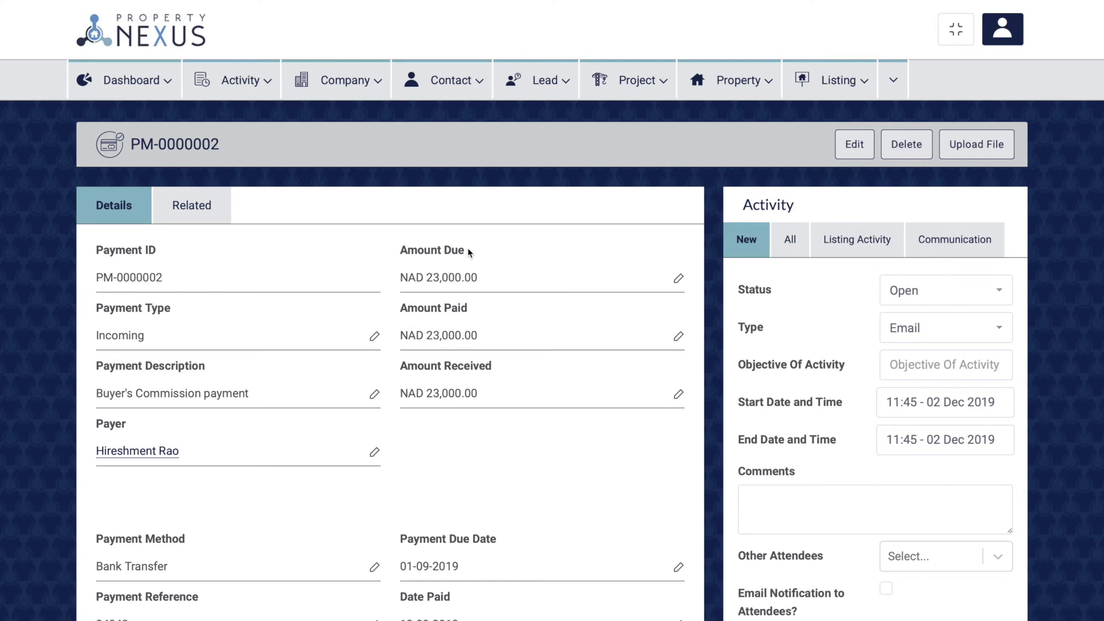
pyautogui.moveTo(401, 307); pyautogui.dragTo(472, 313)
pyautogui.click(470, 314)
pyautogui.moveTo(401, 365); pyautogui.dragTo(494, 366)
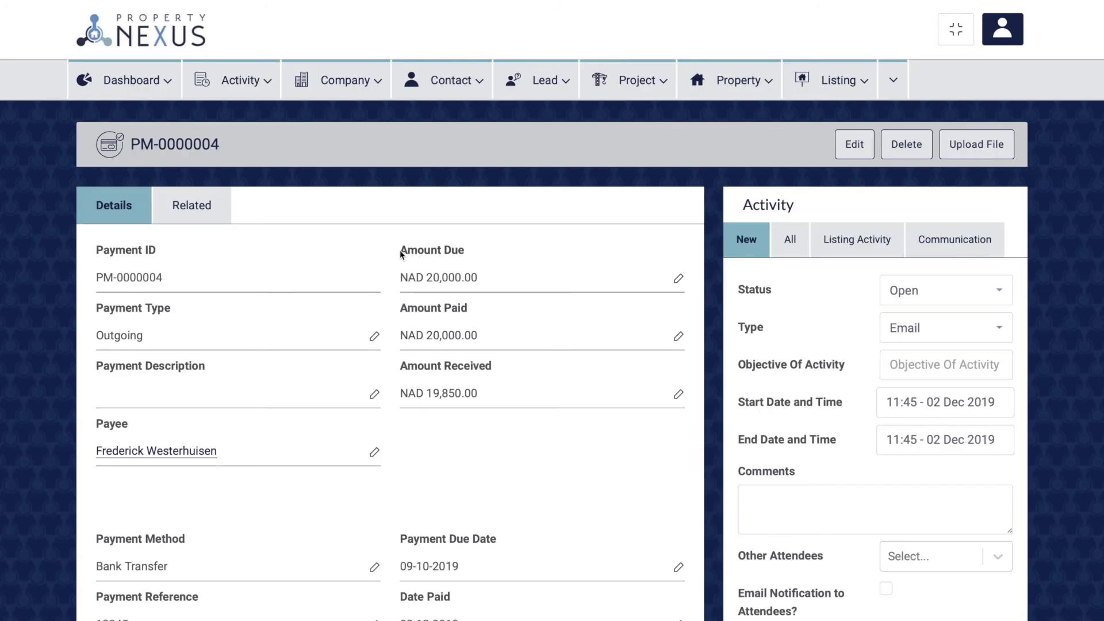
# Examine the amount due, amount paid and amount received fields of outgoing payment PM-0000004.
pyautogui.moveTo(401, 253); pyautogui.dragTo(468, 251)
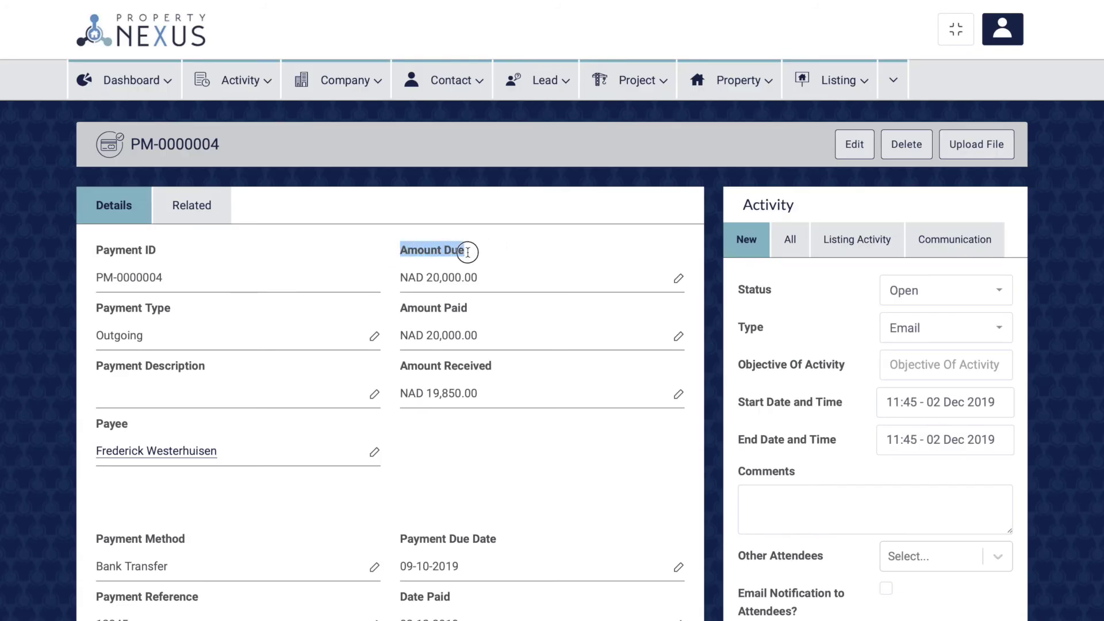
pyautogui.click(469, 256)
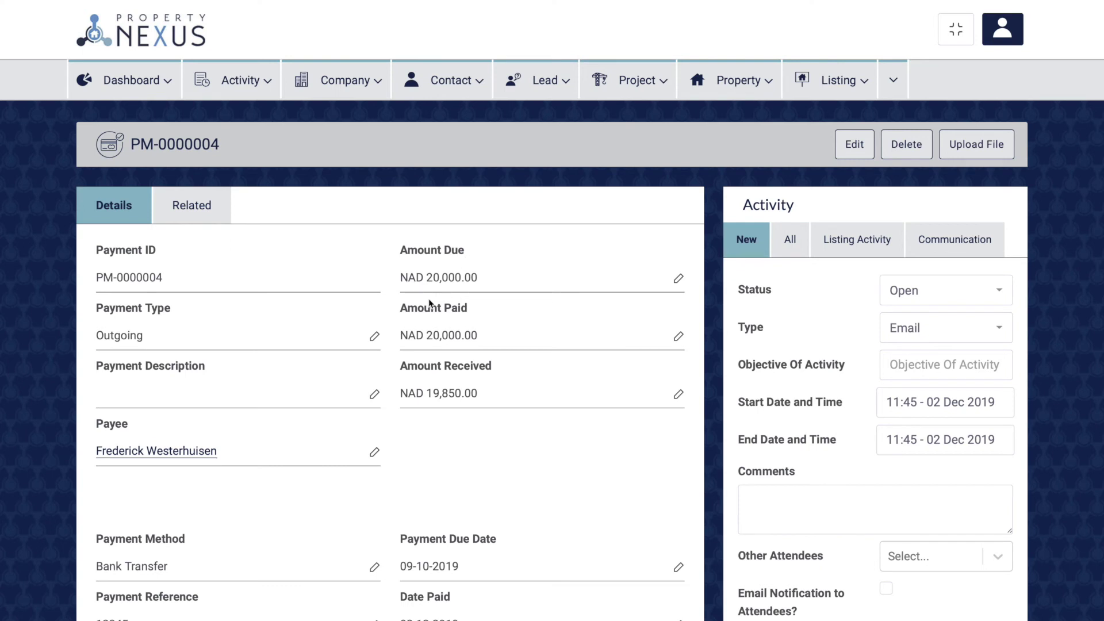
pyautogui.moveTo(401, 311); pyautogui.dragTo(472, 313)
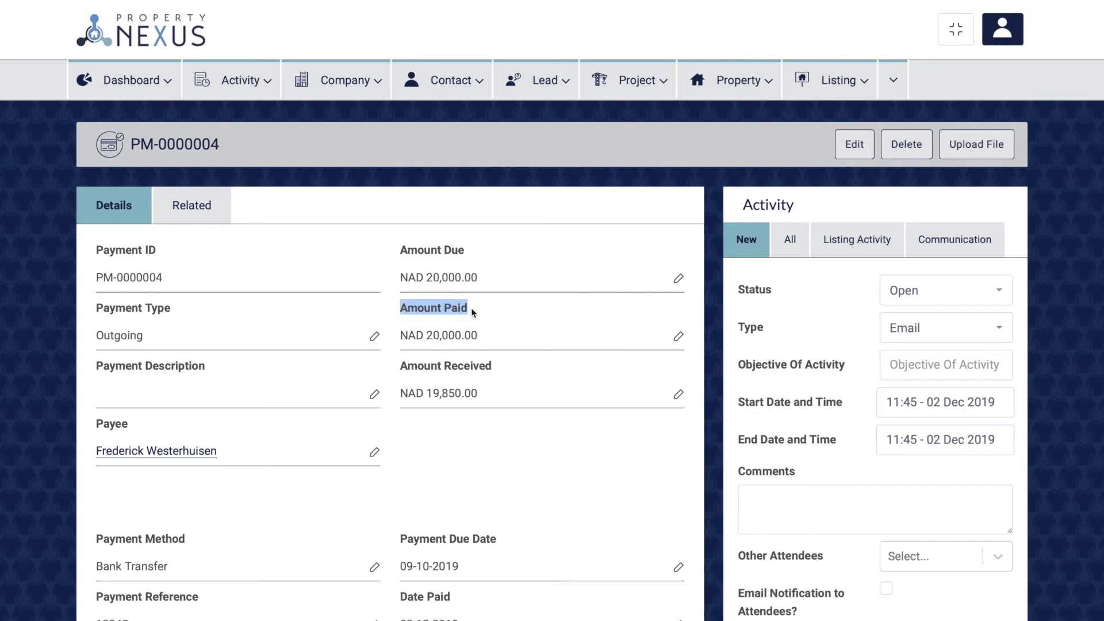
pyautogui.click(472, 311)
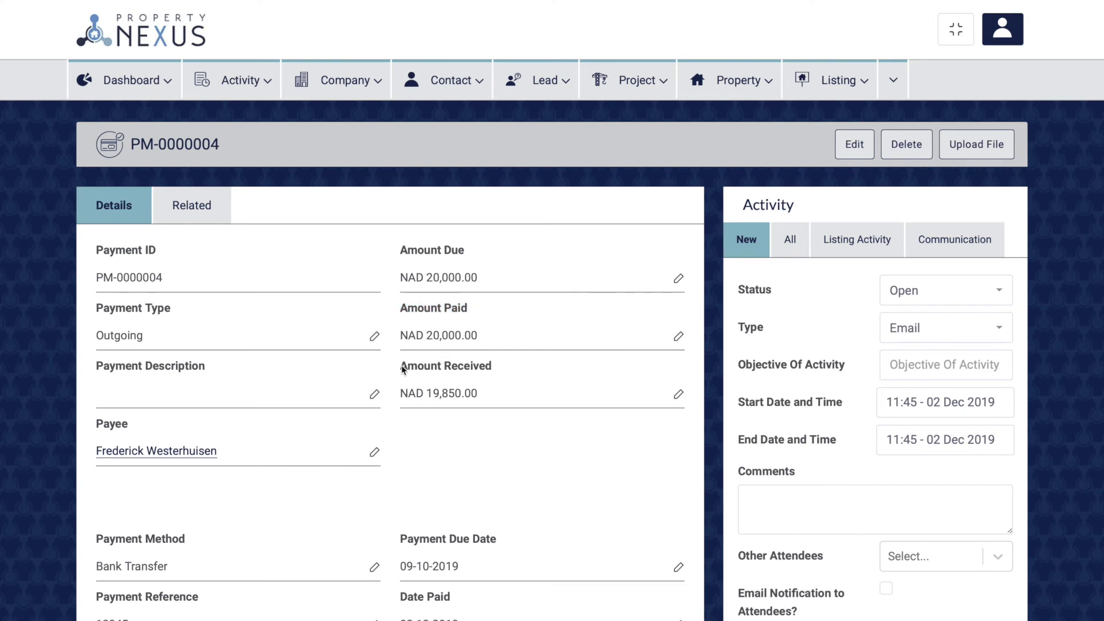
pyautogui.moveTo(401, 367); pyautogui.dragTo(500, 372)
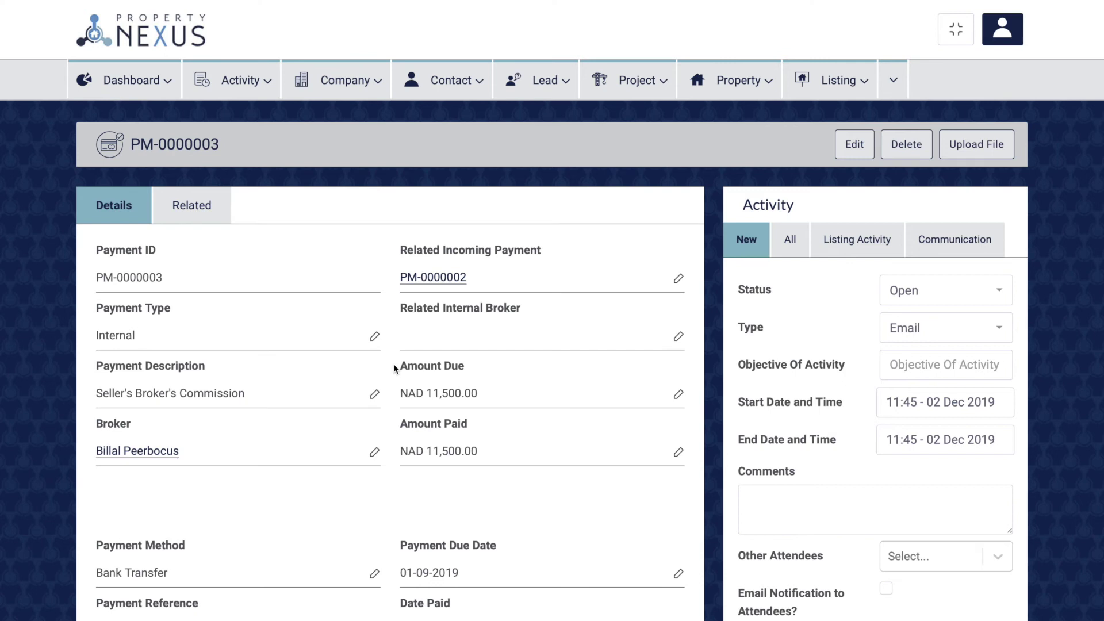
# Examine the amount due and amount paid fields of internal payment PM-0000003.
pyautogui.moveTo(395, 367); pyautogui.dragTo(470, 373)
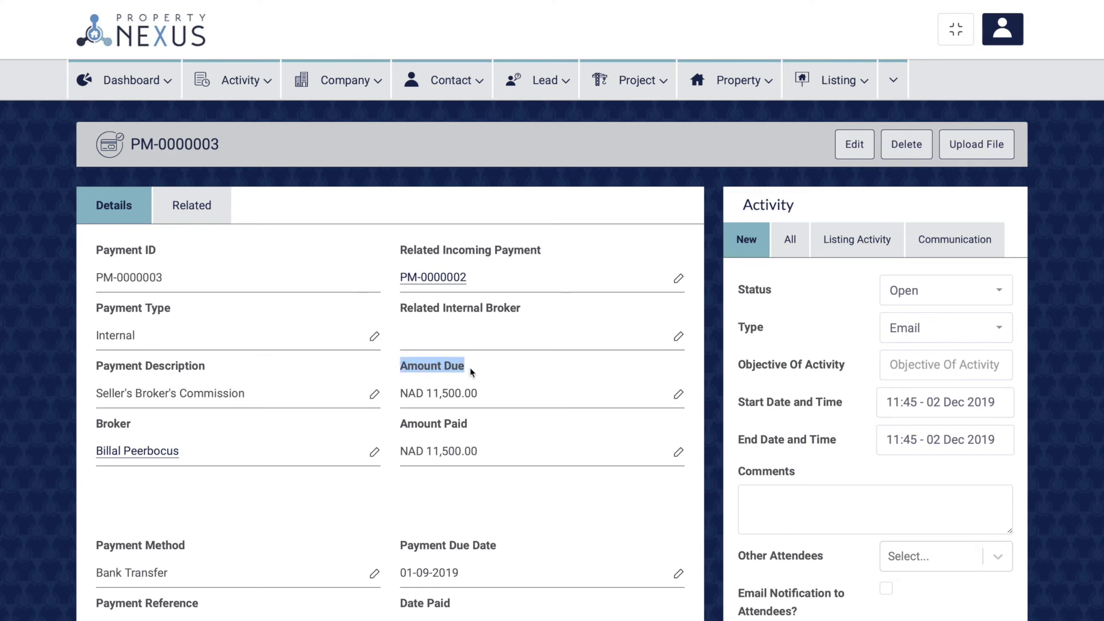
pyautogui.click(468, 369)
pyautogui.moveTo(400, 428); pyautogui.dragTo(473, 426)
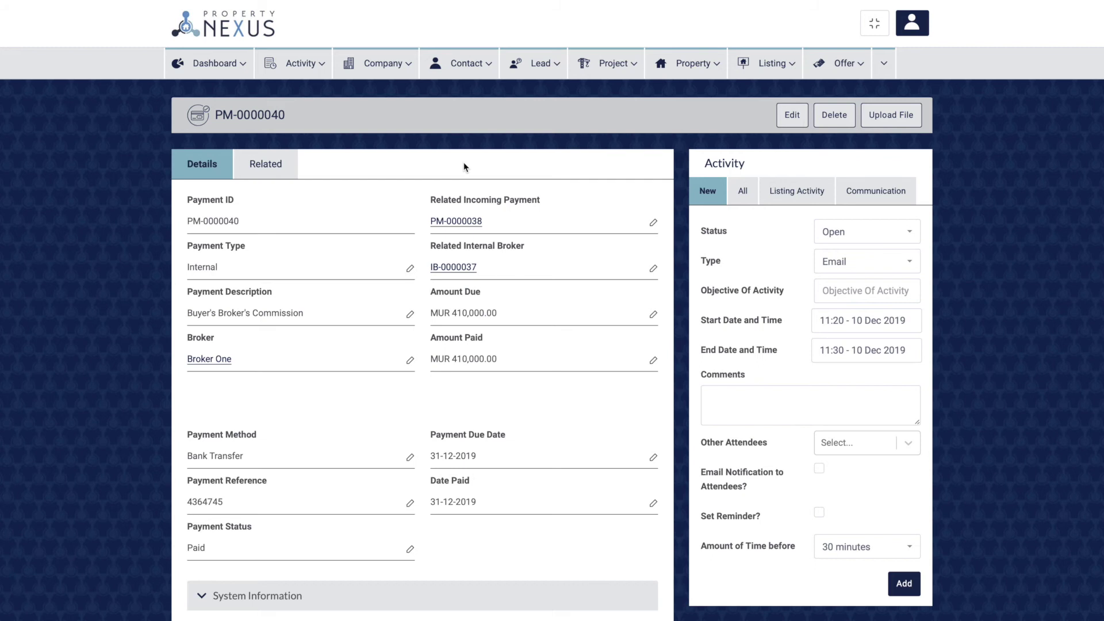
# Check internal payment PM-0000040 against the commission paid on internal broker IB-0000037 and the payment status of incoming payment PM-0000038.
pyautogui.moveTo(431, 246); pyautogui.dragTo(532, 249)
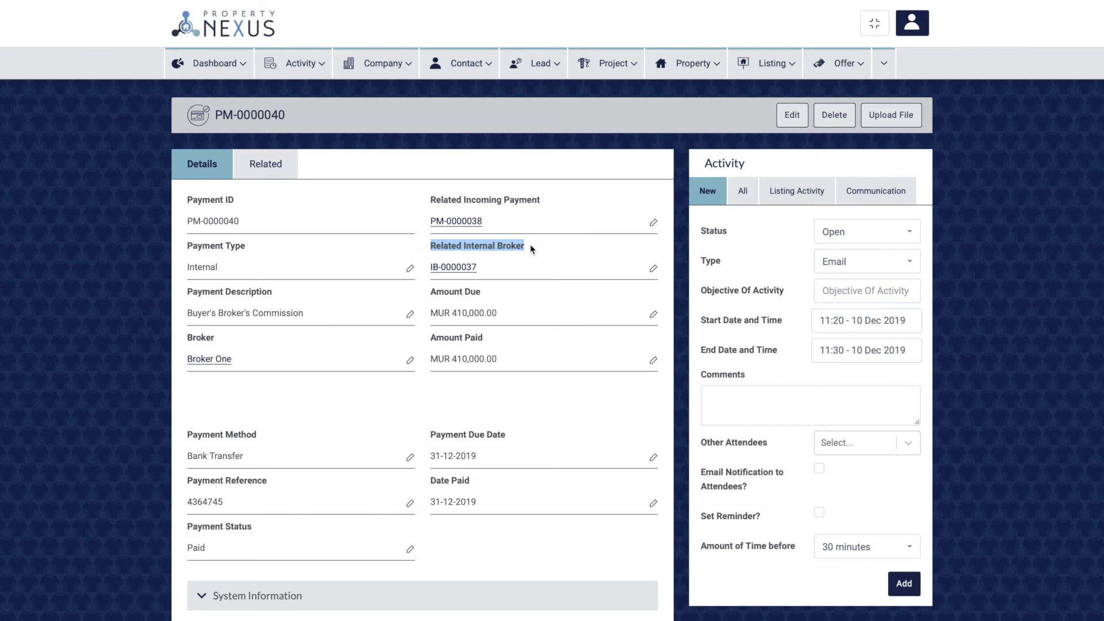
pyautogui.click(532, 248)
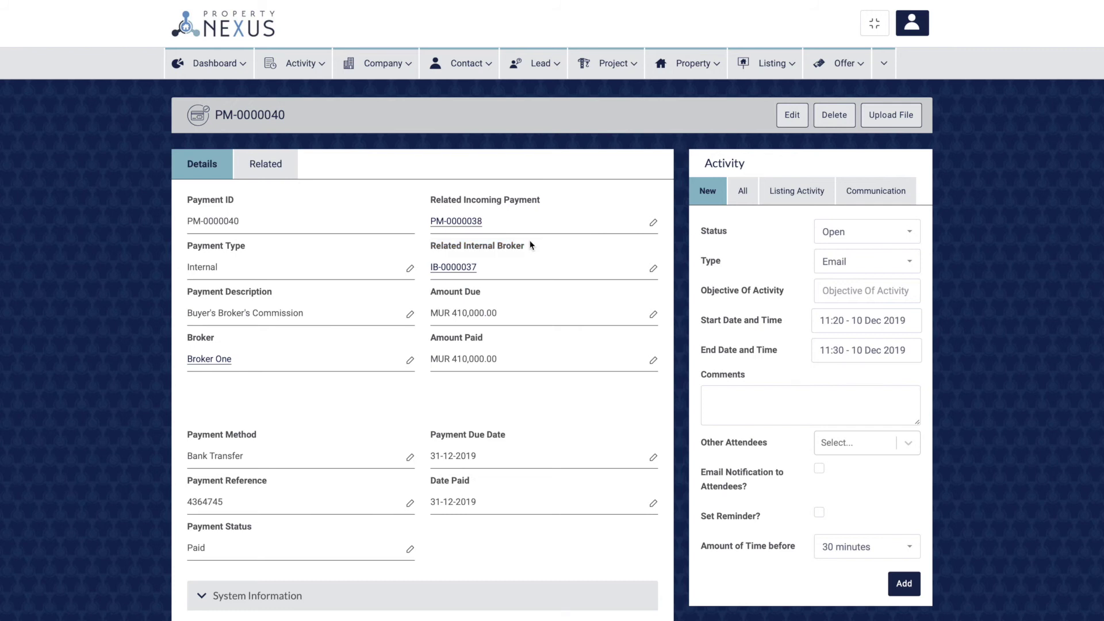
pyautogui.click(432, 295)
pyautogui.moveTo(432, 294); pyautogui.dragTo(484, 296)
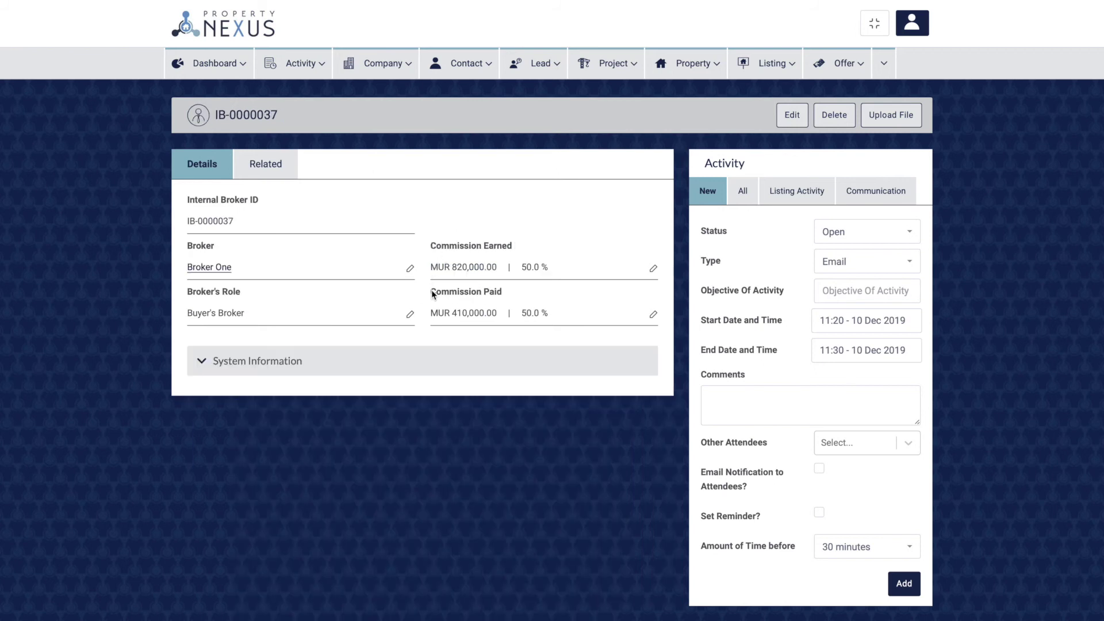
pyautogui.moveTo(432, 293); pyautogui.dragTo(504, 292)
pyautogui.click(504, 292)
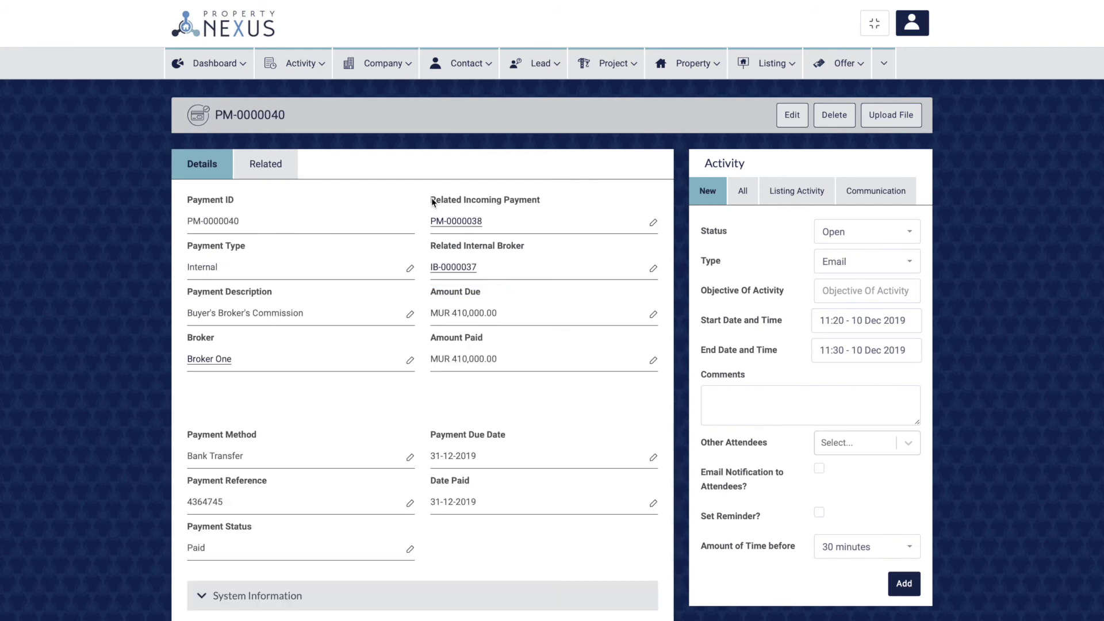
pyautogui.moveTo(431, 201); pyautogui.dragTo(546, 203)
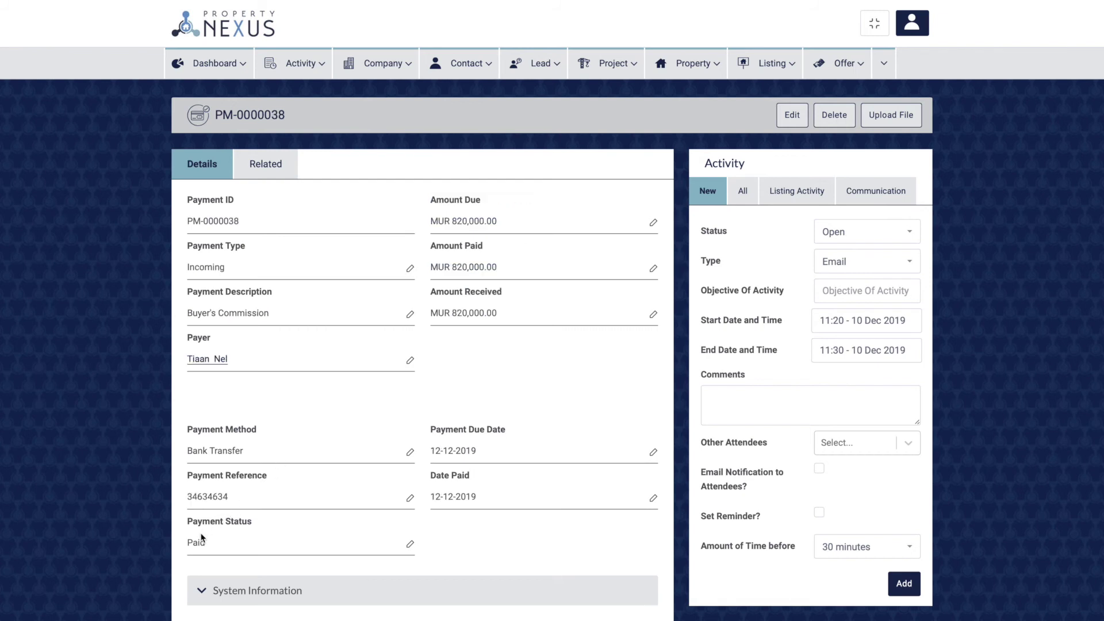
pyautogui.moveTo(191, 544); pyautogui.dragTo(210, 545)
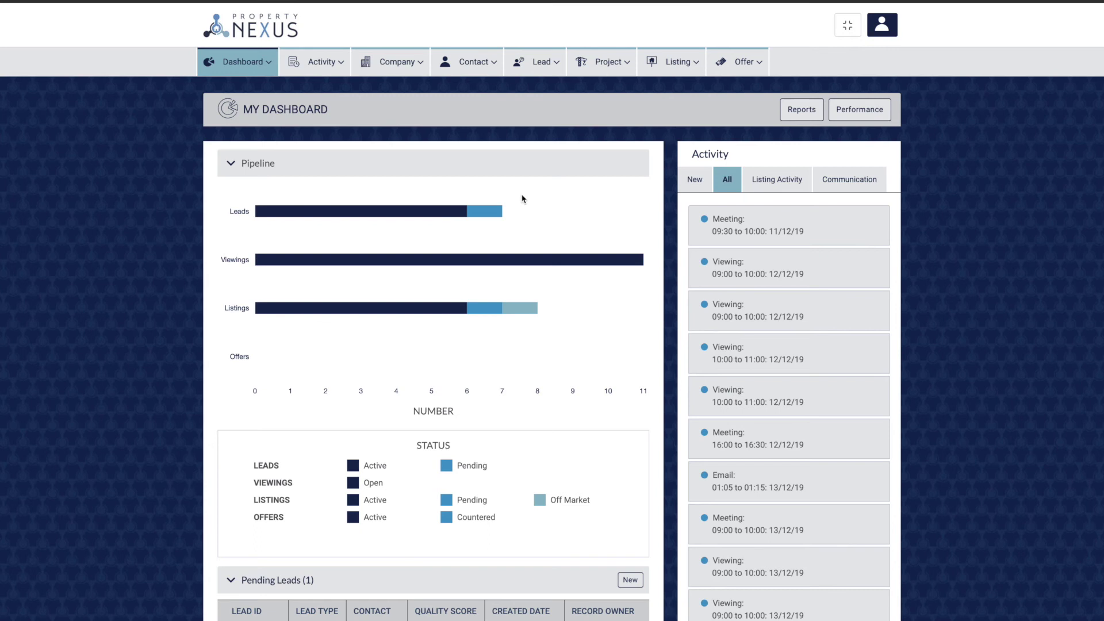
# Open My Dashboard to examine the pipeline chart and pending records, and view the Communication and Listing Activity lists.
pyautogui.click(240, 64)
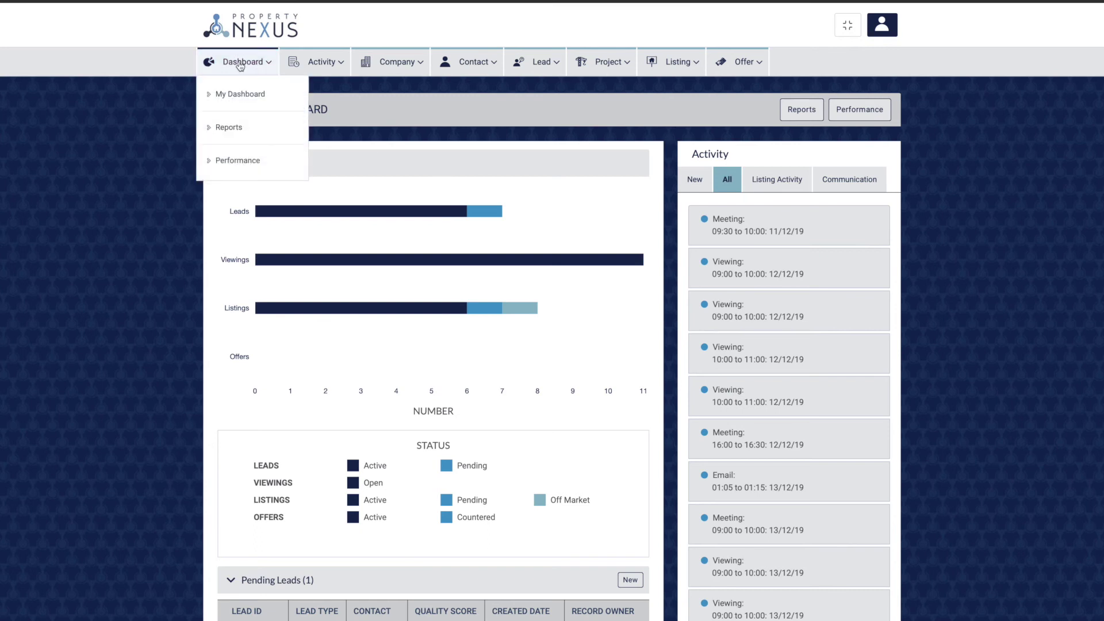
pyautogui.click(237, 95)
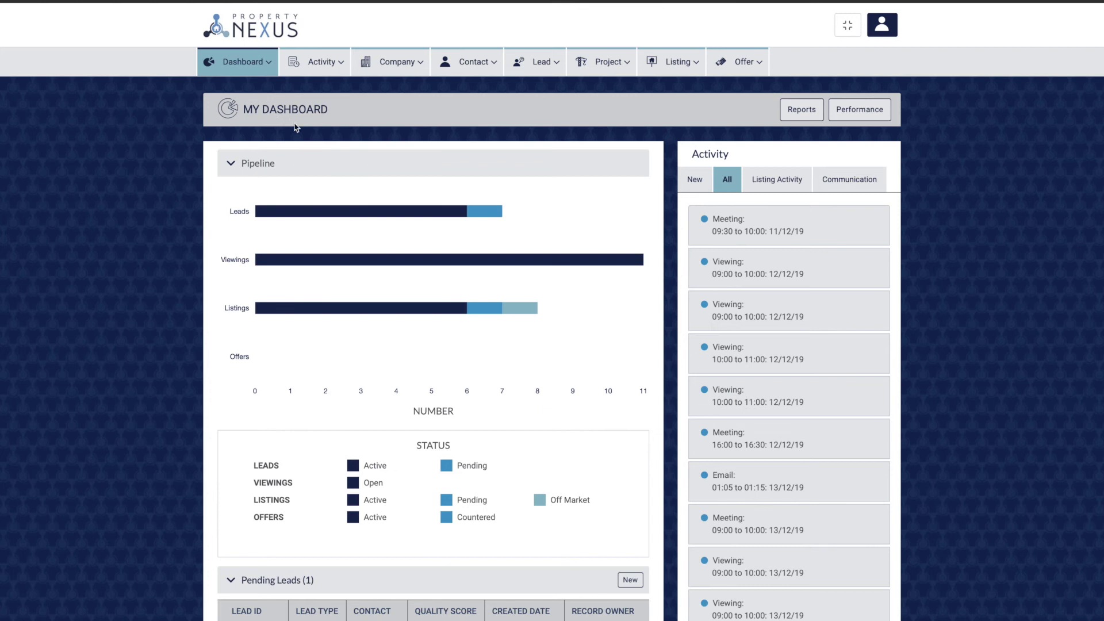
pyautogui.moveTo(375, 212)
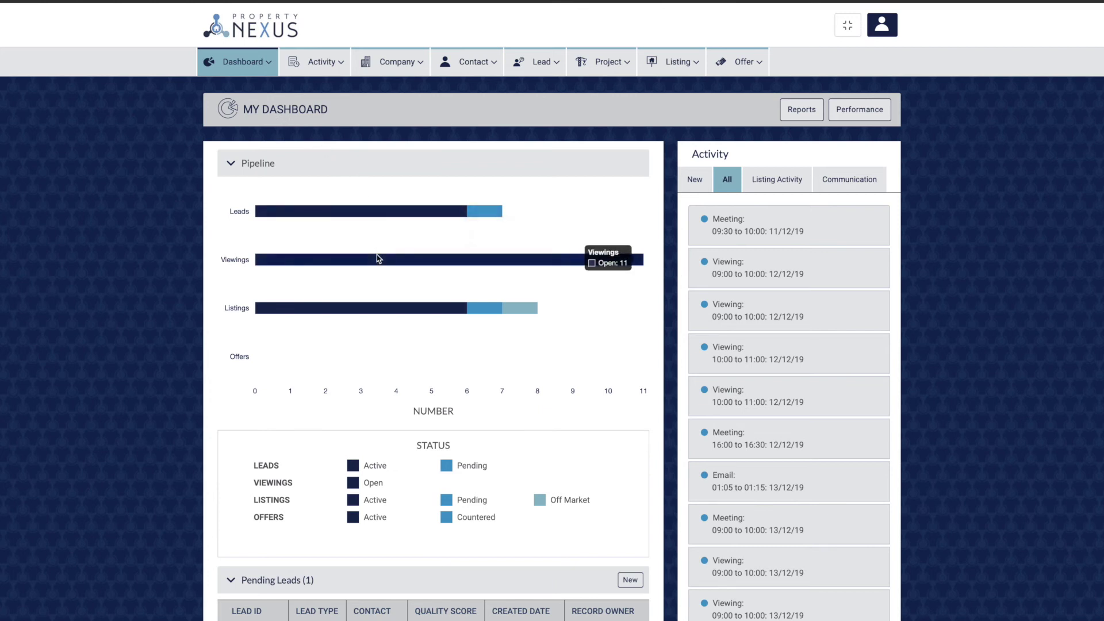
pyautogui.moveTo(378, 309)
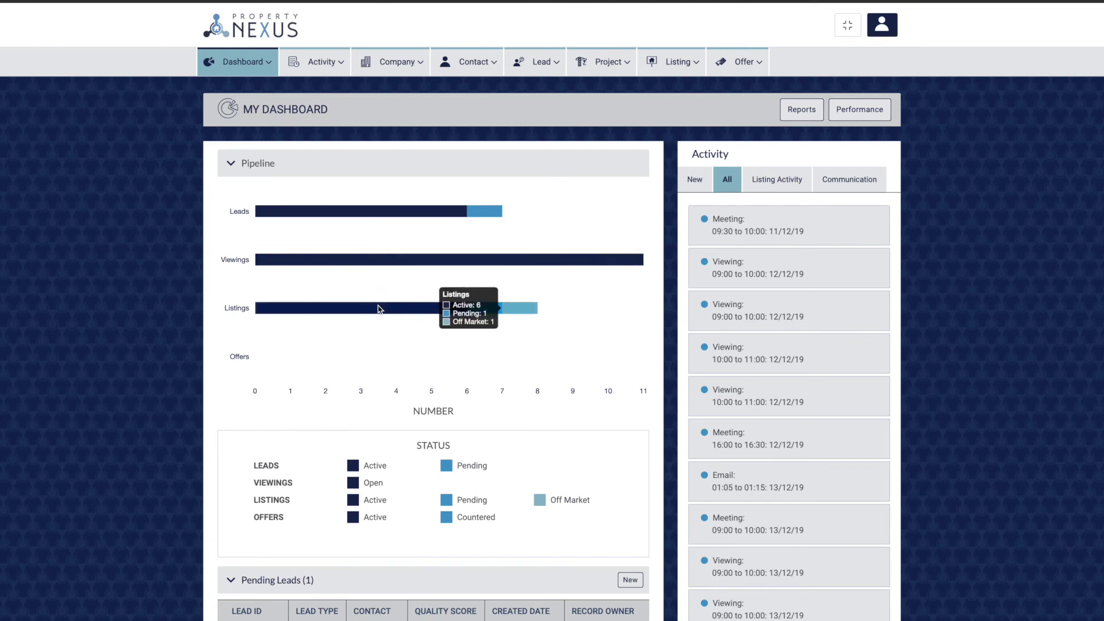
pyautogui.scroll(-2, 379, 309)
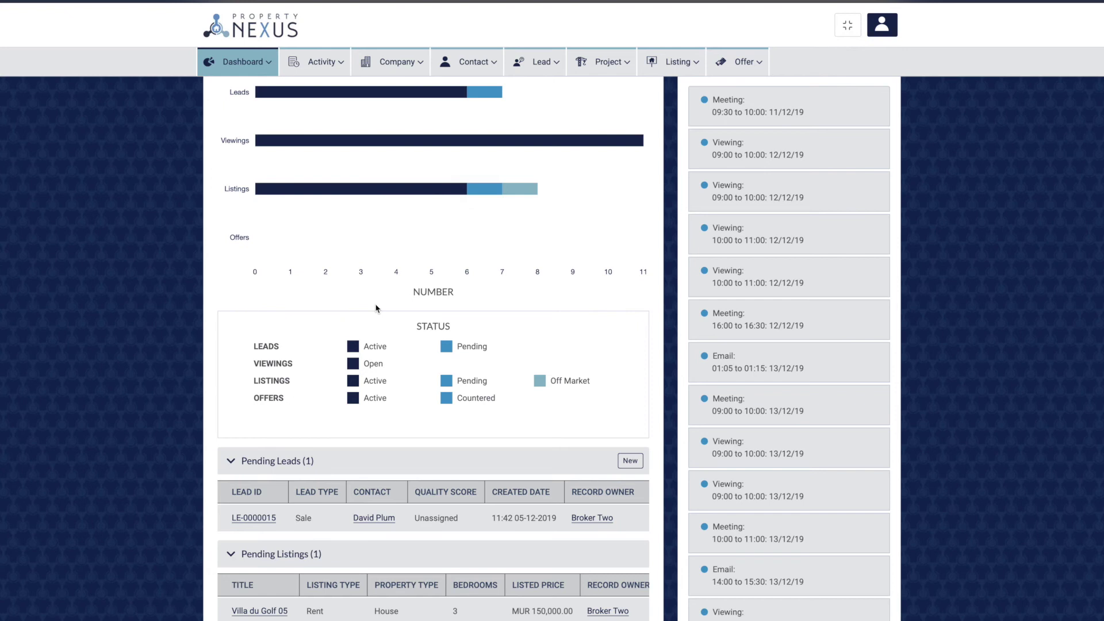
pyautogui.scroll(-2, 377, 309)
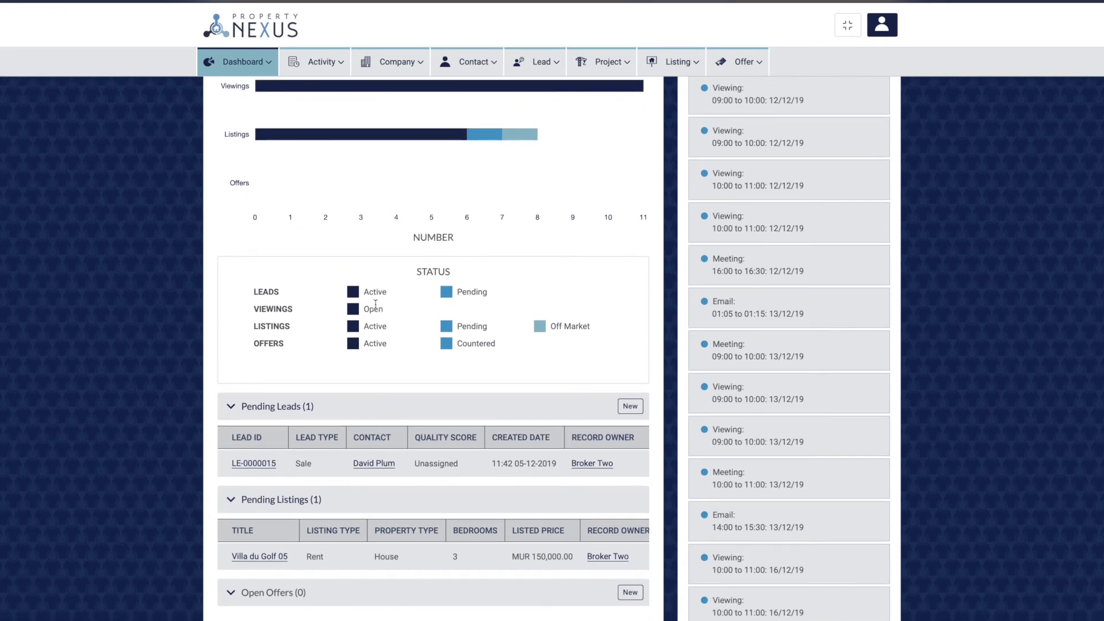
pyautogui.scroll(-1, 375, 304)
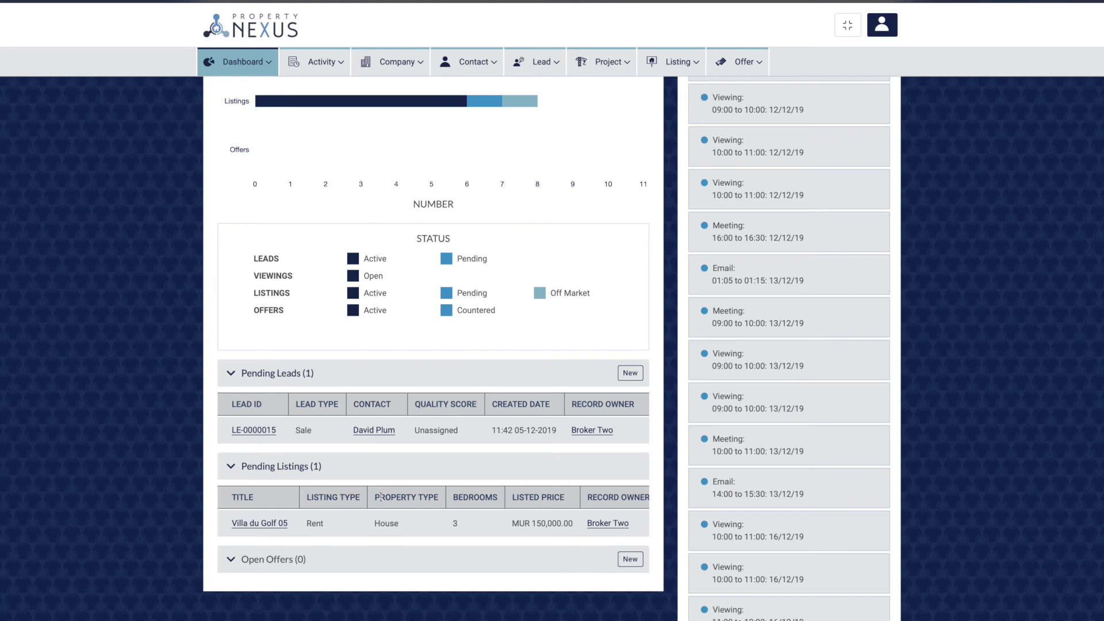
pyautogui.scroll(4, 380, 496)
pyautogui.click(836, 177)
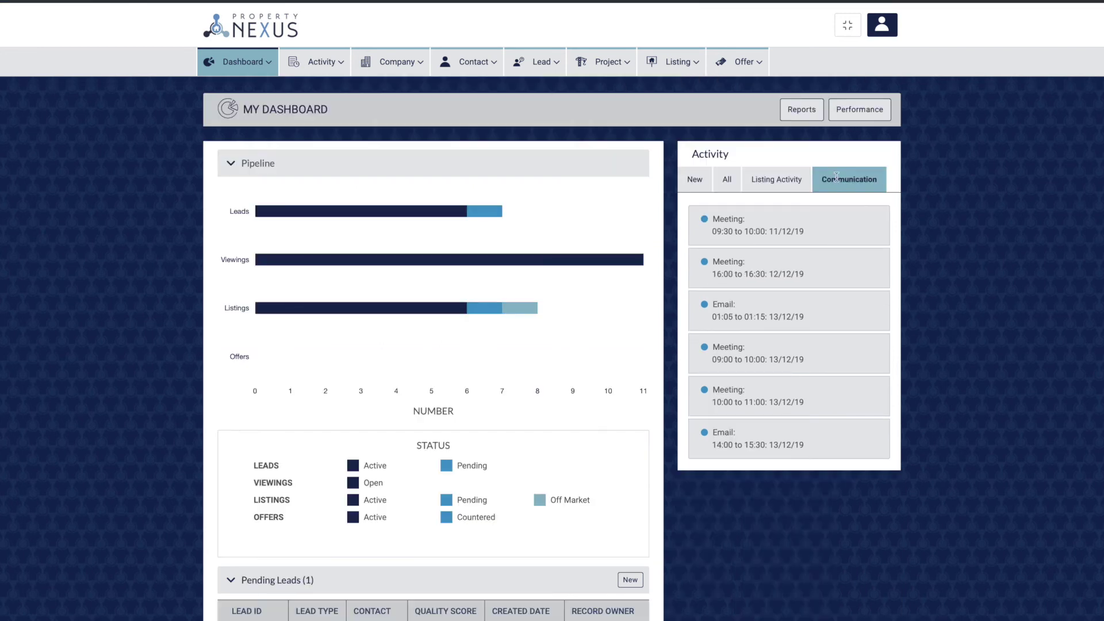
pyautogui.click(771, 181)
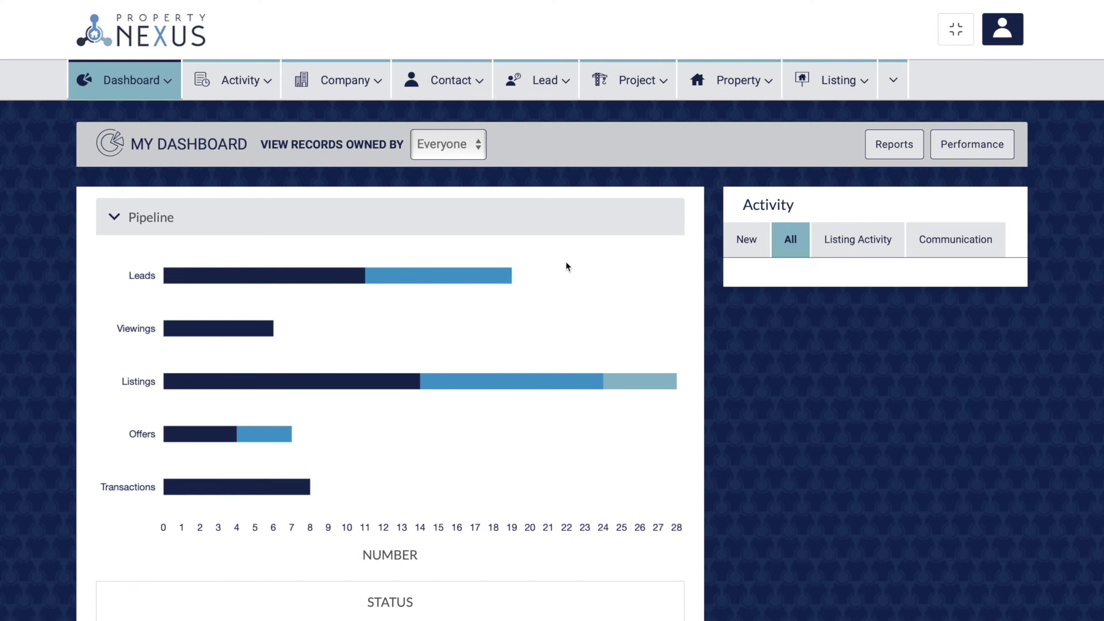
# Open the reports and display contacts by Broker, Contact Type, owned by Everyone.
pyautogui.click(138, 85)
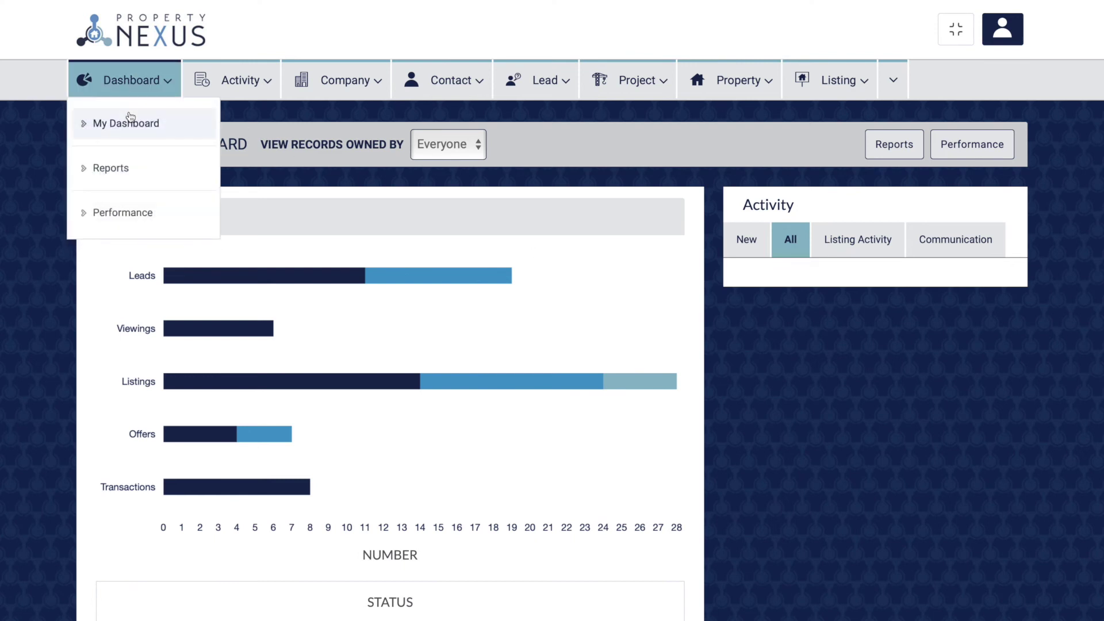
pyautogui.click(125, 172)
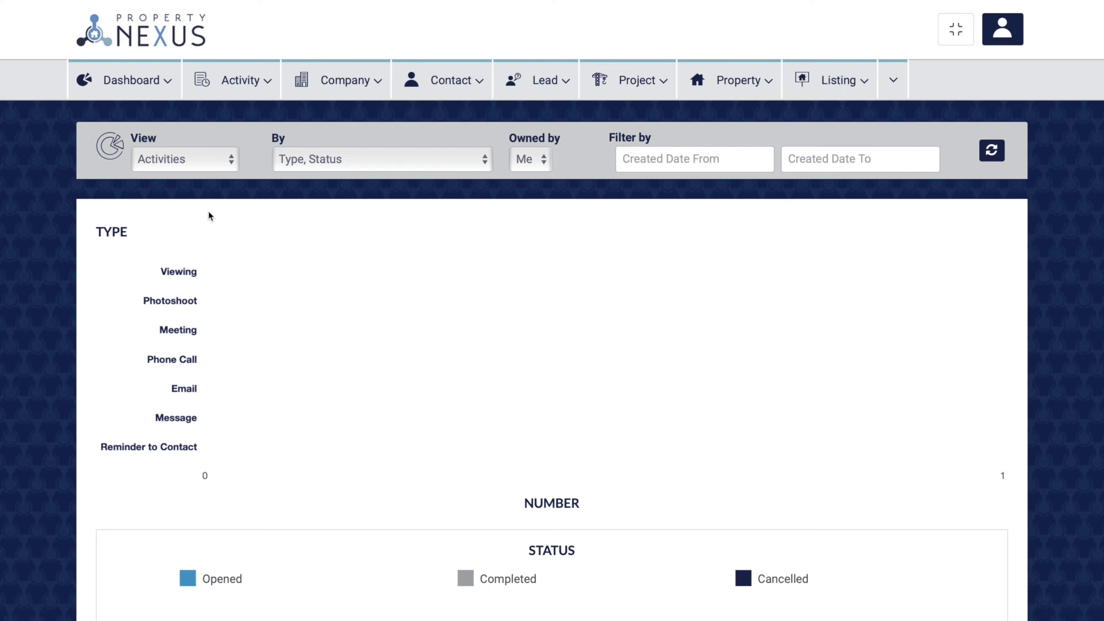
pyautogui.click(195, 160)
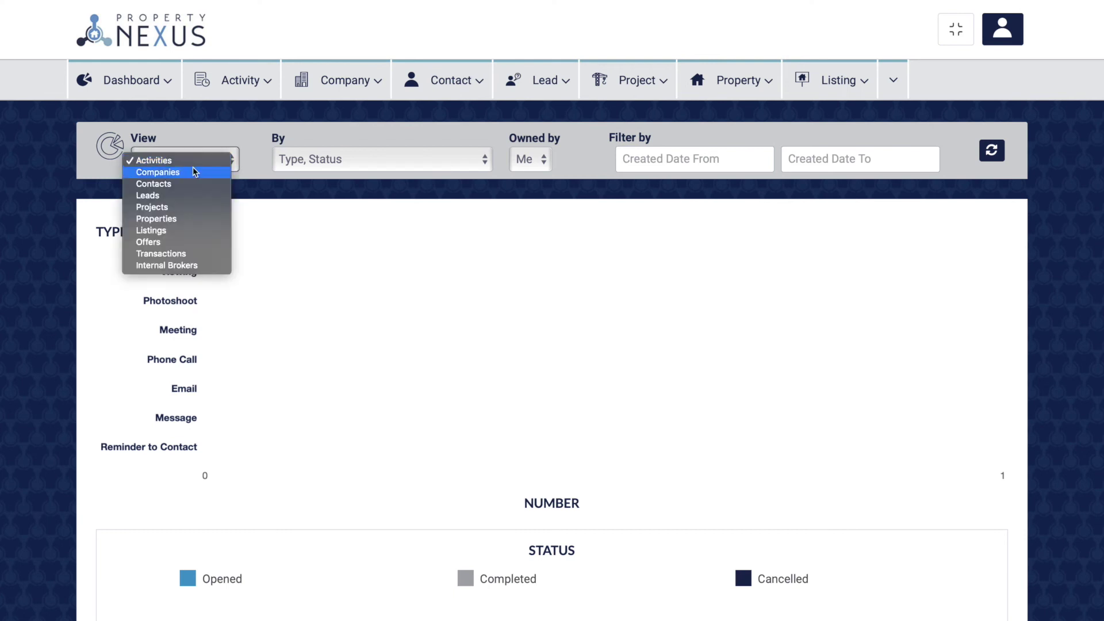
pyautogui.click(191, 184)
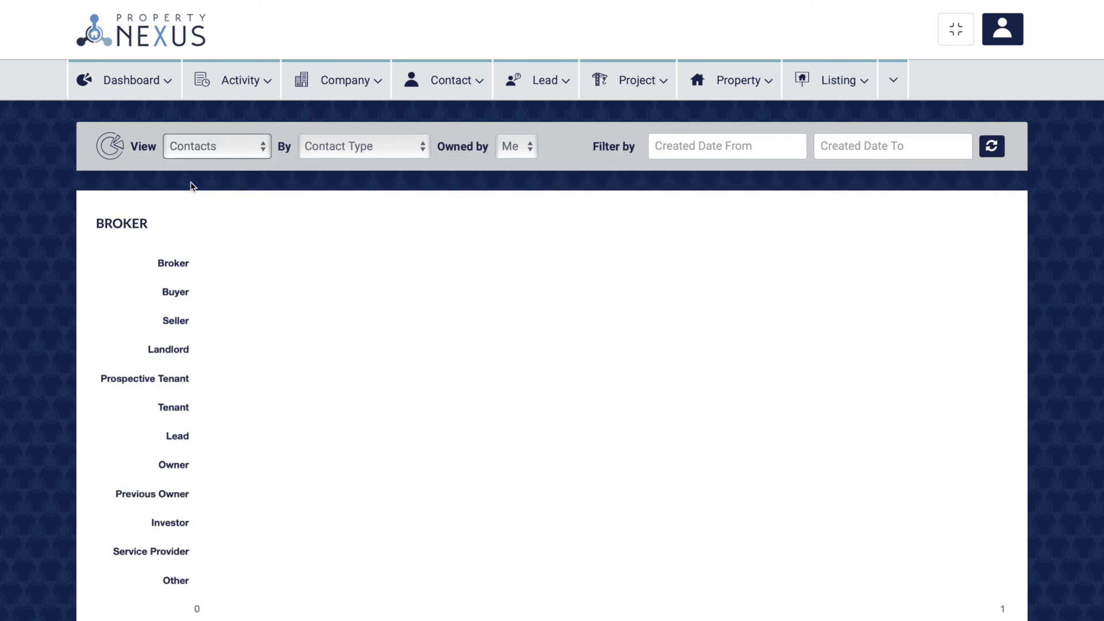
pyautogui.click(330, 150)
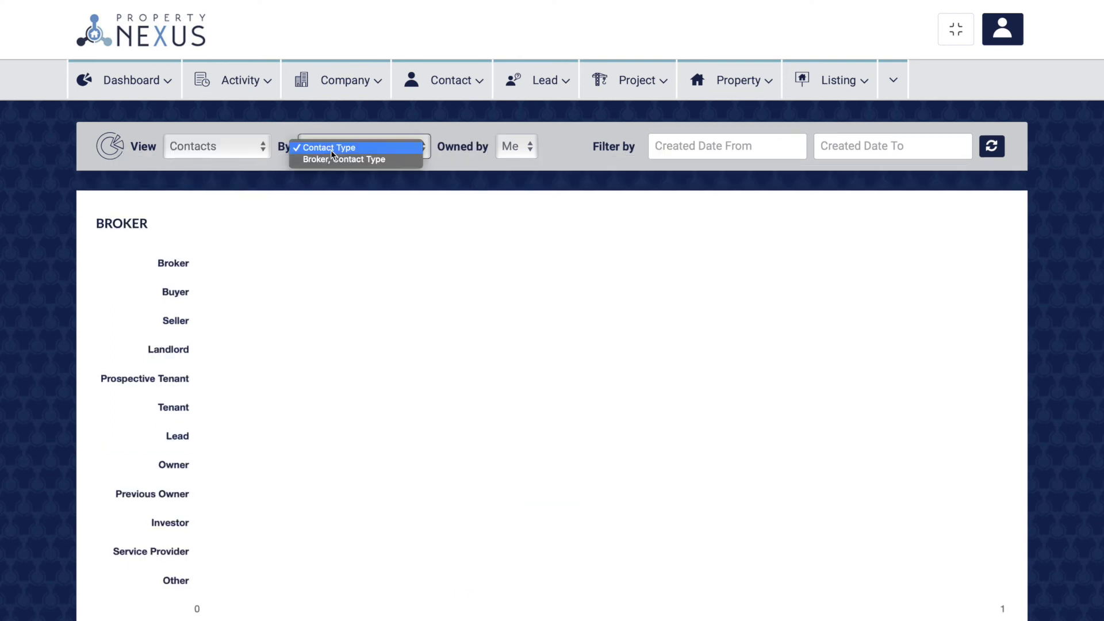
pyautogui.click(324, 159)
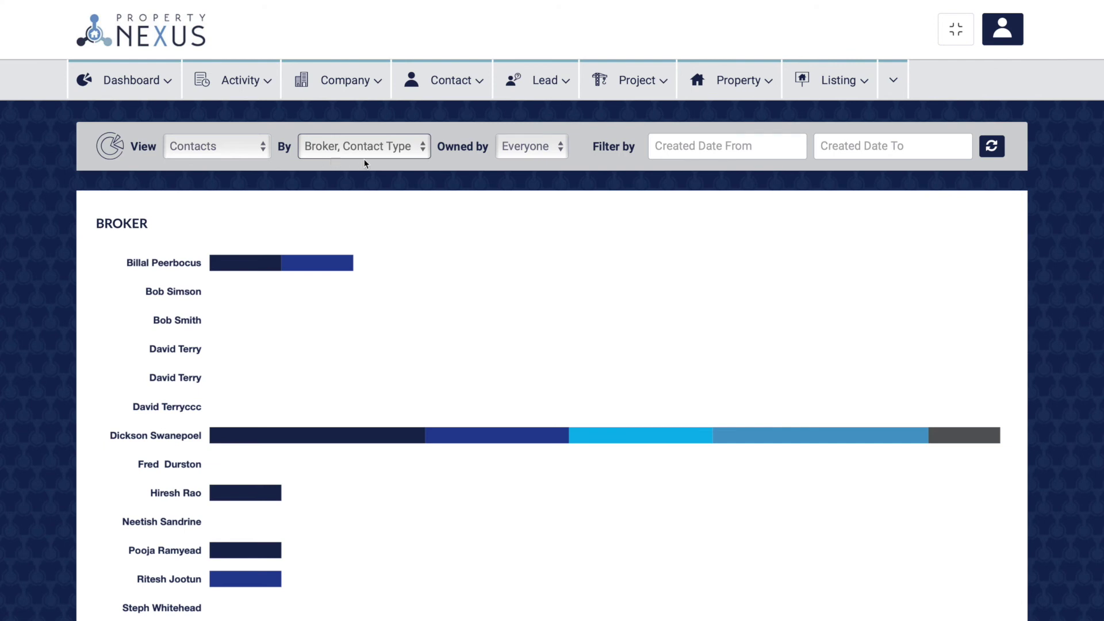
pyautogui.click(505, 150)
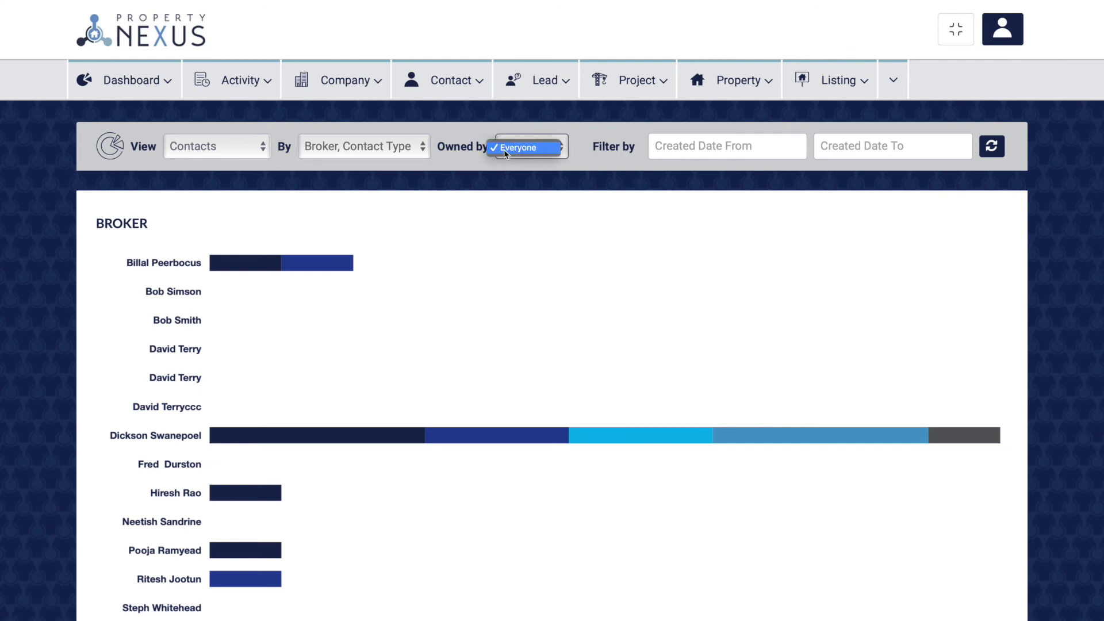
pyautogui.click(504, 150)
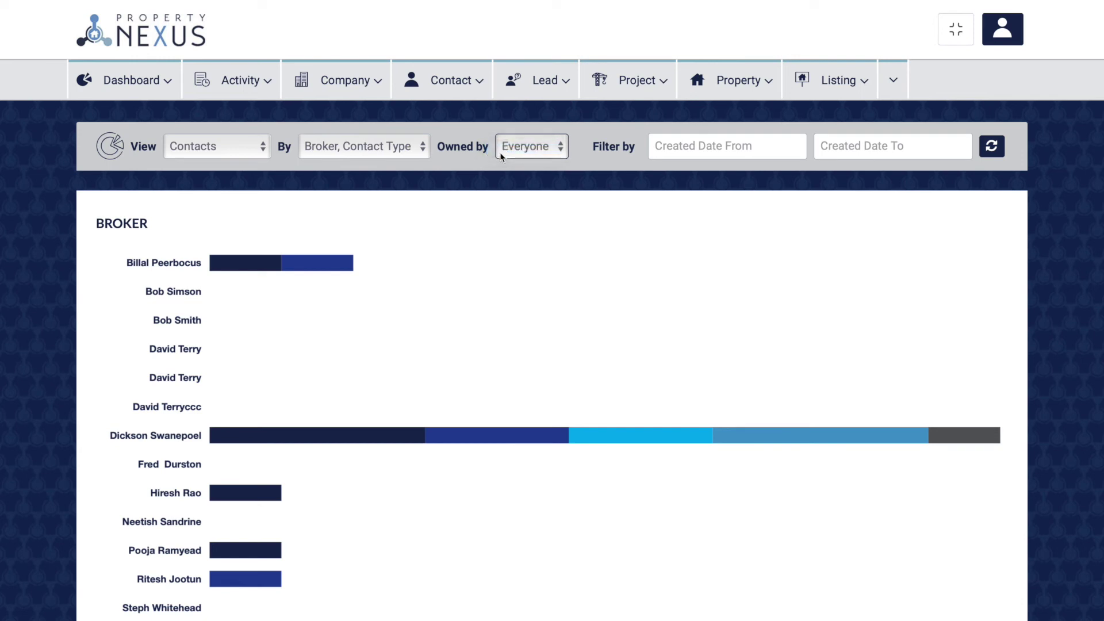
# Filter the contacts report to records created from 22-11-2019 to 30-11-2019.
pyautogui.click(669, 148)
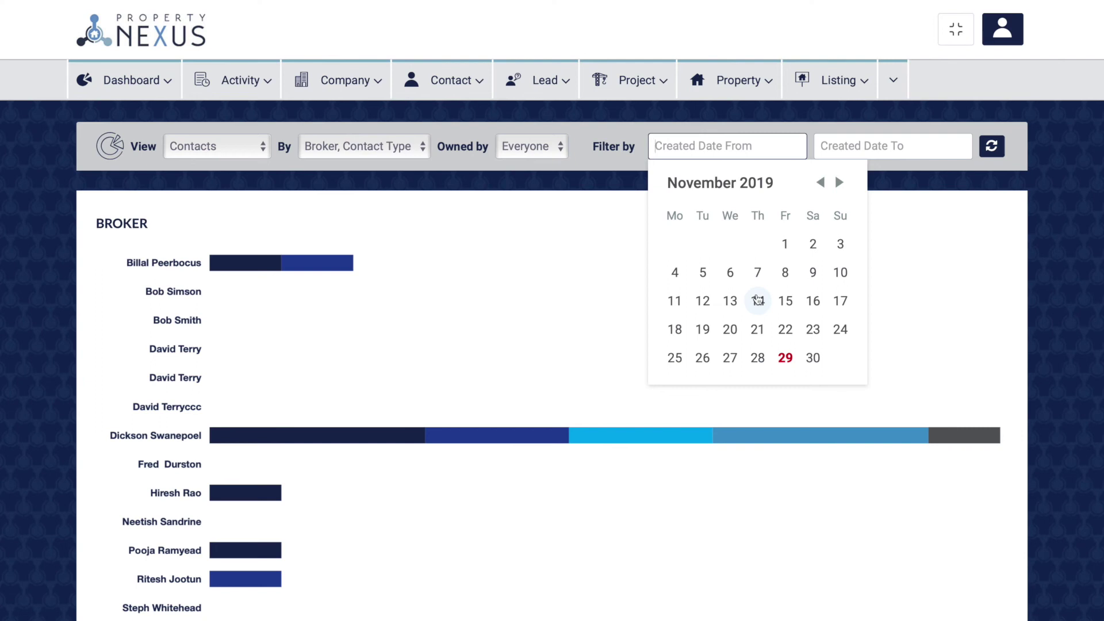
pyautogui.click(784, 326)
pyautogui.click(843, 155)
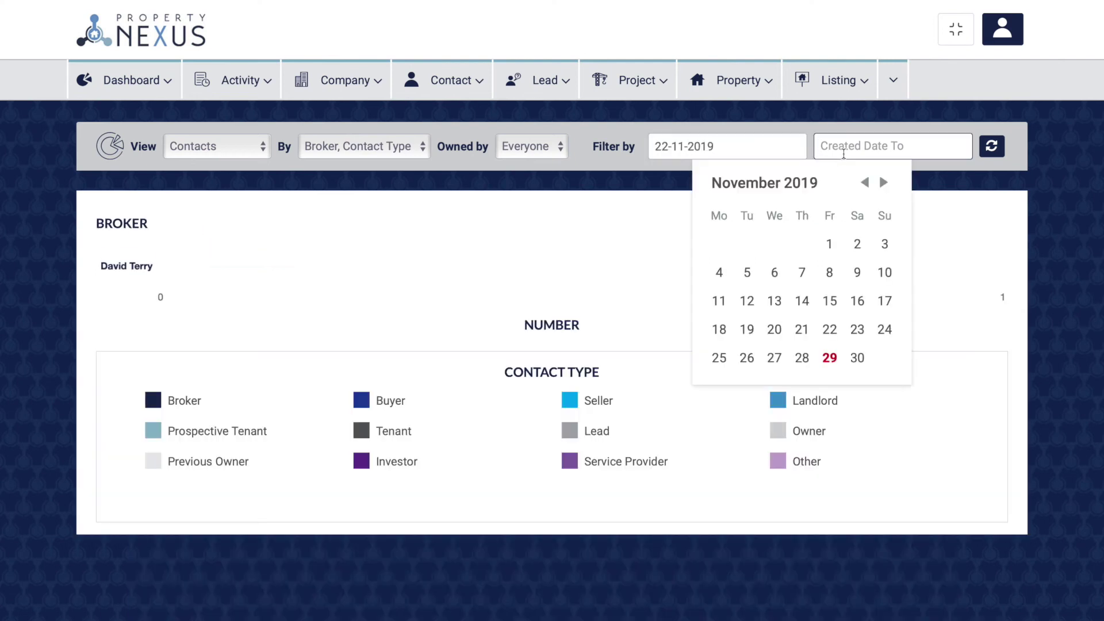
pyautogui.click(856, 358)
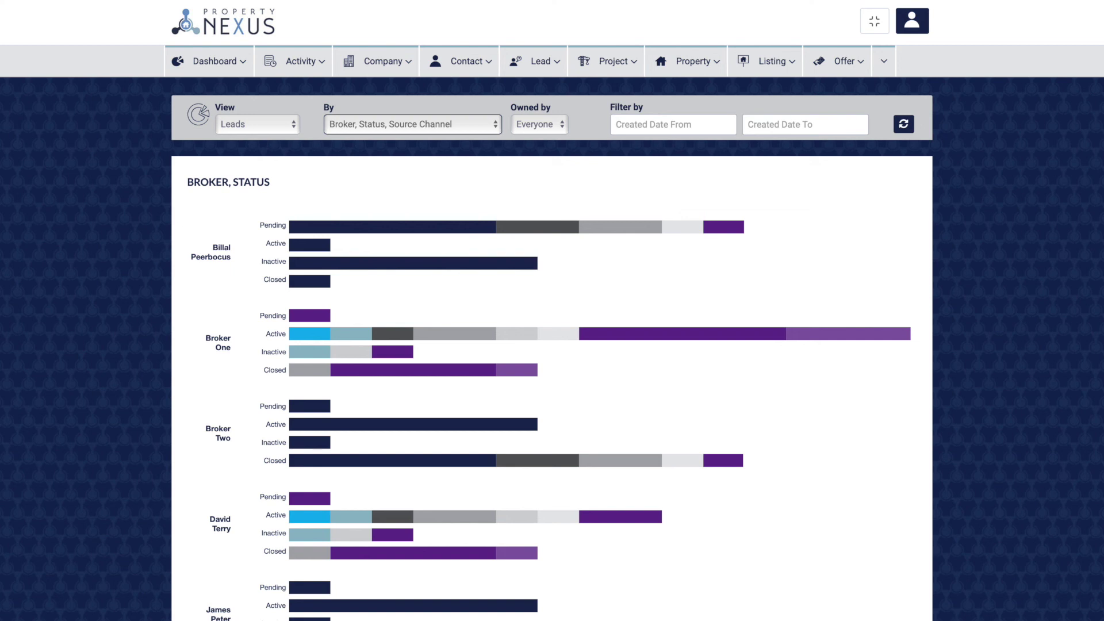
# View the leads report by Source Channel, Type, Quality Score and by Referring Company, Type, Quality Score for Everyone.
pyautogui.press('Down')
pyautogui.press('Tab')
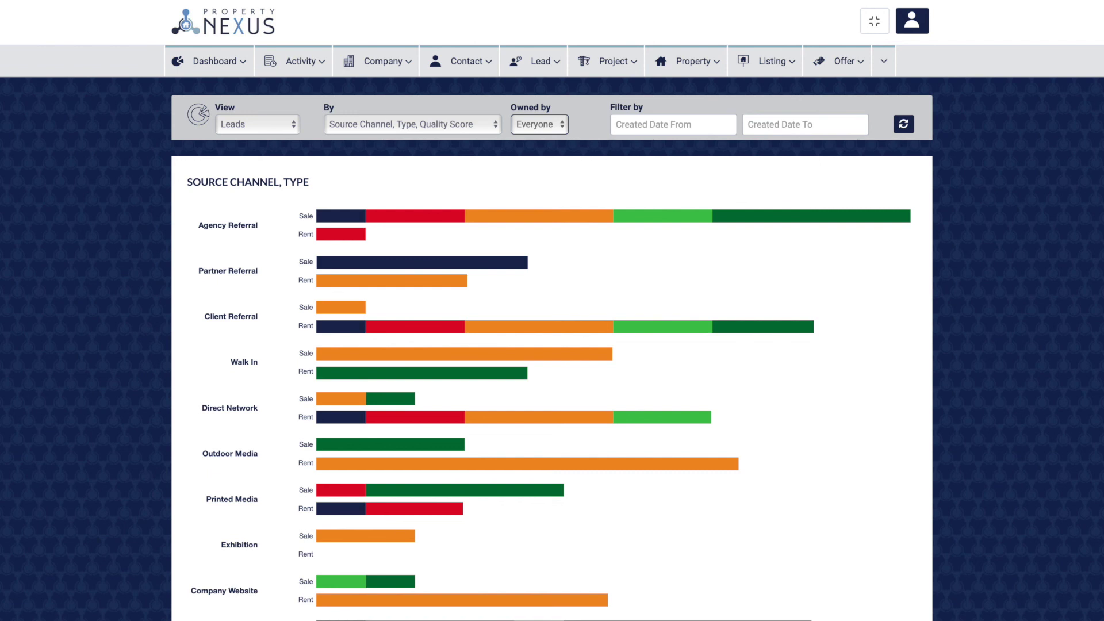
pyautogui.press('Up')
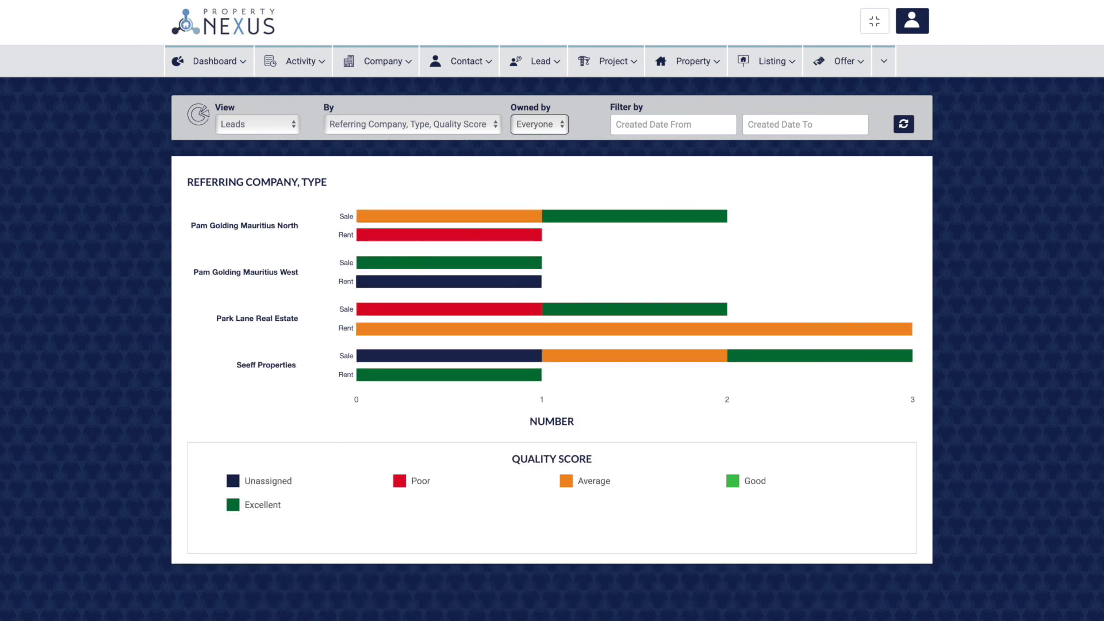
# View the listings report by Listing Score, owned by Everyone.
pyautogui.press('Up')
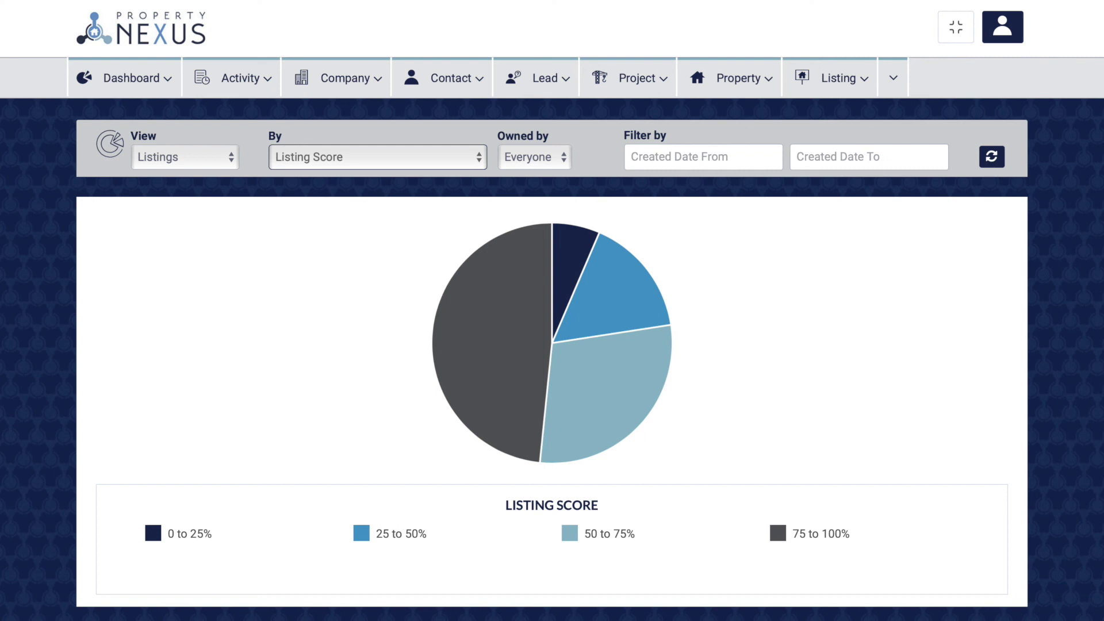
pyautogui.click(540, 155)
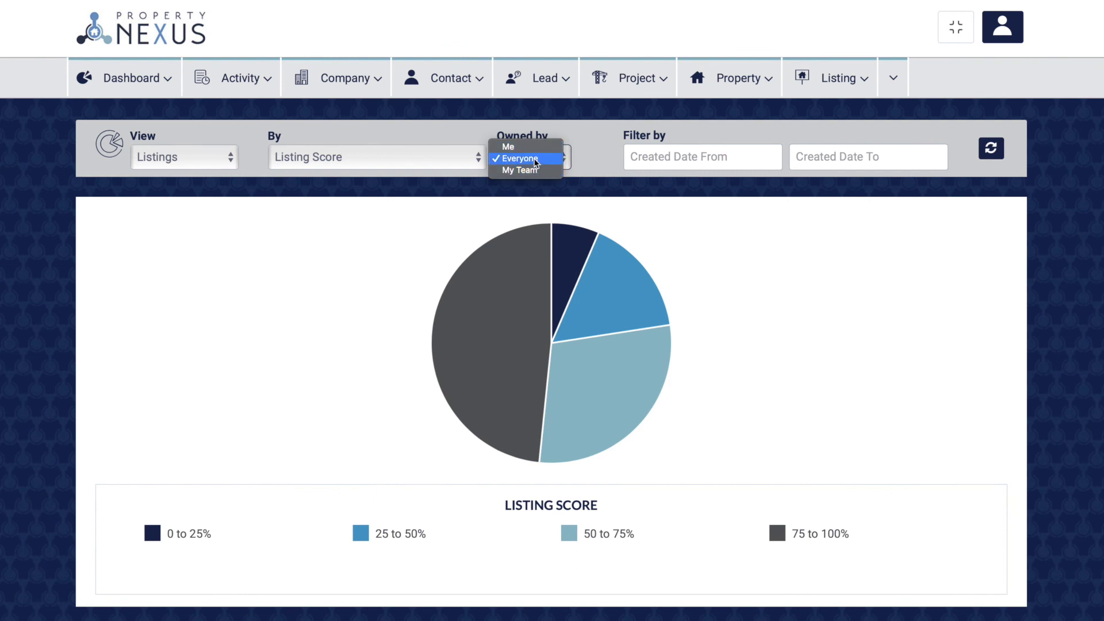
pyautogui.click(535, 160)
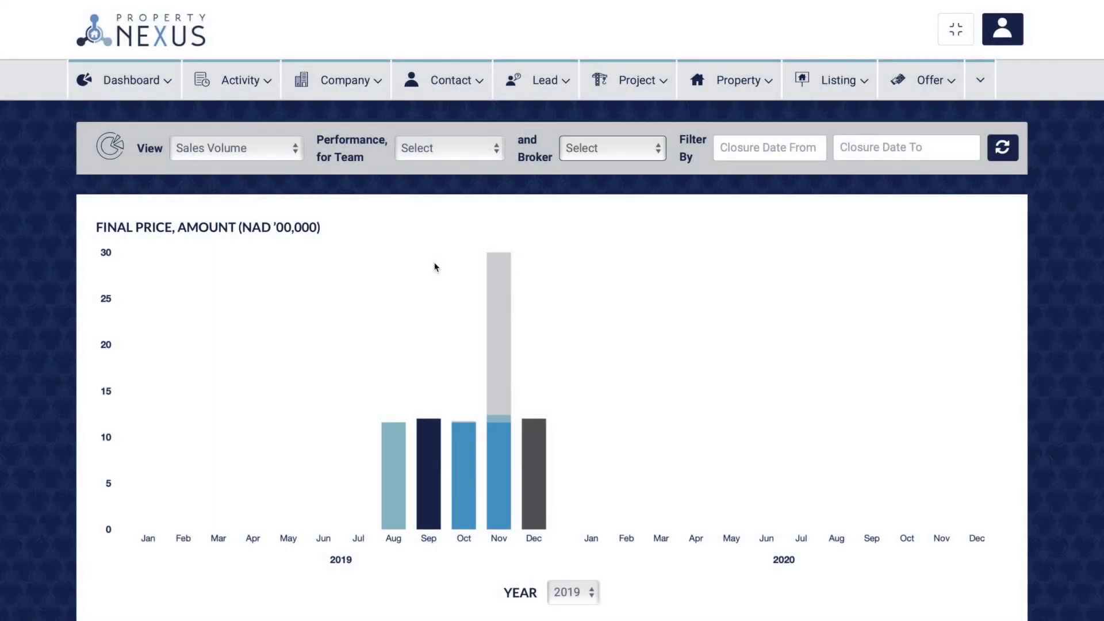
# Open the Performance dashboard and check the team and broker choices available for the Sales Volume chart.
pyautogui.click(117, 80)
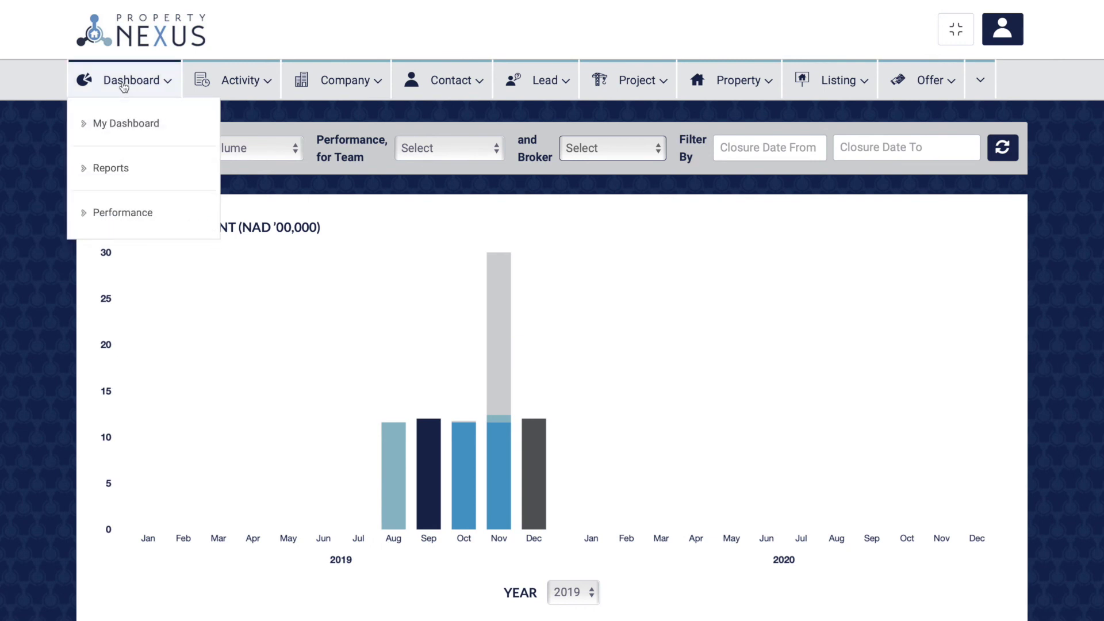
pyautogui.click(115, 212)
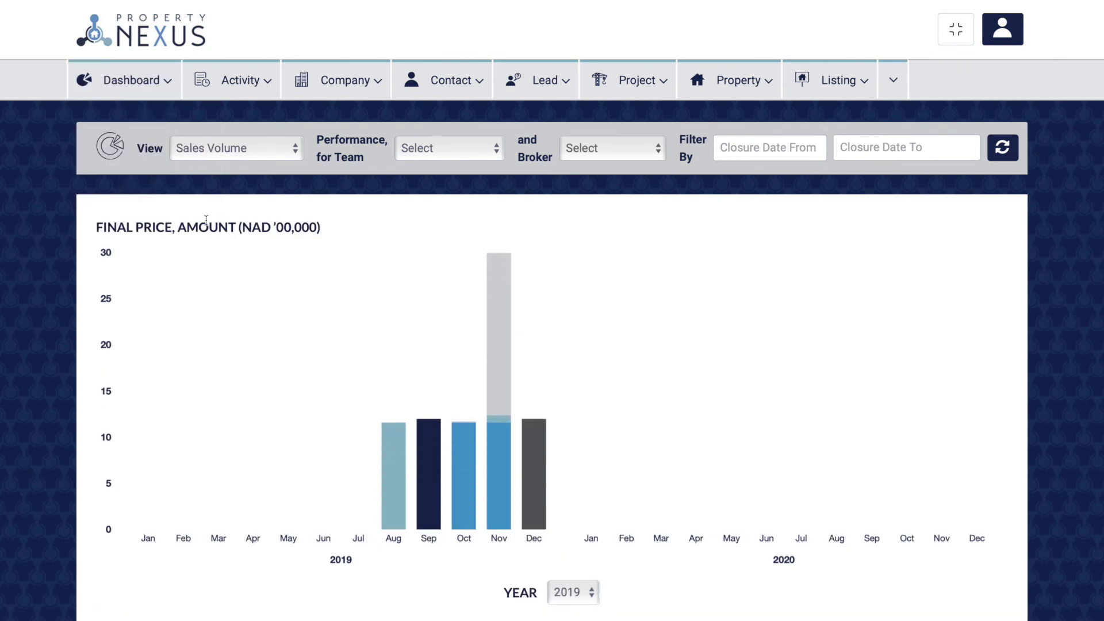
pyautogui.click(441, 150)
pyautogui.click(442, 150)
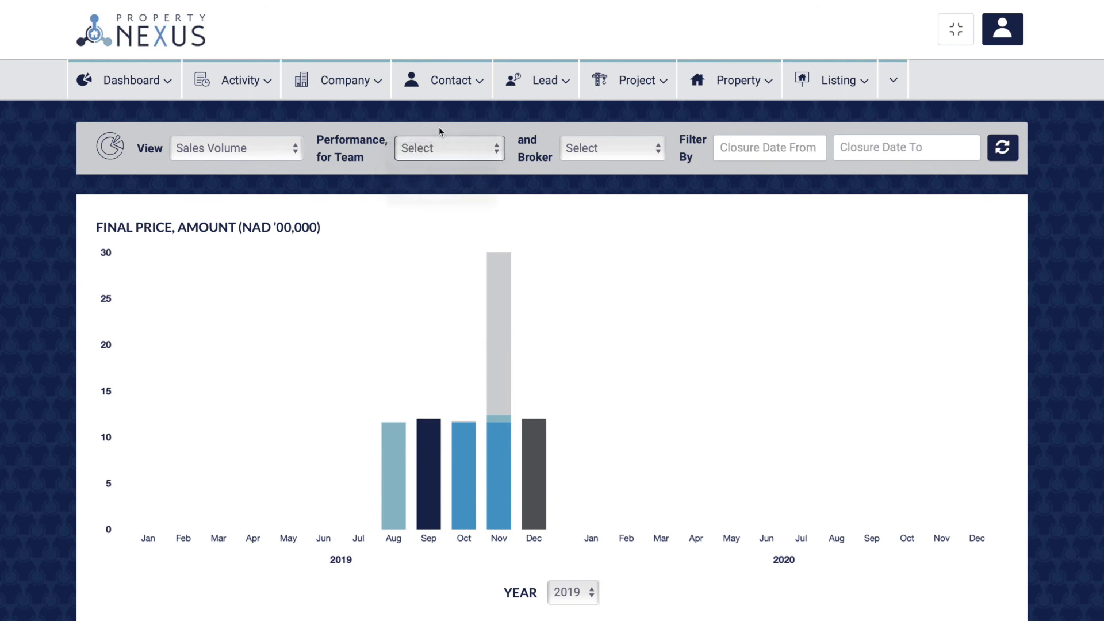
pyautogui.click(587, 151)
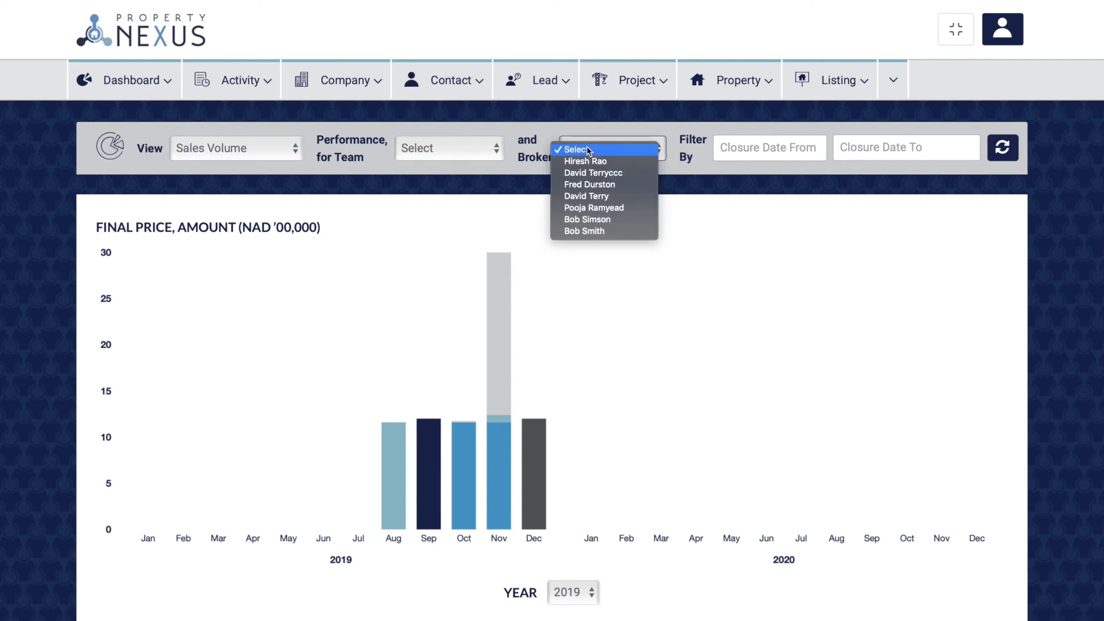
pyautogui.click(584, 133)
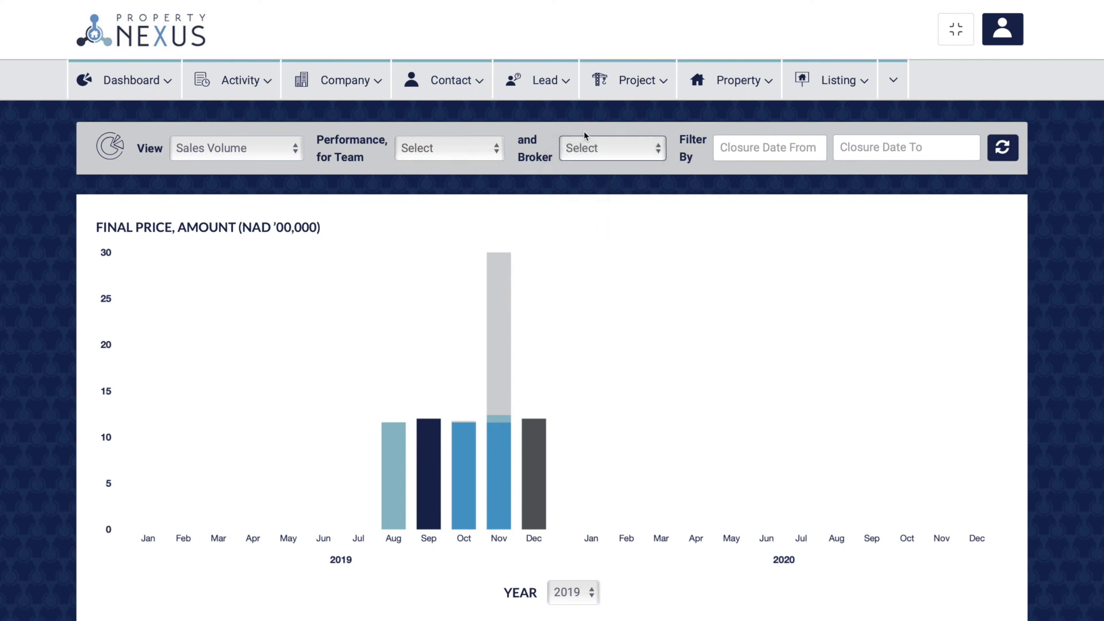
# Inspect the closure date range filters and the year choices of the Sales Volume chart.
pyautogui.click(769, 147)
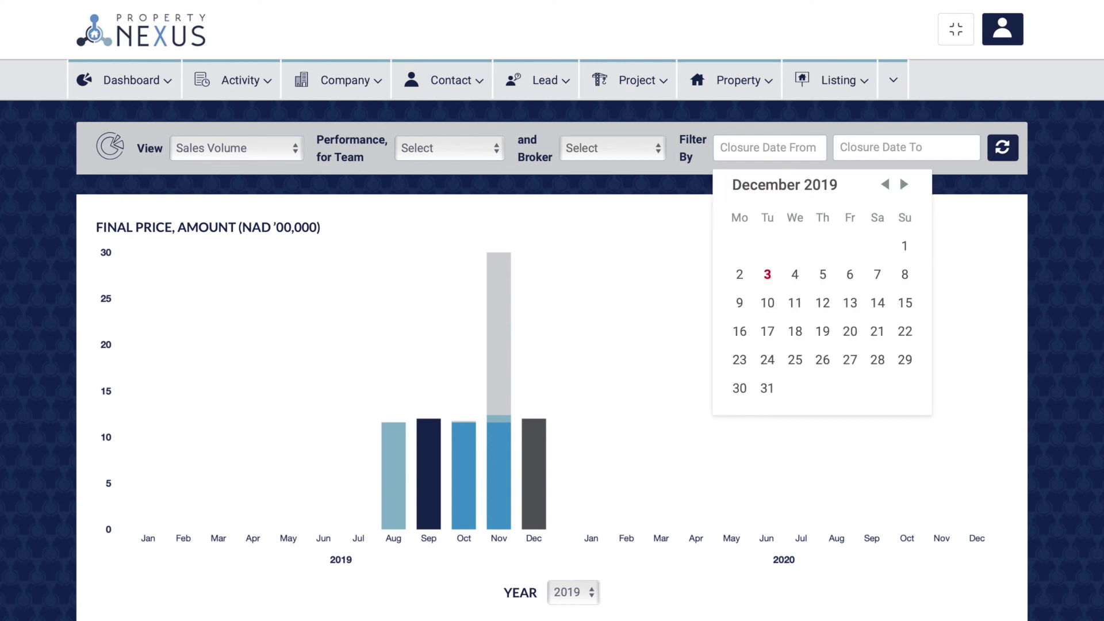
pyautogui.press('Tab')
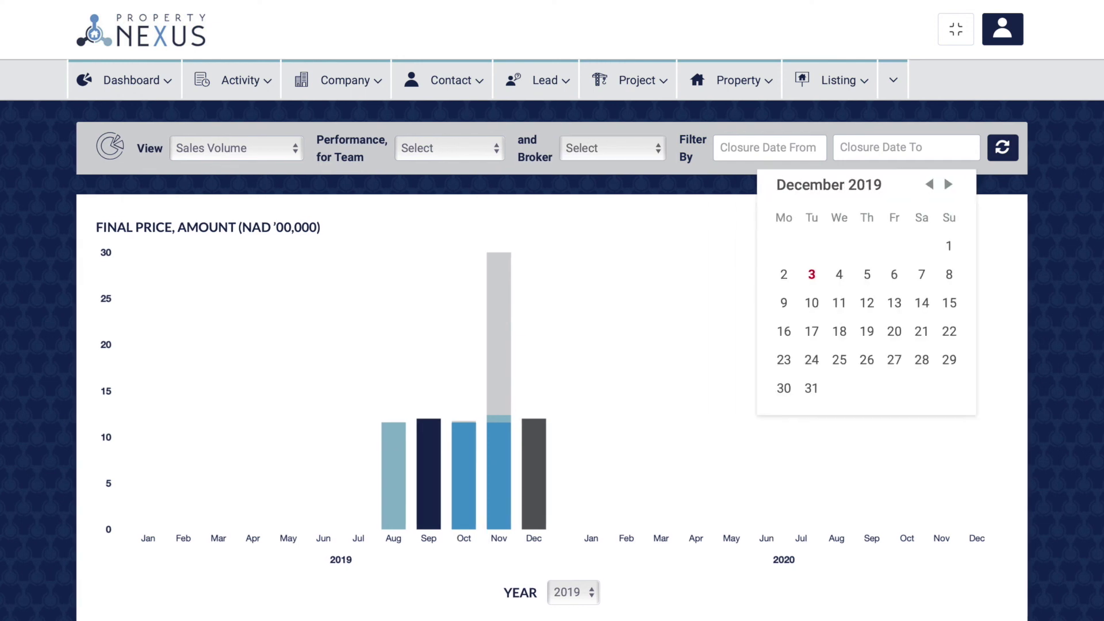
pyautogui.click(665, 238)
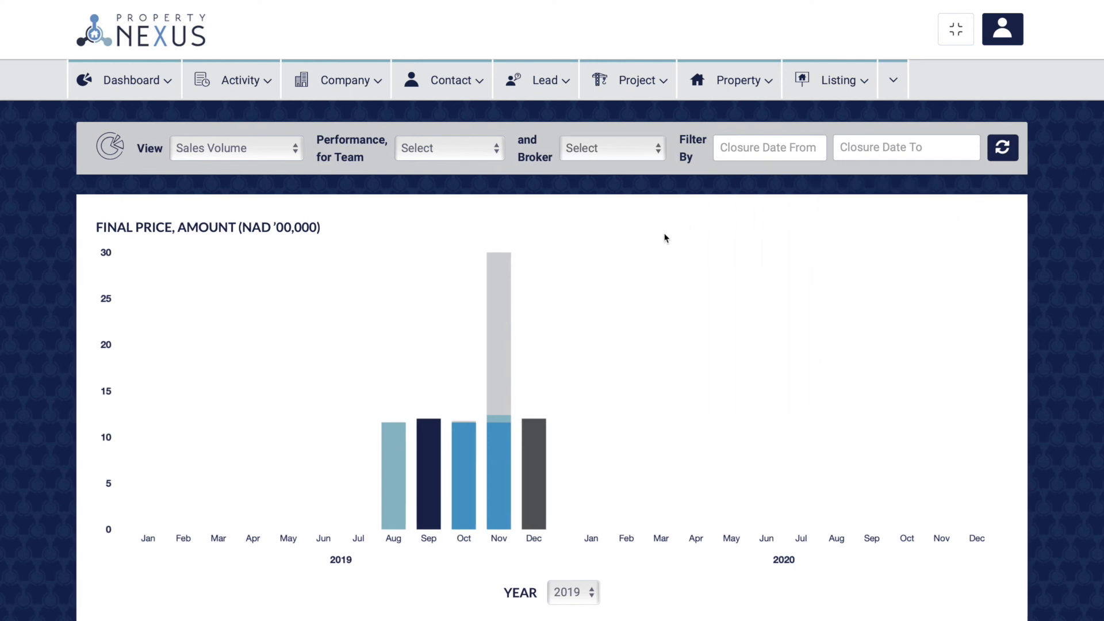
pyautogui.click(572, 592)
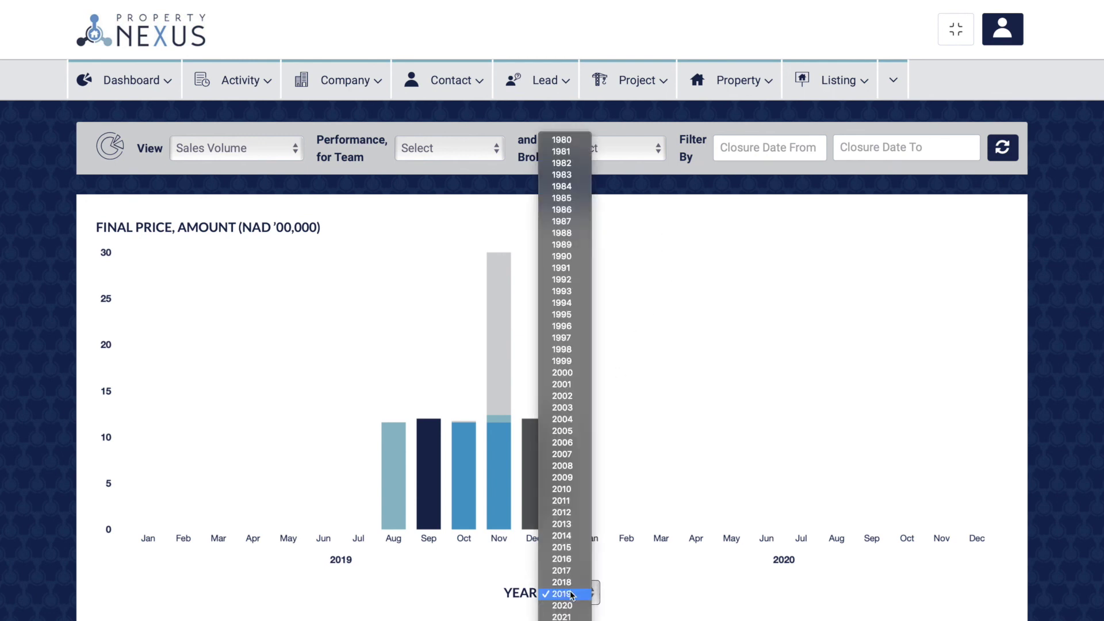
pyautogui.click(630, 589)
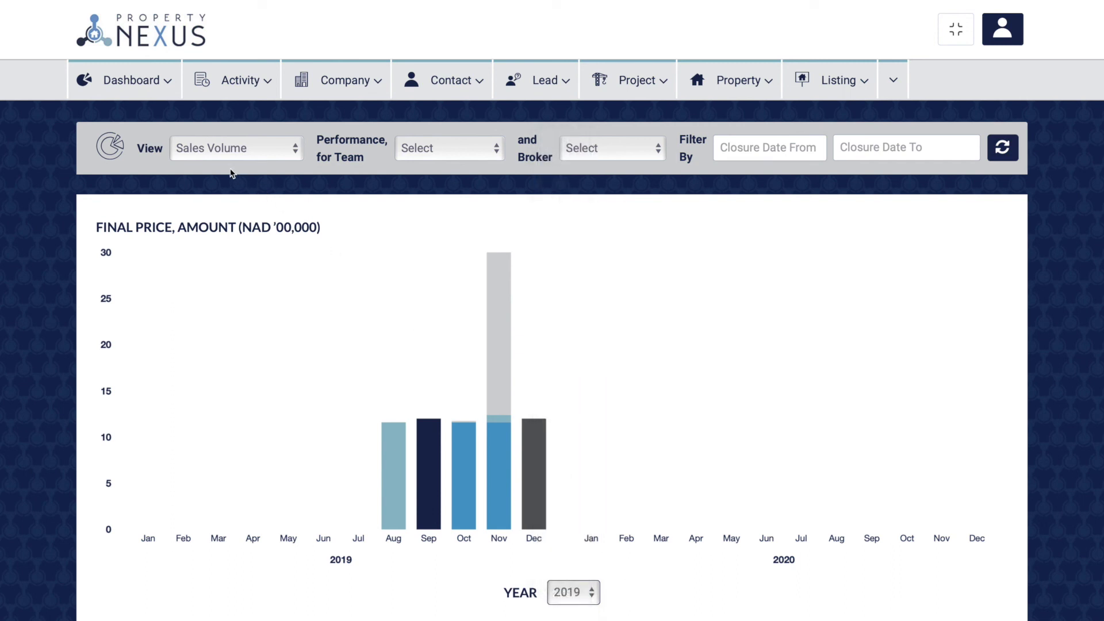
# View the performance charts for Commission Volume and Commission Earned.
pyautogui.click(211, 151)
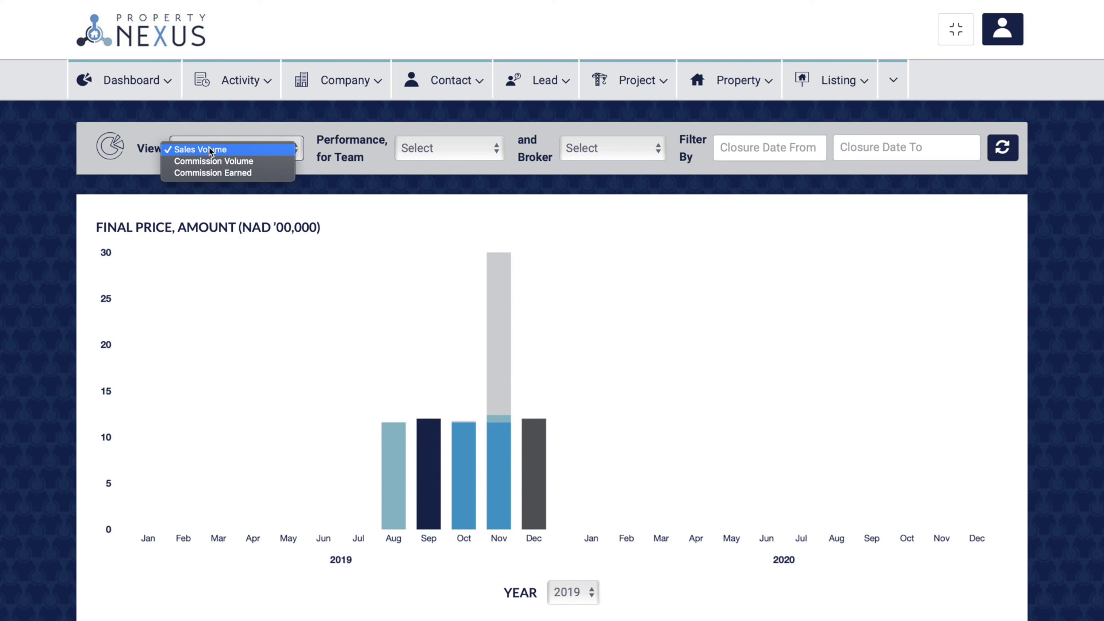
pyautogui.click(211, 150)
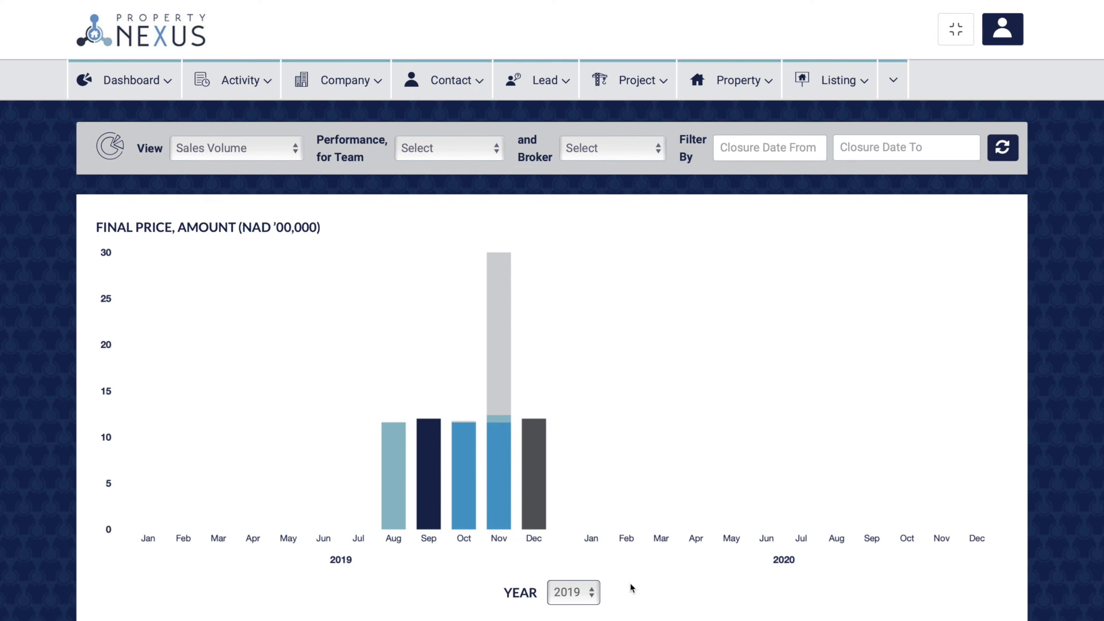
pyautogui.click(211, 150)
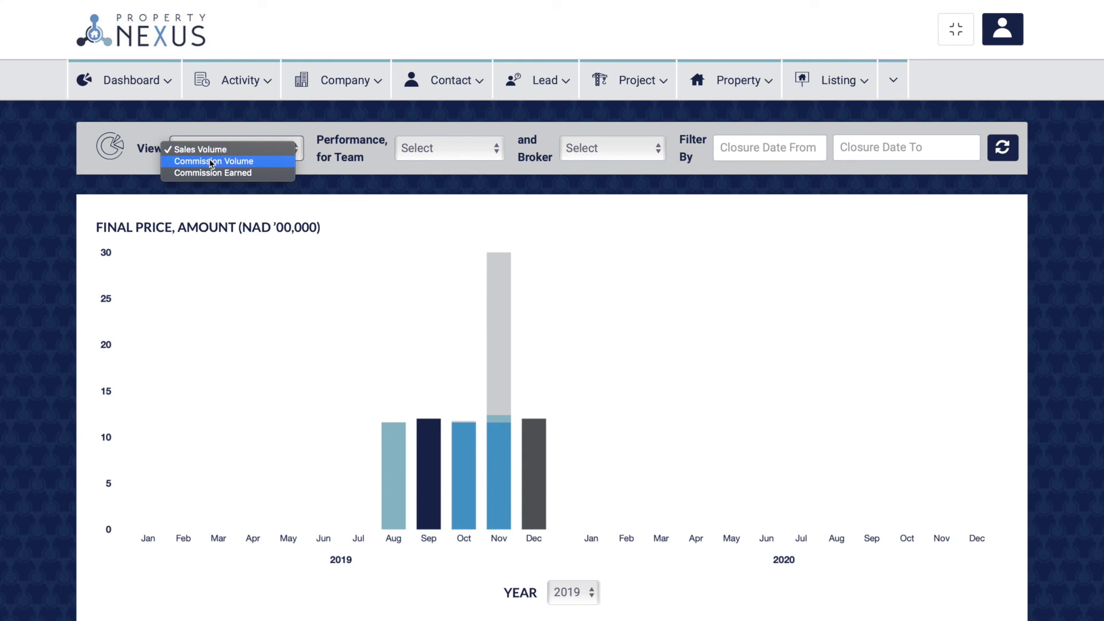
pyautogui.click(211, 161)
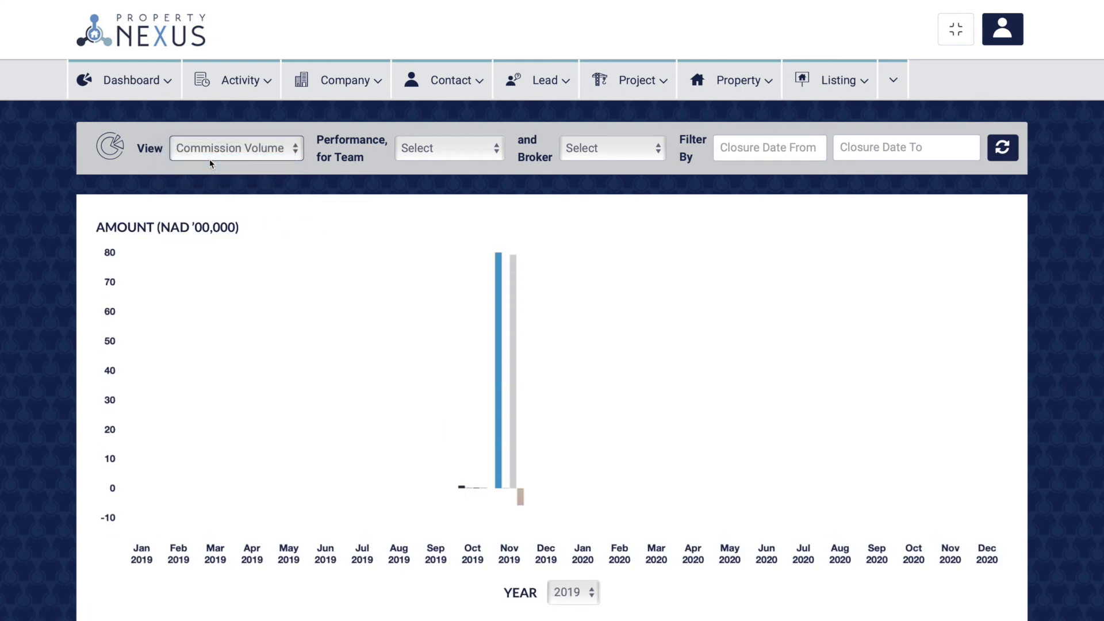
pyautogui.click(208, 161)
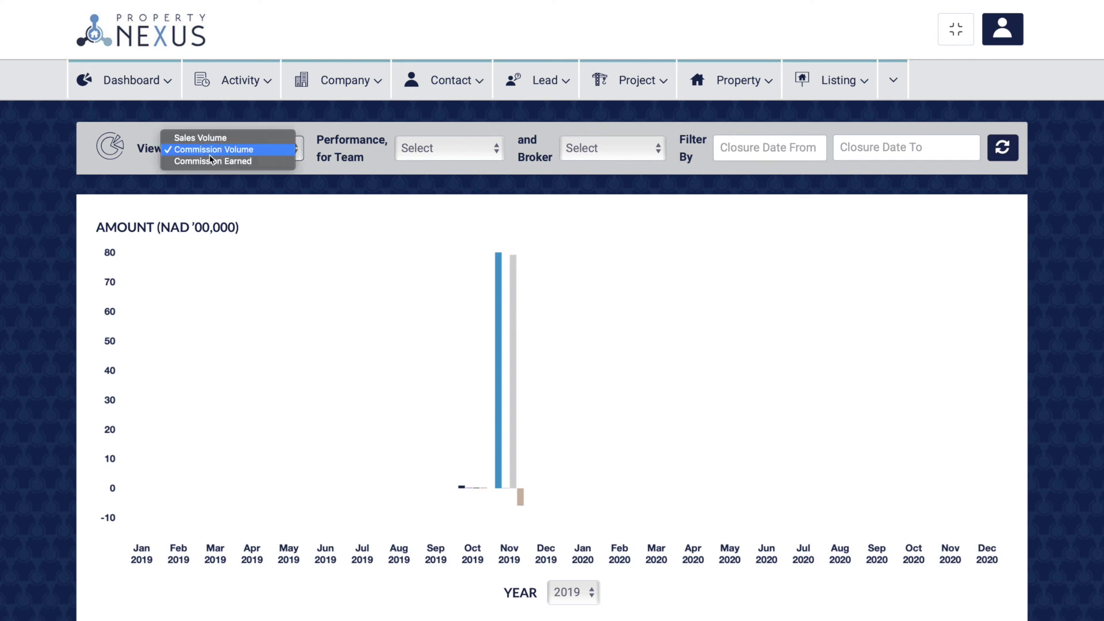
pyautogui.click(211, 161)
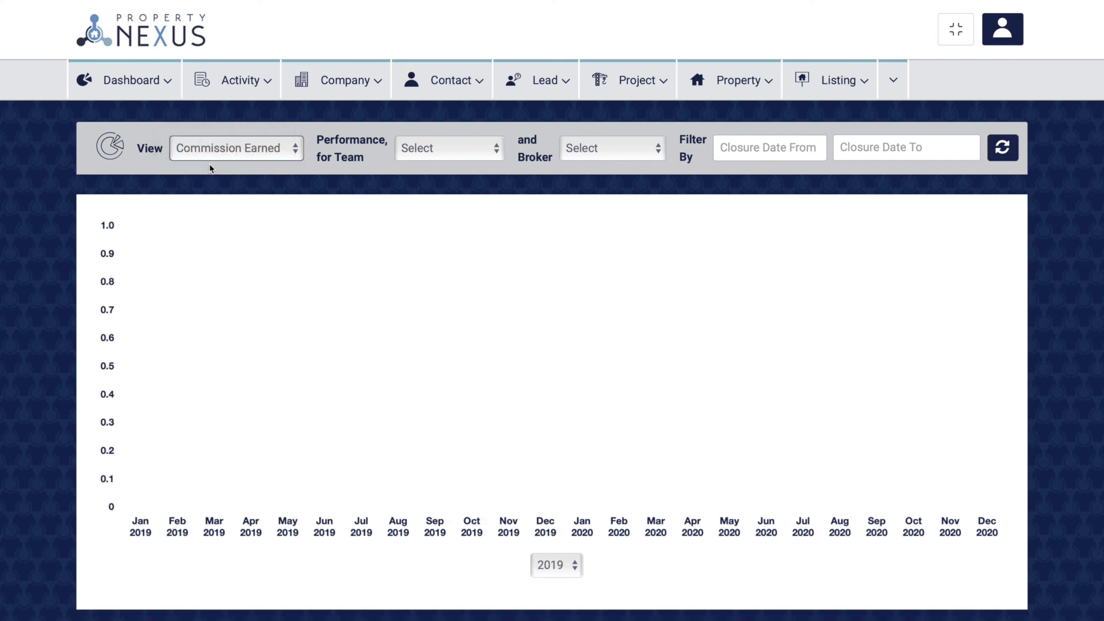